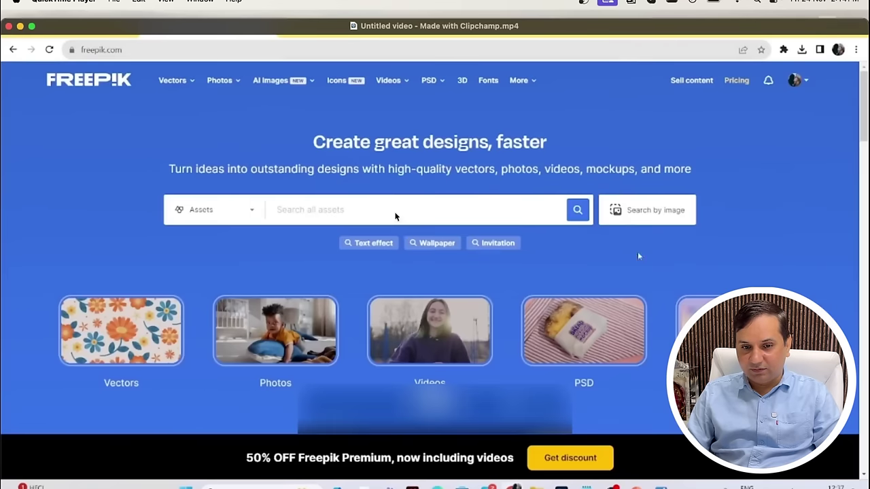
Search Freepik for 'express logo' and browse the delivery and express logo results
{"action": "type", "text": "express "}
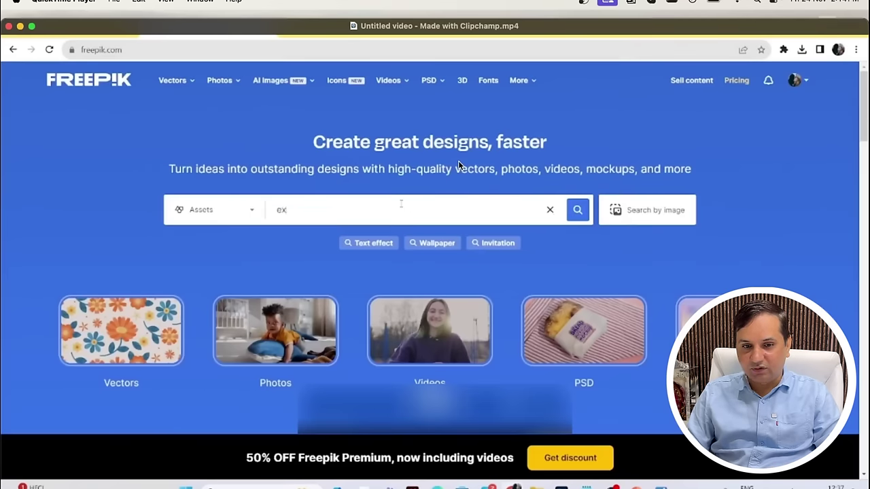
{"action": "type", "text": "logo"}
{"action": "key", "text": "Return"}
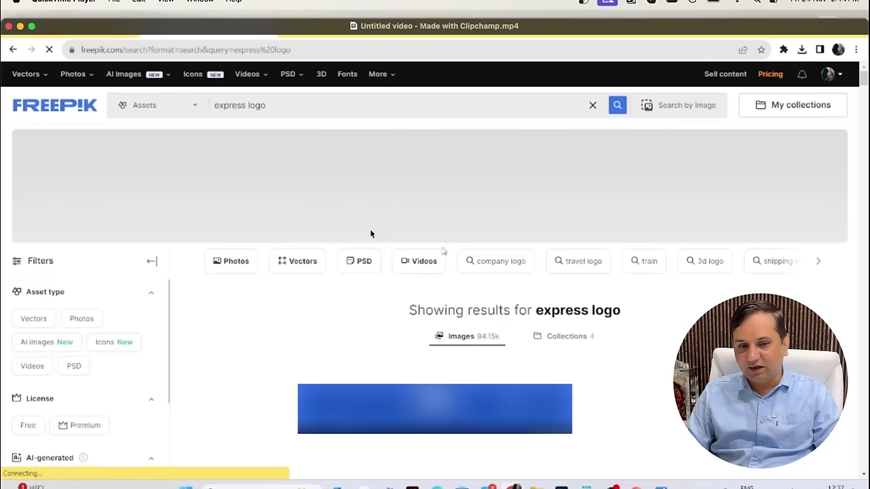
{"action": "scroll", "coordinate": [443, 252], "scroll_direction": "down", "scroll_amount": 10}
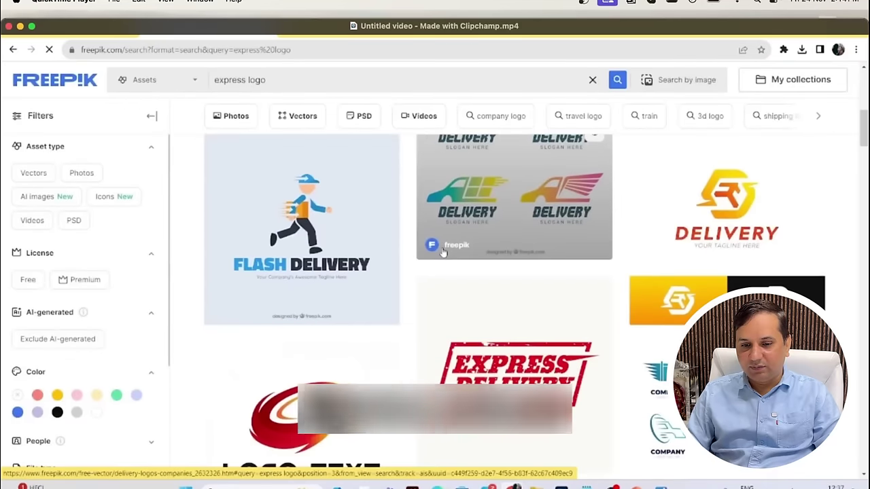
{"action": "scroll", "coordinate": [443, 251], "scroll_direction": "down", "scroll_amount": 5}
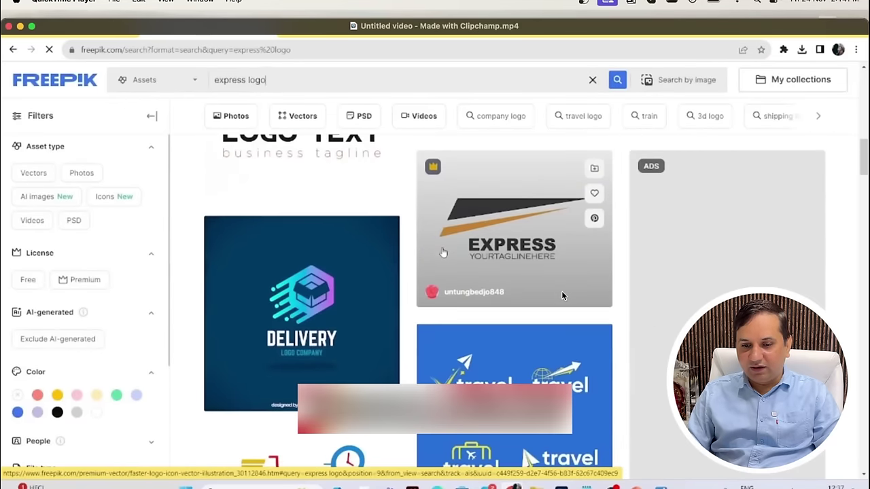
{"action": "scroll", "coordinate": [561, 295], "scroll_direction": "down", "scroll_amount": 5}
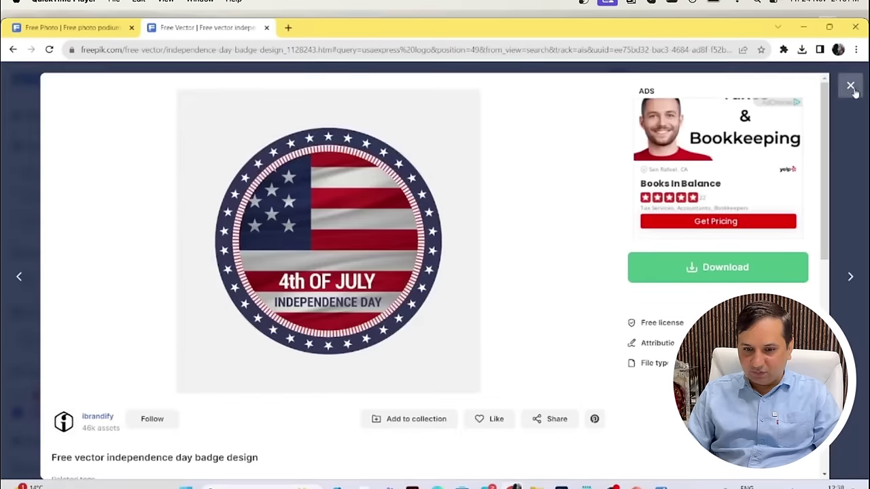
Close the badge preview and open the USA labels collection preview
{"action": "left_click", "coordinate": [852, 88]}
{"action": "scroll", "coordinate": [401, 346], "scroll_direction": "up", "scroll_amount": 3}
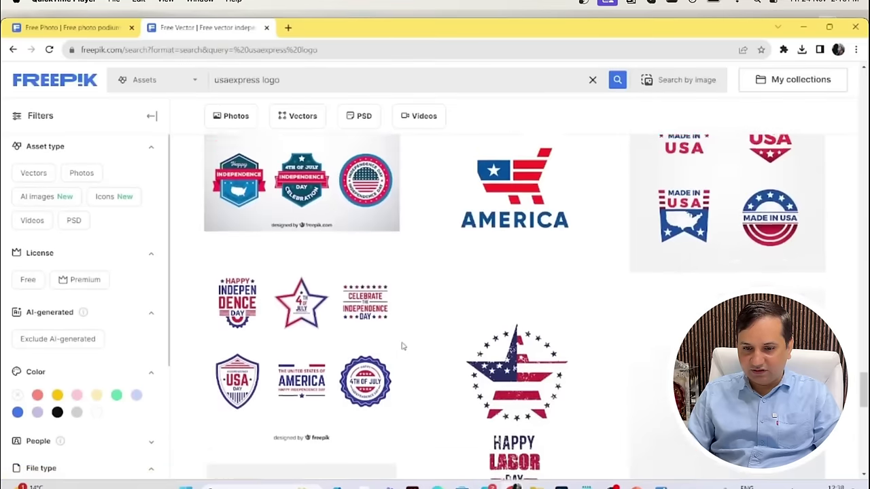
{"action": "scroll", "coordinate": [402, 346], "scroll_direction": "up", "scroll_amount": 6}
{"action": "scroll", "coordinate": [402, 346], "scroll_direction": "up", "scroll_amount": 8}
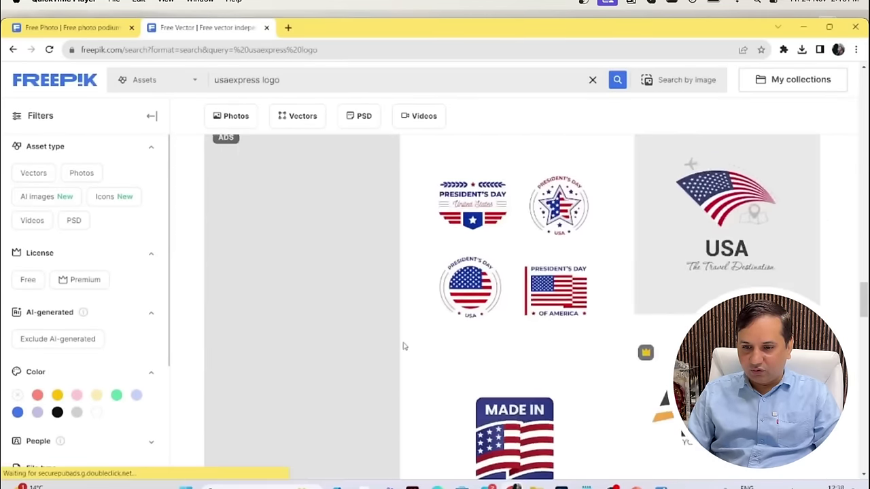
{"action": "scroll", "coordinate": [403, 346], "scroll_direction": "up", "scroll_amount": 5}
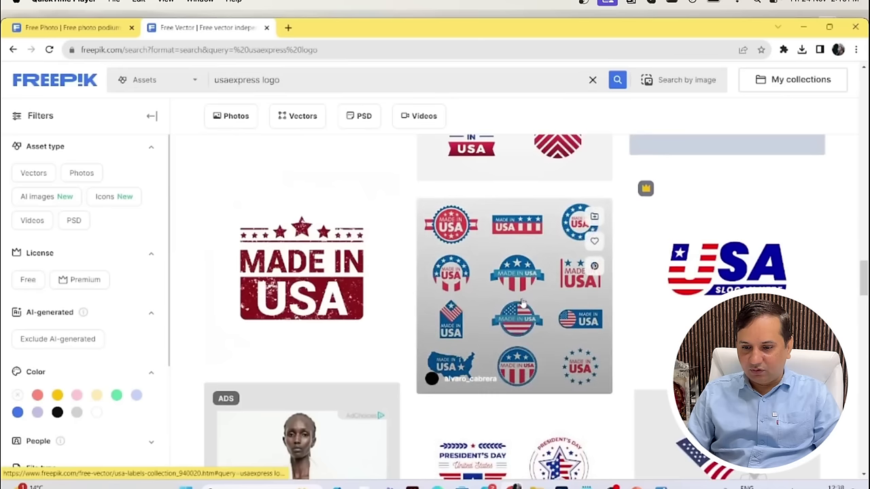
{"action": "left_click", "coordinate": [523, 302]}
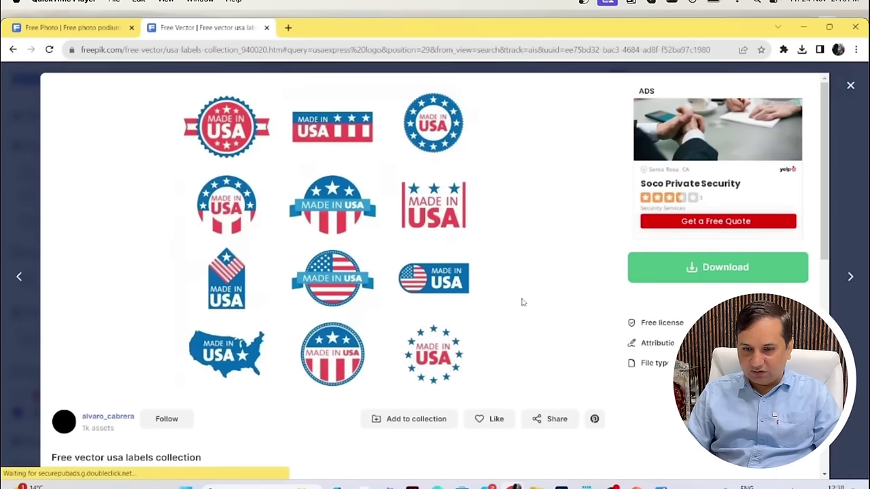
Save the USA labels collection image to the Downloads folder
{"action": "right_click", "coordinate": [333, 267]}
{"action": "left_click", "coordinate": [381, 291]}
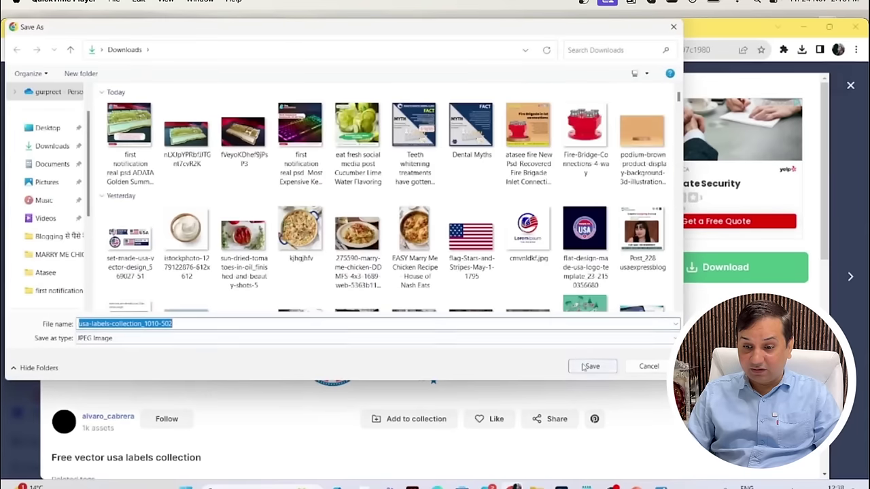
{"action": "left_click", "coordinate": [588, 364]}
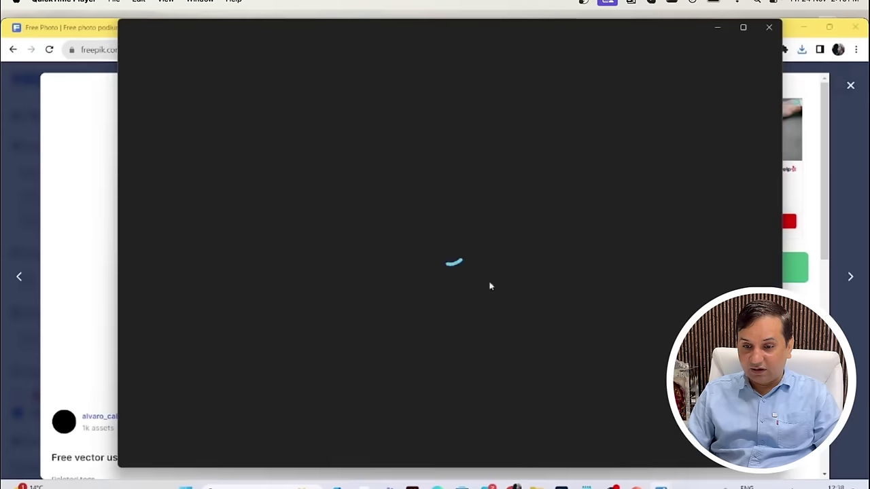
Place the saved USA labels image beside the blank artboard in Untitled-2
{"action": "left_click_drag", "start_coordinate": [510, 379], "coordinate": [215, 237]}
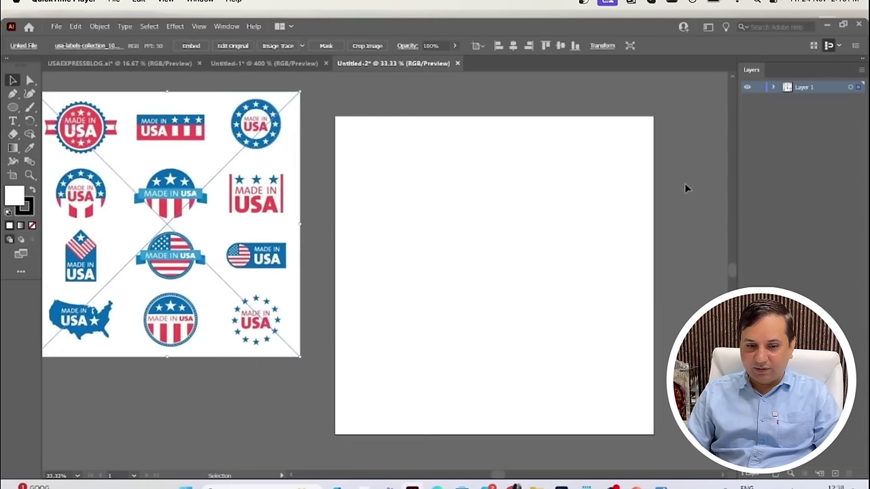
{"action": "left_click", "coordinate": [682, 187]}
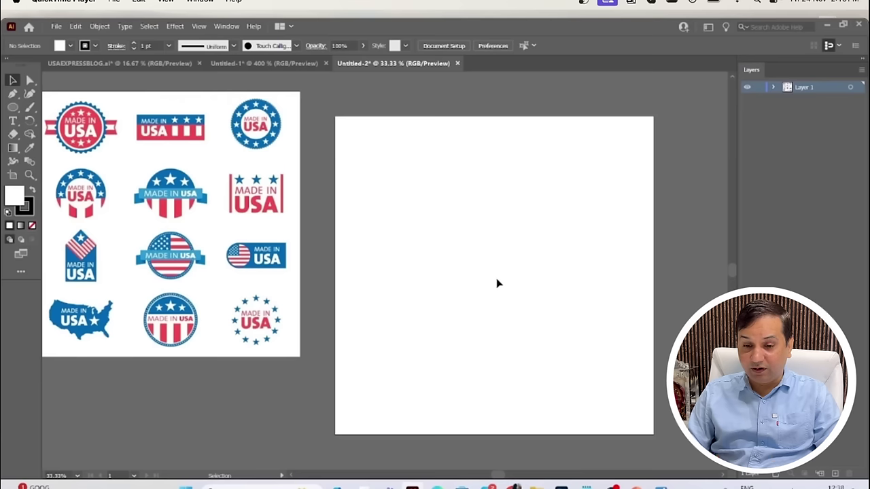
{"action": "key", "text": "space"}
{"action": "left_click_drag", "start_coordinate": [502, 287], "coordinate": [472, 273]}
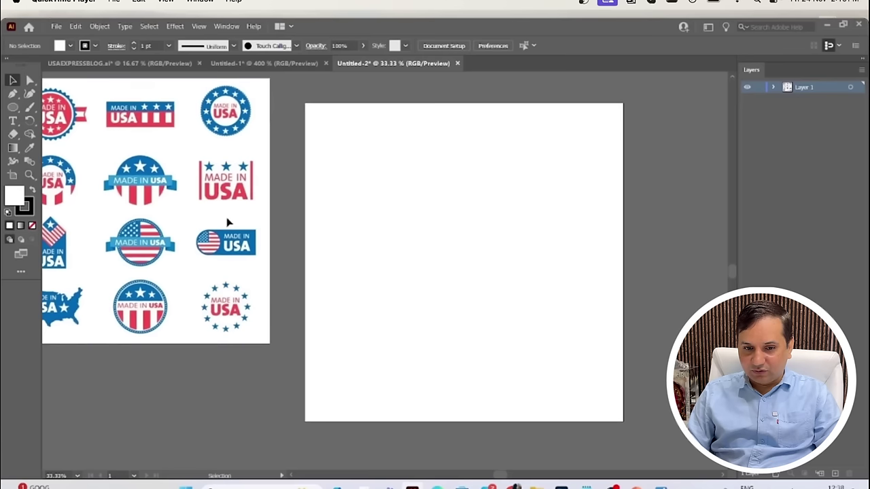
{"action": "left_click_drag", "start_coordinate": [11, 108], "coordinate": [74, 108]}
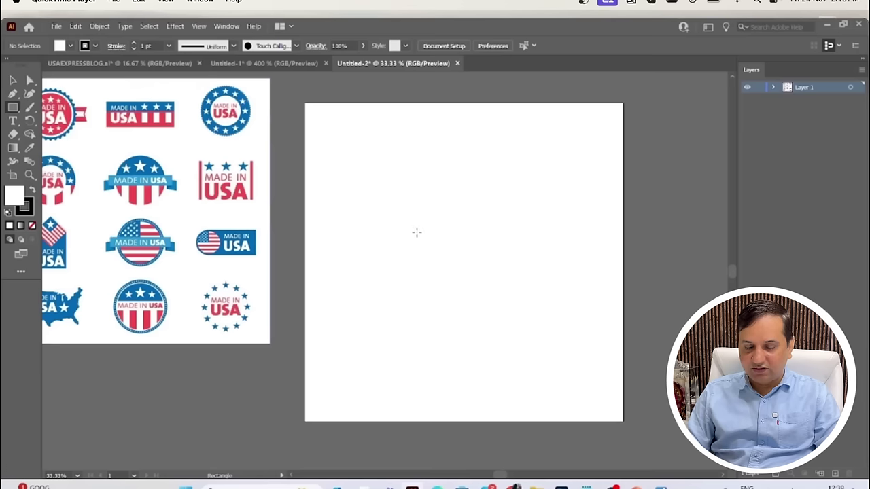
Draw a wide rectangle across the middle of the artboard, stretched slightly left
{"action": "left_click_drag", "start_coordinate": [329, 197], "coordinate": [610, 296]}
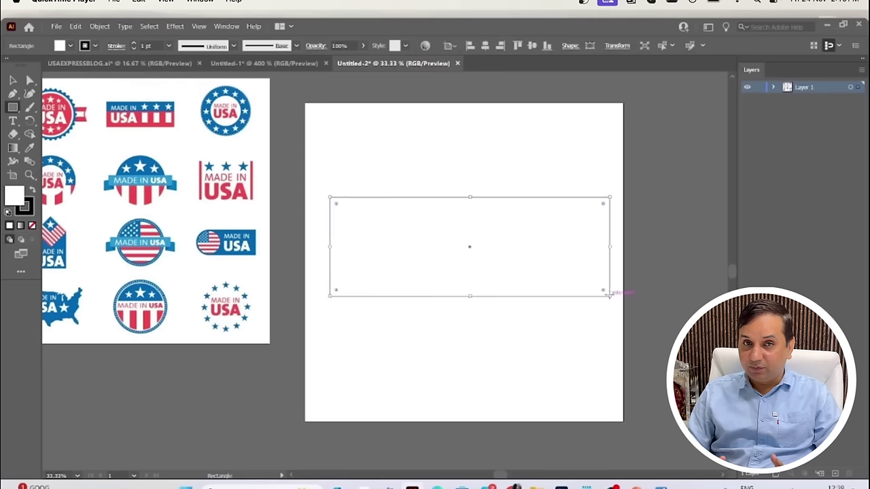
{"action": "left_click", "coordinate": [330, 241]}
{"action": "left_click", "coordinate": [460, 274]}
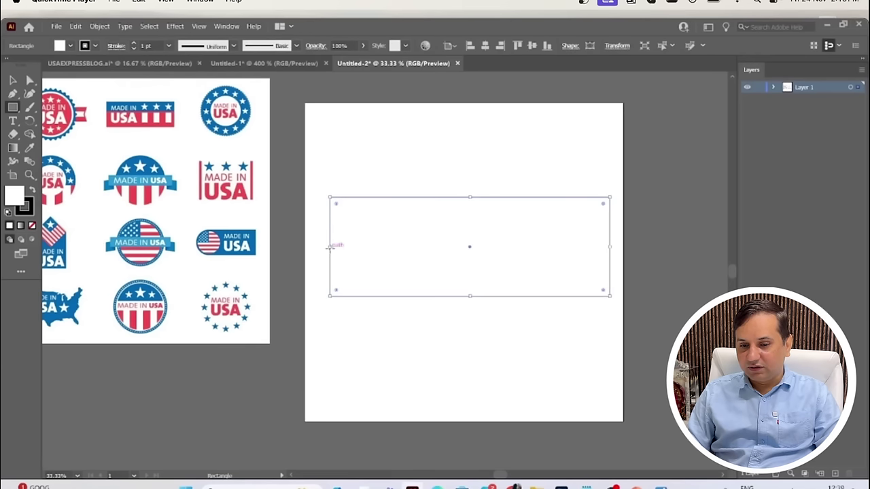
{"action": "left_click_drag", "start_coordinate": [331, 248], "coordinate": [315, 247]}
Fill the rectangle with the badge's blue and nudge it slightly down
{"action": "left_click", "coordinate": [30, 148]}
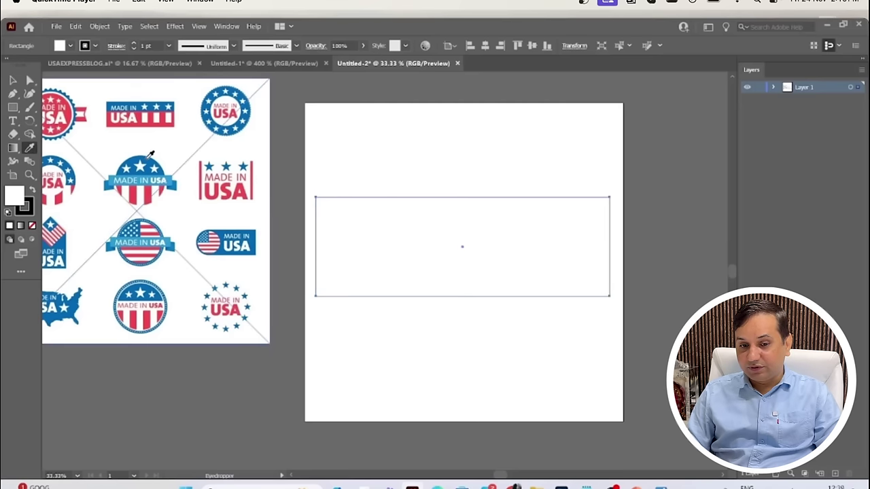
{"action": "left_click", "coordinate": [150, 154]}
{"action": "left_click", "coordinate": [12, 81]}
{"action": "left_click_drag", "start_coordinate": [505, 245], "coordinate": [496, 254]}
{"action": "left_click", "coordinate": [668, 266]}
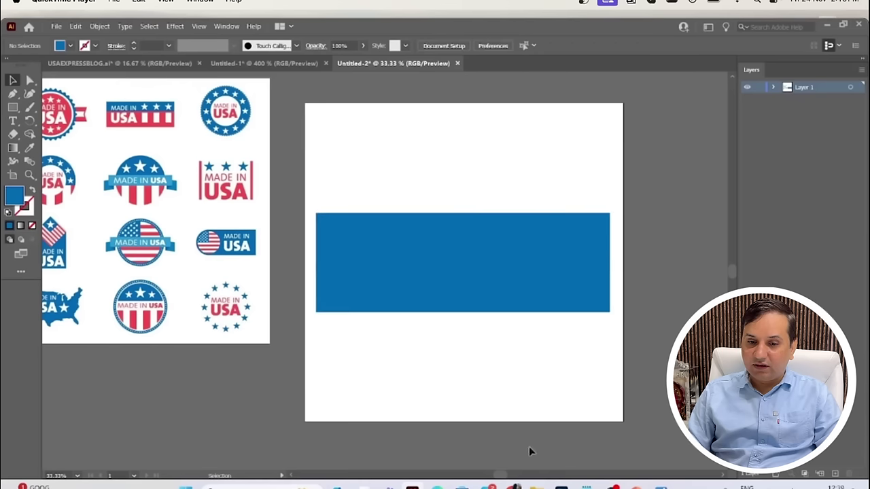
Search Google Images for 'usa flag' in a new browser tab
{"action": "left_click", "coordinate": [506, 435]}
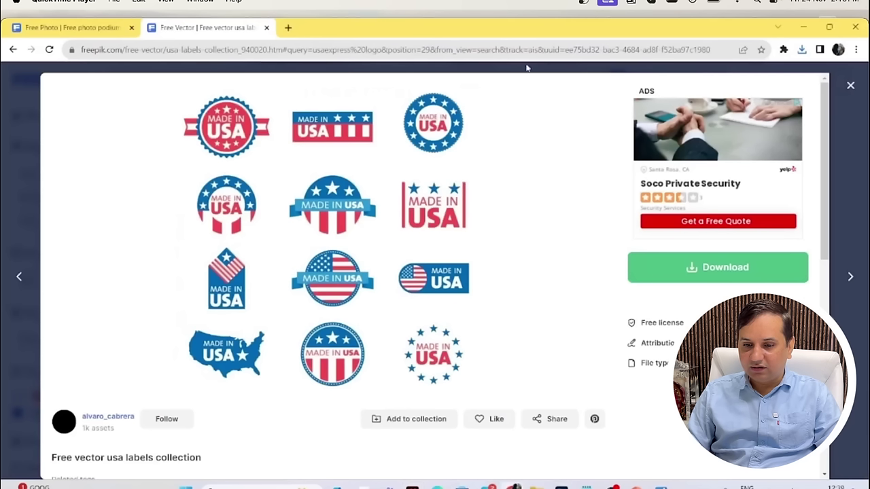
{"action": "left_click", "coordinate": [289, 28]}
{"action": "left_click", "coordinate": [349, 54]}
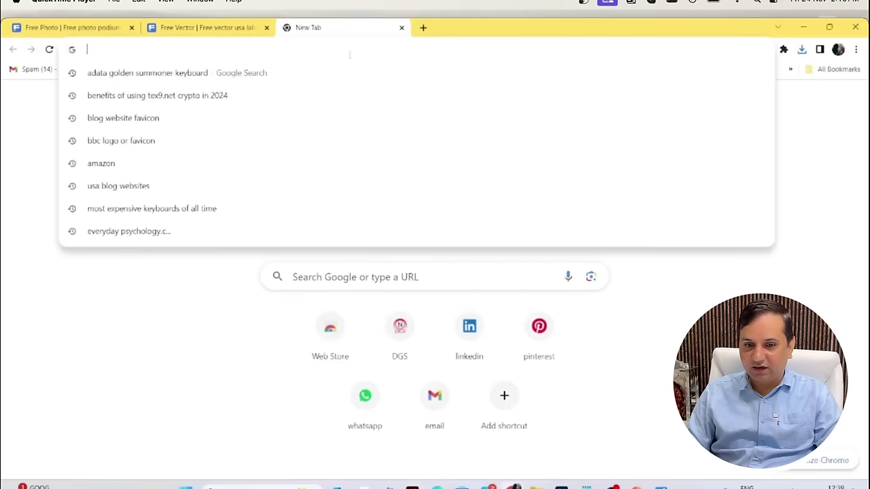
{"action": "type", "text": "usa flag"}
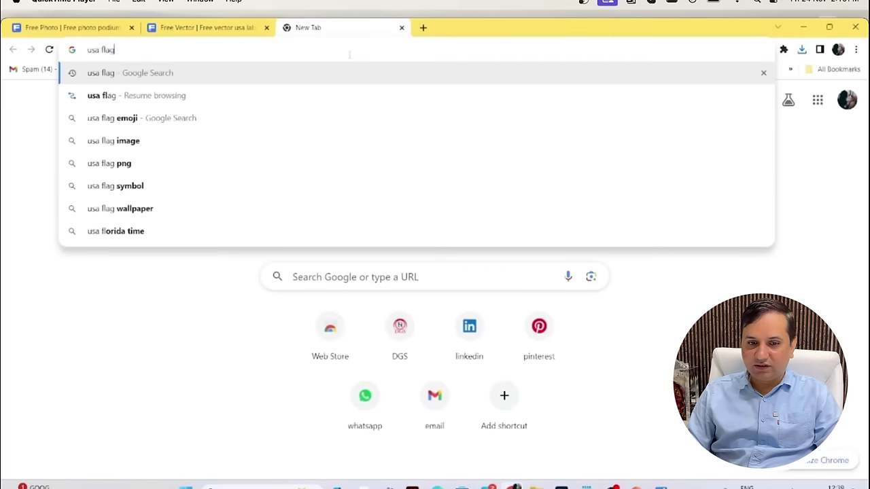
{"action": "key", "text": "Return"}
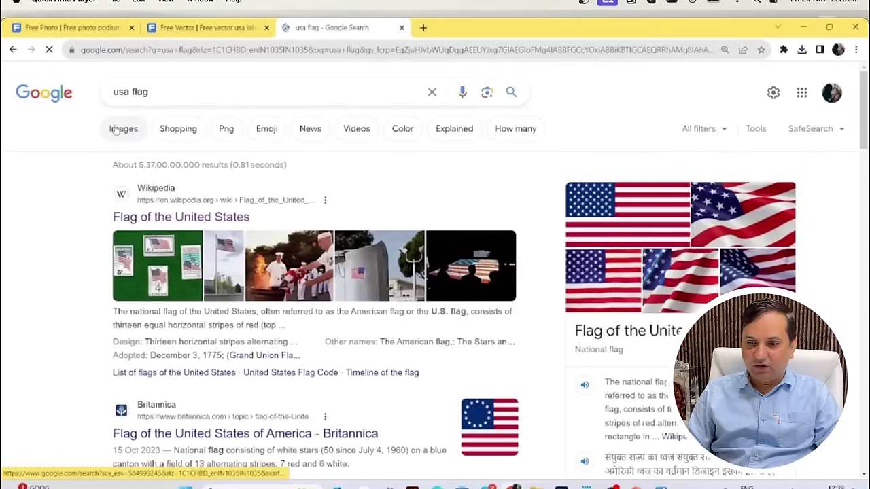
{"action": "left_click", "coordinate": [115, 130]}
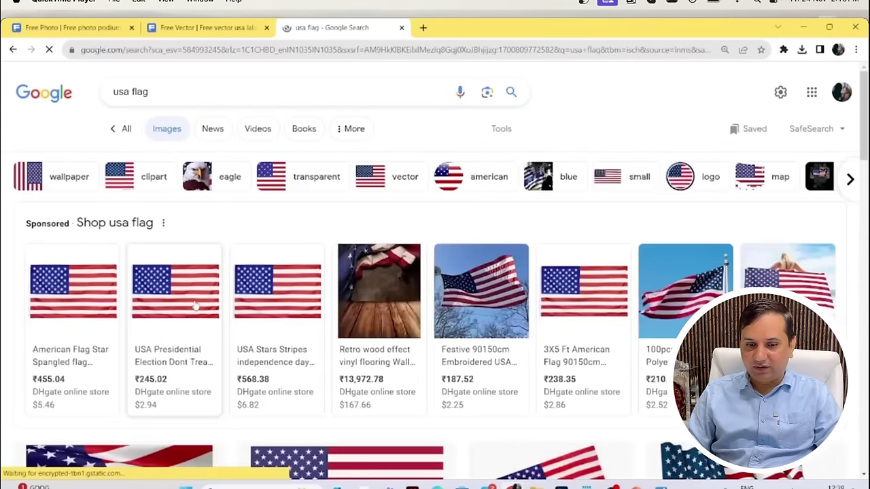
{"action": "left_click", "coordinate": [195, 304]}
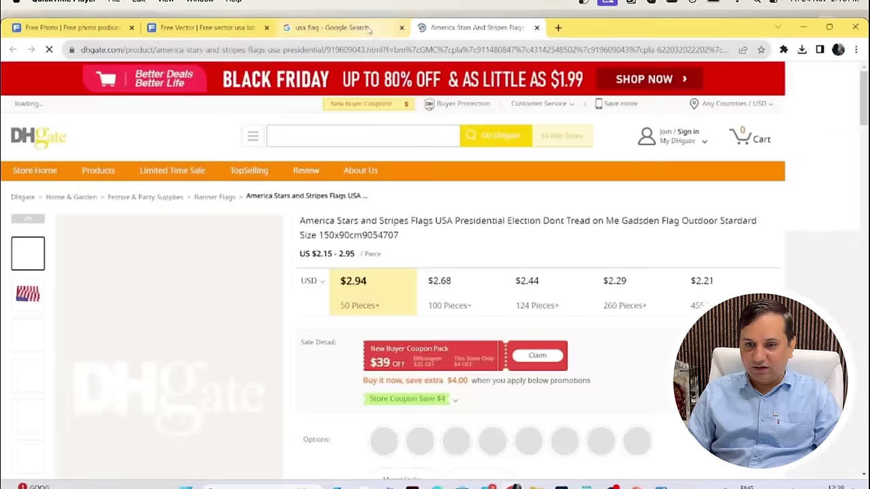
{"action": "left_click", "coordinate": [371, 29]}
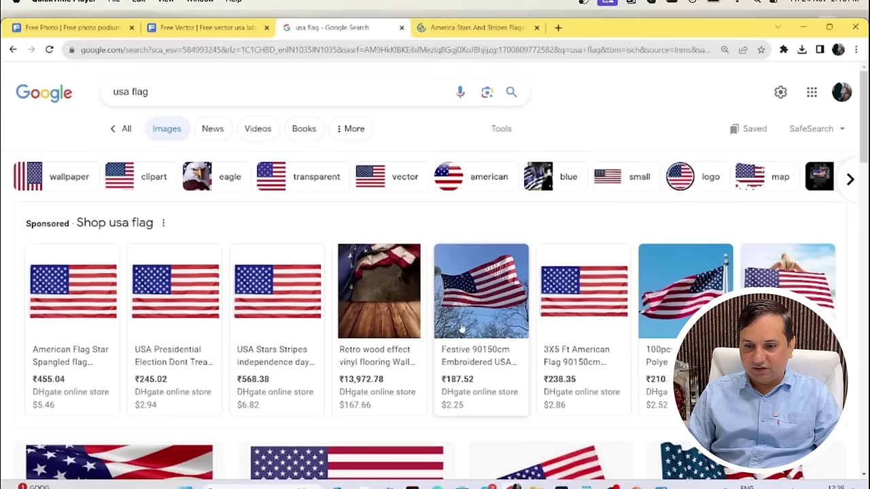
{"action": "scroll", "coordinate": [448, 272], "scroll_direction": "down", "scroll_amount": 4}
Save the Wikipedia Flag of the United States image to Downloads
{"action": "left_click", "coordinate": [361, 280]}
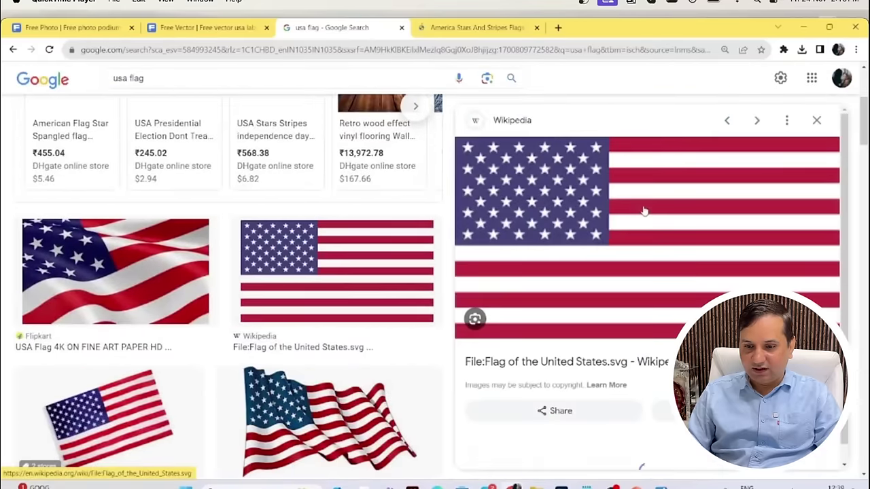
{"action": "right_click", "coordinate": [619, 240]}
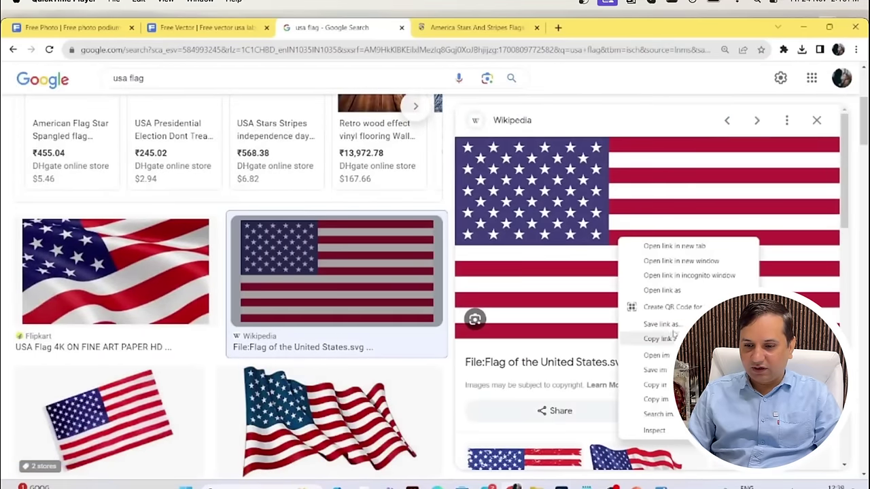
{"action": "left_click", "coordinate": [654, 370]}
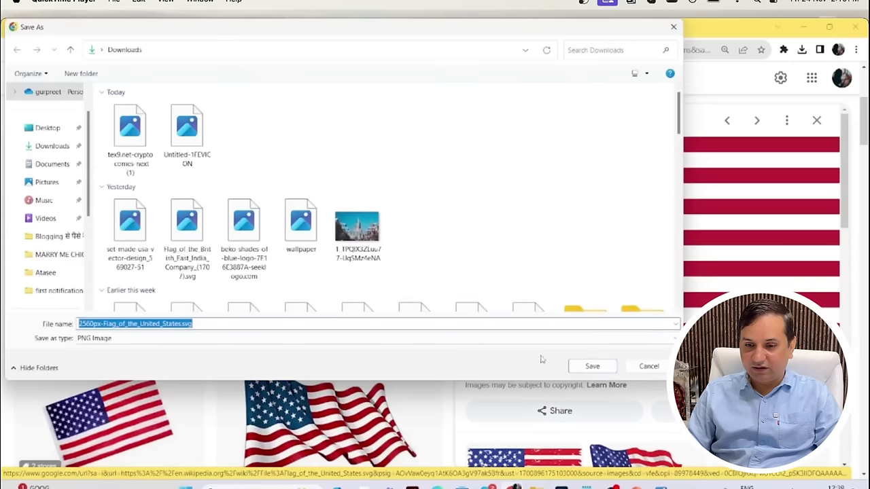
{"action": "left_click", "coordinate": [588, 365]}
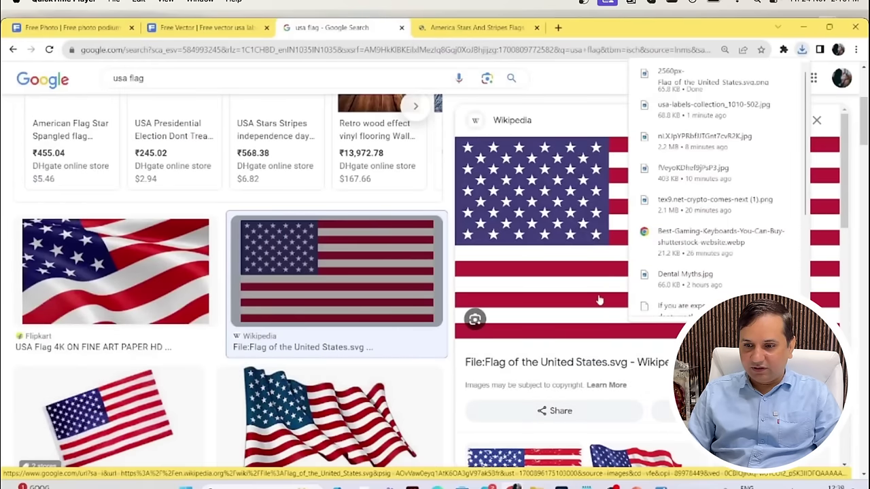
Place the downloaded 2560px-Flag_of_the_United_States file into the Illustrator document
{"action": "left_click", "coordinate": [547, 485]}
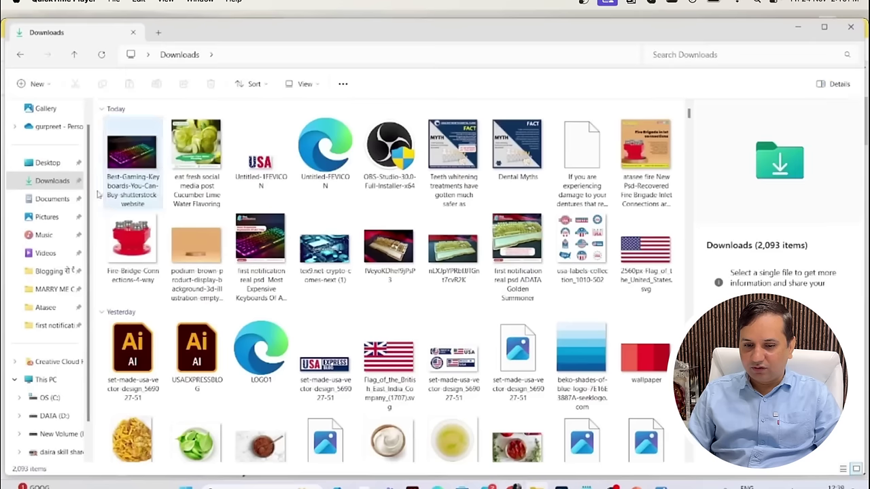
{"action": "left_click", "coordinate": [45, 178]}
{"action": "left_click_drag", "start_coordinate": [133, 153], "coordinate": [527, 253]}
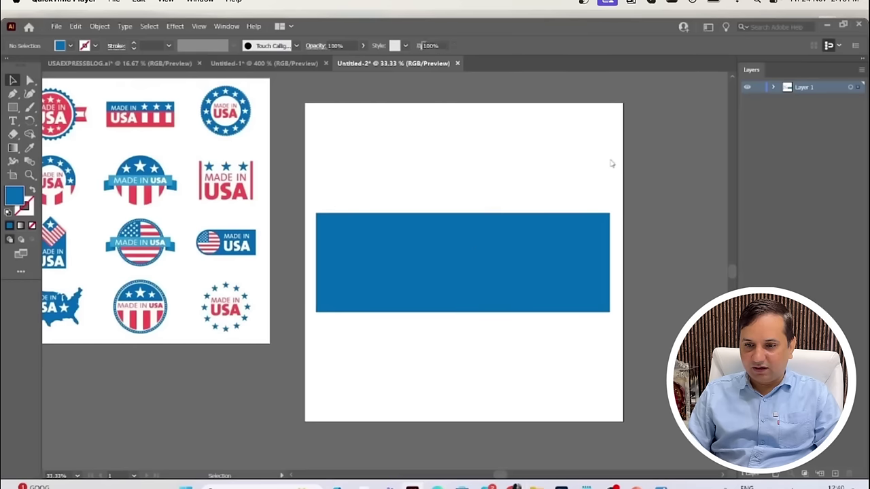
Move the placed US flag off the artboard to the right as a reference
{"action": "scroll", "coordinate": [411, 210], "scroll_direction": "down", "scroll_amount": 3}
{"action": "left_click_drag", "start_coordinate": [421, 163], "coordinate": [581, 236]}
{"action": "scroll", "coordinate": [474, 224], "scroll_direction": "up", "scroll_amount": 1}
{"action": "scroll", "coordinate": [473, 224], "scroll_direction": "up", "scroll_amount": 1}
{"action": "left_click_drag", "start_coordinate": [464, 307], "coordinate": [394, 320]}
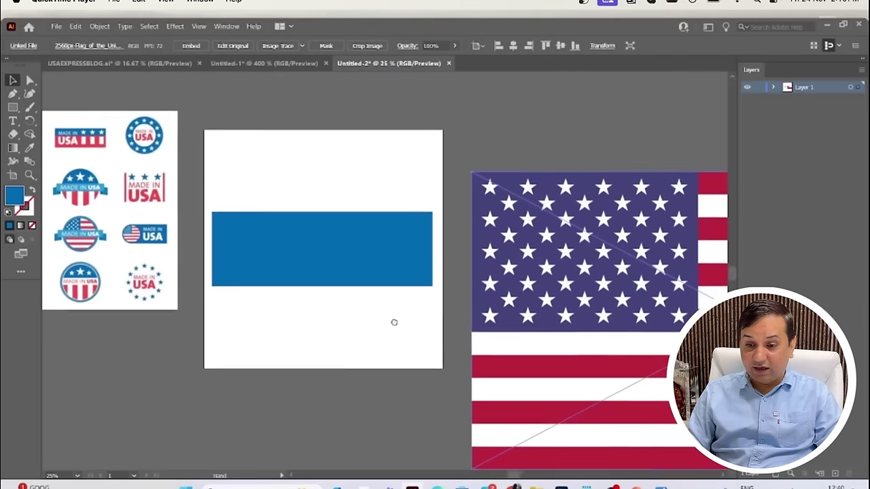
{"action": "left_click", "coordinate": [450, 199]}
Recolour the banner rectangle with the flag's navy blue using the Eyedropper
{"action": "left_click", "coordinate": [232, 232]}
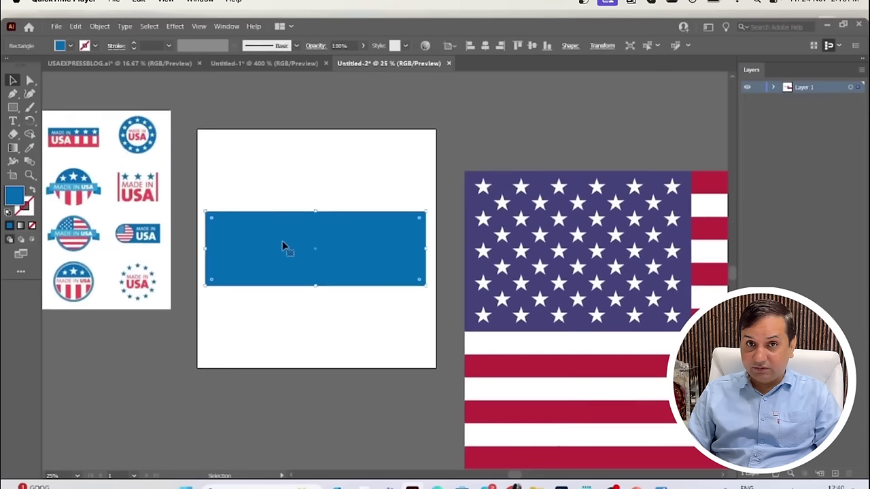
{"action": "left_click", "coordinate": [29, 151]}
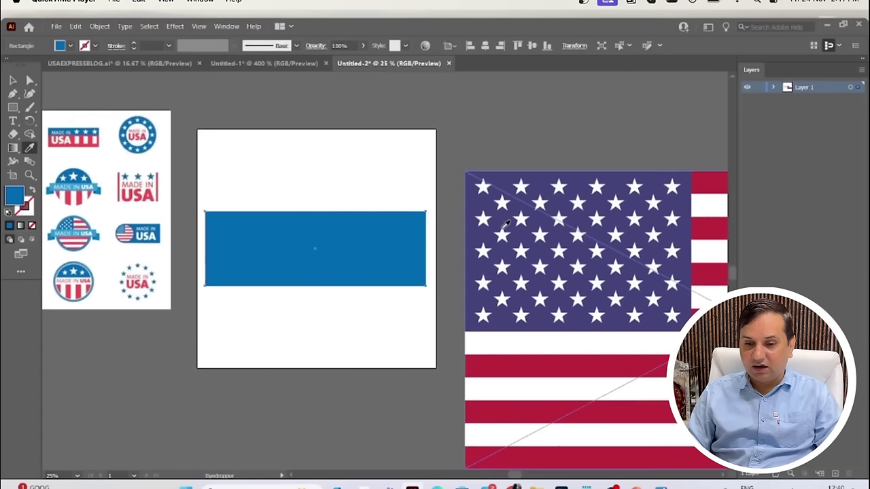
{"action": "left_click", "coordinate": [506, 223]}
{"action": "left_click", "coordinate": [12, 80]}
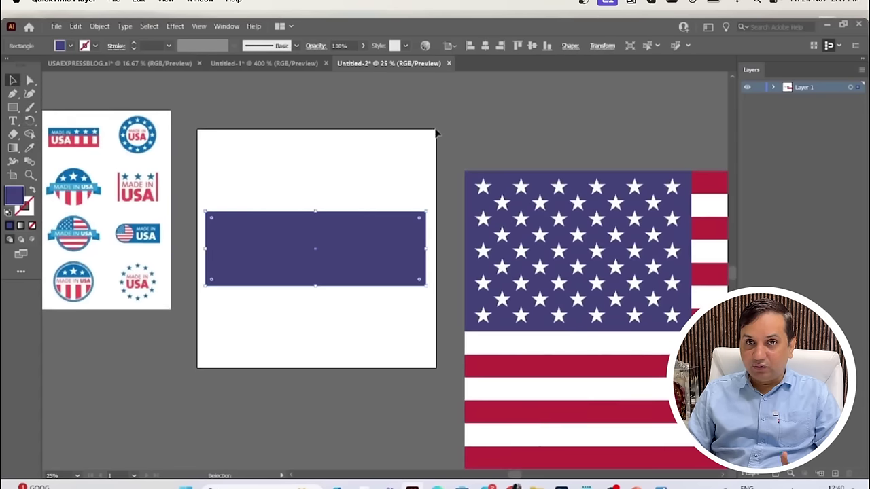
{"action": "left_click", "coordinate": [301, 208]}
{"action": "scroll", "coordinate": [250, 245], "scroll_direction": "up", "scroll_amount": 1}
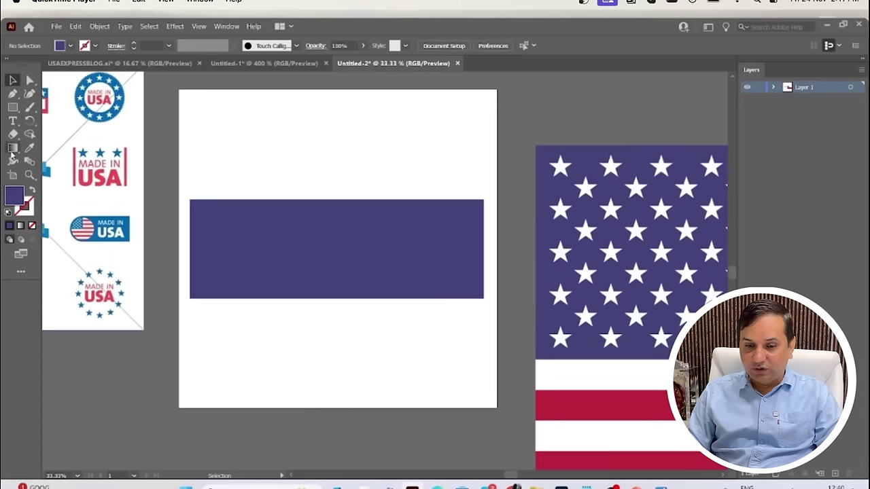
{"action": "left_click", "coordinate": [12, 107]}
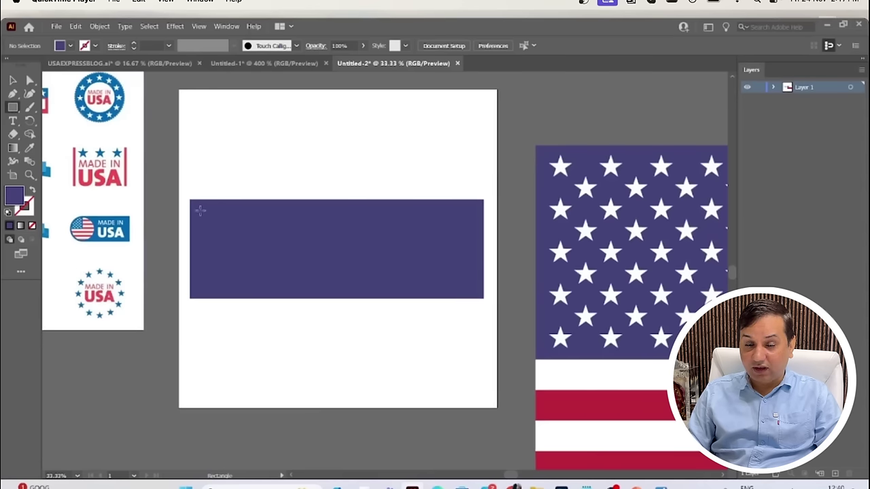
Draw a box over the left part of the navy banner
{"action": "mouse_move", "coordinate": [200, 210]}
{"action": "left_mouse_down"}
{"action": "mouse_move", "coordinate": [215, 237]}
{"action": "mouse_move", "coordinate": [268, 276]}
{"action": "mouse_move", "coordinate": [326, 290]}
{"action": "left_mouse_up"}
{"action": "mouse_move", "coordinate": [401, 210]}
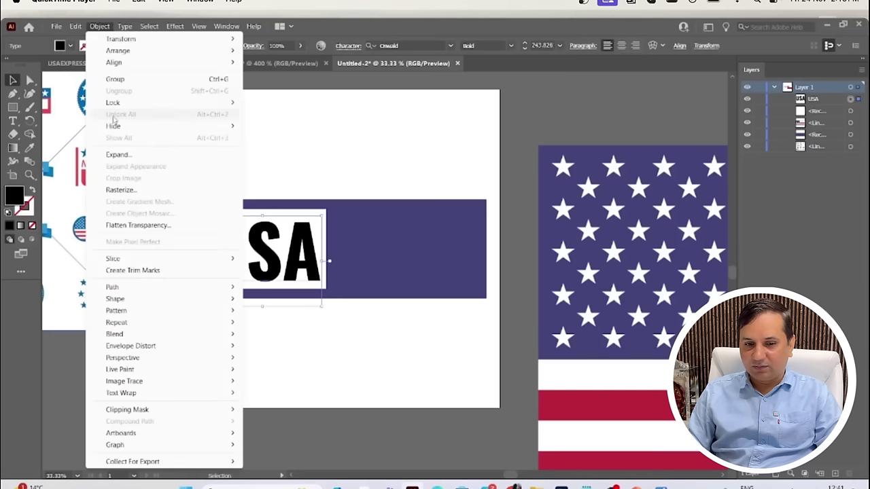
Expand the USA text into outlines and select the U letter path in Layers
{"action": "left_click", "coordinate": [407, 320]}
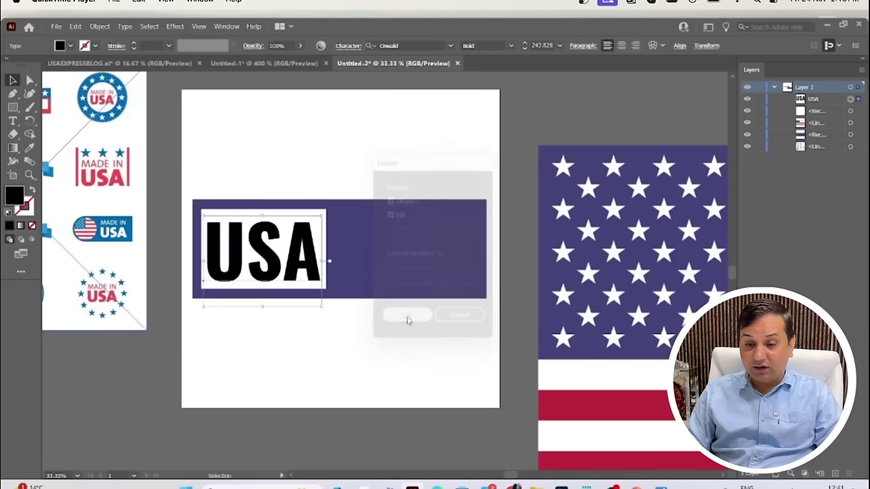
{"action": "left_click", "coordinate": [289, 325]}
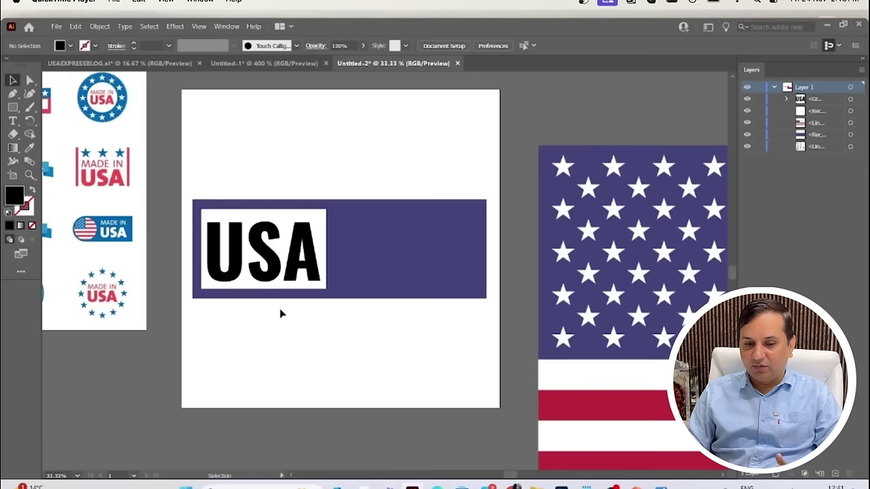
{"action": "left_click", "coordinate": [786, 100]}
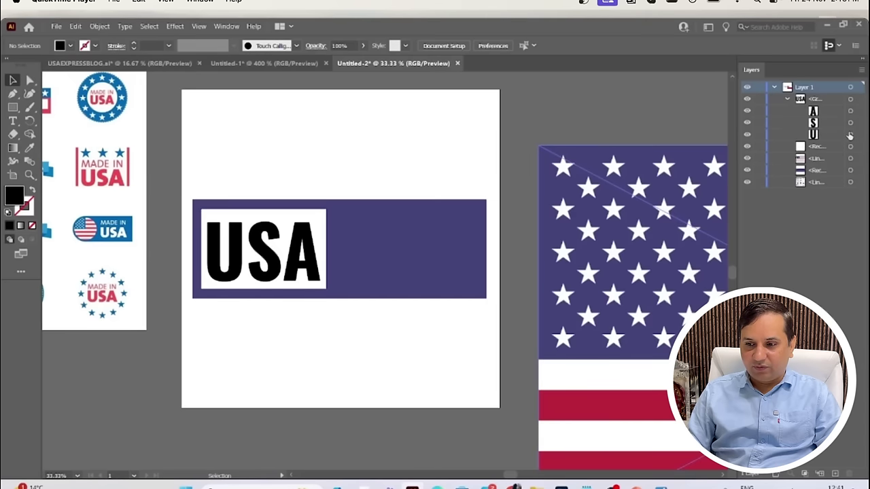
{"action": "left_click", "coordinate": [850, 134]}
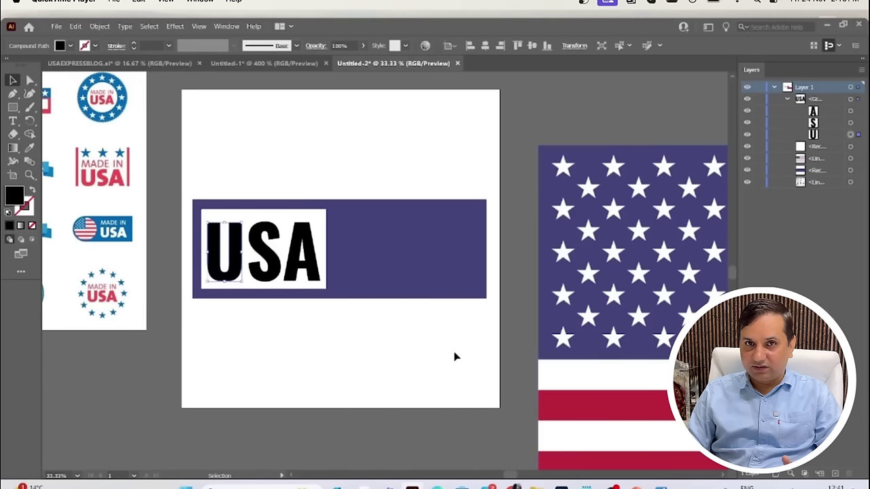
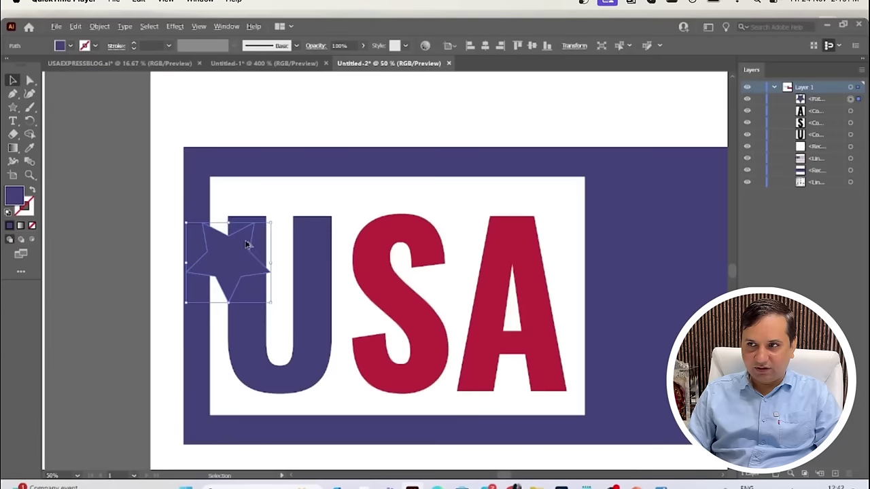
Place a scaled-down star on top of the U and fill it white with the Eyedropper
{"action": "left_click_drag", "start_coordinate": [248, 263], "coordinate": [267, 258]}
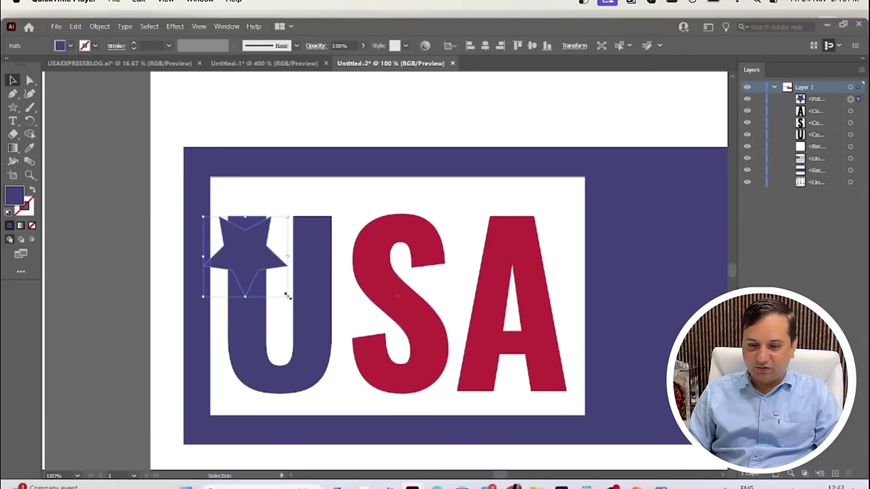
{"action": "left_click_drag", "start_coordinate": [286, 296], "coordinate": [254, 235]}
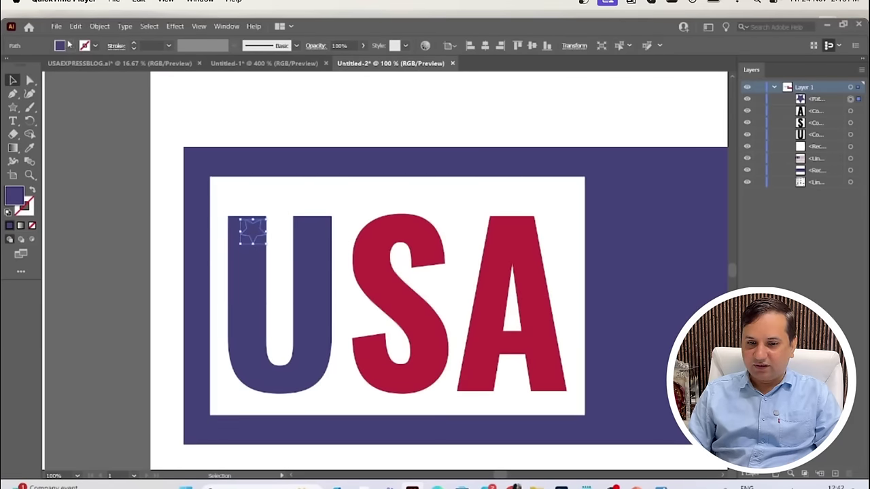
{"action": "left_click", "coordinate": [224, 193]}
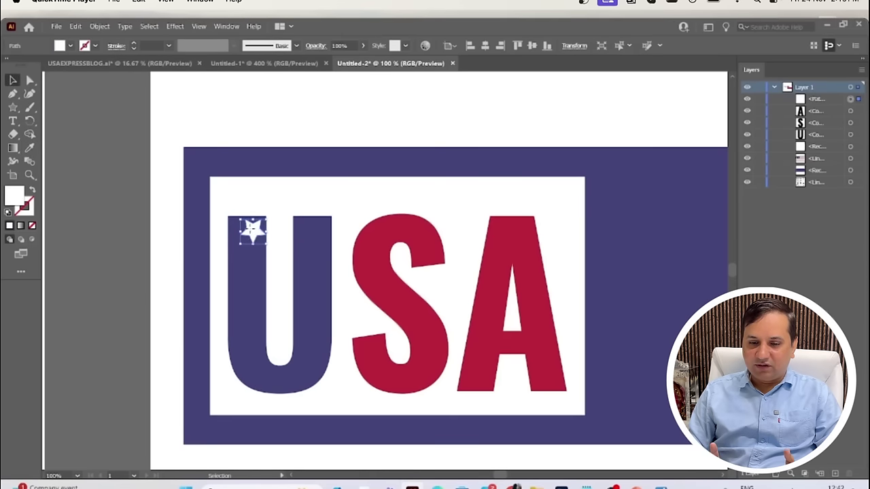
{"action": "left_click_drag", "start_coordinate": [239, 244], "coordinate": [253, 293]}
{"action": "left_click", "coordinate": [310, 144]}
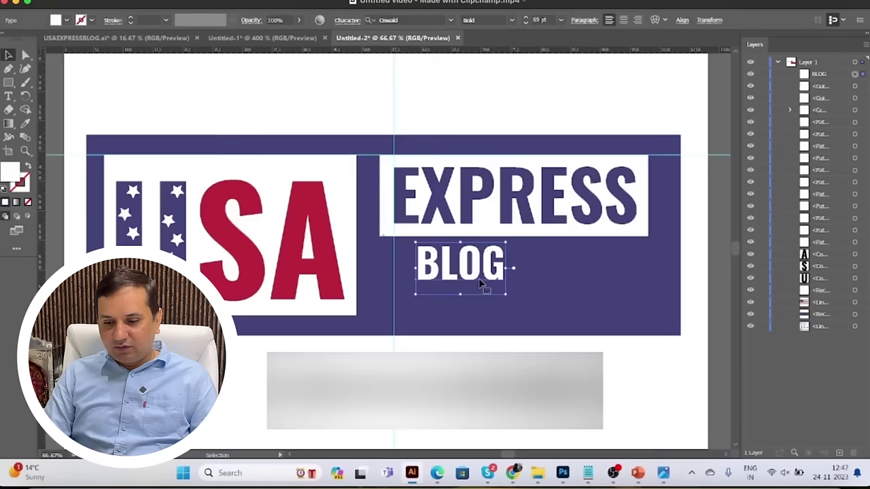
Move the BLOG text below EXPRESS, enlarge it, and nudge it slightly lower
{"action": "left_click_drag", "start_coordinate": [481, 282], "coordinate": [451, 310]}
{"action": "left_click_drag", "start_coordinate": [487, 282], "coordinate": [561, 236]}
{"action": "left_click_drag", "start_coordinate": [454, 279], "coordinate": [453, 283]}
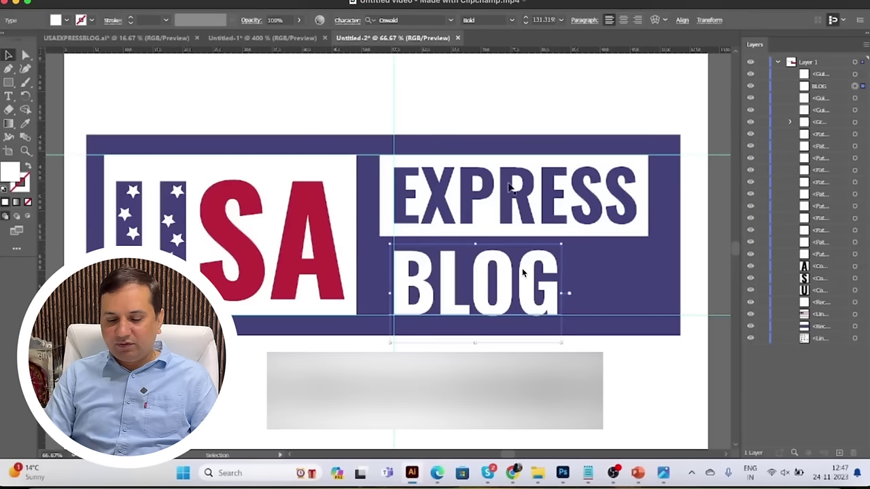
{"action": "left_click", "coordinate": [553, 121]}
{"action": "scroll", "coordinate": [532, 158], "scroll_direction": "down", "scroll_amount": 1}
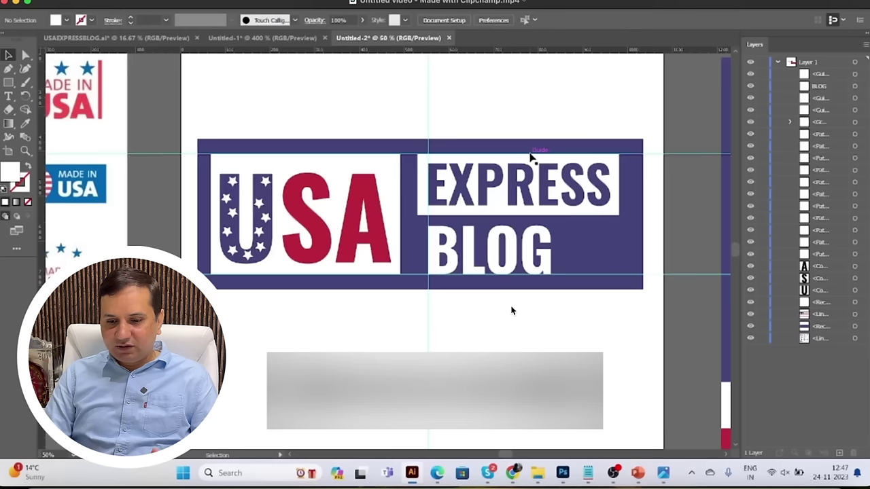
{"action": "scroll", "coordinate": [532, 157], "scroll_direction": "down", "scroll_amount": 1}
{"action": "scroll", "coordinate": [532, 157], "scroll_direction": "up", "scroll_amount": 2}
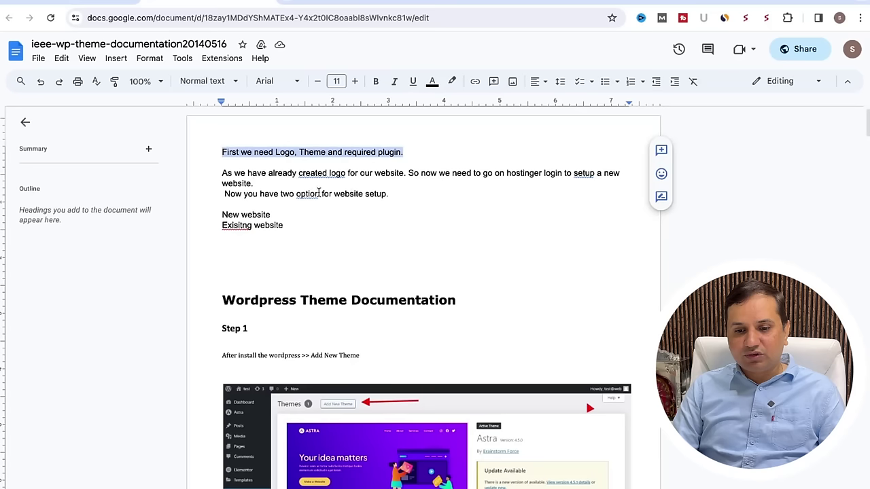
Clear the highlight from the first line of the Google Docs setup notes
{"action": "left_click", "coordinate": [392, 151]}
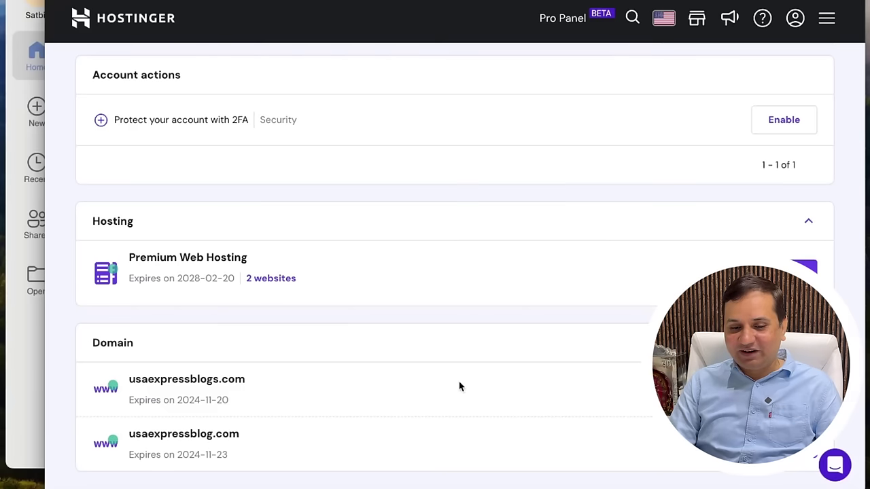
Open the usaexpressblogs.com domain overview with the browser in full screen
{"action": "scroll", "coordinate": [519, 318], "scroll_direction": "up", "scroll_amount": 5}
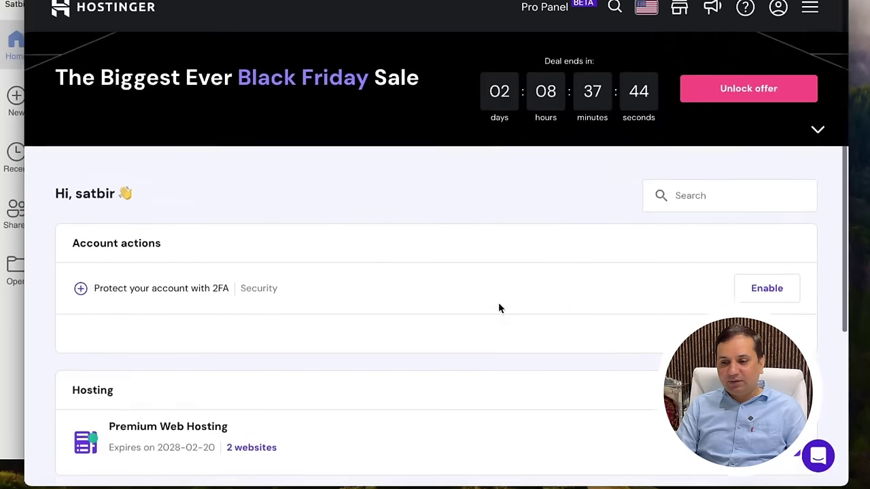
{"action": "scroll", "coordinate": [498, 309], "scroll_direction": "down", "scroll_amount": 3}
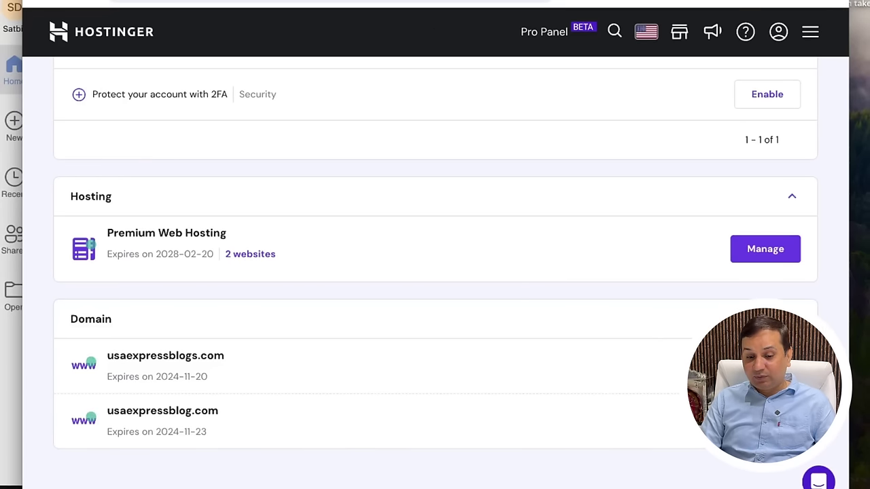
{"action": "left_click", "coordinate": [765, 249]}
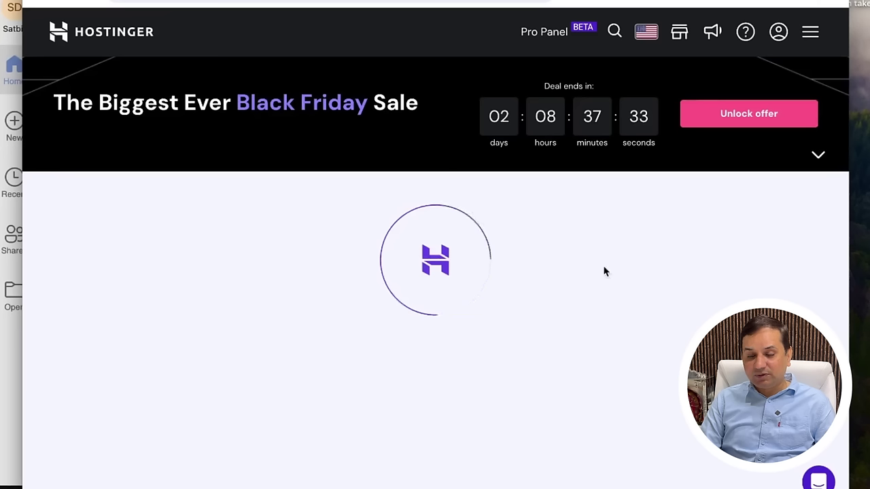
{"action": "key", "text": "ctrl+super+f"}
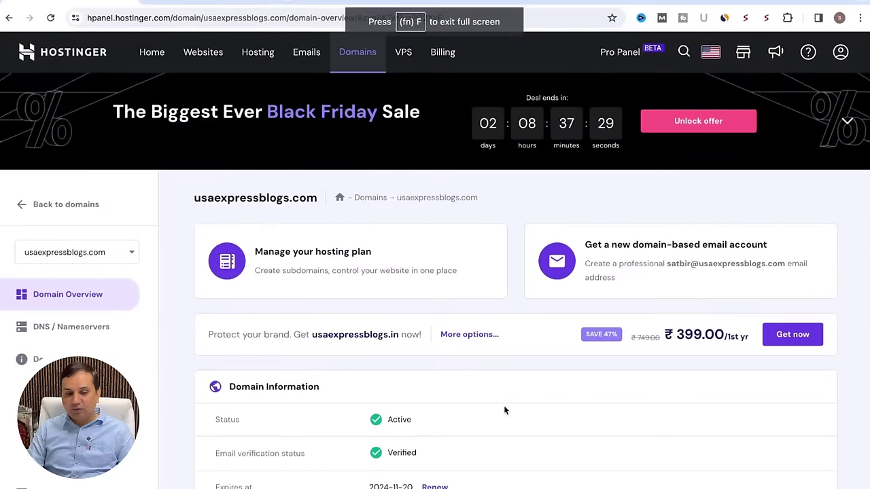
{"action": "scroll", "coordinate": [504, 405], "scroll_direction": "down", "scroll_amount": 4}
{"action": "scroll", "coordinate": [503, 405], "scroll_direction": "up", "scroll_amount": 4}
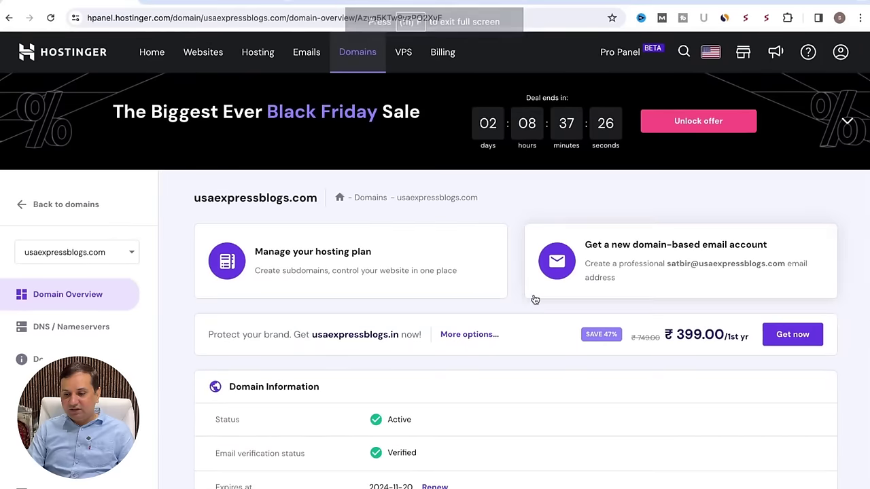
{"action": "scroll", "coordinate": [548, 374], "scroll_direction": "down", "scroll_amount": 1}
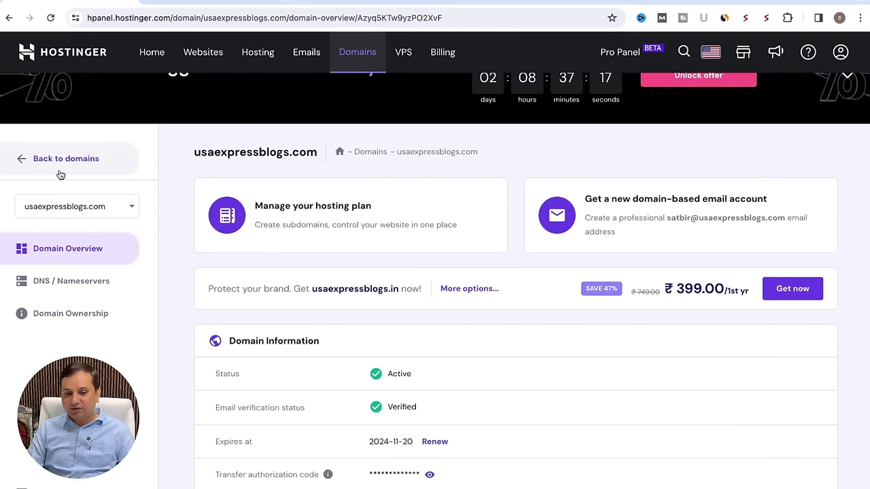
Go from the domains list through the usaexpressblogs.com hosting dashboard to the Websites page
{"action": "left_click", "coordinate": [23, 160]}
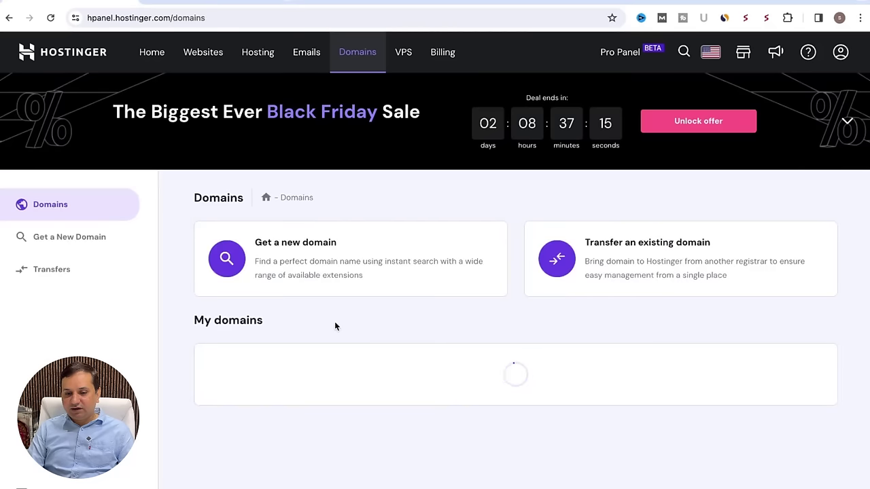
{"action": "scroll", "coordinate": [405, 344], "scroll_direction": "down", "scroll_amount": 3}
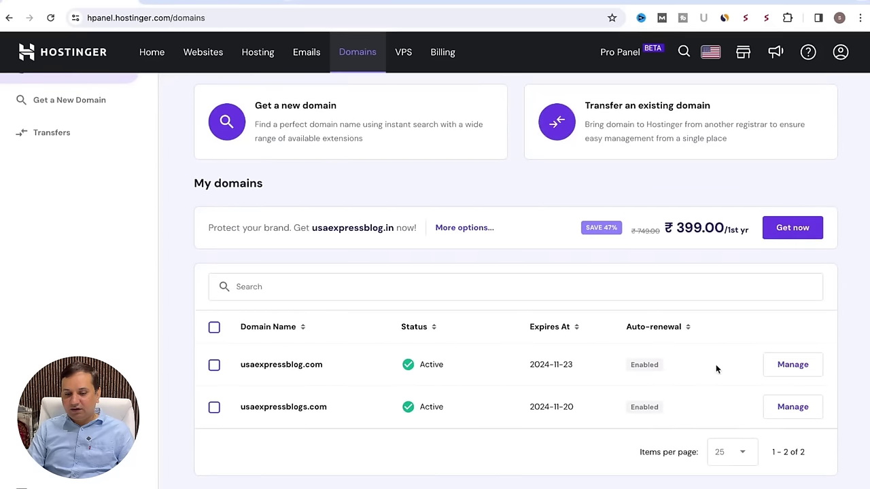
{"action": "left_click", "coordinate": [793, 407]}
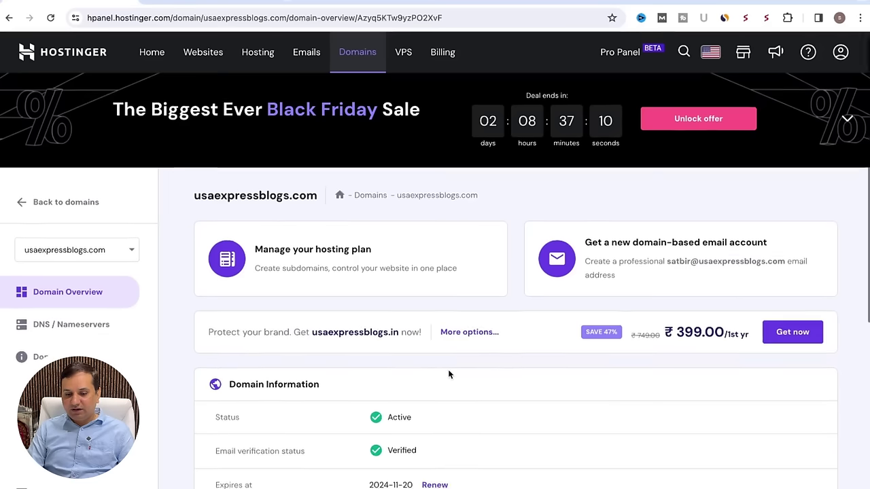
{"action": "scroll", "coordinate": [448, 373], "scroll_direction": "down", "scroll_amount": 5}
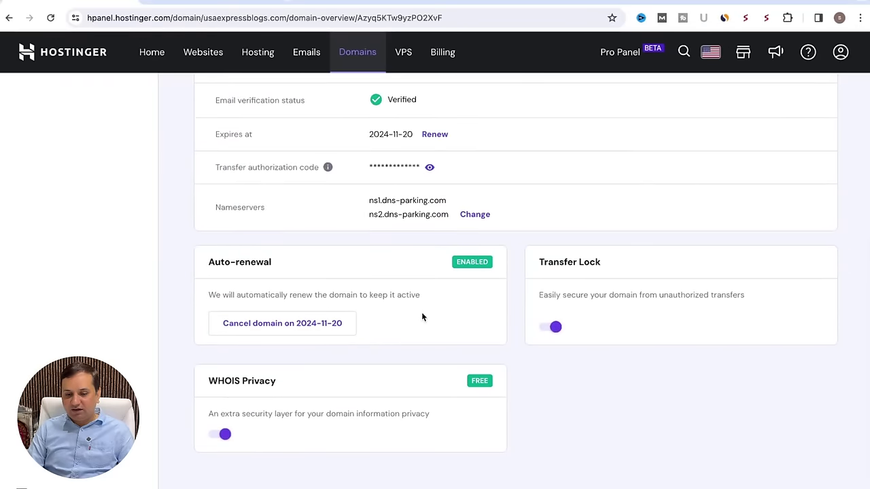
{"action": "scroll", "coordinate": [421, 316], "scroll_direction": "up", "scroll_amount": 5}
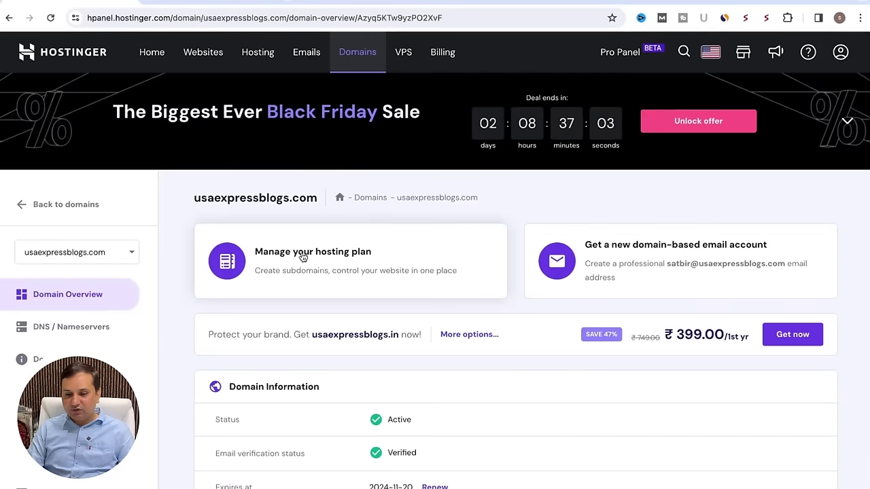
{"action": "left_click", "coordinate": [302, 255]}
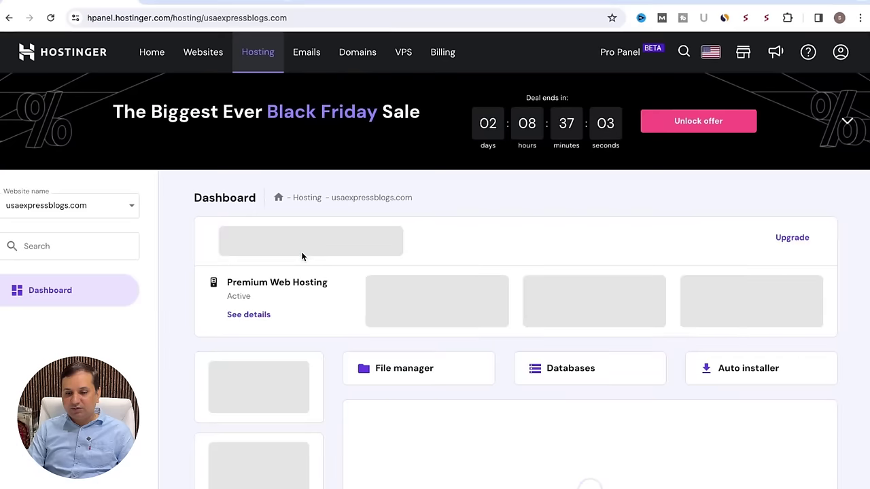
{"action": "scroll", "coordinate": [425, 366], "scroll_direction": "down", "scroll_amount": 2}
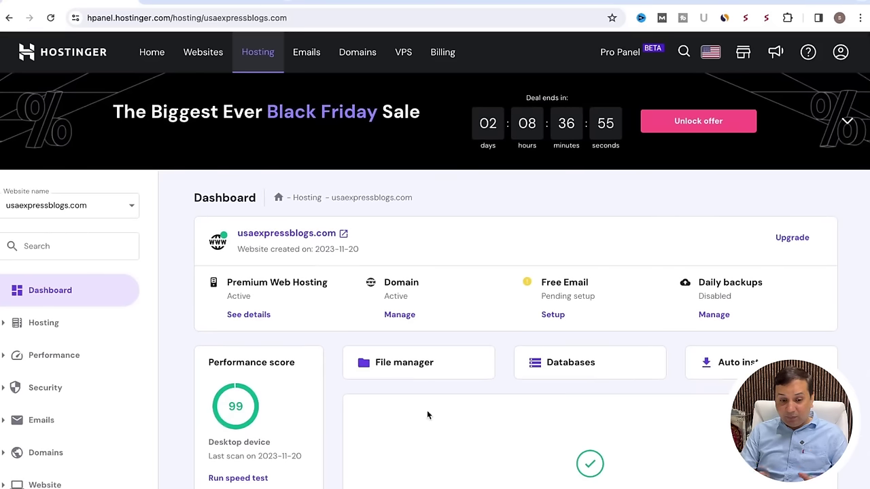
{"action": "scroll", "coordinate": [398, 479], "scroll_direction": "down", "scroll_amount": 5}
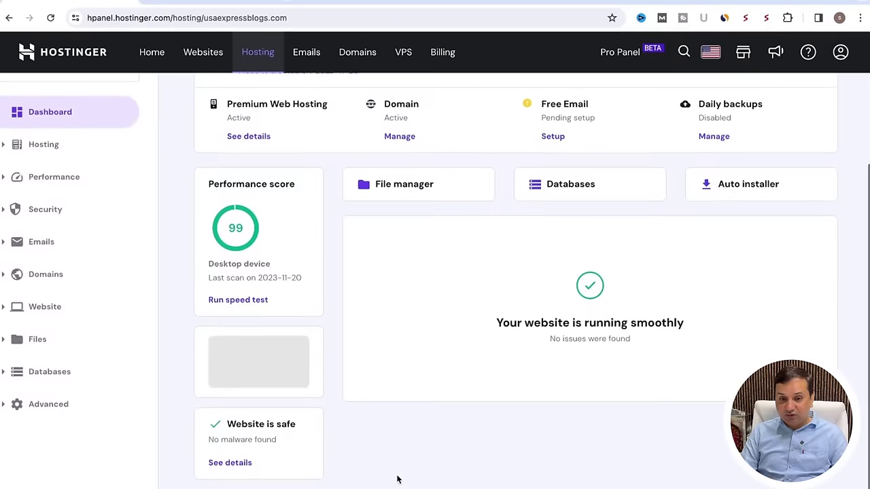
{"action": "scroll", "coordinate": [377, 114], "scroll_direction": "up", "scroll_amount": 3}
{"action": "left_click", "coordinate": [202, 54]}
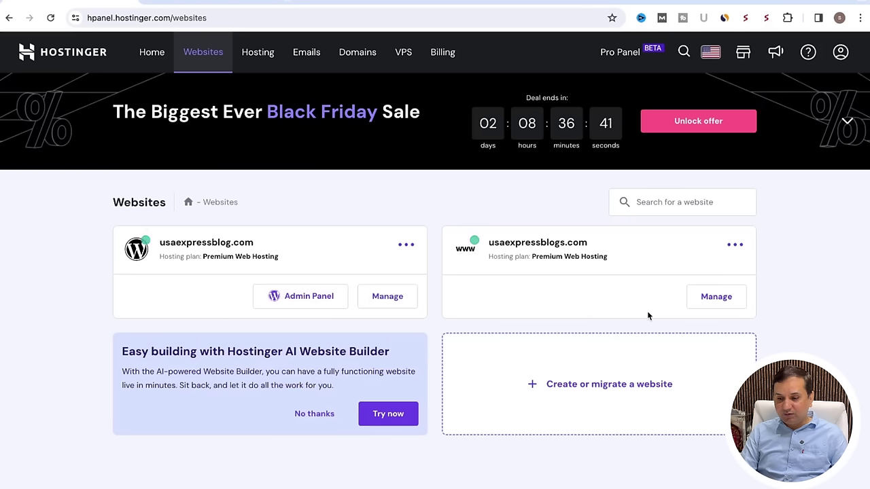
Start a Blog website, choosing to create a new site on WordPress
{"action": "left_click", "coordinate": [583, 385]}
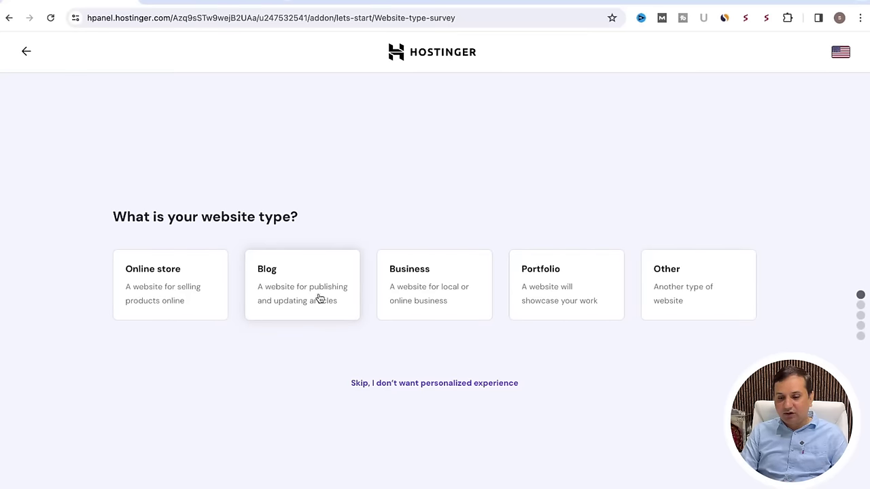
{"action": "left_click", "coordinate": [292, 277]}
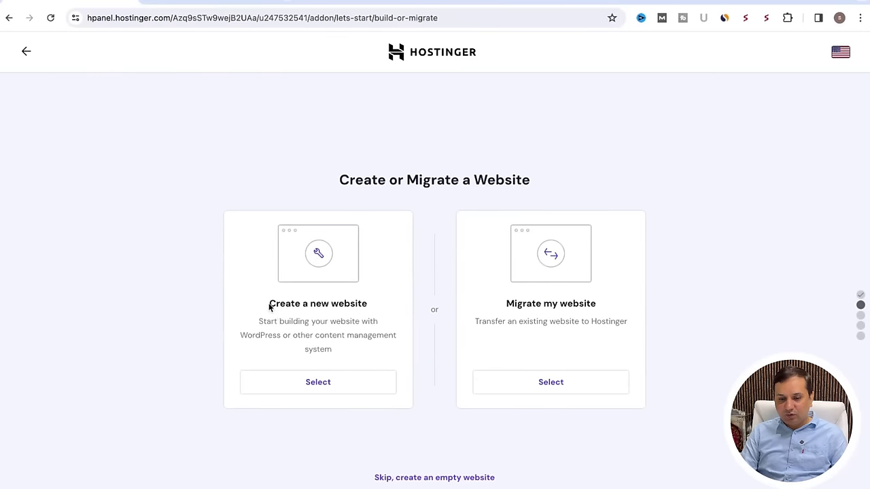
{"action": "left_click_drag", "start_coordinate": [269, 304], "coordinate": [374, 306]}
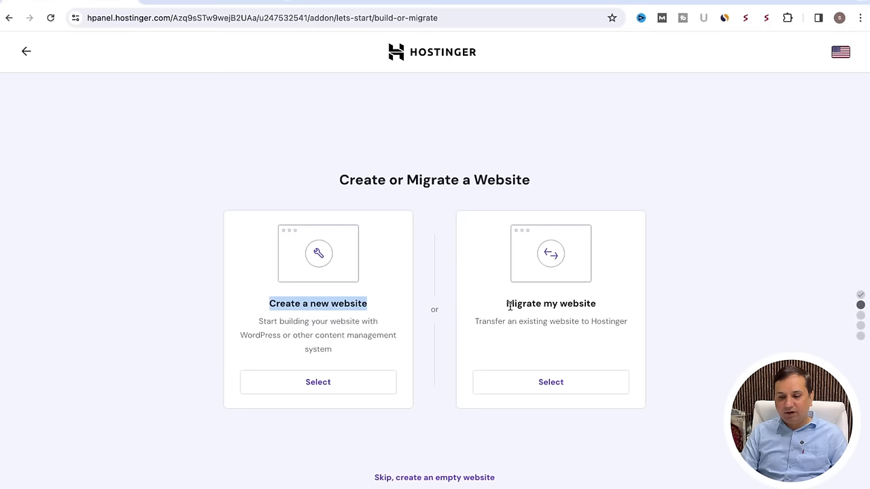
{"action": "left_click", "coordinate": [561, 310]}
{"action": "left_click_drag", "start_coordinate": [562, 310], "coordinate": [598, 306]}
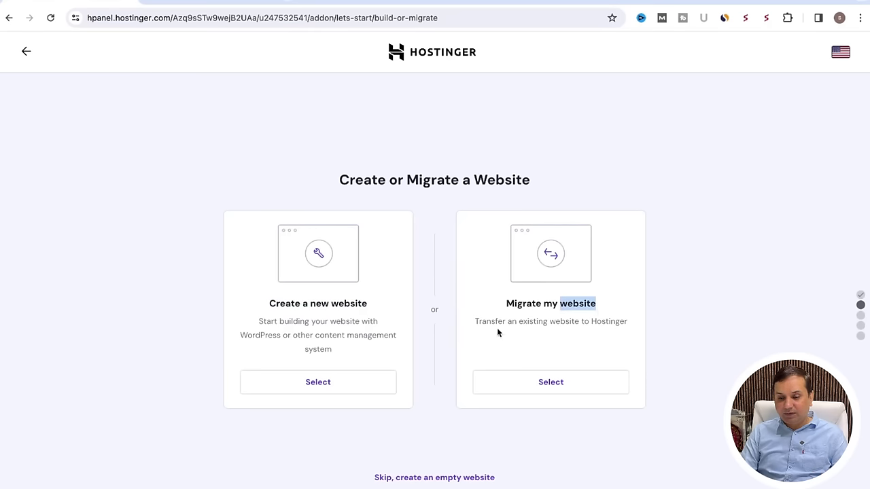
{"action": "left_click_drag", "start_coordinate": [479, 321], "coordinate": [628, 324]}
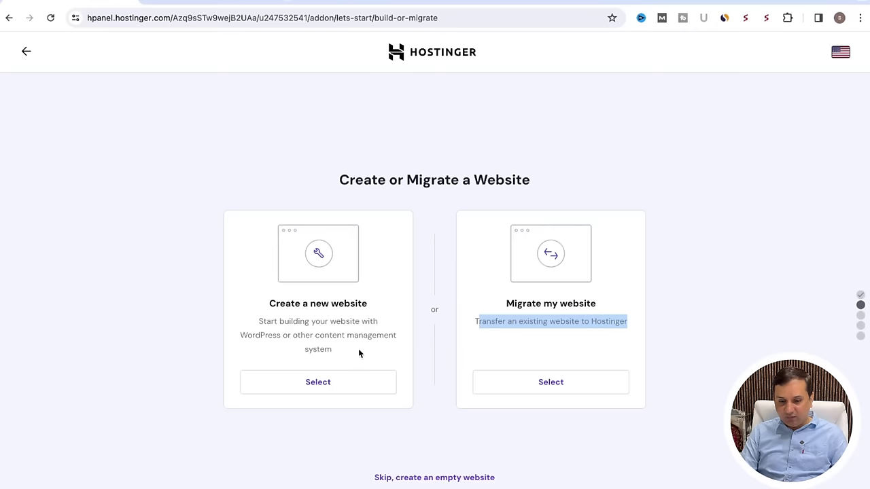
{"action": "left_click", "coordinate": [317, 384]}
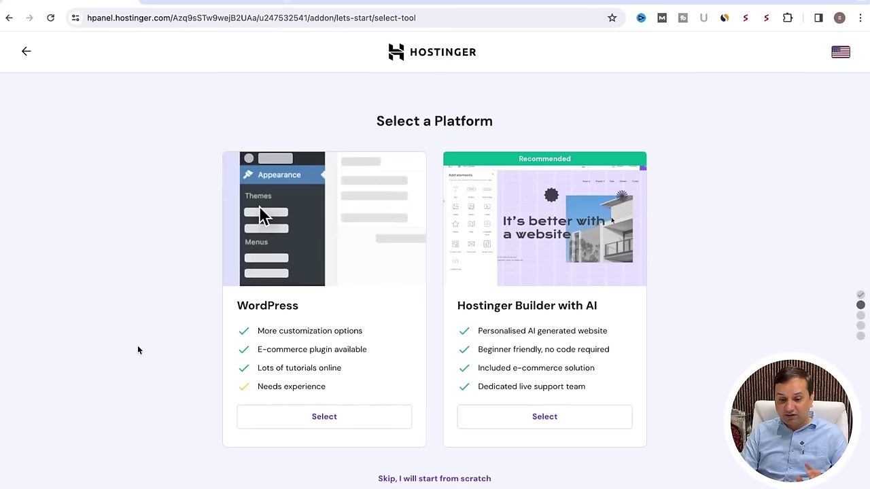
{"action": "left_click", "coordinate": [338, 417]}
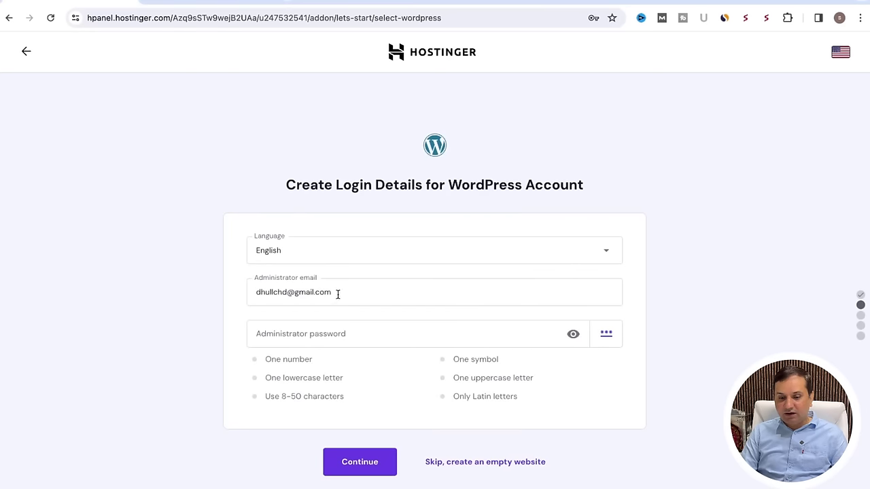
Enter the WordPress administrator password and submit the login details
{"action": "left_click", "coordinate": [335, 333]}
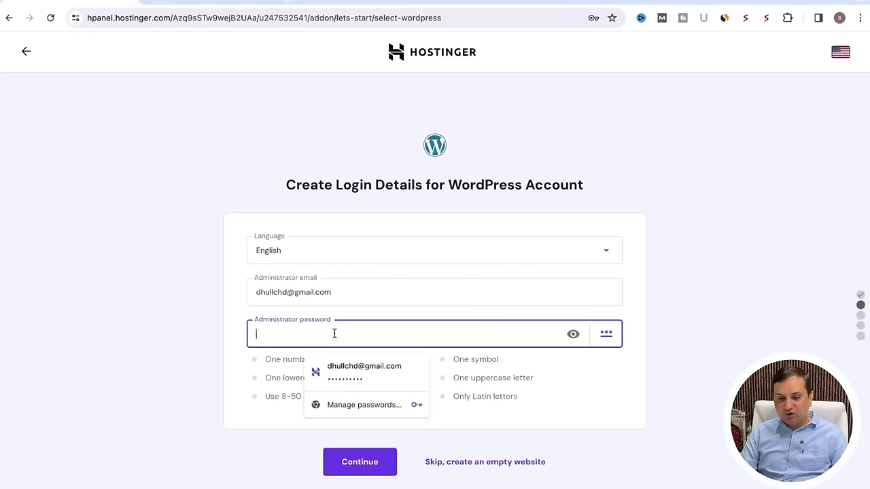
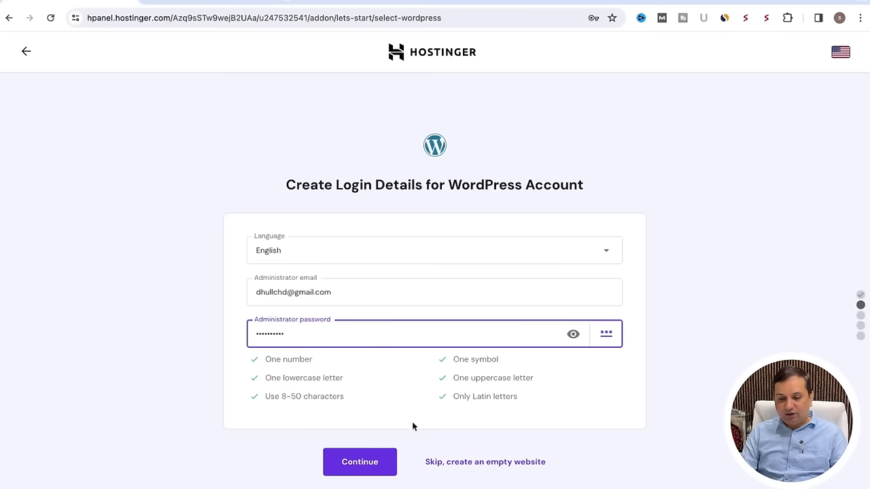
{"action": "left_click", "coordinate": [371, 449]}
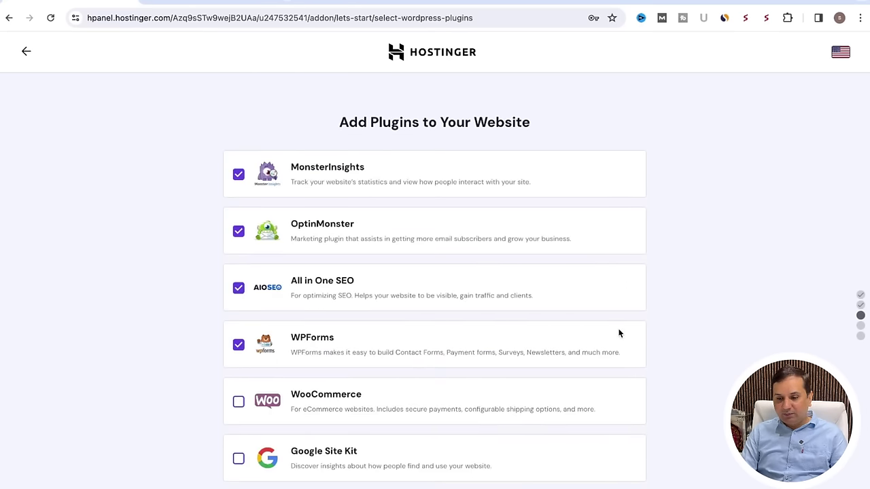
Uncheck the MonsterInsights, OptinMonster, All in One SEO and WPForms plugins and continue
{"action": "scroll", "coordinate": [709, 292], "scroll_direction": "down", "scroll_amount": 1}
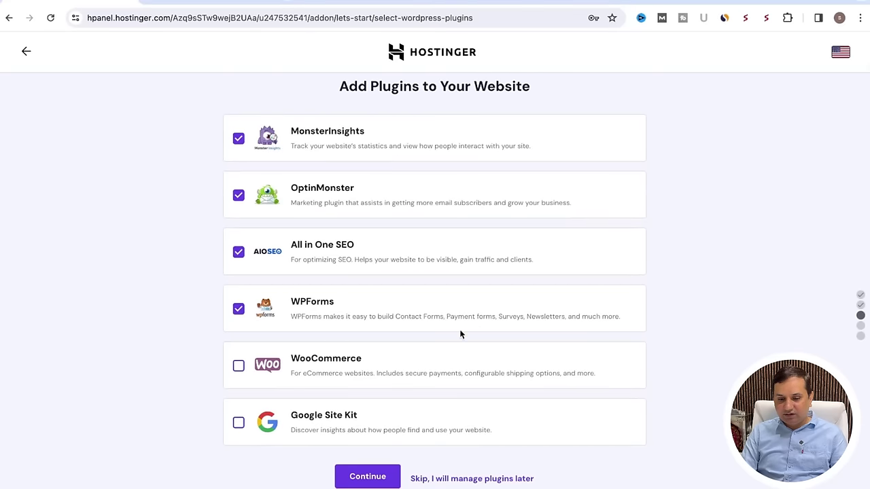
{"action": "left_click", "coordinate": [238, 138]}
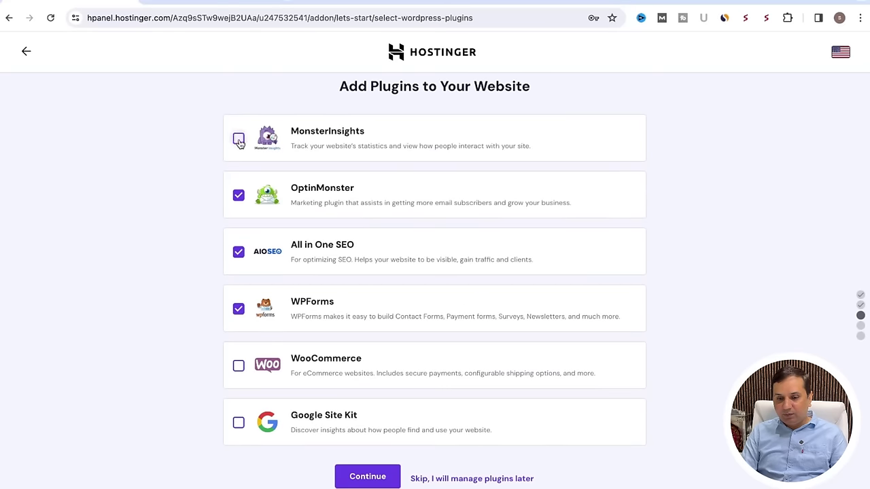
{"action": "left_click", "coordinate": [239, 197]}
{"action": "left_click", "coordinate": [239, 253]}
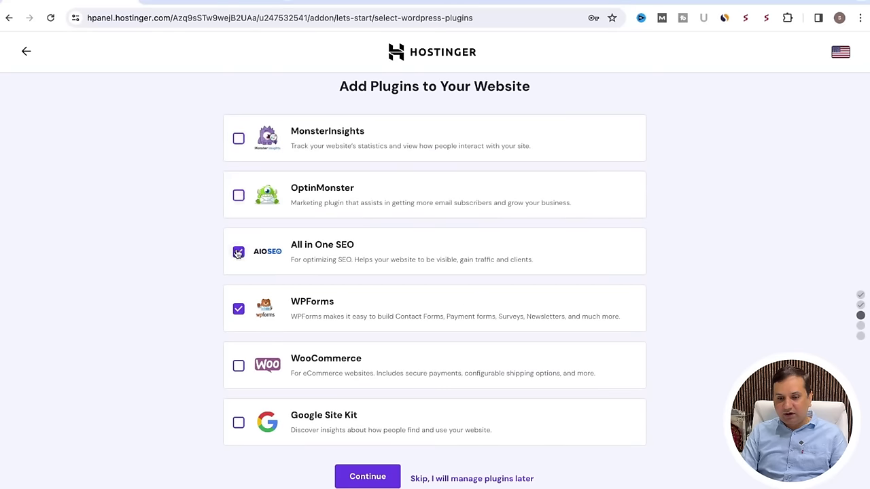
{"action": "left_click", "coordinate": [238, 310]}
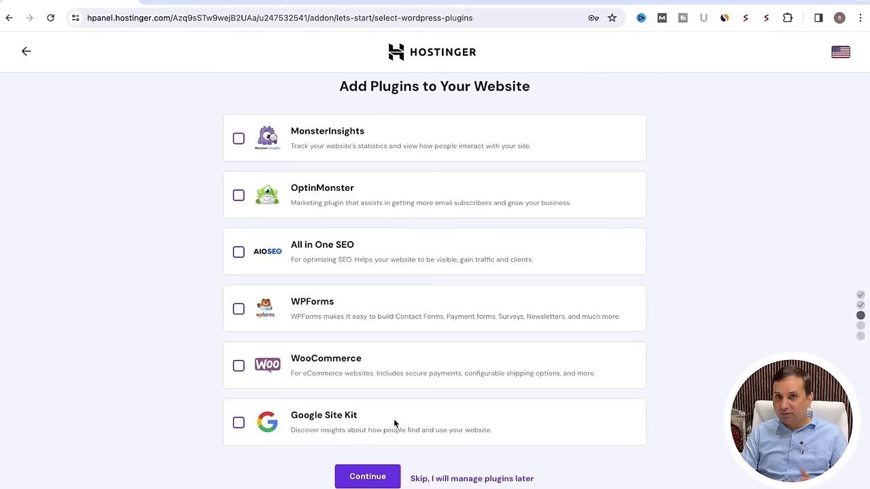
{"action": "left_click", "coordinate": [377, 478]}
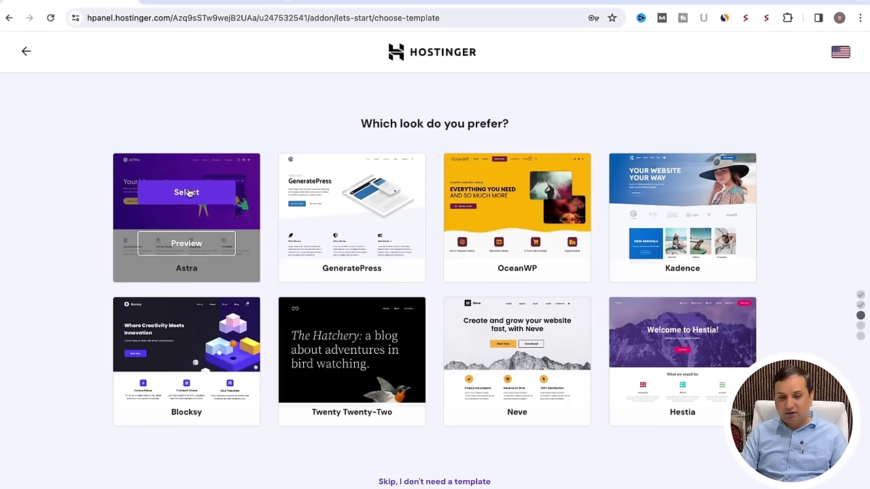
Pick the Astra template and submit the existing domain USAexpressslogs.com
{"action": "left_click", "coordinate": [185, 194]}
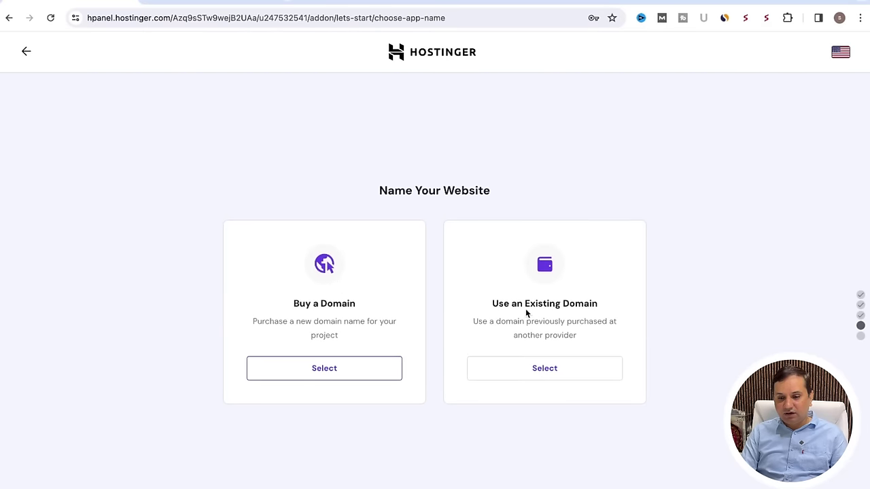
{"action": "left_click", "coordinate": [553, 372]}
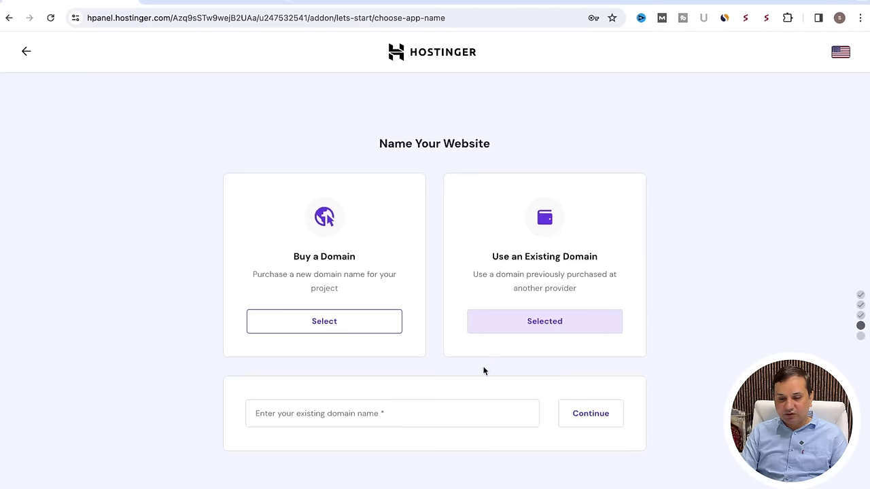
{"action": "left_click", "coordinate": [449, 413]}
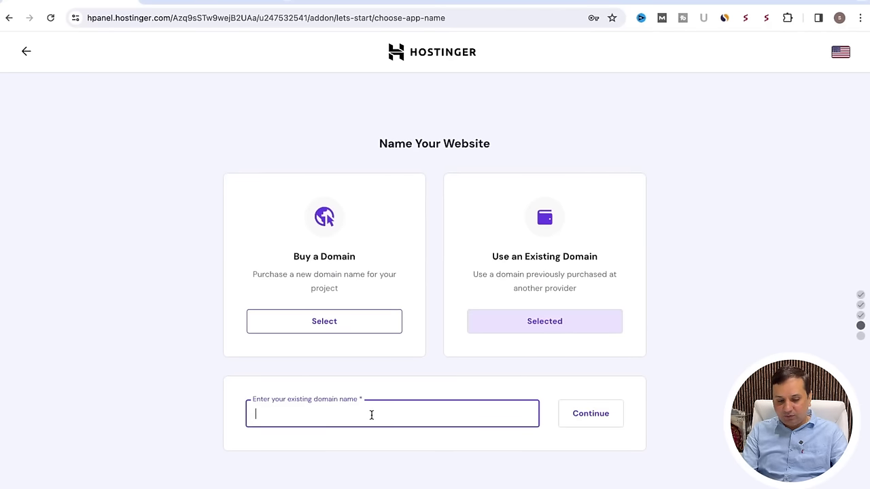
{"action": "type", "text": "USA"}
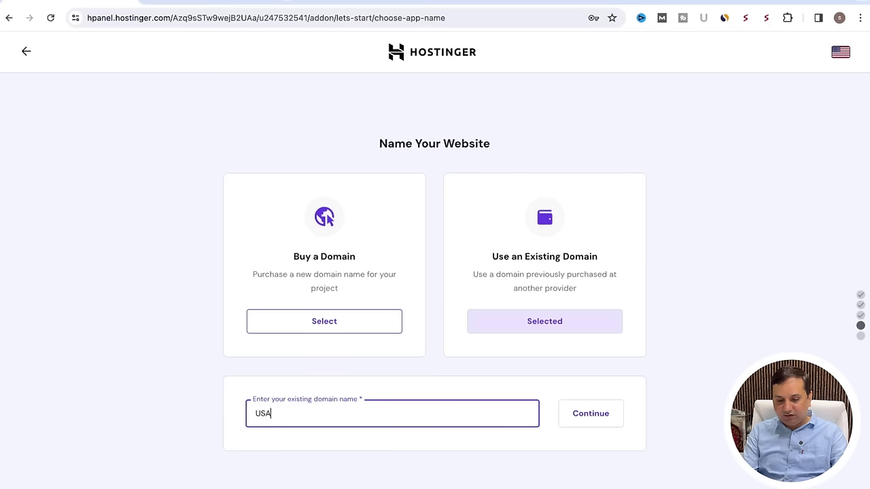
{"action": "type", "text": "expressslogs.com"}
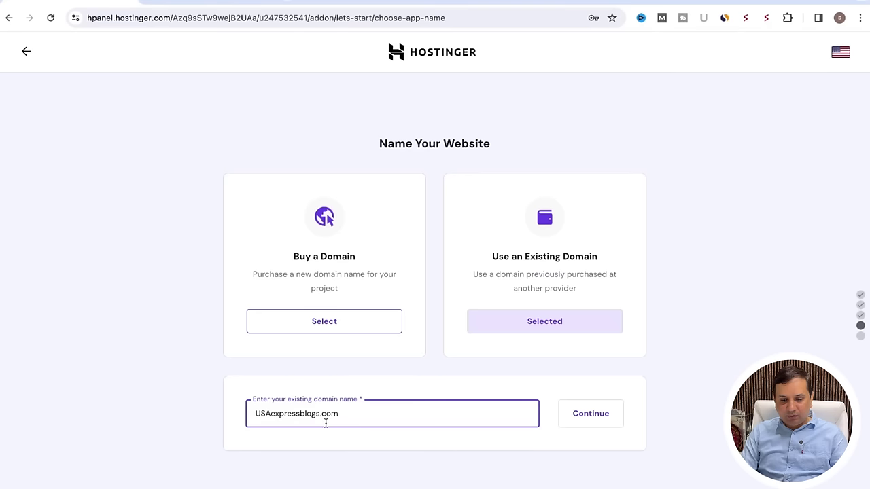
{"action": "left_click", "coordinate": [582, 418]}
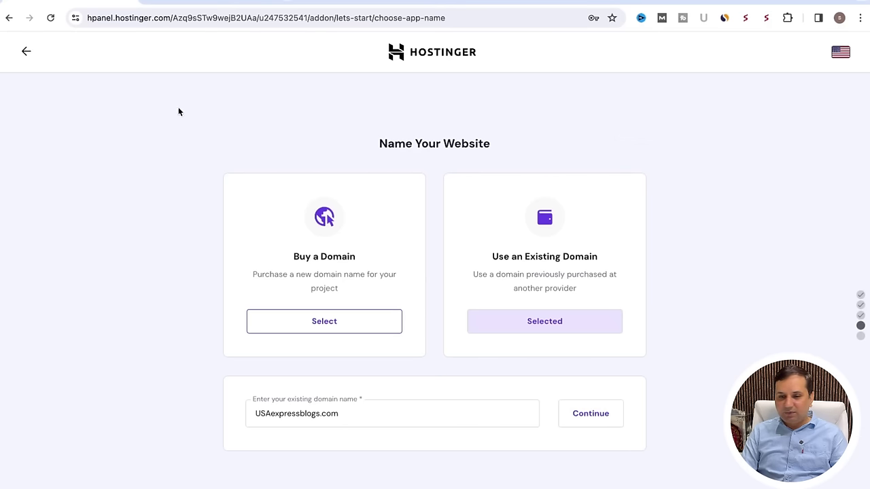
Back out of every wizard step to return to the Websites list
{"action": "left_click", "coordinate": [25, 51]}
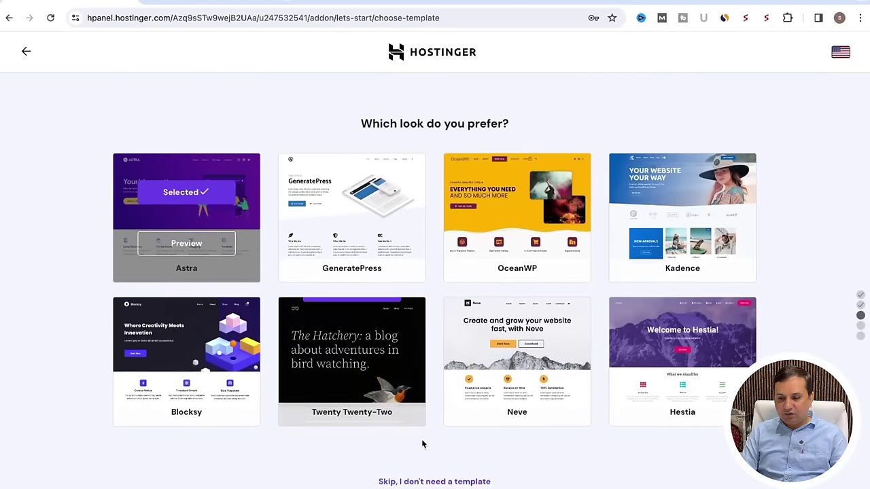
{"action": "left_click", "coordinate": [25, 53]}
{"action": "left_click", "coordinate": [25, 53]}
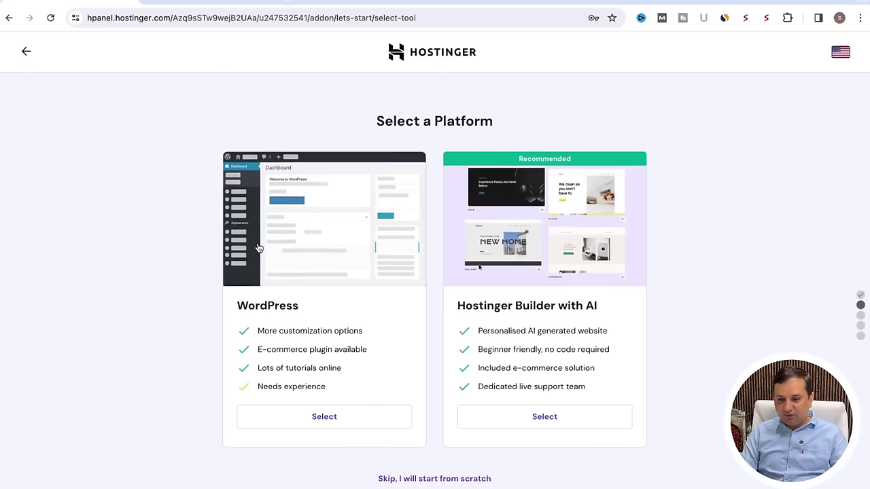
{"action": "left_click", "coordinate": [27, 52]}
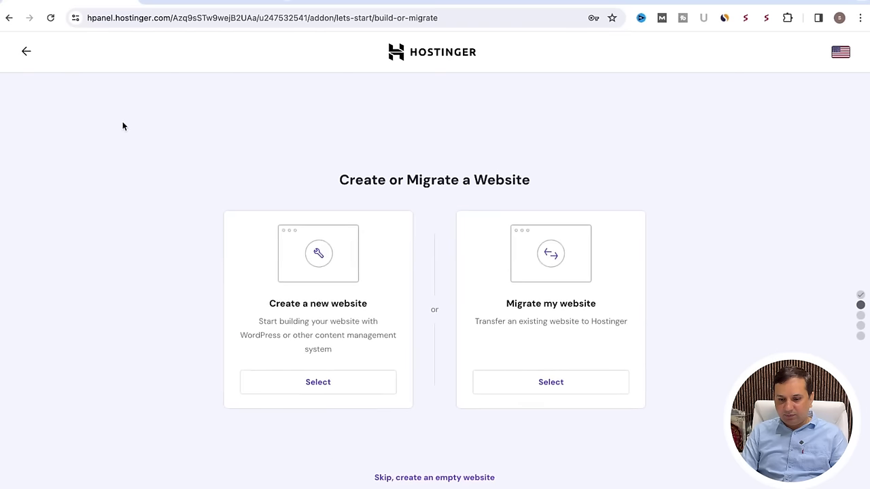
{"action": "left_click", "coordinate": [25, 52]}
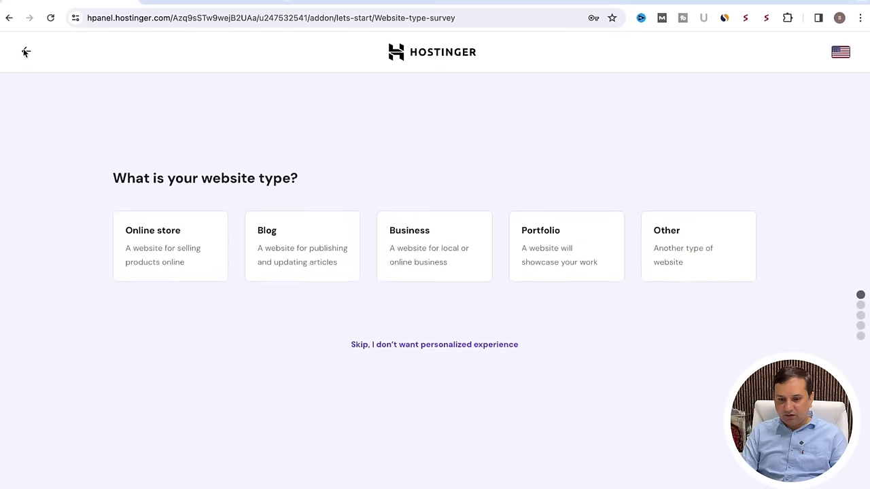
{"action": "left_click", "coordinate": [25, 53]}
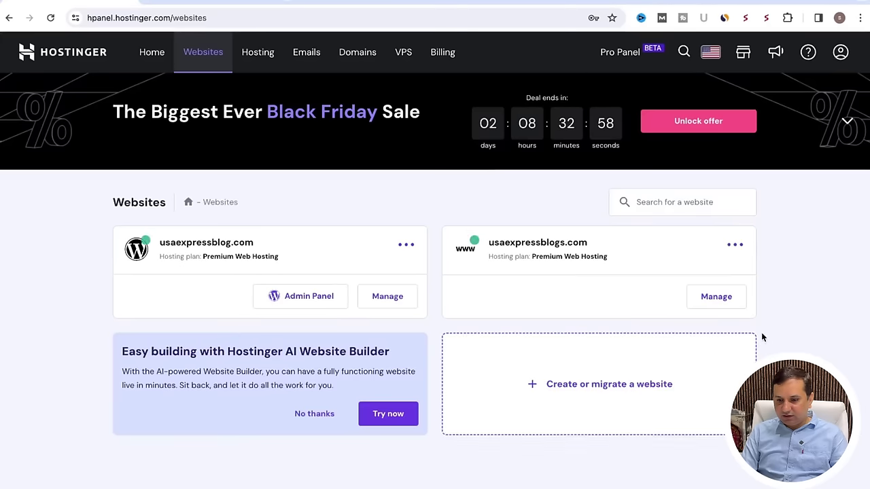
Open the usaexpressblogs.com hosting dashboard and visit the live site past the look-alike warning
{"action": "left_click", "coordinate": [716, 297]}
{"action": "scroll", "coordinate": [465, 312], "scroll_direction": "down", "scroll_amount": 2}
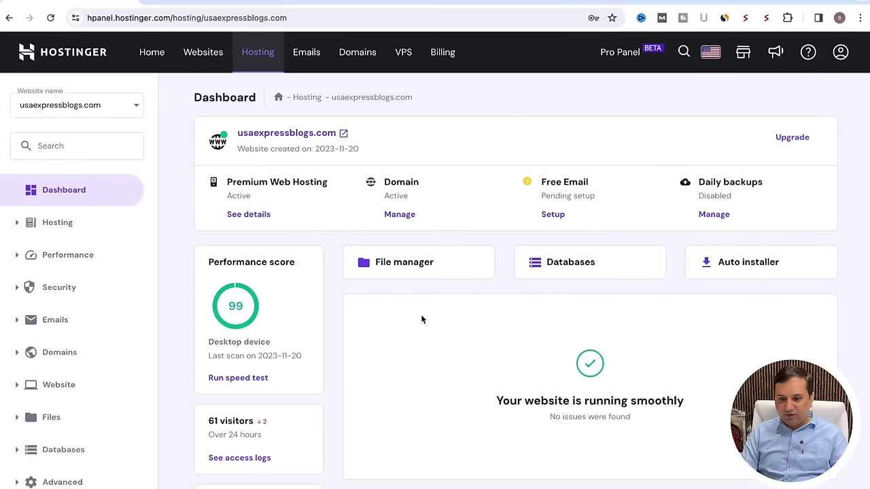
{"action": "scroll", "coordinate": [426, 325], "scroll_direction": "up", "scroll_amount": 2}
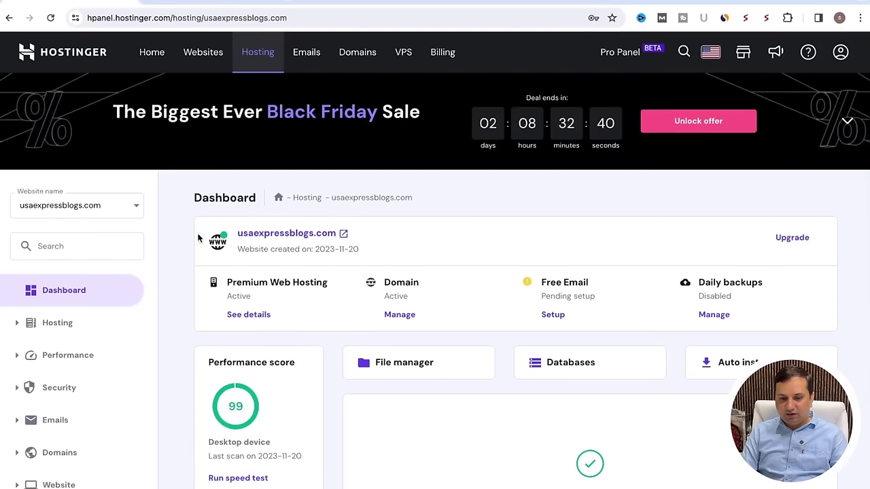
{"action": "left_click", "coordinate": [320, 234]}
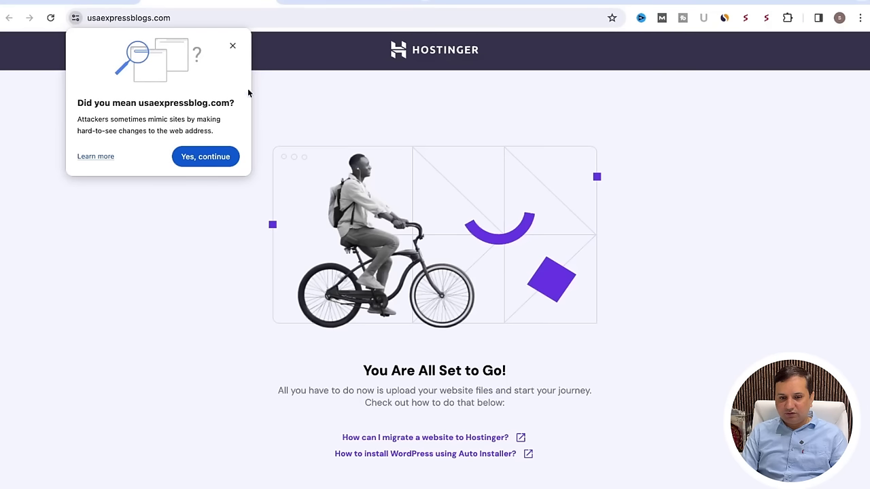
{"action": "left_click", "coordinate": [232, 46]}
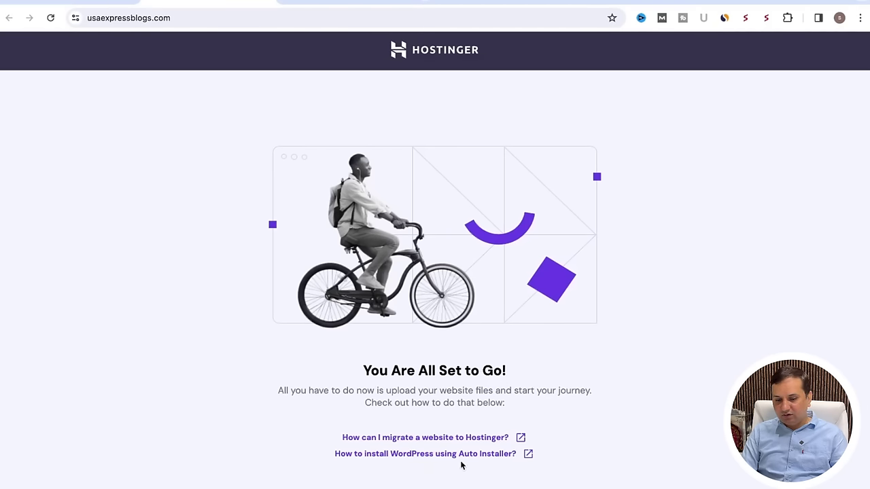
Read the WordPress Auto Installer help article, then return to the hosting dashboard
{"action": "left_click", "coordinate": [529, 455]}
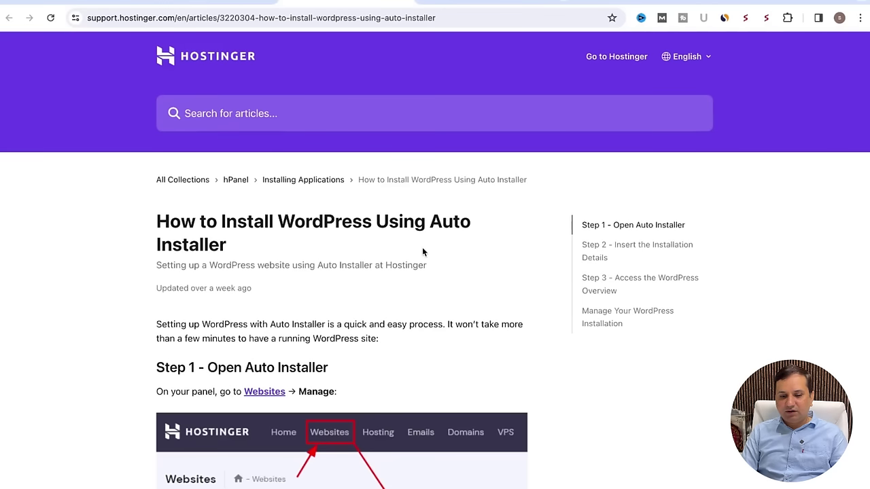
{"action": "scroll", "coordinate": [446, 294], "scroll_direction": "down", "scroll_amount": 3}
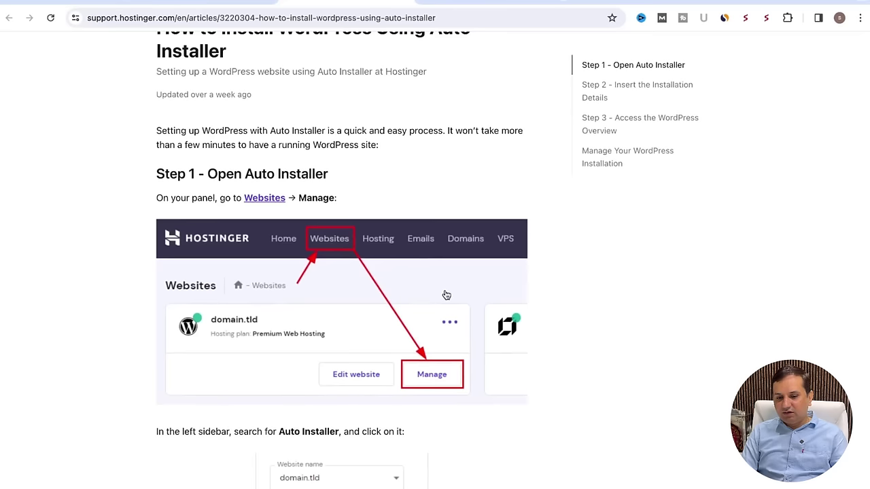
{"action": "scroll", "coordinate": [446, 294], "scroll_direction": "down", "scroll_amount": 5}
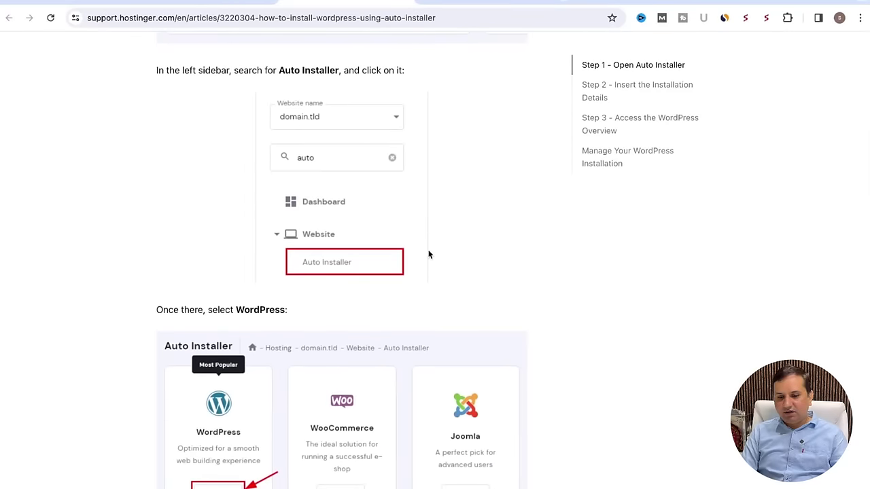
{"action": "scroll", "coordinate": [481, 235], "scroll_direction": "up", "scroll_amount": 10}
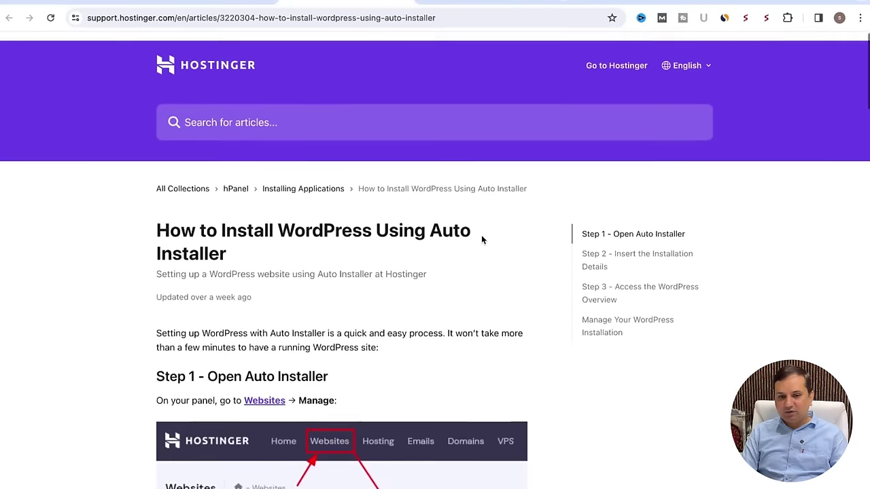
{"action": "left_click", "coordinate": [92, 1]}
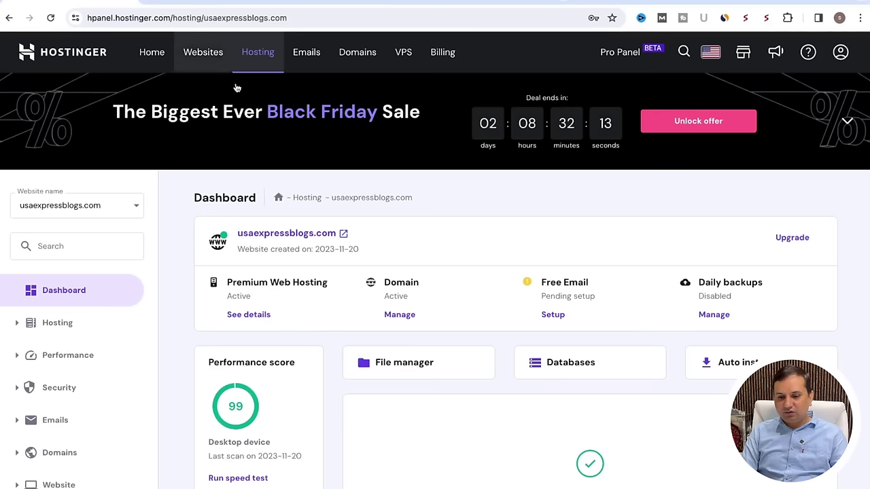
Open the site's WordPress overview from the Website sidebar and start a new WordPress install
{"action": "scroll", "coordinate": [493, 419], "scroll_direction": "down", "scroll_amount": 1}
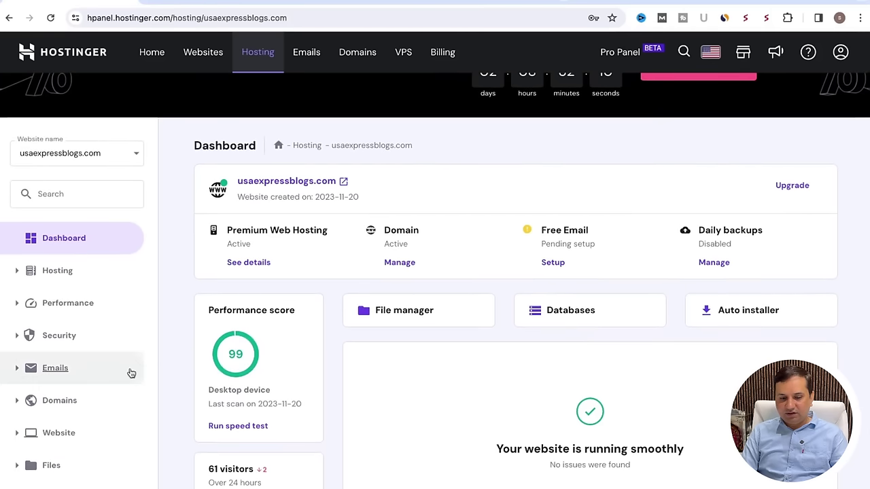
{"action": "left_click", "coordinate": [70, 432]}
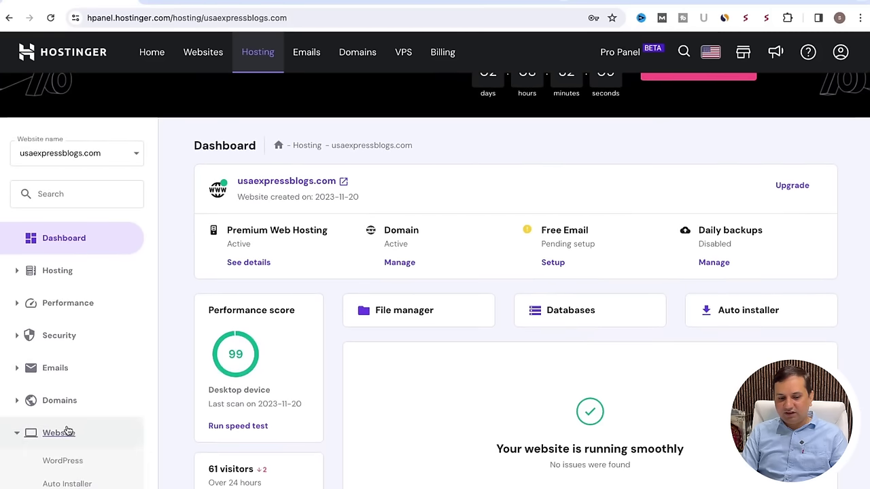
{"action": "left_click", "coordinate": [63, 461]}
{"action": "scroll", "coordinate": [487, 334], "scroll_direction": "down", "scroll_amount": 3}
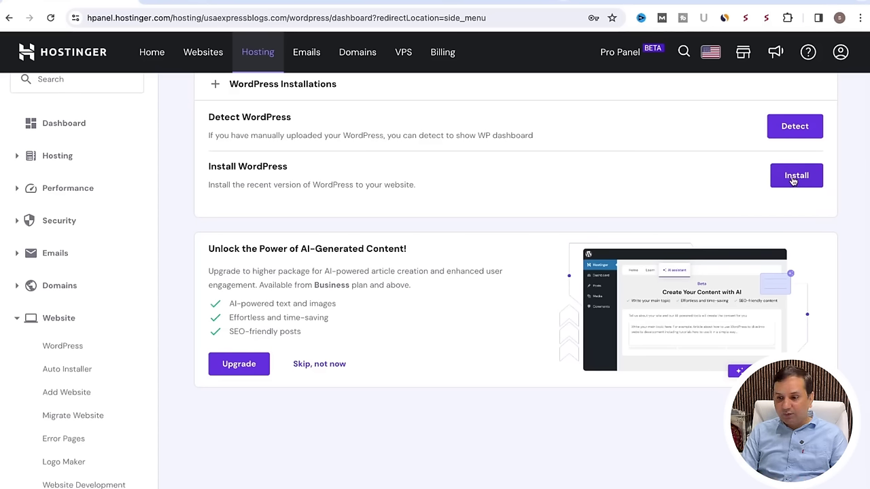
{"action": "left_click", "coordinate": [794, 179]}
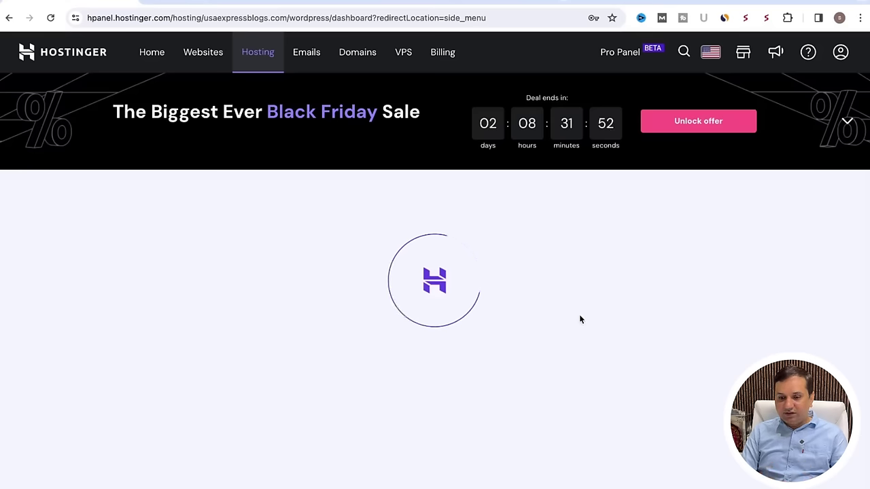
{"action": "scroll", "coordinate": [579, 314], "scroll_direction": "down", "scroll_amount": 2}
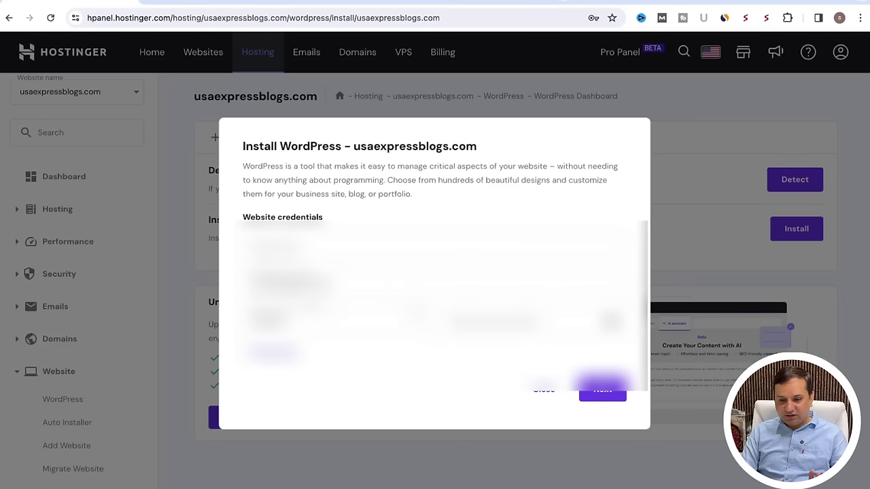
Enter 'USA Express Blogs' as the website title in the WordPress setup form
{"action": "left_click", "coordinate": [530, 319]}
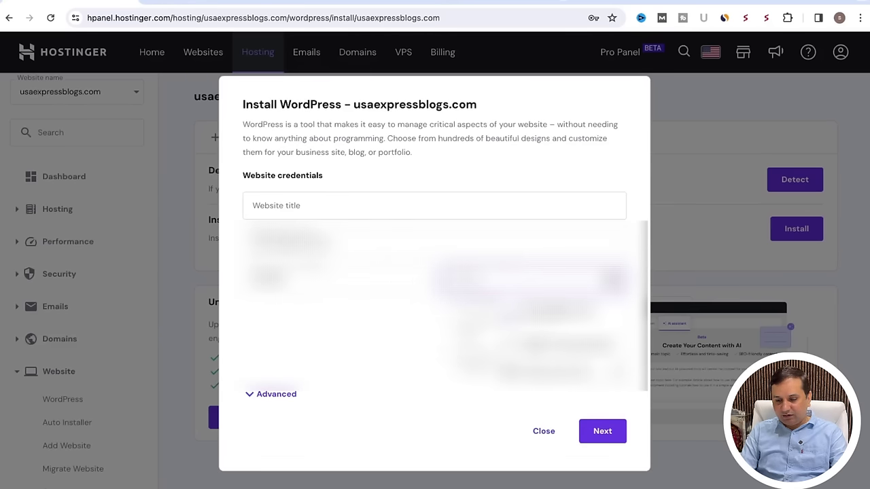
{"action": "left_click", "coordinate": [600, 438]}
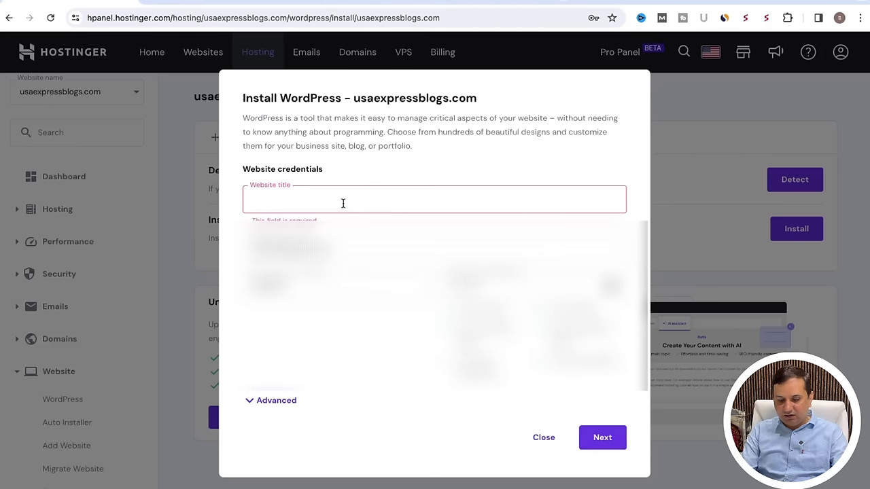
{"action": "type", "text": "USA"}
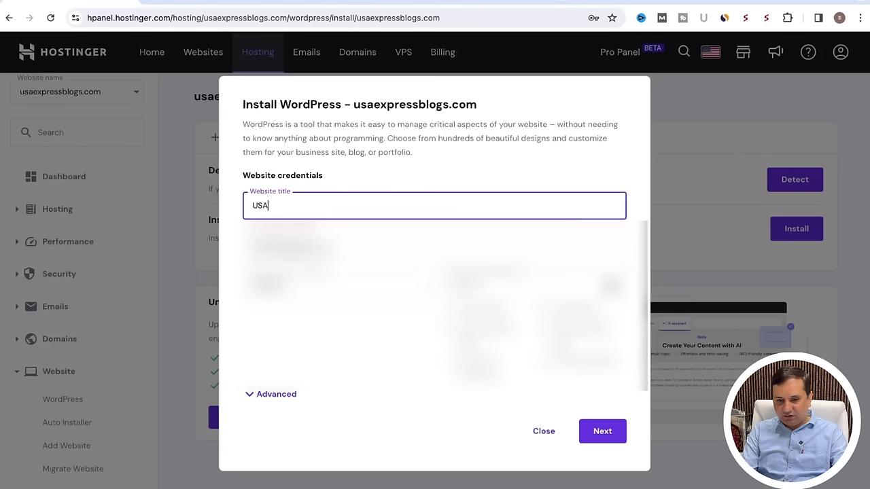
{"action": "type", "text": "expressblogs"}
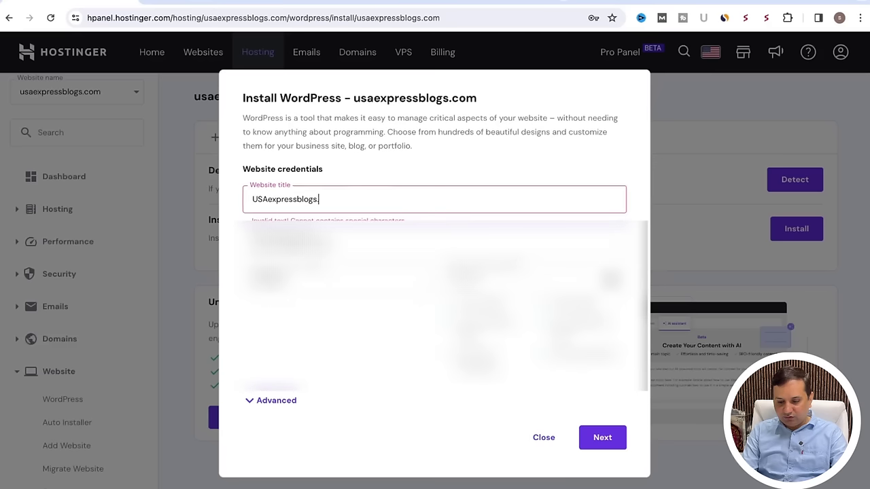
{"action": "type", "text": ".com"}
{"action": "left_click", "coordinate": [267, 200]}
{"action": "key", "text": "ctrl+a"}
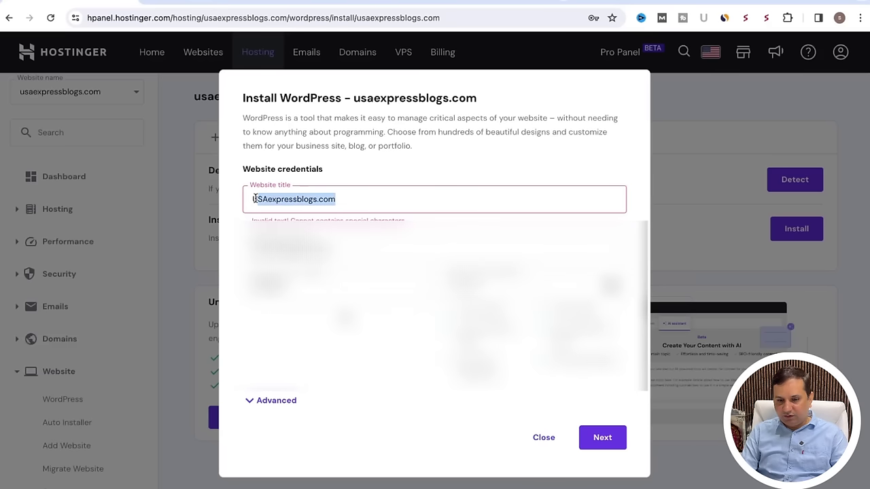
{"action": "type", "text": "USA"}
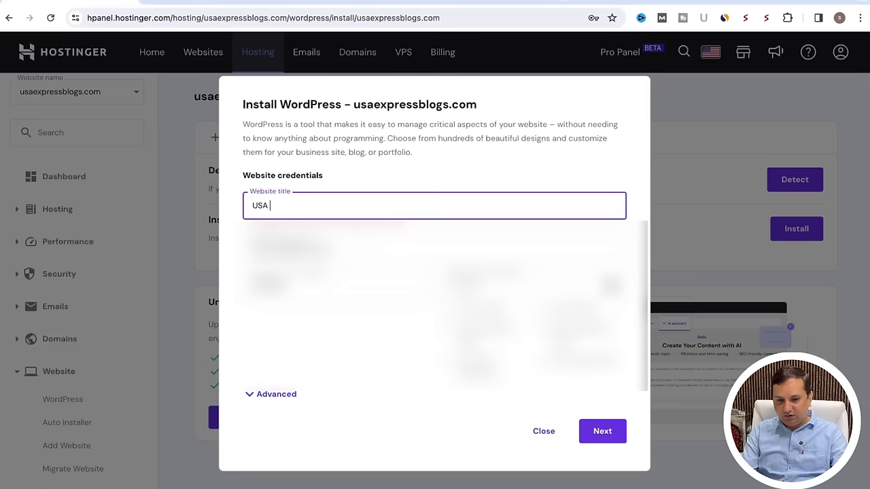
{"action": "type", "text": " Express Blogs"}
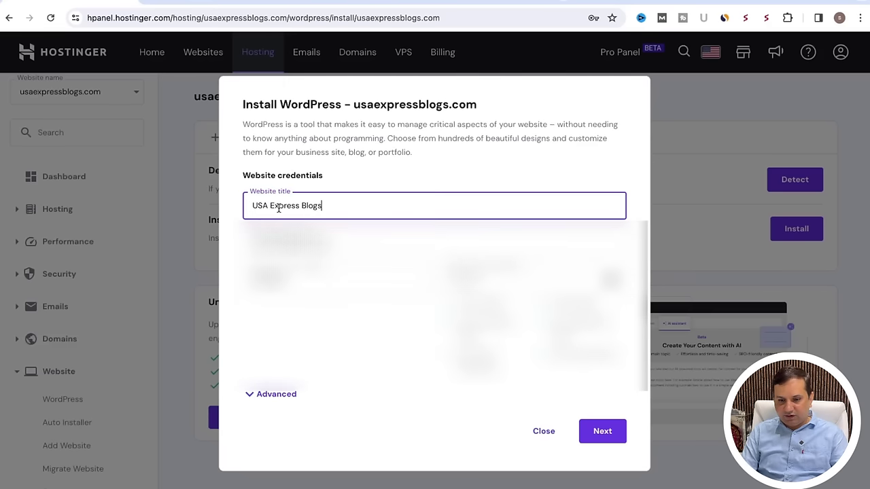
Save the admin login and install WordPress 6.4.1 in English
{"action": "left_click", "coordinate": [603, 431]}
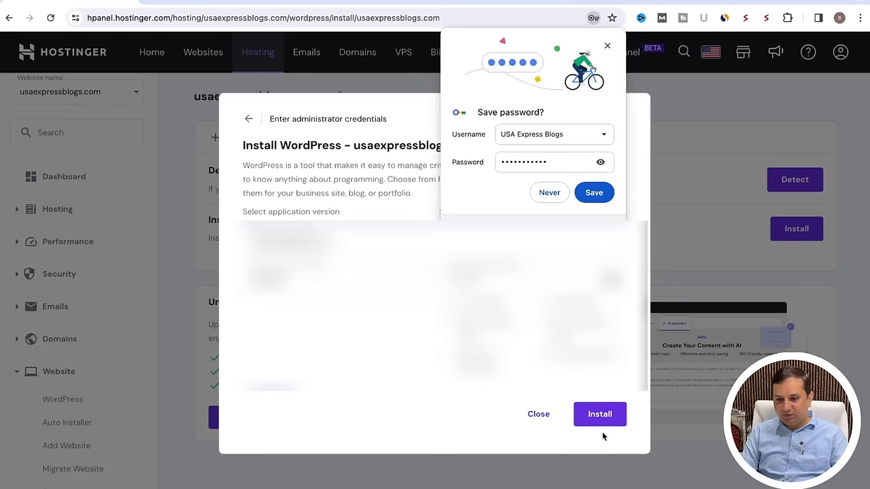
{"action": "left_click", "coordinate": [595, 193]}
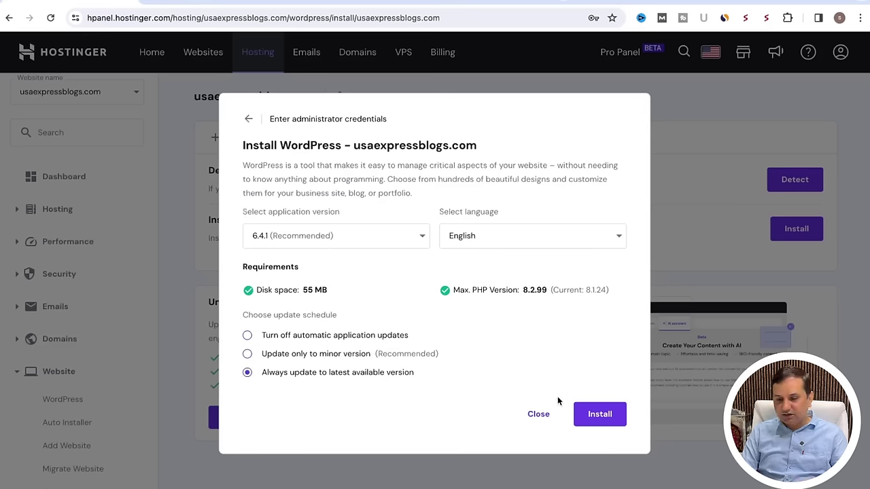
{"action": "left_click", "coordinate": [604, 416]}
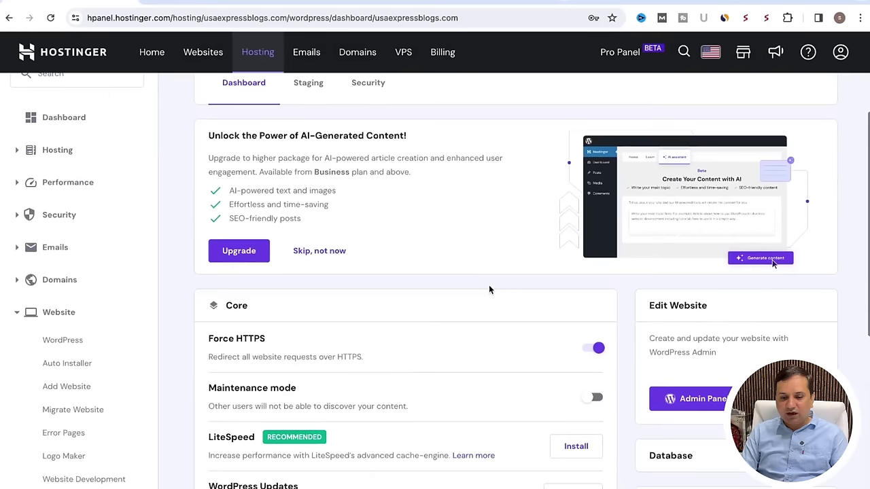
{"action": "scroll", "coordinate": [479, 340], "scroll_direction": "down", "scroll_amount": 3}
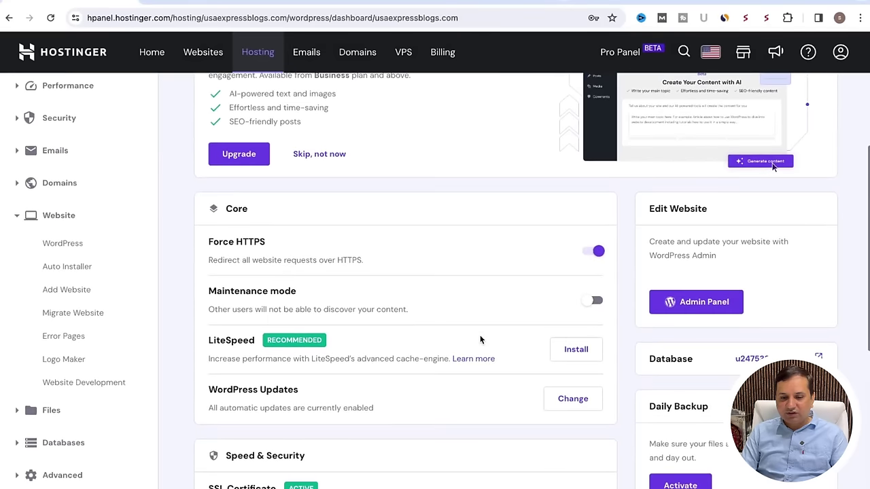
{"action": "scroll", "coordinate": [479, 327], "scroll_direction": "down", "scroll_amount": 2}
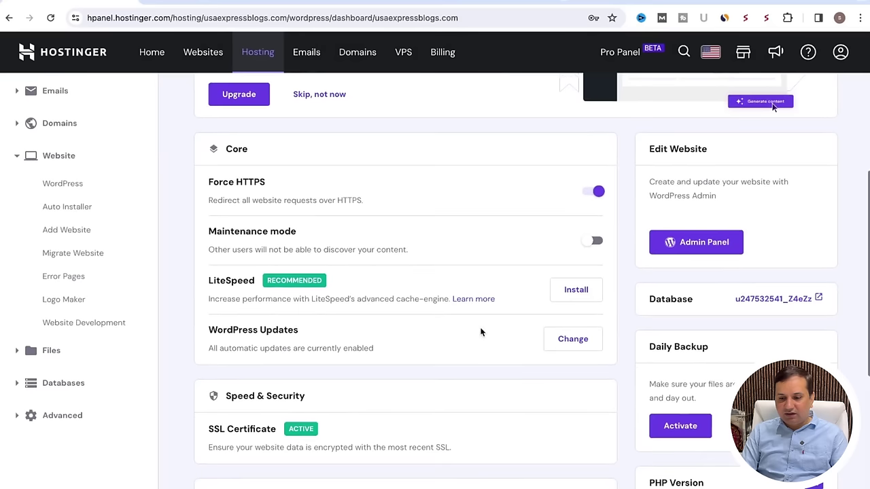
{"action": "scroll", "coordinate": [446, 375], "scroll_direction": "down", "scroll_amount": 10}
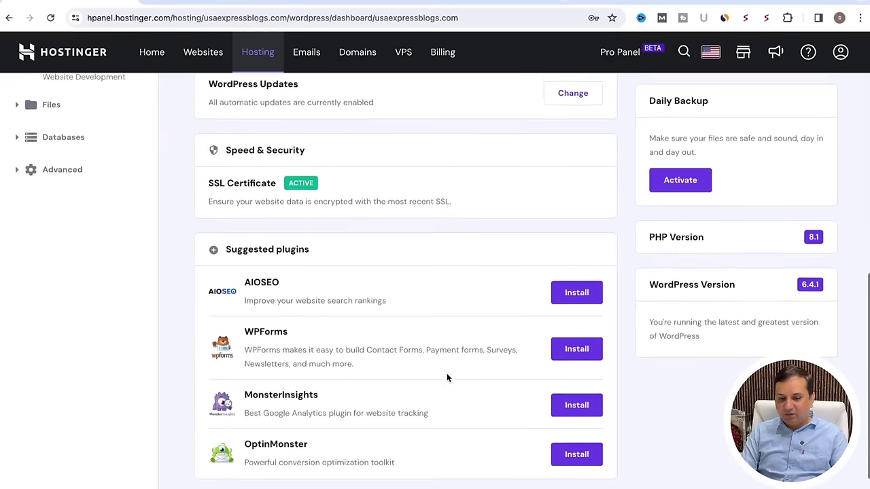
{"action": "scroll", "coordinate": [447, 374], "scroll_direction": "up", "scroll_amount": 12}
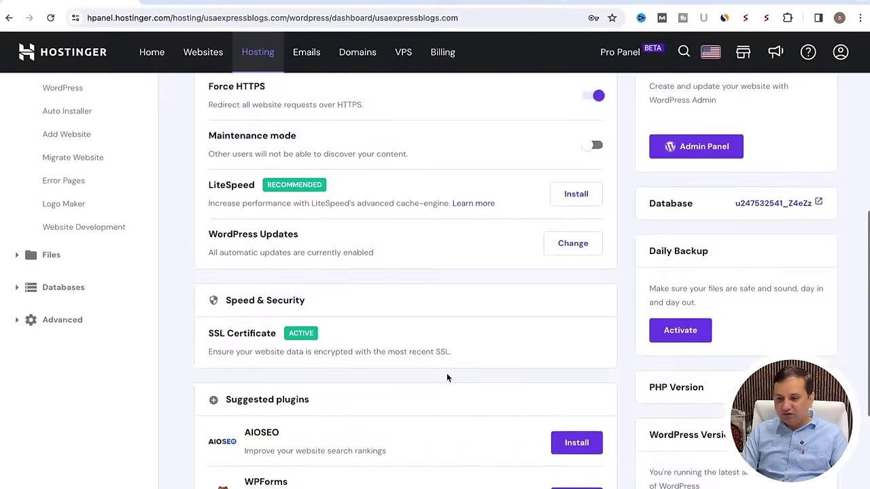
{"action": "scroll", "coordinate": [446, 375], "scroll_direction": "up", "scroll_amount": 6}
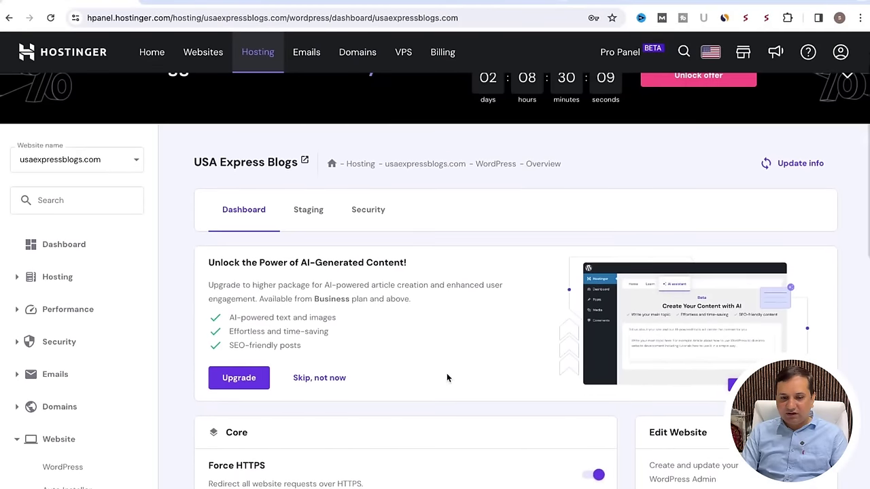
{"action": "scroll", "coordinate": [446, 377], "scroll_direction": "up", "scroll_amount": 2}
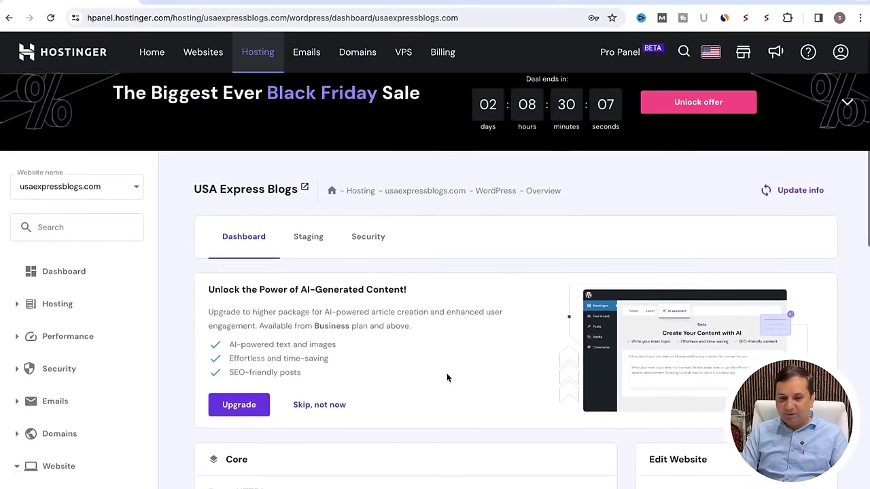
{"action": "scroll", "coordinate": [446, 374], "scroll_direction": "down", "scroll_amount": 4}
{"action": "scroll", "coordinate": [447, 374], "scroll_direction": "up", "scroll_amount": 4}
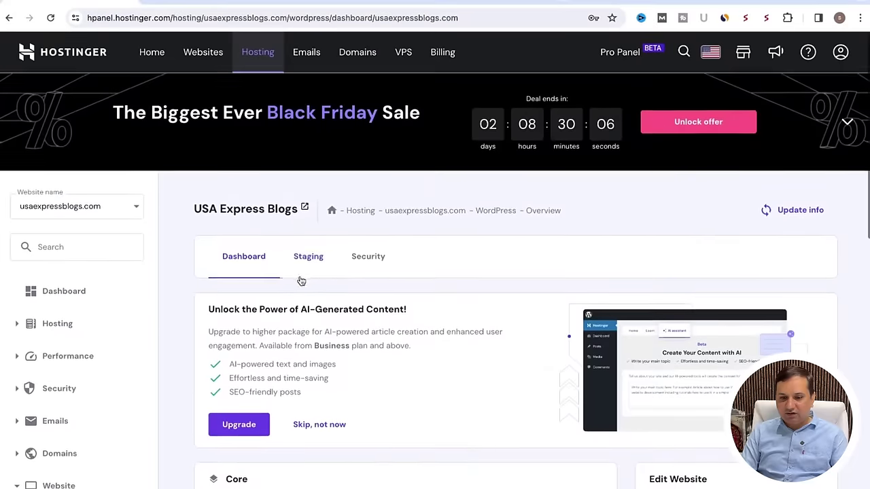
{"action": "left_click", "coordinate": [304, 208]}
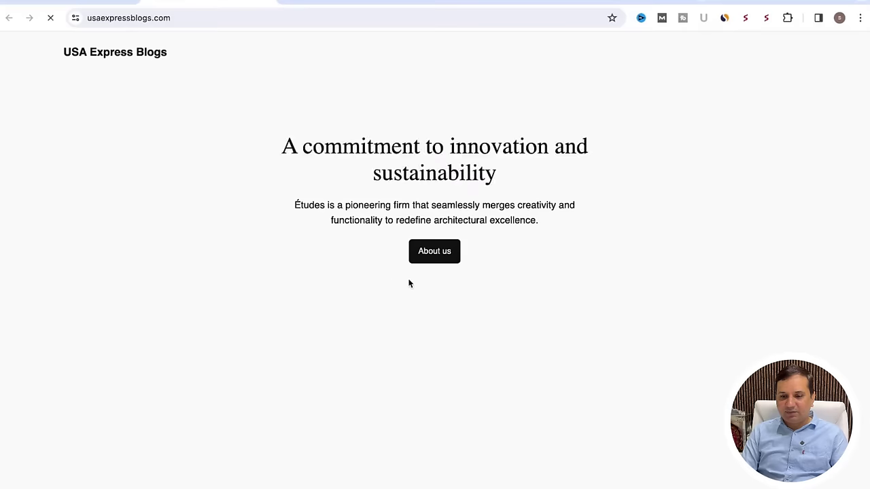
{"action": "scroll", "coordinate": [562, 209], "scroll_direction": "down", "scroll_amount": 6}
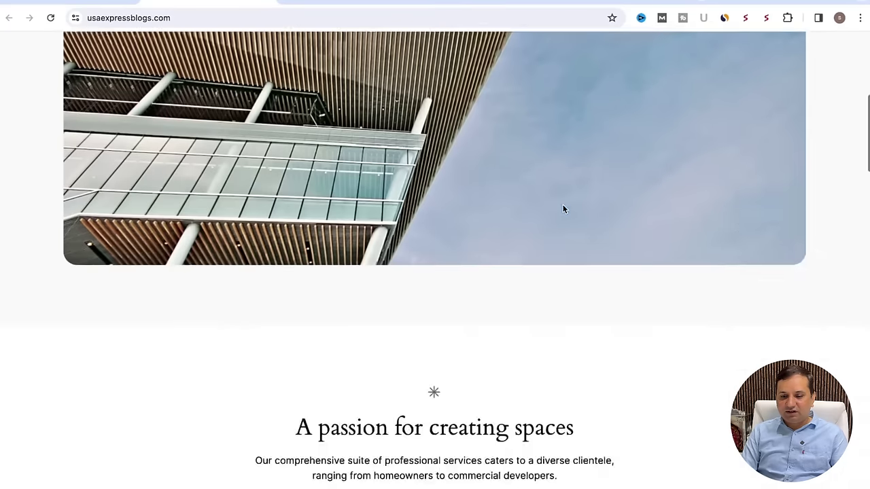
{"action": "scroll", "coordinate": [562, 209], "scroll_direction": "down", "scroll_amount": 3}
{"action": "scroll", "coordinate": [563, 209], "scroll_direction": "up", "scroll_amount": 10}
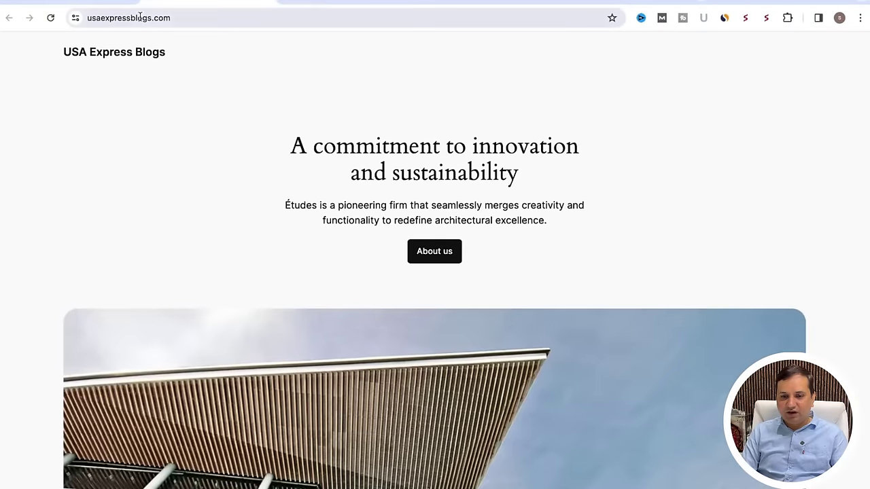
{"action": "left_click", "coordinate": [342, 2]}
{"action": "left_click", "coordinate": [188, 6]}
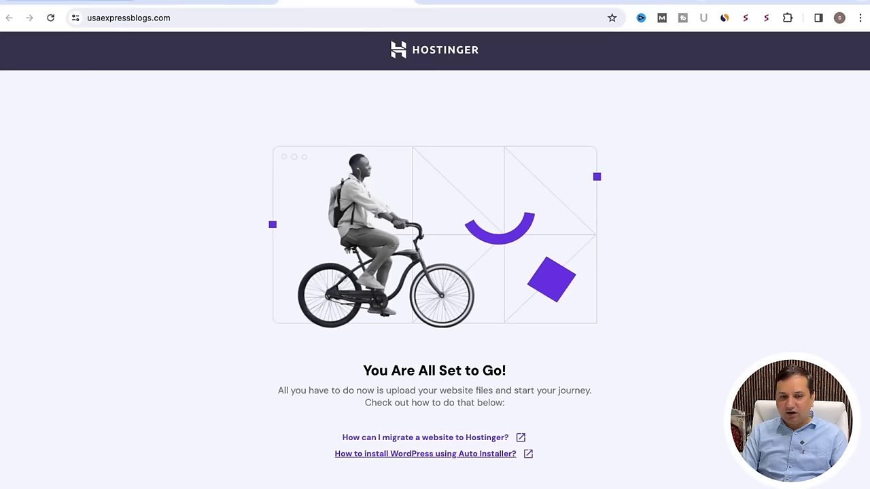
{"action": "scroll", "coordinate": [492, 324], "scroll_direction": "down", "scroll_amount": 2}
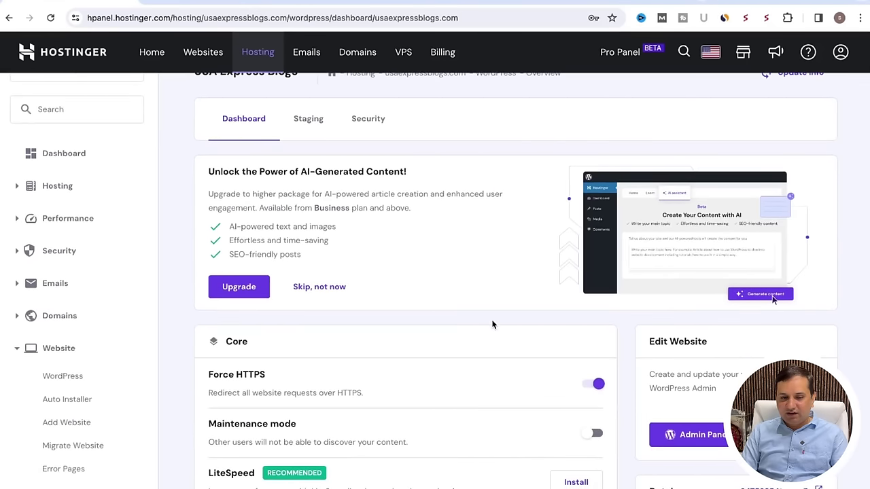
{"action": "scroll", "coordinate": [492, 324], "scroll_direction": "down", "scroll_amount": 2}
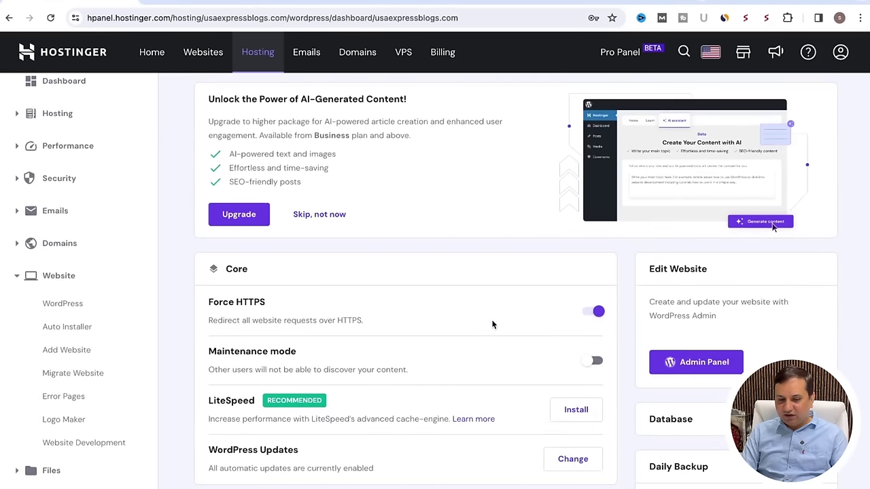
{"action": "scroll", "coordinate": [492, 324], "scroll_direction": "down", "scroll_amount": 4}
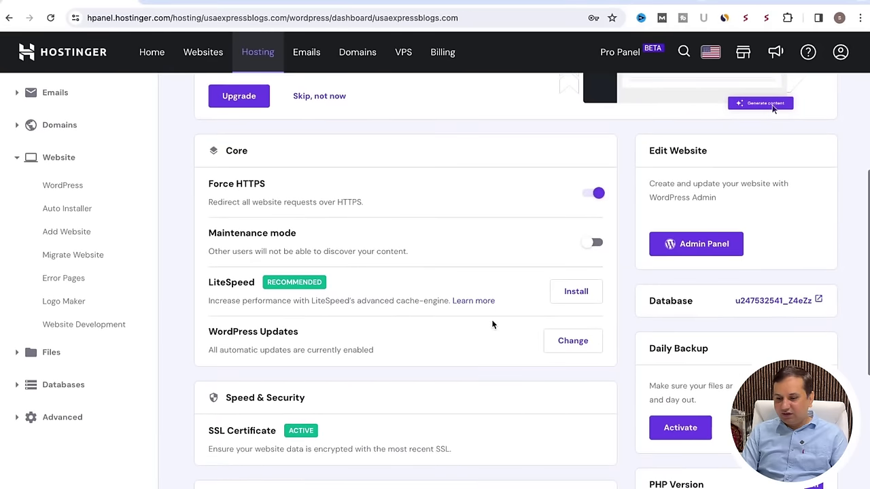
Open the new USA Express Blogs admin dashboard, look over its panels, then return to the theme doc
{"action": "left_click", "coordinate": [691, 246]}
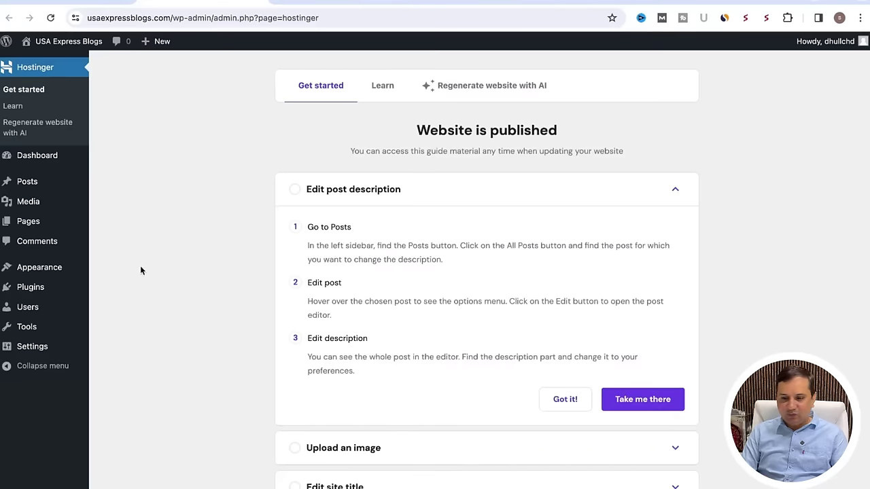
{"action": "scroll", "coordinate": [192, 271], "scroll_direction": "down", "scroll_amount": 2}
{"action": "scroll", "coordinate": [192, 272], "scroll_direction": "up", "scroll_amount": 3}
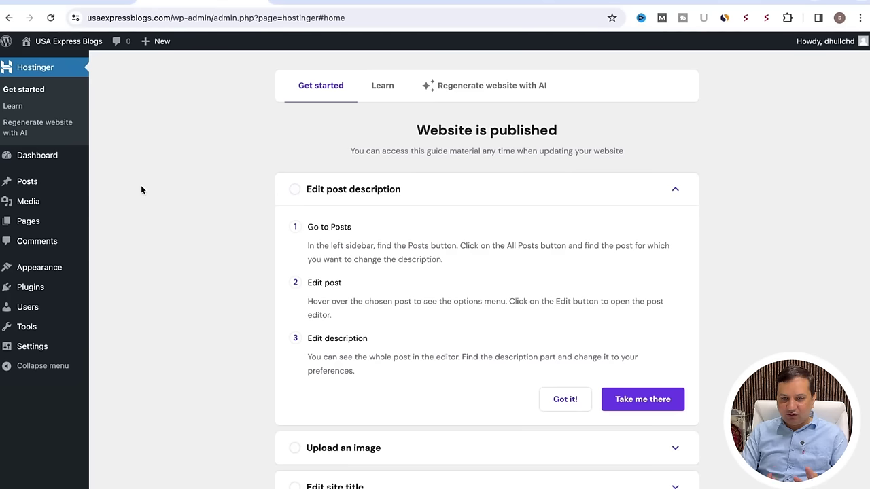
{"action": "mouse_move", "coordinate": [37, 160]}
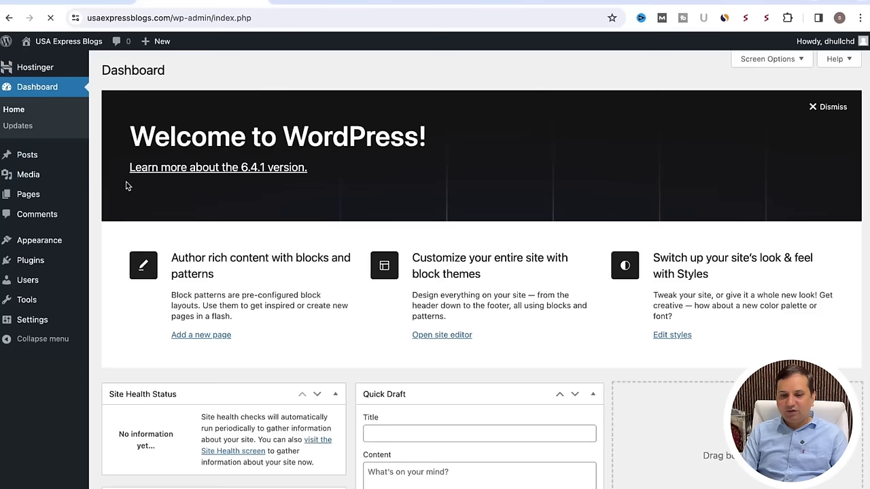
{"action": "scroll", "coordinate": [315, 263], "scroll_direction": "down", "scroll_amount": 6}
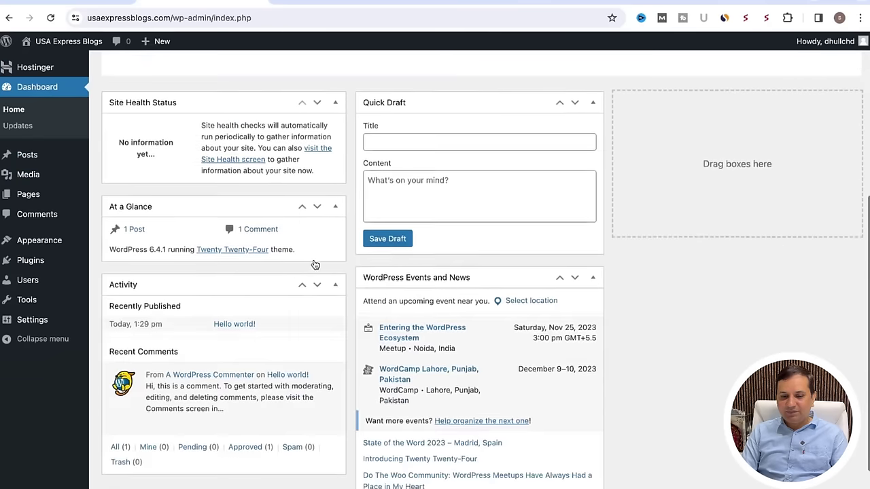
{"action": "scroll", "coordinate": [639, 183], "scroll_direction": "up", "scroll_amount": 6}
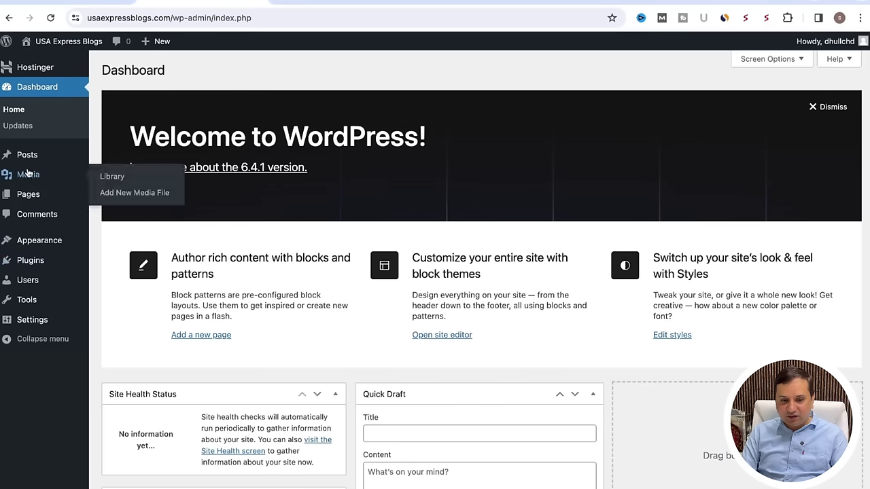
{"action": "mouse_move", "coordinate": [32, 282]}
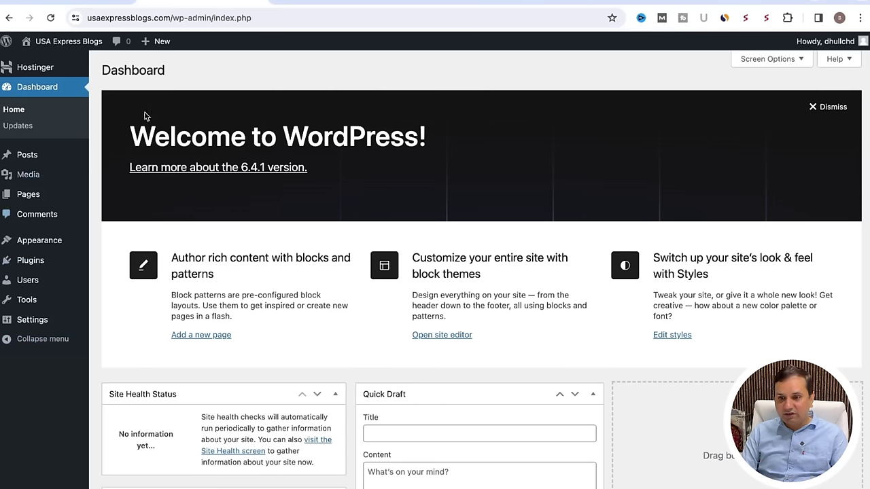
{"action": "left_click", "coordinate": [733, 3]}
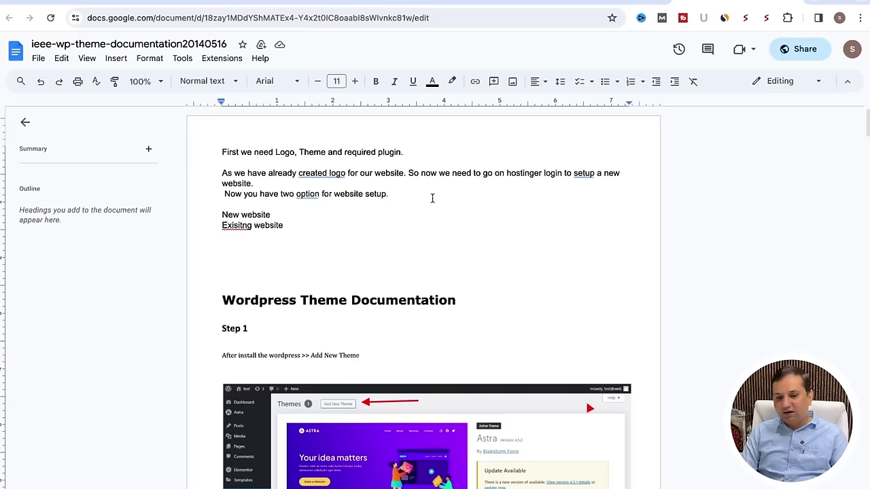
Read the theme documentation through Step 1, then go back to the Hostinger WordPress overview
{"action": "scroll", "coordinate": [398, 254], "scroll_direction": "down", "scroll_amount": 3}
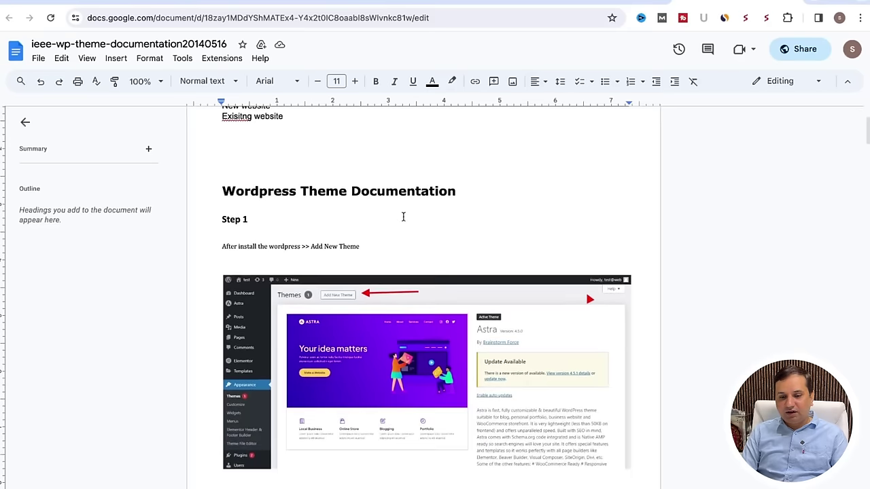
{"action": "left_click", "coordinate": [278, 214]}
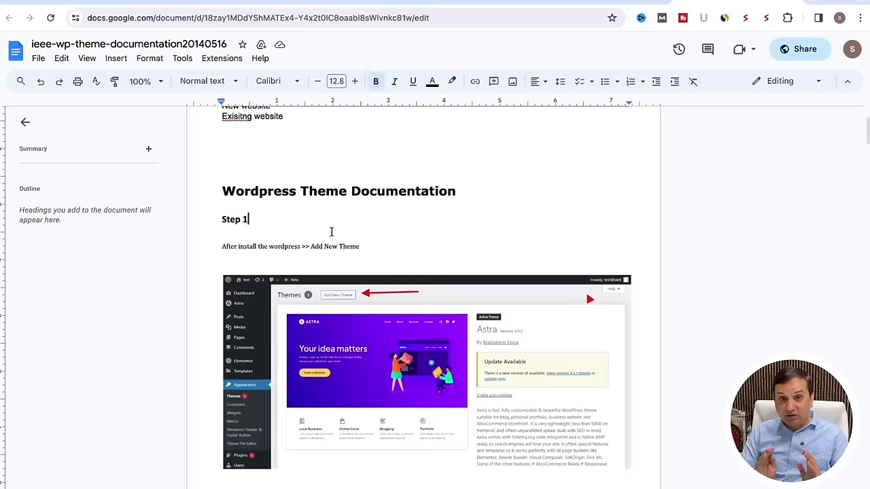
{"action": "scroll", "coordinate": [379, 229], "scroll_direction": "down", "scroll_amount": 2}
{"action": "scroll", "coordinate": [379, 229], "scroll_direction": "up", "scroll_amount": 1}
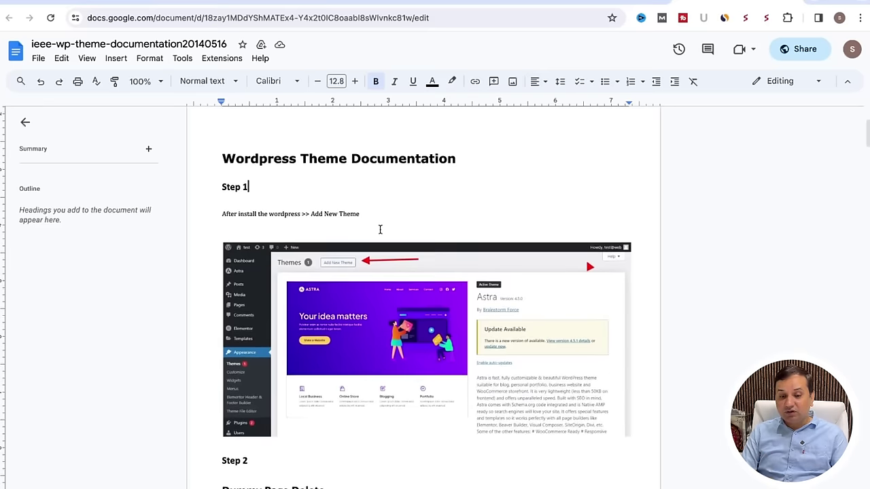
{"action": "left_click", "coordinate": [102, 7]}
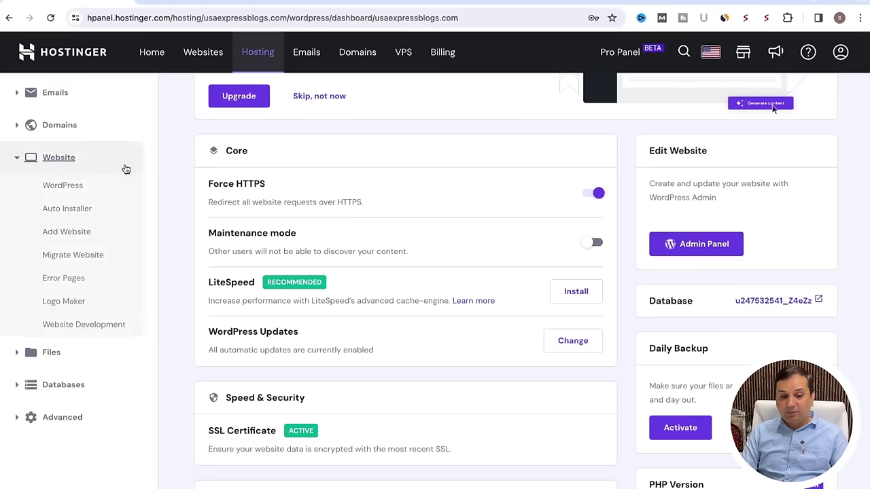
Open Appearance > Themes in the WordPress admin to see the three installed themes
{"action": "left_click", "coordinate": [210, 2]}
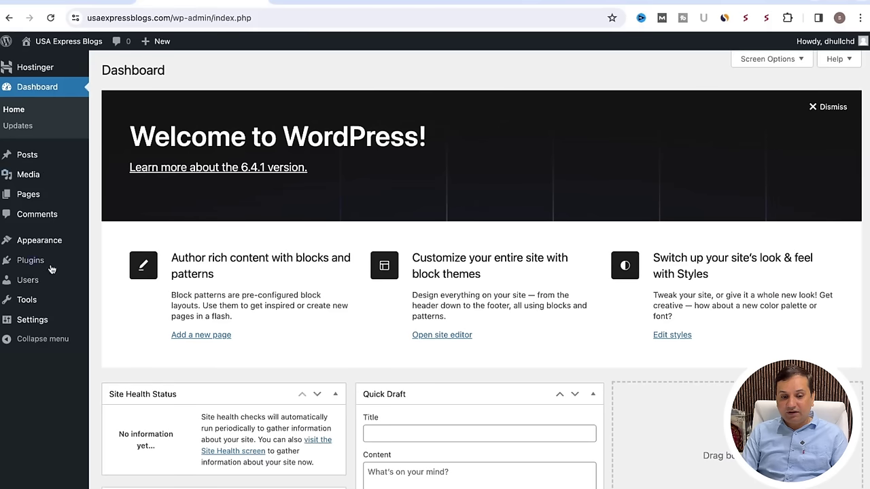
{"action": "mouse_move", "coordinate": [52, 239]}
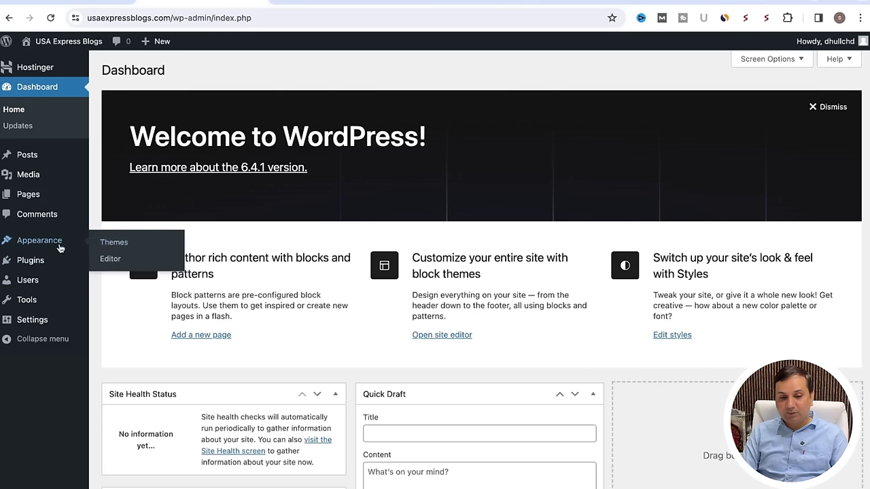
{"action": "left_click", "coordinate": [120, 246]}
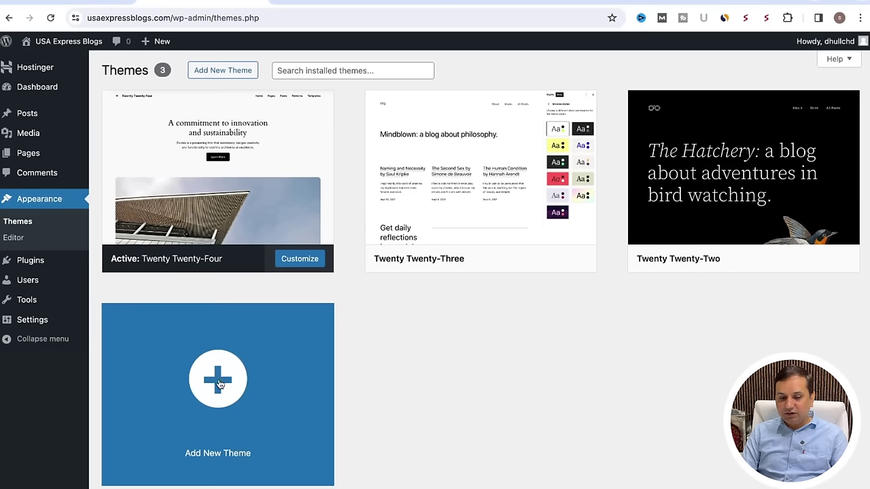
Find the Astra theme under Add New Theme, install it and activate it
{"action": "left_click", "coordinate": [218, 384]}
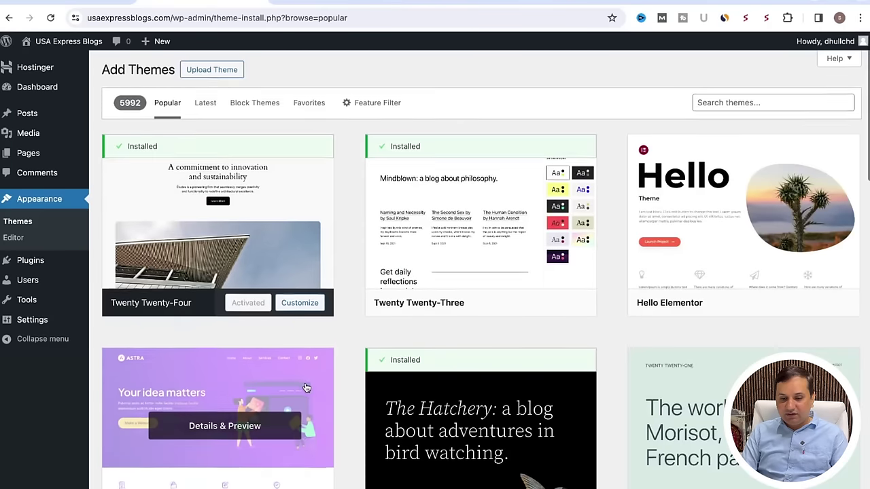
{"action": "scroll", "coordinate": [238, 408], "scroll_direction": "down", "scroll_amount": 2}
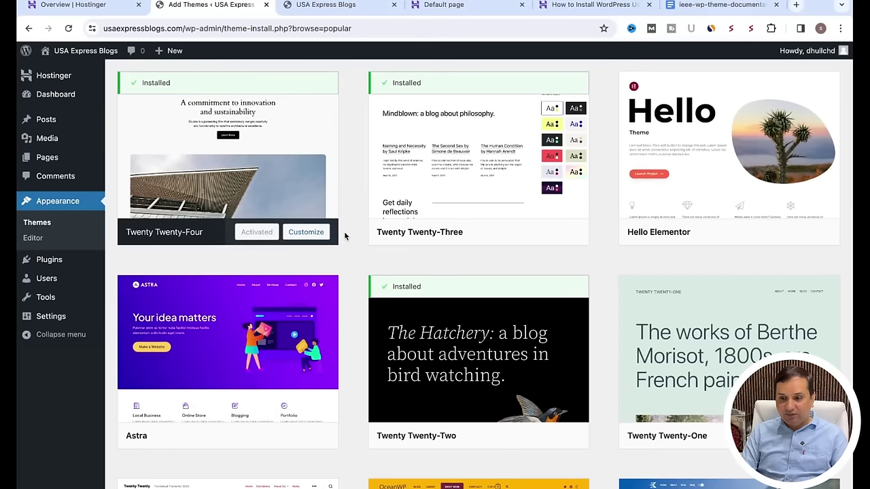
{"action": "scroll", "coordinate": [343, 236], "scroll_direction": "down", "scroll_amount": 1}
{"action": "scroll", "coordinate": [343, 236], "scroll_direction": "up", "scroll_amount": 1}
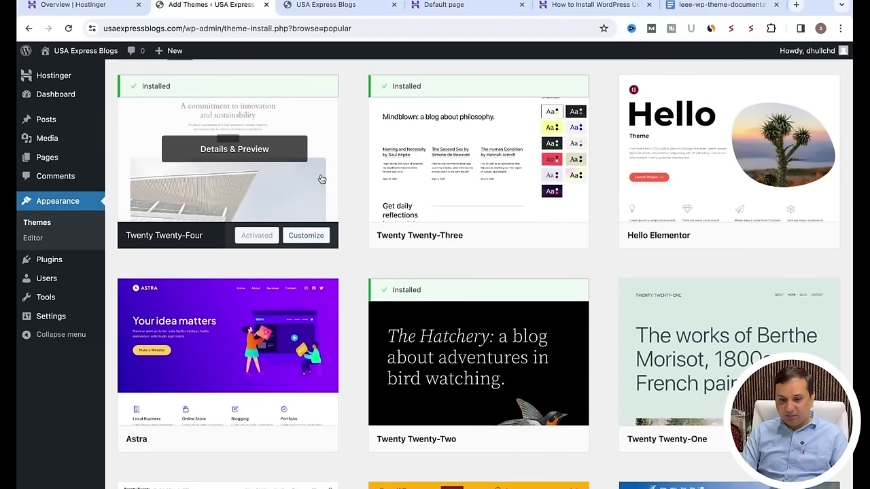
{"action": "scroll", "coordinate": [451, 256], "scroll_direction": "down", "scroll_amount": 3}
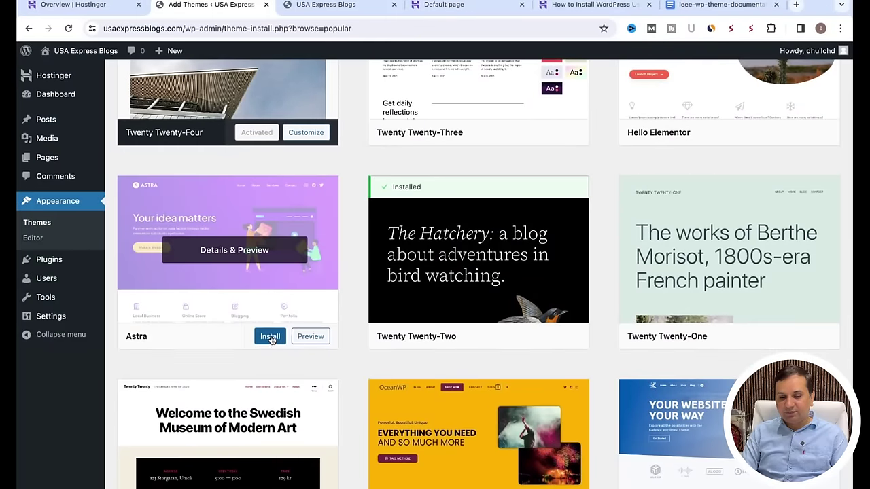
{"action": "left_click", "coordinate": [270, 337]}
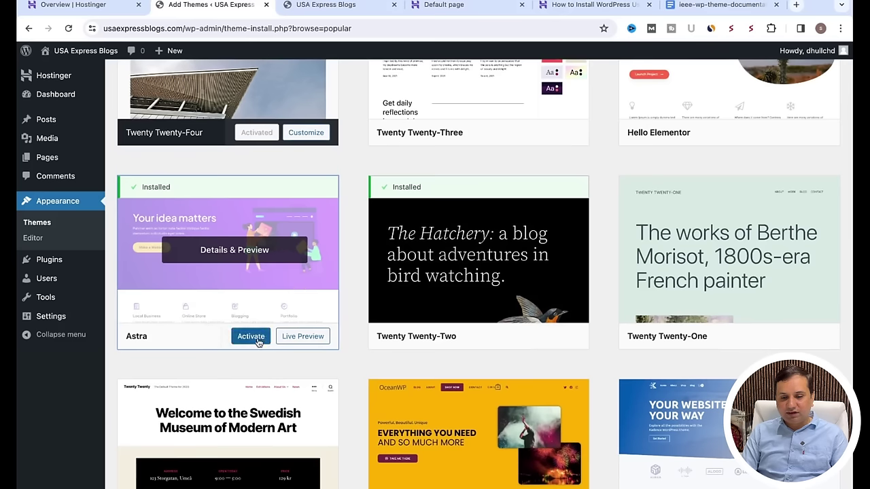
{"action": "left_click", "coordinate": [250, 336]}
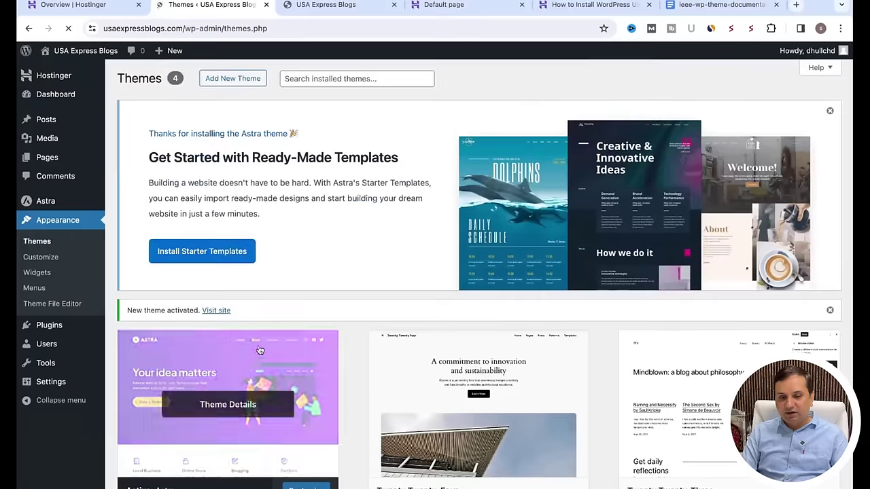
Delete the Twenty Twenty-Four, Twenty Twenty-Three and Twenty Twenty-Two themes, confirming each deletion
{"action": "scroll", "coordinate": [334, 293], "scroll_direction": "down", "scroll_amount": 2}
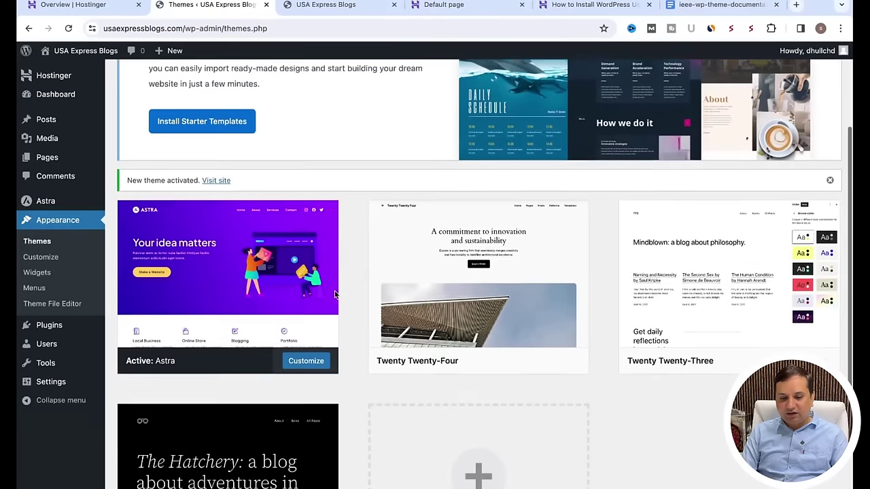
{"action": "scroll", "coordinate": [339, 205], "scroll_direction": "up", "scroll_amount": 2}
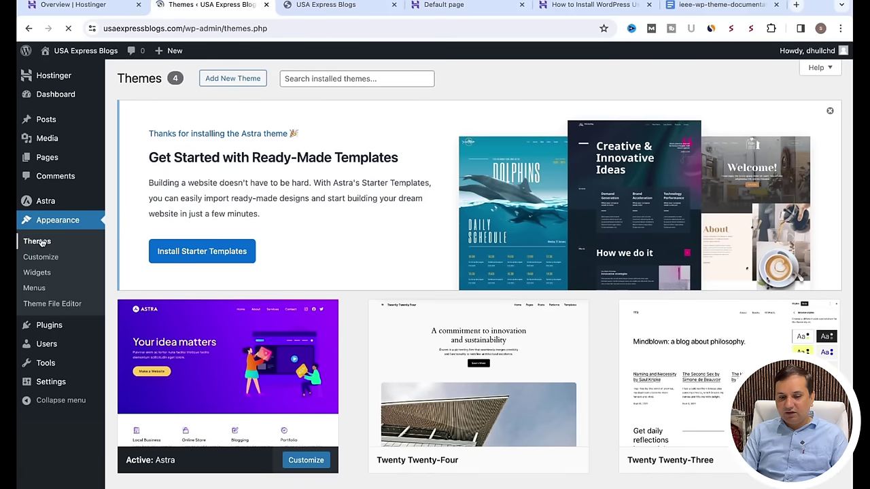
{"action": "scroll", "coordinate": [377, 270], "scroll_direction": "down", "scroll_amount": 3}
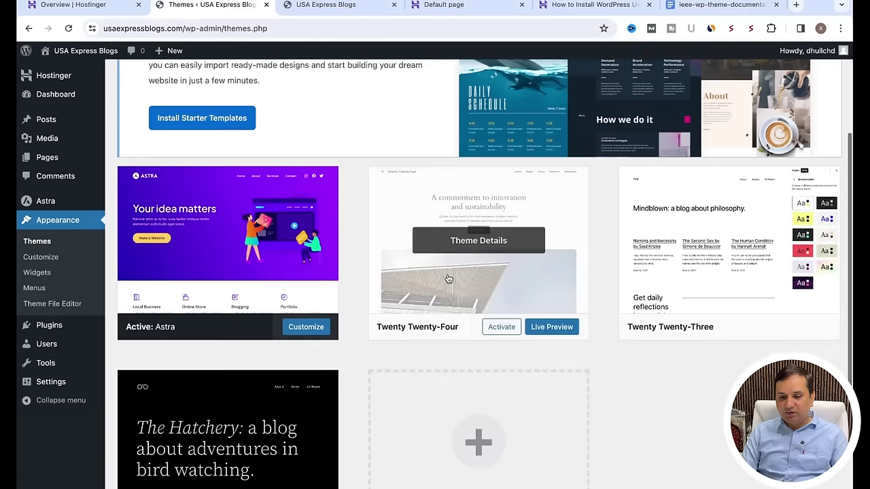
{"action": "left_click", "coordinate": [500, 287]}
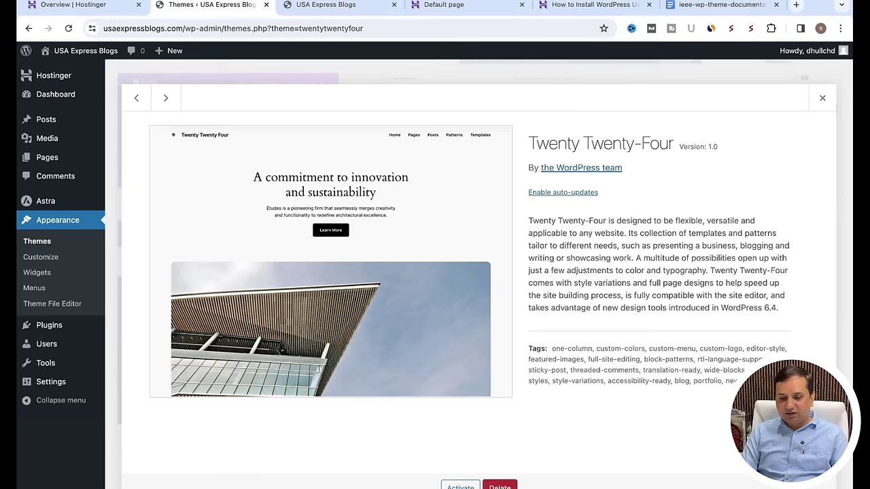
{"action": "left_click", "coordinate": [499, 485]}
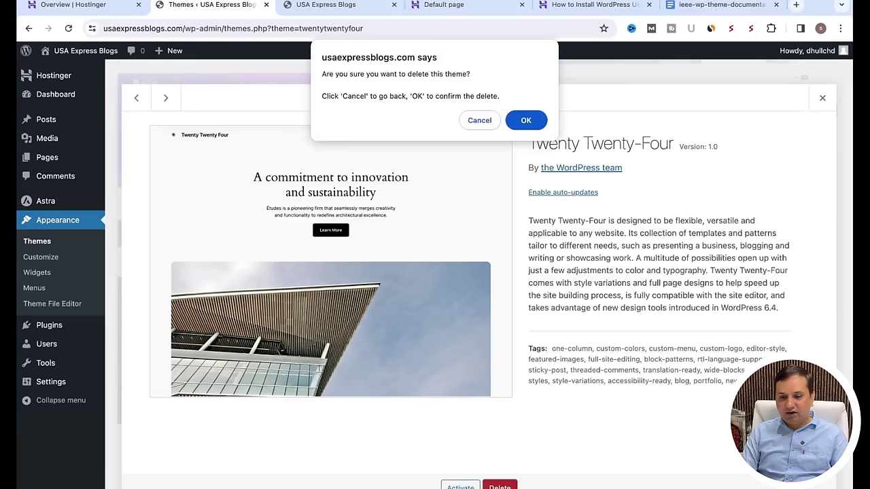
{"action": "left_click", "coordinate": [525, 121]}
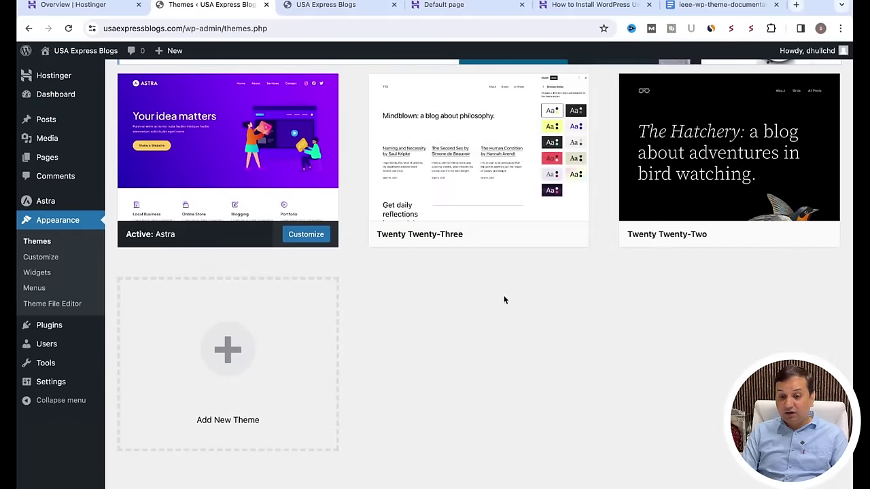
{"action": "left_click", "coordinate": [501, 188]}
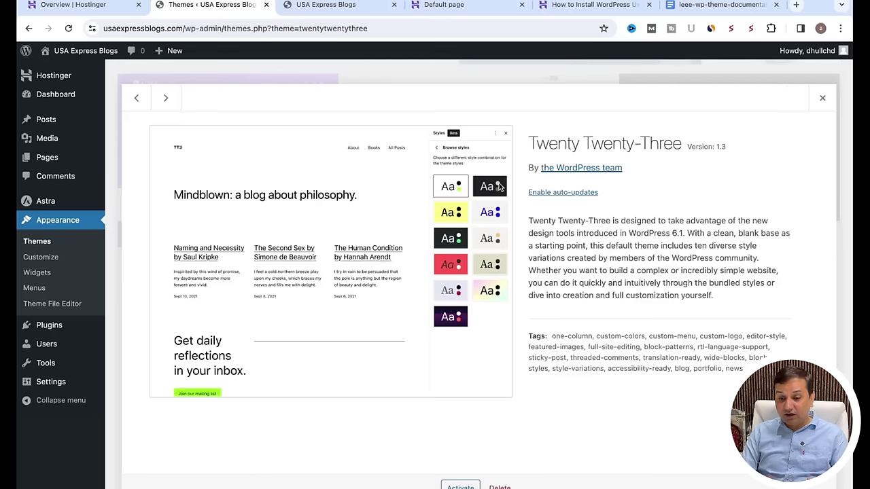
{"action": "left_click", "coordinate": [499, 487]}
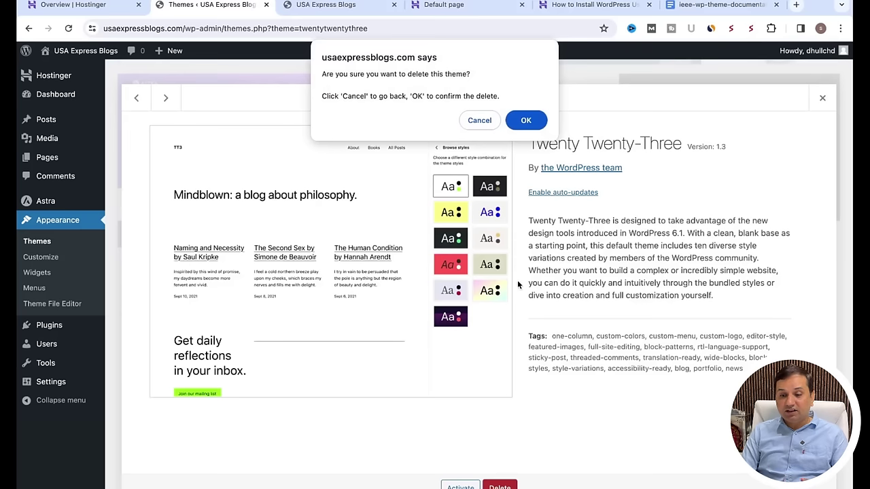
{"action": "left_click", "coordinate": [527, 123]}
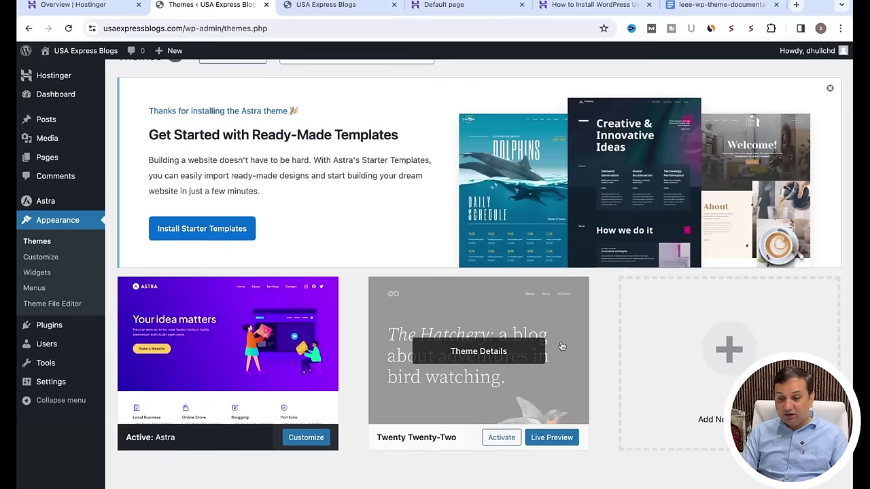
{"action": "left_click", "coordinate": [558, 339]}
{"action": "scroll", "coordinate": [555, 374], "scroll_direction": "down", "scroll_amount": 1}
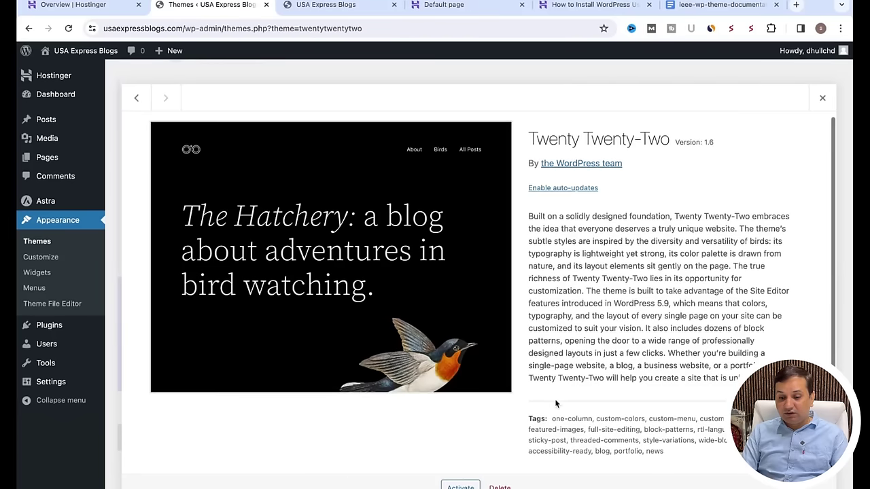
{"action": "left_click", "coordinate": [499, 487]}
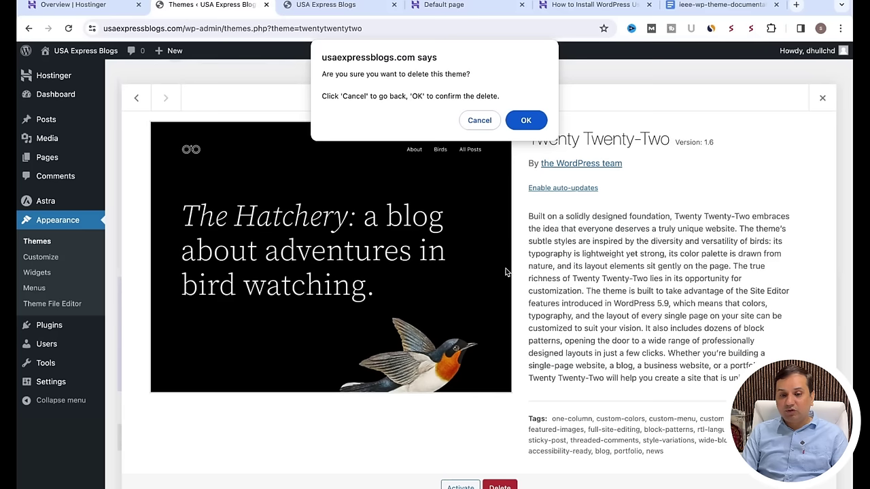
{"action": "left_click", "coordinate": [526, 121]}
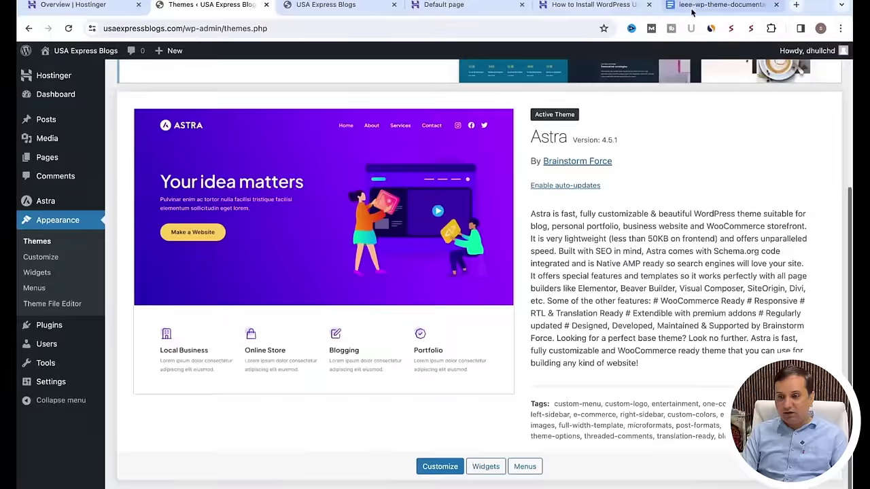
Add the bold line 'Dummy Themes needs to be deleted' under the Dummy Page Delete note
{"action": "left_click", "coordinate": [720, 5]}
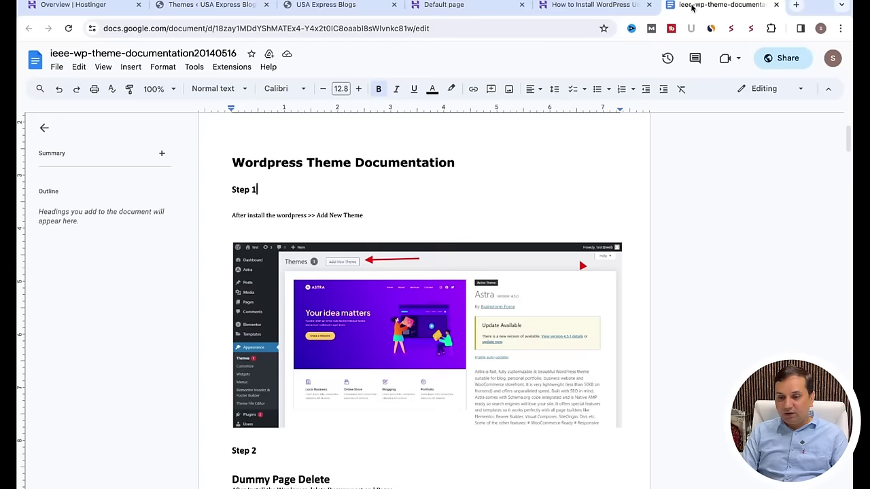
{"action": "scroll", "coordinate": [499, 354], "scroll_direction": "down", "scroll_amount": 2}
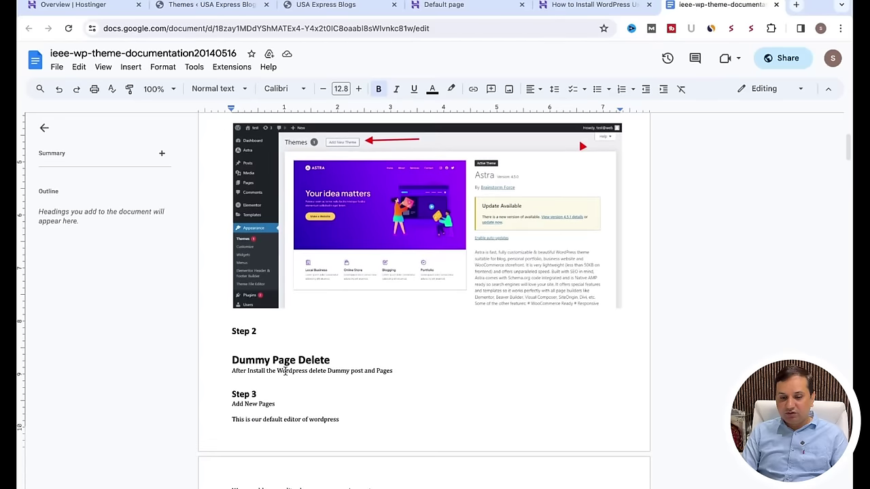
{"action": "double_click", "coordinate": [406, 368]}
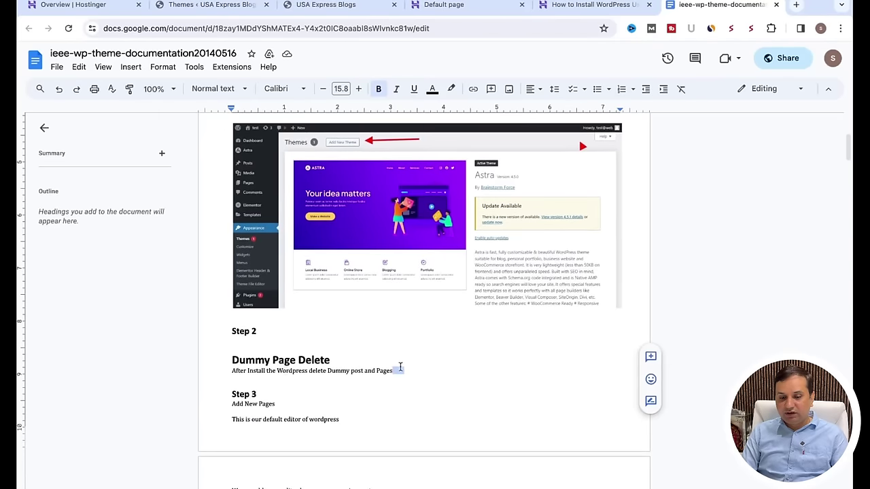
{"action": "key", "text": "BackSpace"}
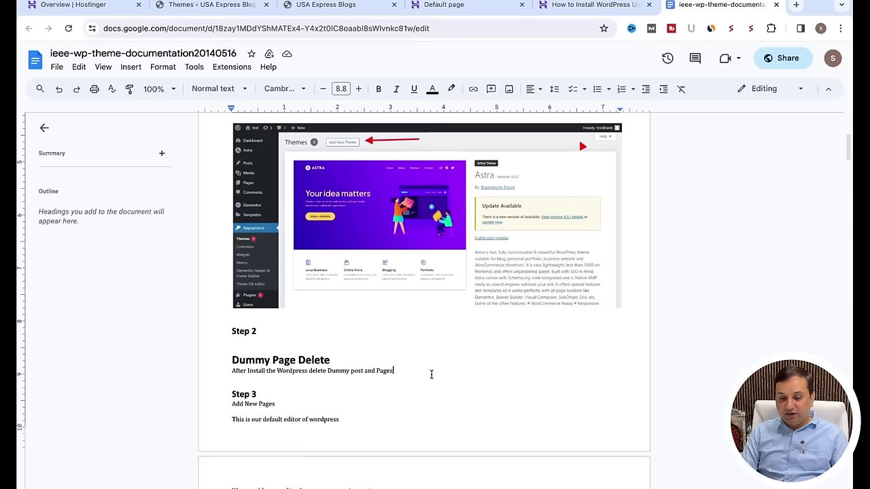
{"action": "key", "text": "BackSpace"}
{"action": "key", "text": "BackSpace"}
{"action": "key", "text": "BackSpace"}
{"action": "key", "text": "BackSpace"}
{"action": "key", "text": "BackSpace"}
{"action": "key", "text": "BackSpace"}
{"action": "key", "text": "BackSpace"}
{"action": "key", "text": "BackSpace"}
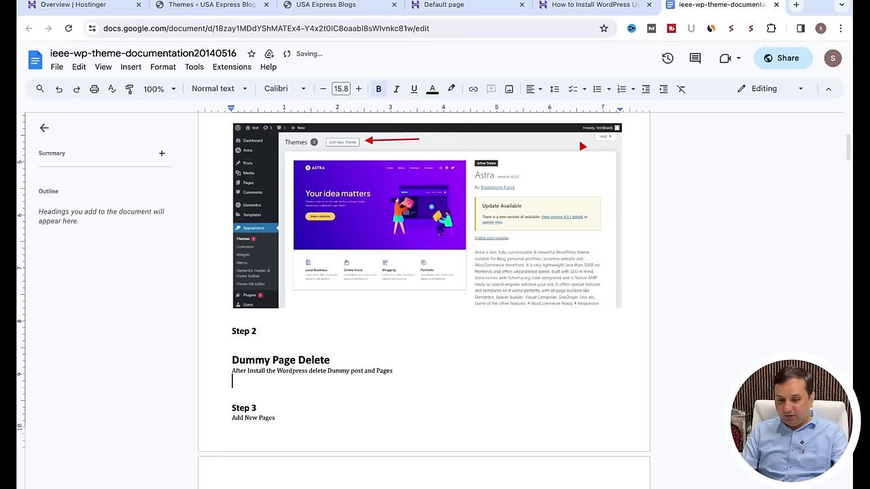
{"action": "type", "text": "Du"}
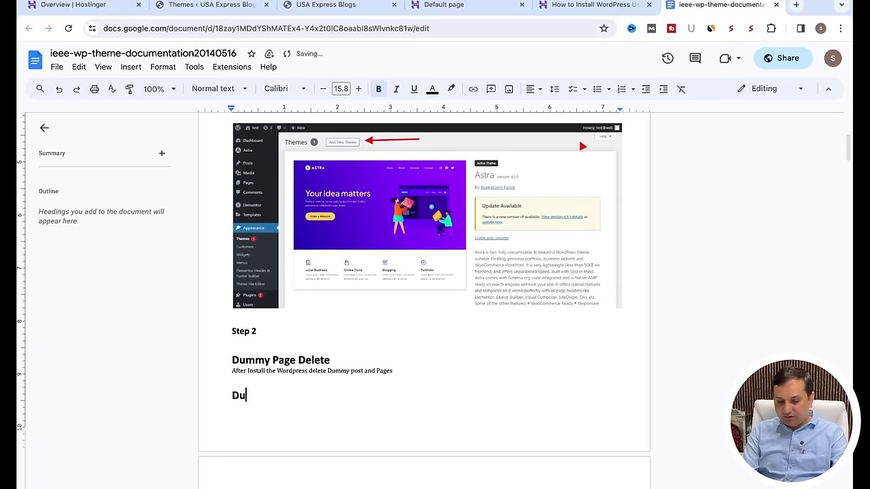
{"action": "type", "text": "mmy Theme"}
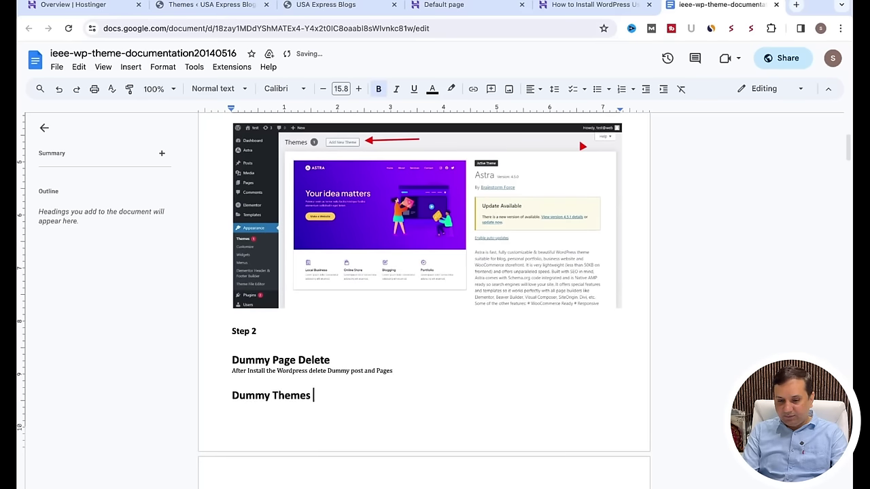
{"action": "type", "text": "s need"}
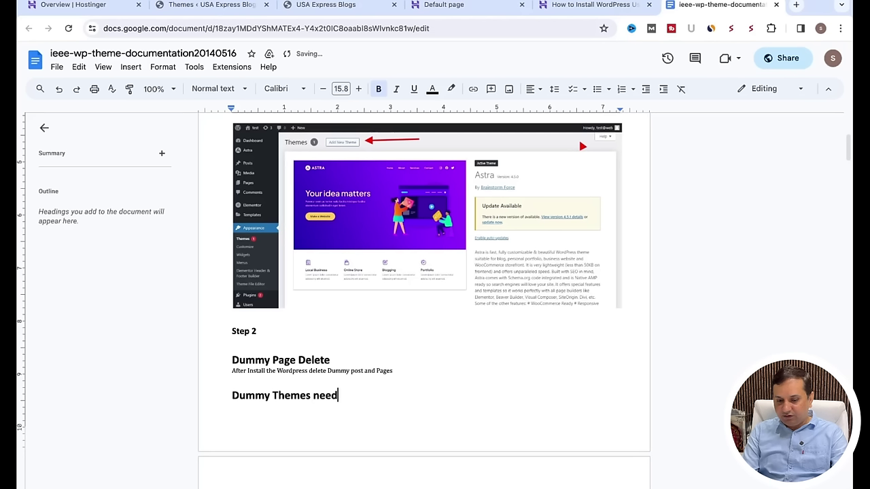
{"action": "type", "text": "s to be deleted"}
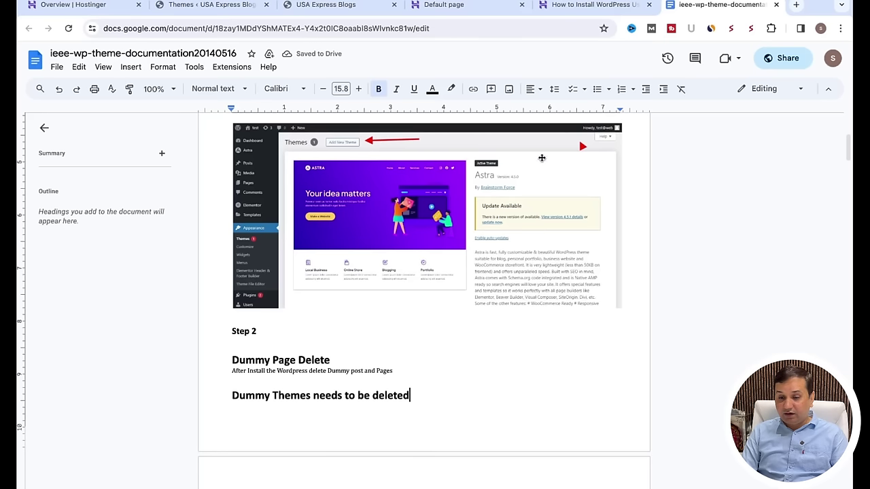
{"action": "left_click", "coordinate": [53, 3]}
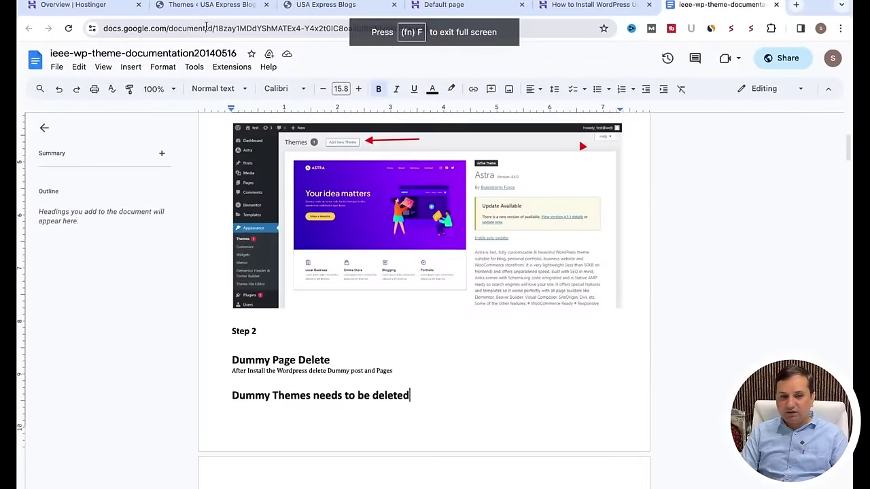
Close the live site tab and reload the Themes page to confirm only Astra remains
{"action": "left_click", "coordinate": [310, 5]}
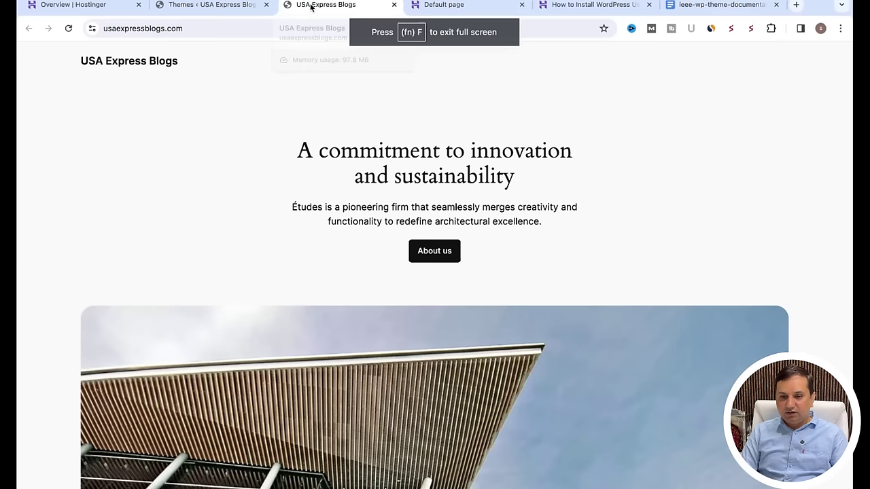
{"action": "left_click", "coordinate": [393, 5]}
{"action": "left_click", "coordinate": [239, 5]}
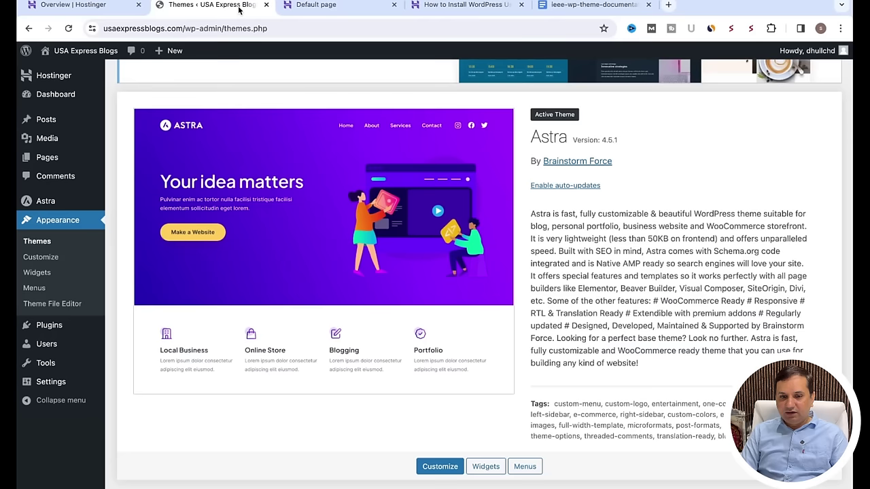
{"action": "scroll", "coordinate": [299, 412], "scroll_direction": "up", "scroll_amount": 3}
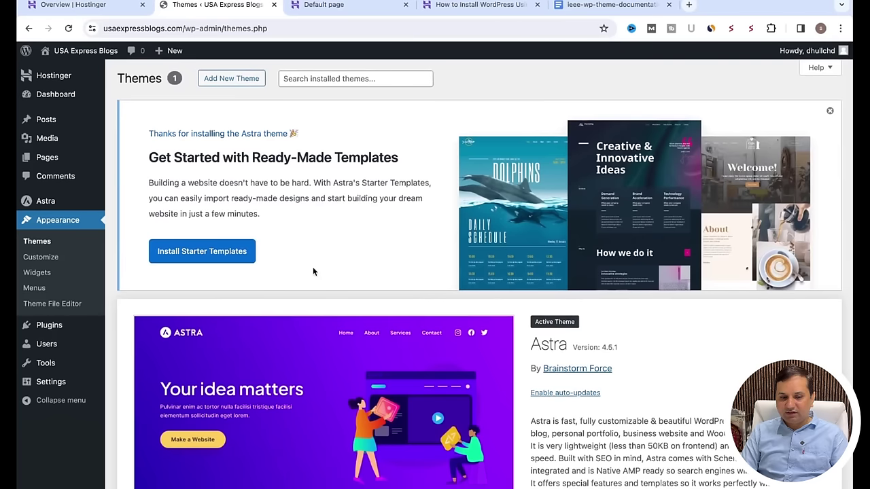
{"action": "left_click", "coordinate": [59, 221]}
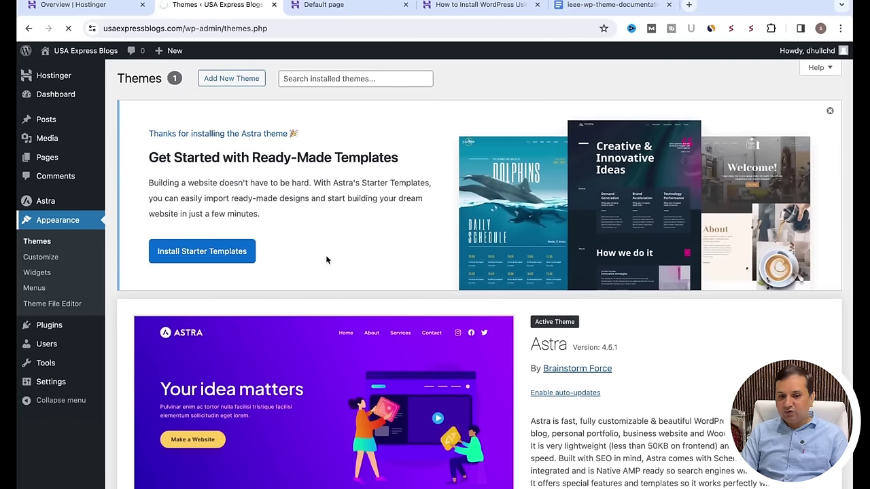
{"action": "scroll", "coordinate": [367, 258], "scroll_direction": "down", "scroll_amount": 3}
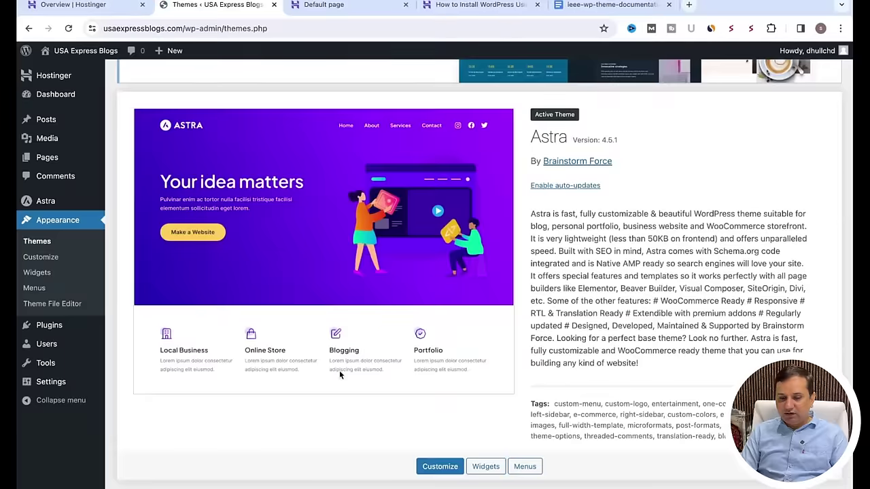
{"action": "scroll", "coordinate": [347, 402], "scroll_direction": "up", "scroll_amount": 1}
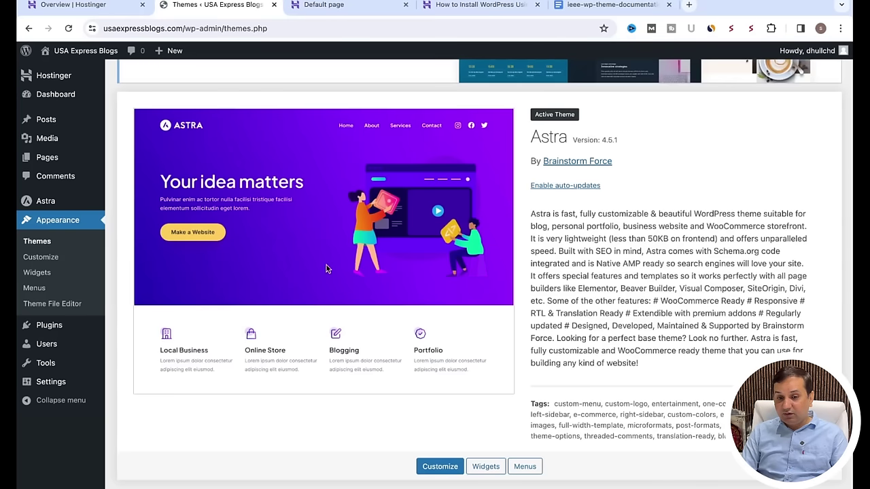
{"action": "left_click", "coordinate": [316, 5]}
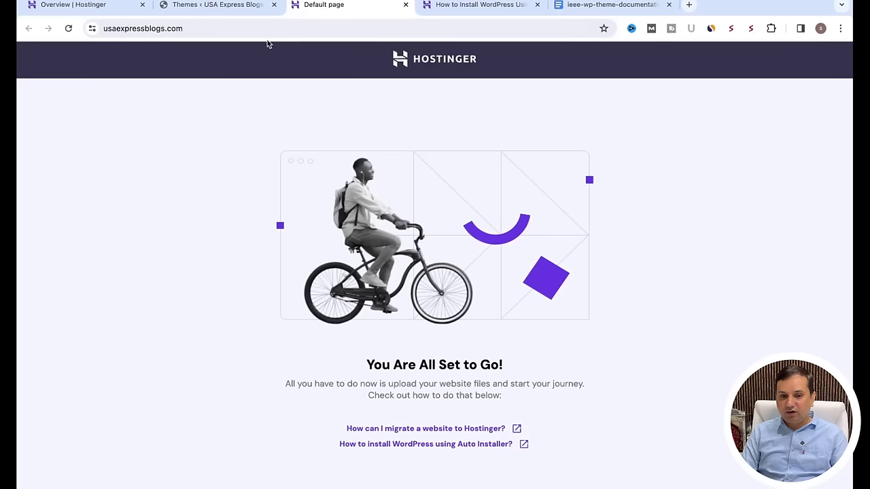
Reload the default page to show the Astra-styled site, then close the WordPress install guide tab
{"action": "left_click", "coordinate": [68, 28]}
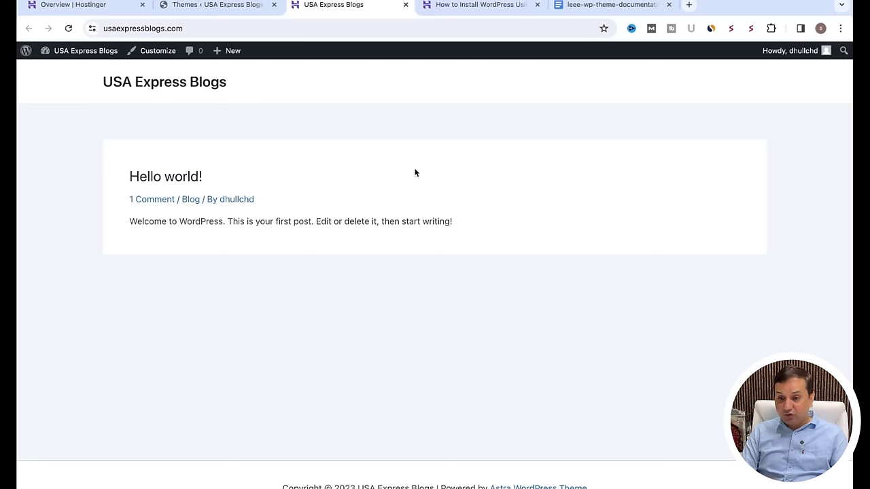
{"action": "left_click", "coordinate": [459, 6]}
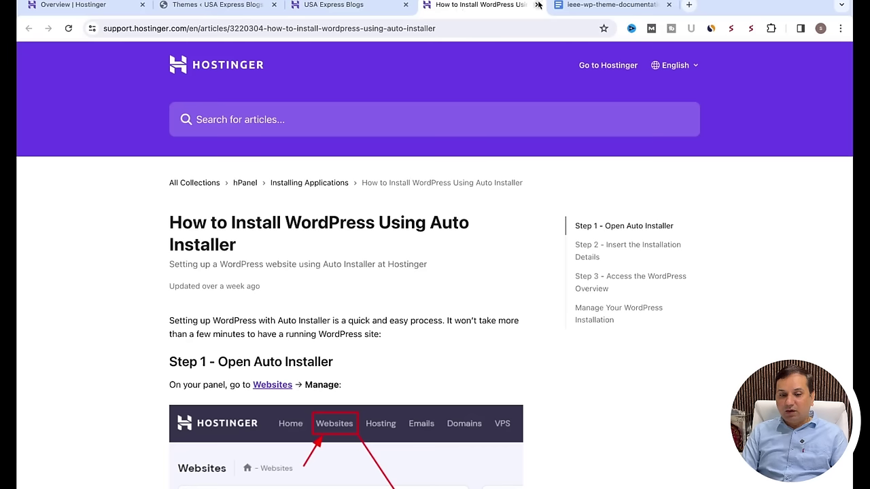
{"action": "left_click", "coordinate": [537, 5]}
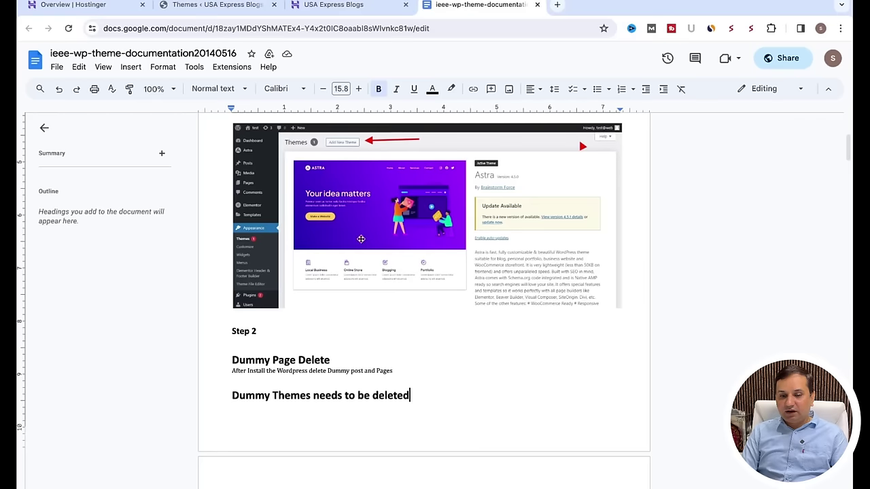
{"action": "scroll", "coordinate": [437, 357], "scroll_direction": "down", "scroll_amount": 5}
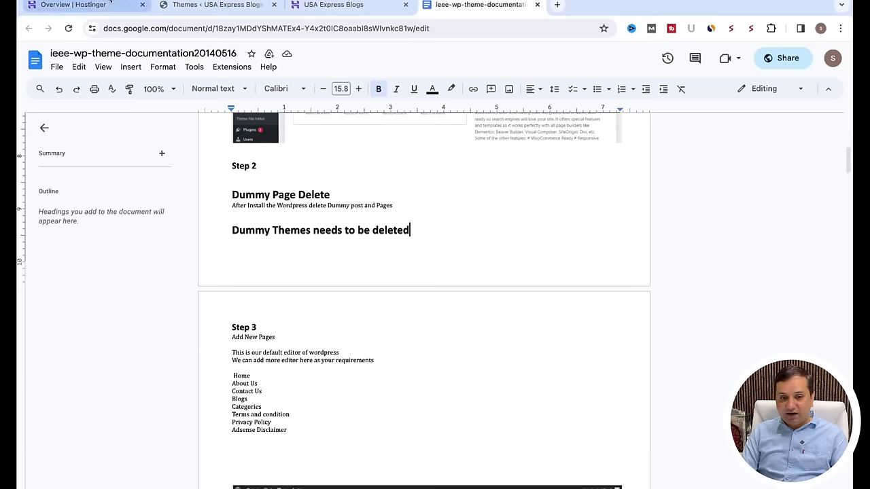
Return to the WordPress Themes page showing Astra 4.5.1 as the active theme
{"action": "left_click", "coordinate": [328, 6]}
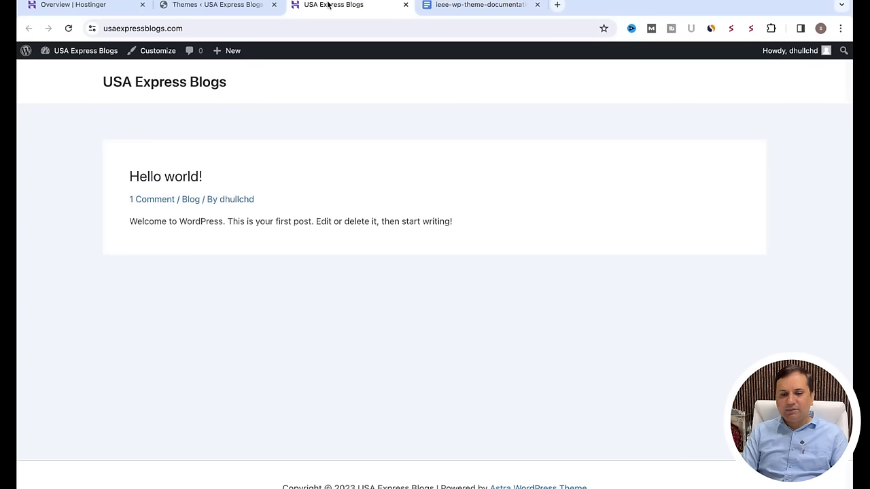
{"action": "left_click", "coordinate": [224, 7]}
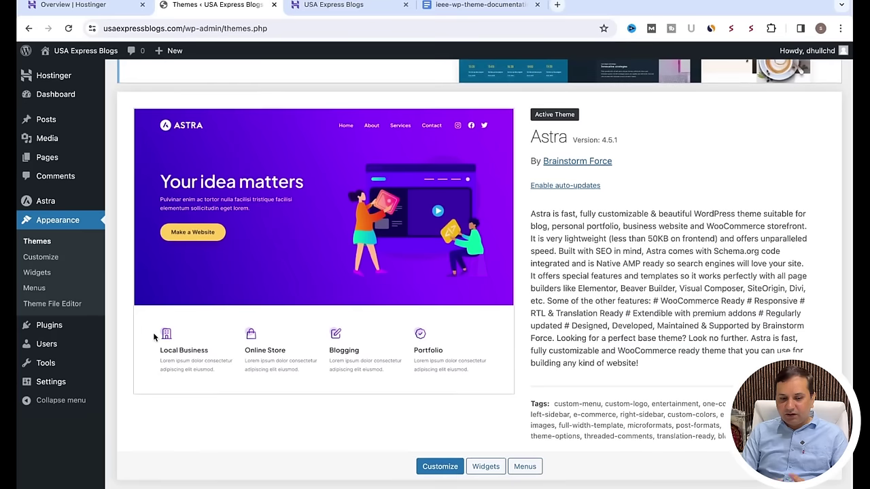
{"action": "mouse_move", "coordinate": [61, 163]}
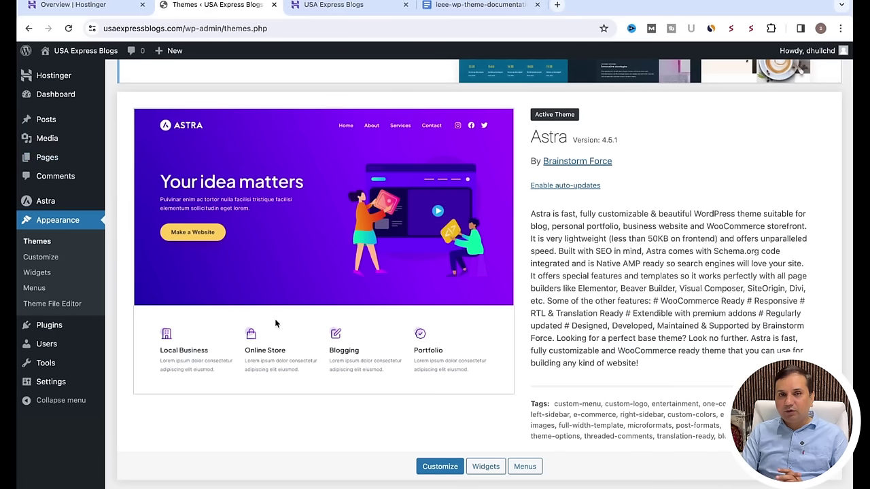
Open General Settings and scroll past the site title, tagline and URLs to Timezone
{"action": "left_click", "coordinate": [52, 383]}
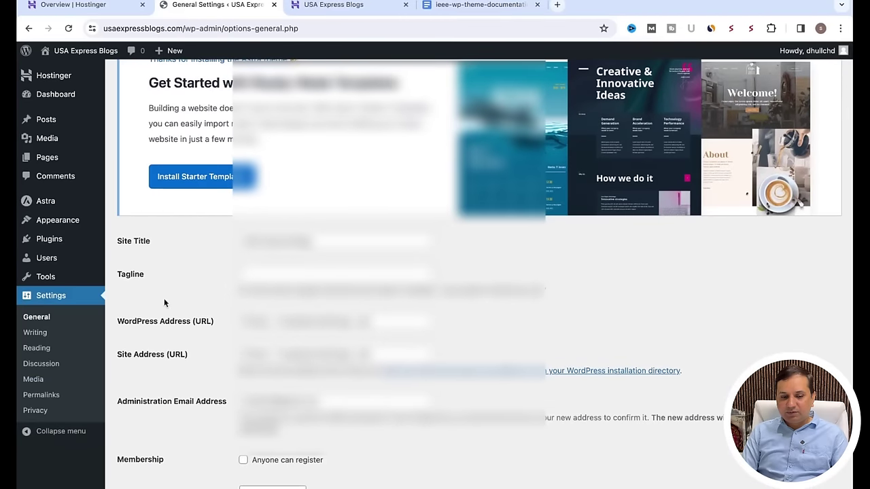
{"action": "left_click", "coordinate": [334, 242]}
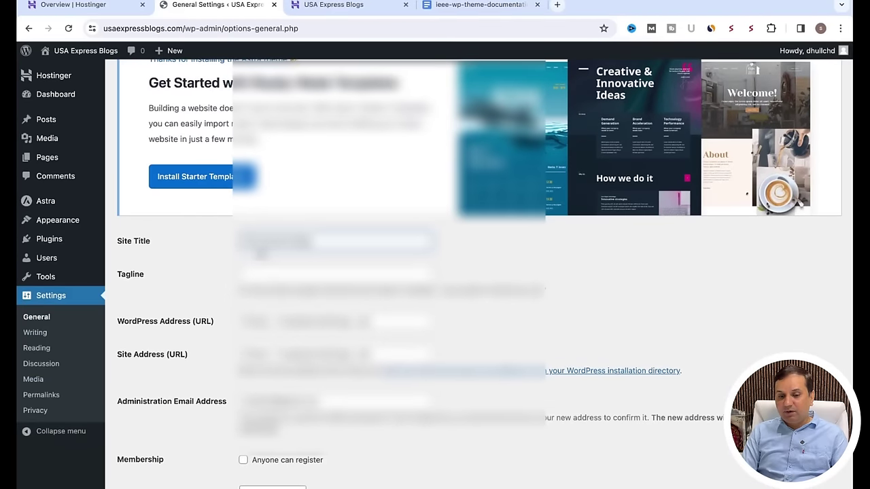
{"action": "type", "text": "gs"}
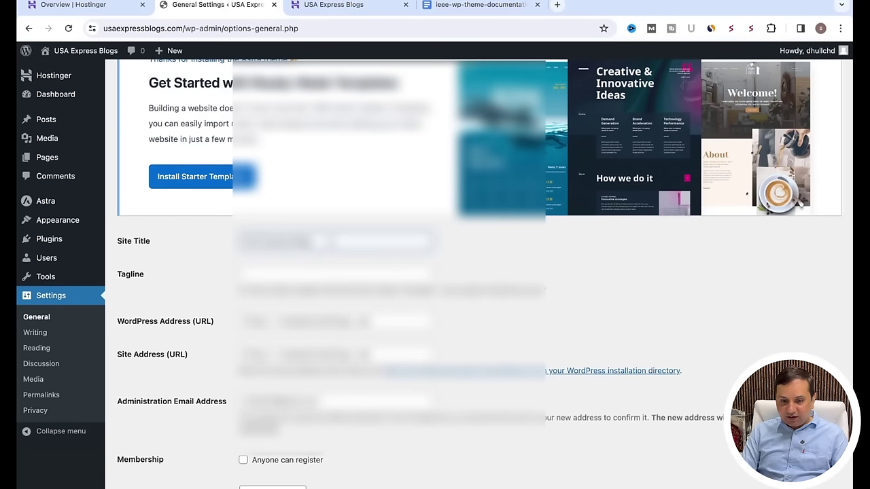
{"action": "scroll", "coordinate": [476, 272], "scroll_direction": "down", "scroll_amount": 2}
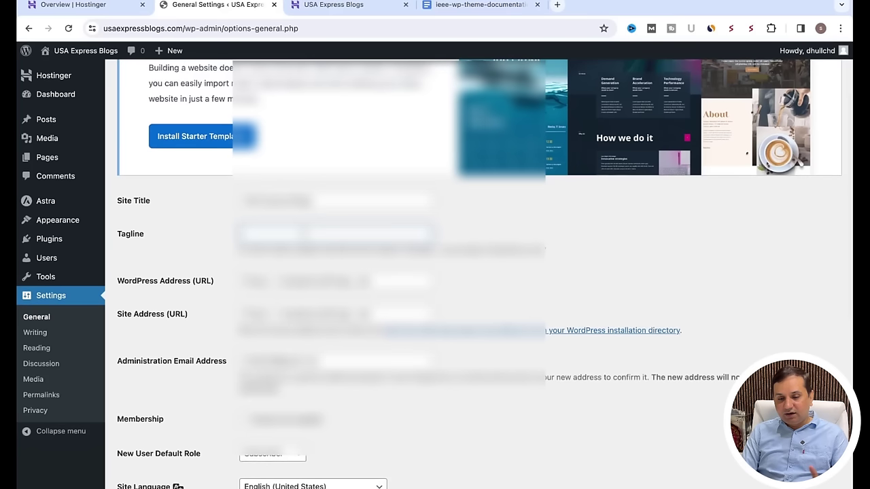
{"action": "scroll", "coordinate": [476, 272], "scroll_direction": "down", "scroll_amount": 4}
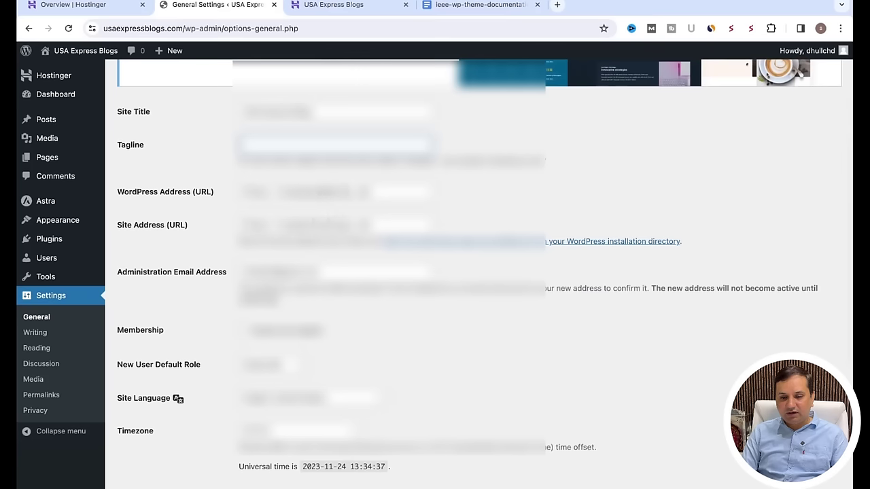
{"action": "scroll", "coordinate": [475, 272], "scroll_direction": "down", "scroll_amount": 5}
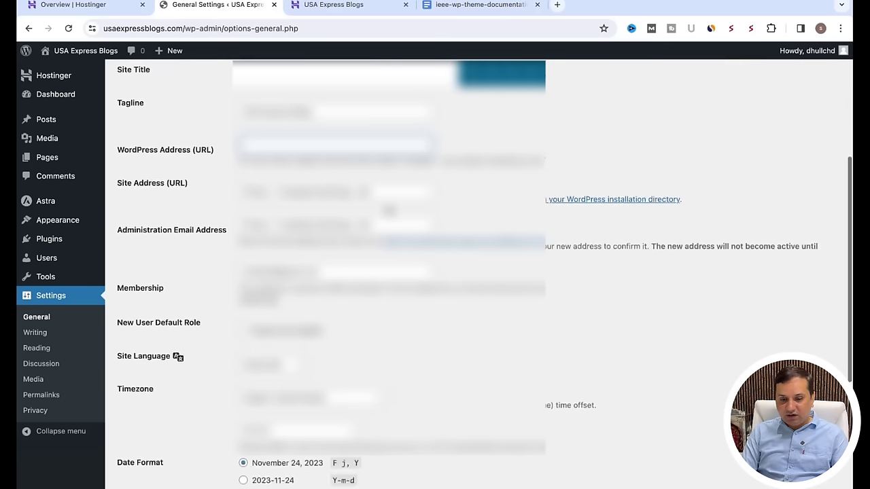
{"action": "scroll", "coordinate": [483, 299], "scroll_direction": "down", "scroll_amount": 3}
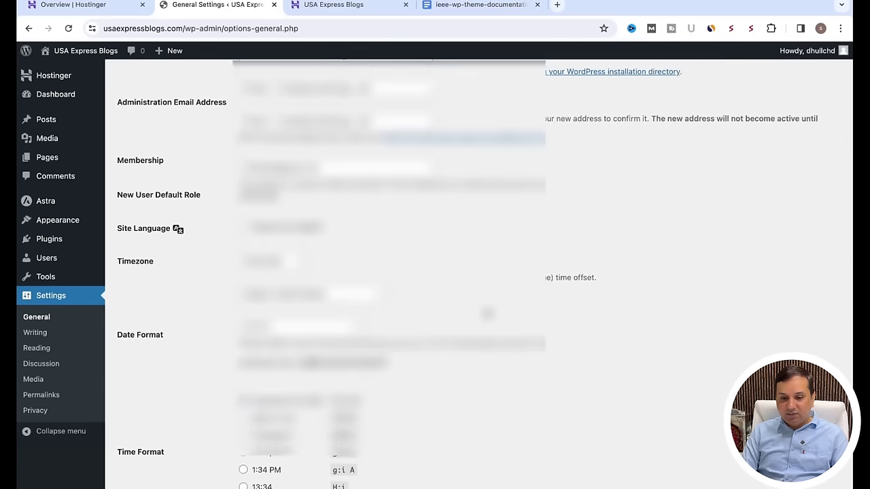
Change the Timezone dropdown from UTC+0 to UTC
{"action": "left_click", "coordinate": [325, 264]}
{"action": "scroll", "coordinate": [295, 325], "scroll_direction": "down", "scroll_amount": 3}
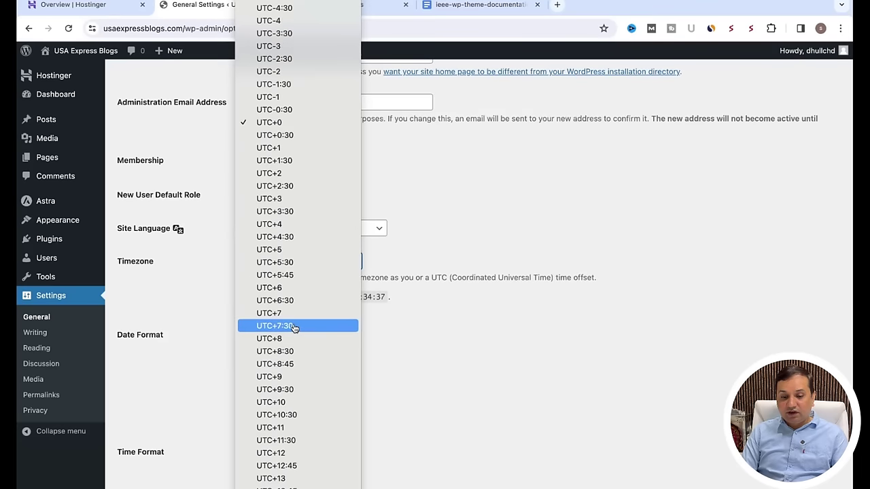
{"action": "scroll", "coordinate": [295, 327], "scroll_direction": "up", "scroll_amount": 20}
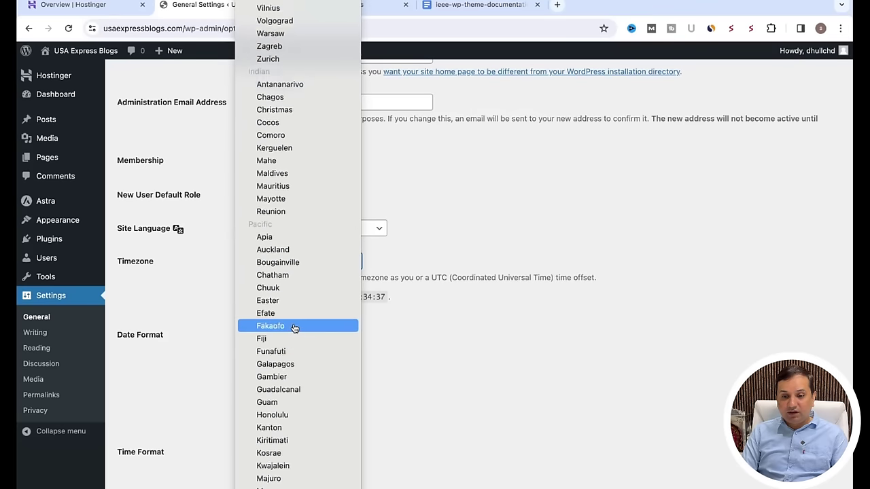
{"action": "scroll", "coordinate": [295, 328], "scroll_direction": "up", "scroll_amount": 13}
{"action": "scroll", "coordinate": [295, 327], "scroll_direction": "down", "scroll_amount": 20}
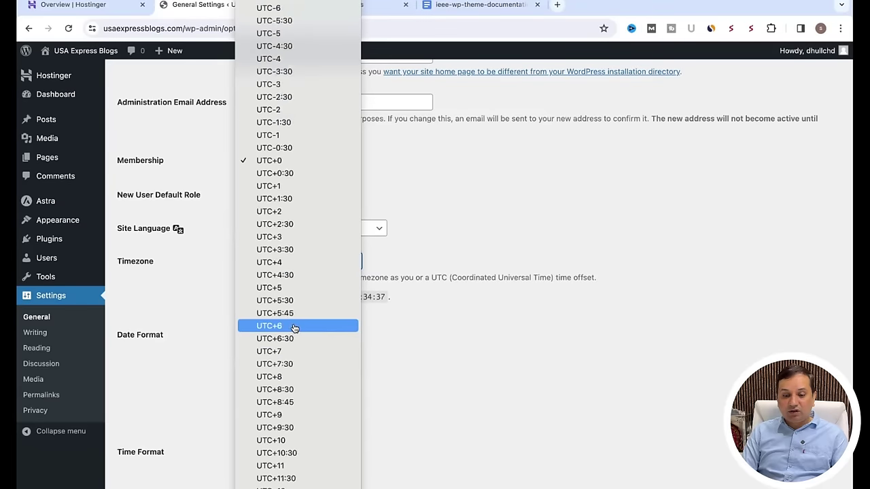
{"action": "scroll", "coordinate": [294, 327], "scroll_direction": "down", "scroll_amount": 1}
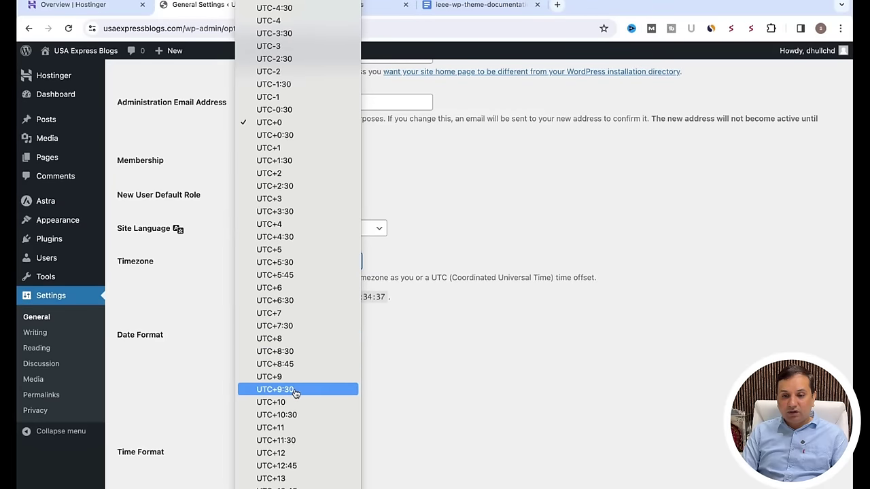
{"action": "scroll", "coordinate": [299, 125], "scroll_direction": "up", "scroll_amount": 10}
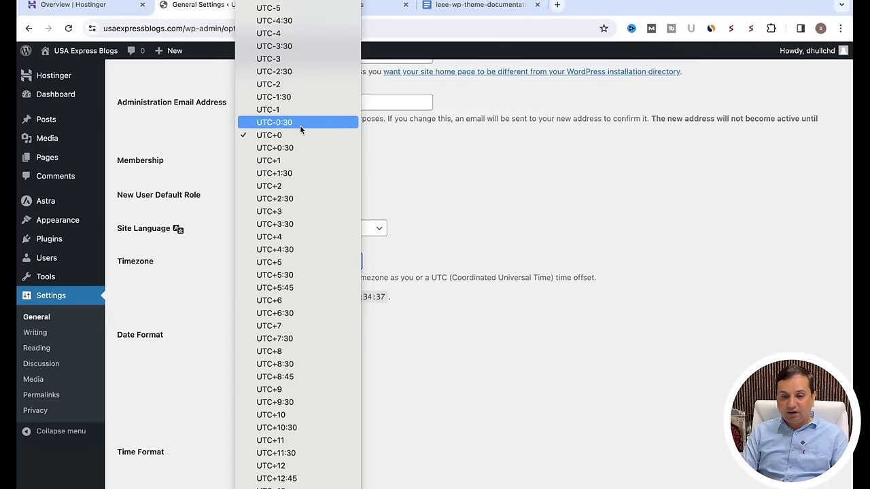
{"action": "scroll", "coordinate": [300, 125], "scroll_direction": "up", "scroll_amount": 3}
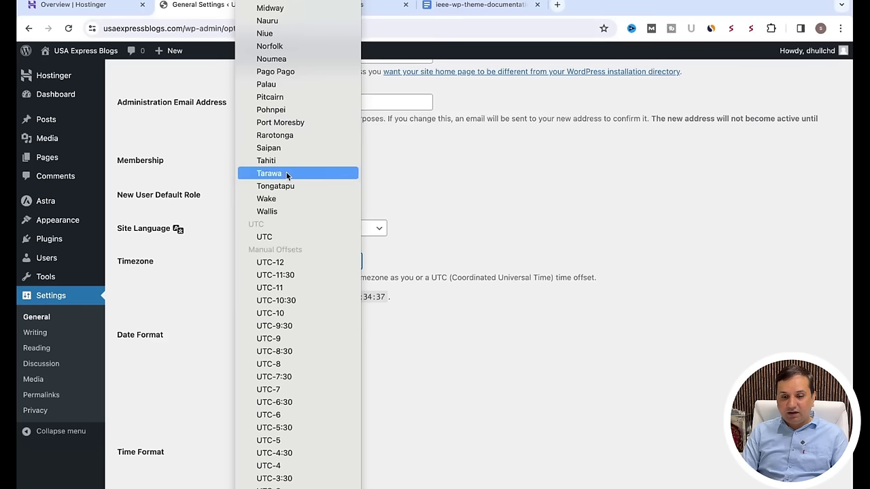
{"action": "left_click", "coordinate": [273, 236]}
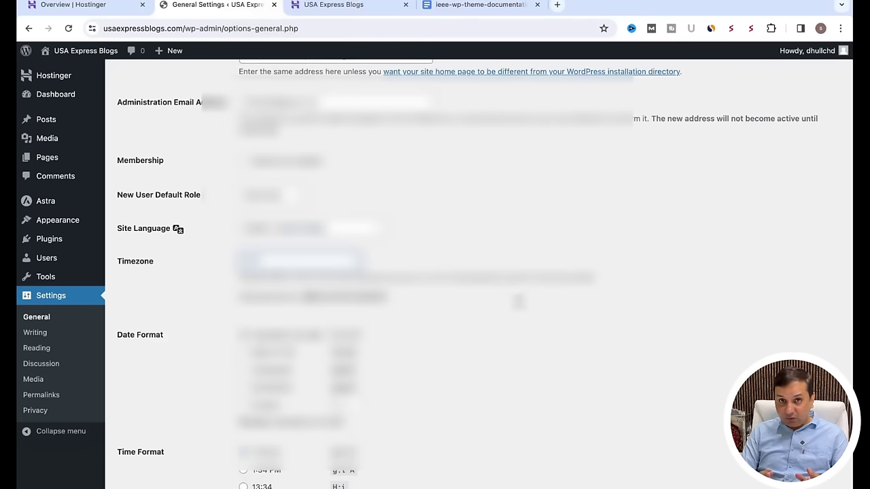
In a new tab, Google 'usa time zone' and highlight the GMT-5 Eastern Time offset
{"action": "left_click", "coordinate": [556, 4]}
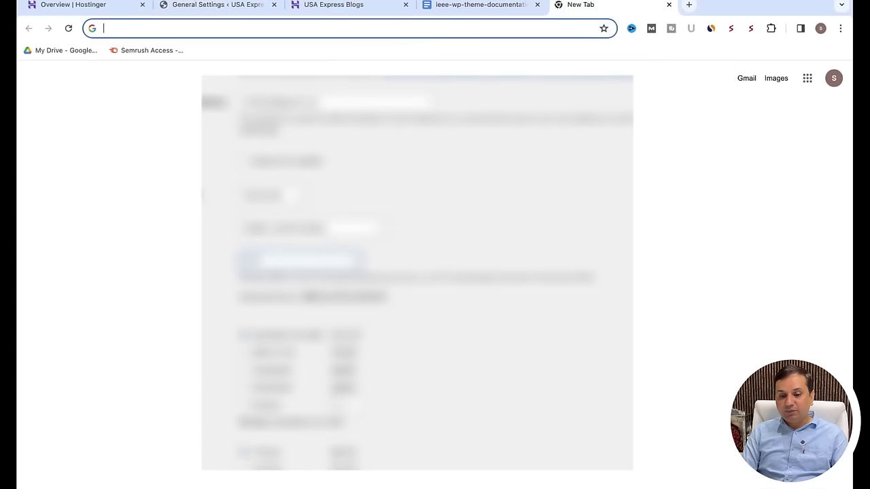
{"action": "type", "text": "udise"}
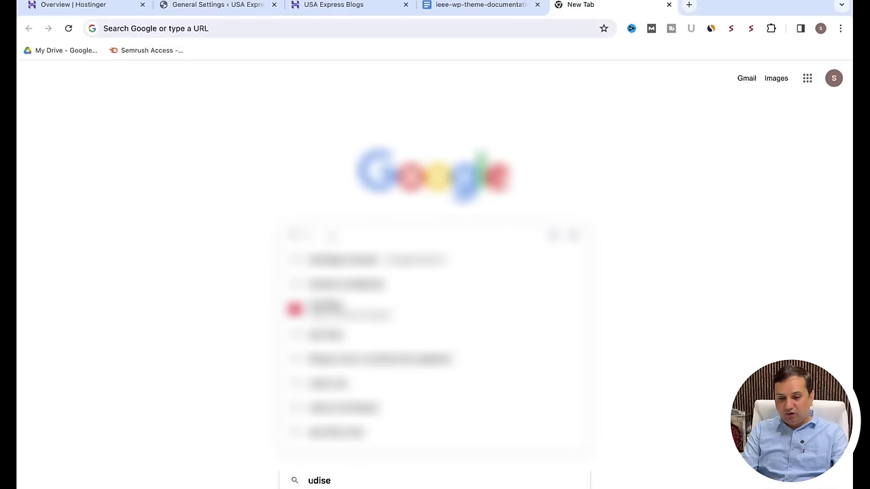
{"action": "key", "text": "BackSpace"}
{"action": "key", "text": "BackSpace"}
{"action": "key", "text": "BackSpace"}
{"action": "key", "text": "BackSpace"}
{"action": "key", "text": "BackSpace"}
{"action": "type", "text": "usa ti"}
{"action": "left_click", "coordinate": [332, 216]}
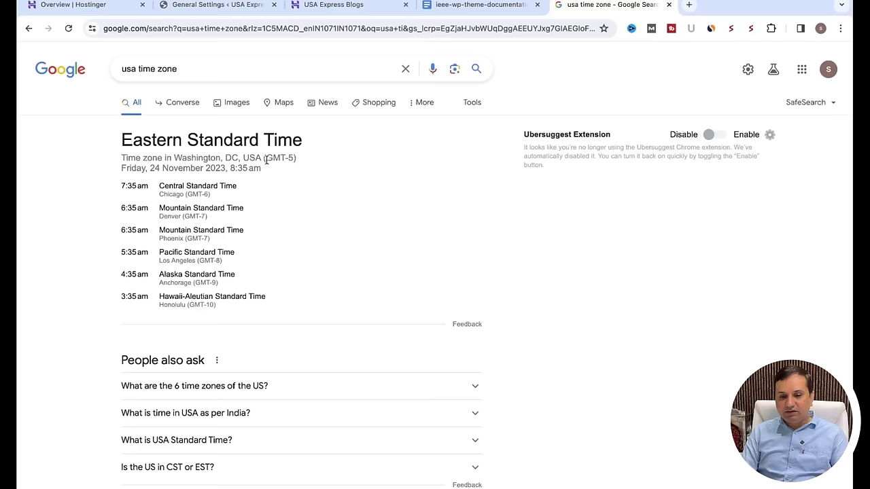
{"action": "left_click_drag", "start_coordinate": [266, 159], "coordinate": [292, 160]}
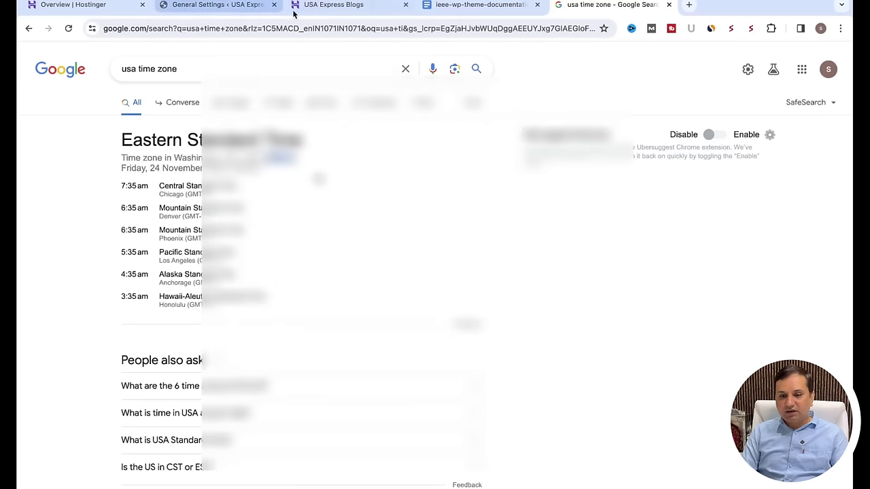
Back in General Settings, browse the Timezone dropdown choices for a US zone
{"action": "left_click", "coordinate": [248, 10]}
{"action": "left_click", "coordinate": [306, 261]}
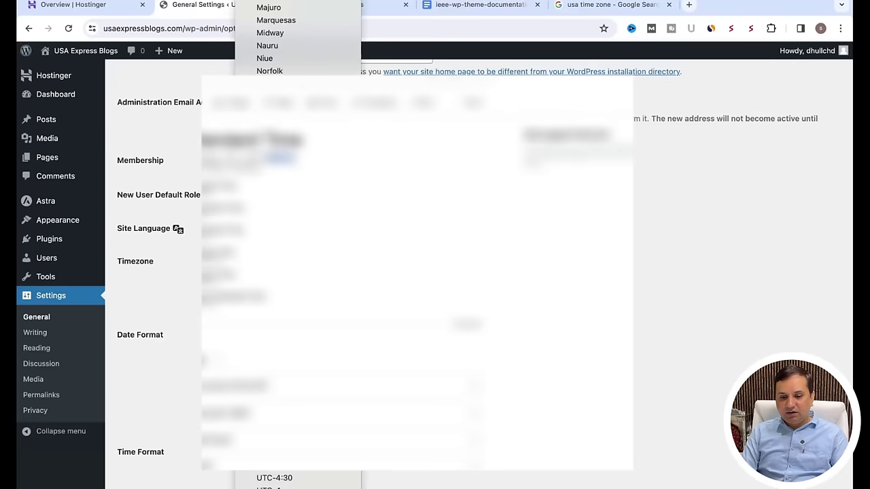
{"action": "scroll", "coordinate": [308, 209], "scroll_direction": "down", "scroll_amount": 2}
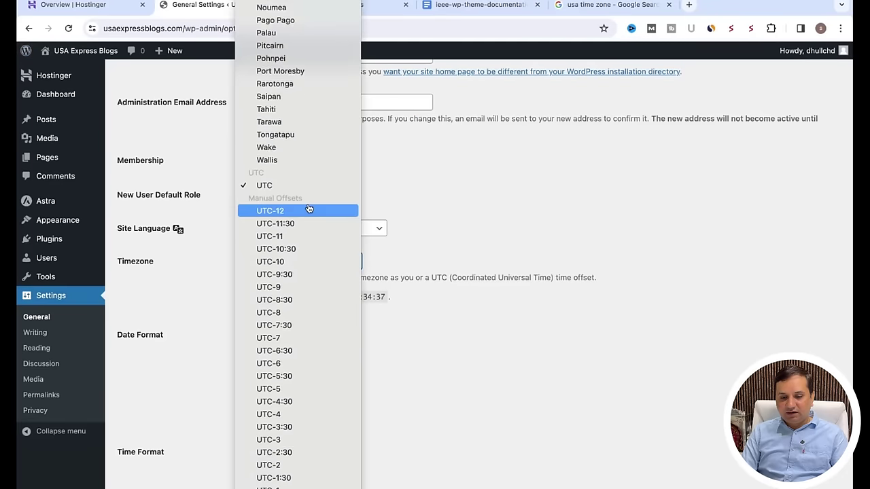
{"action": "scroll", "coordinate": [308, 209], "scroll_direction": "up", "scroll_amount": 10}
{"action": "scroll", "coordinate": [308, 209], "scroll_direction": "up", "scroll_amount": 20}
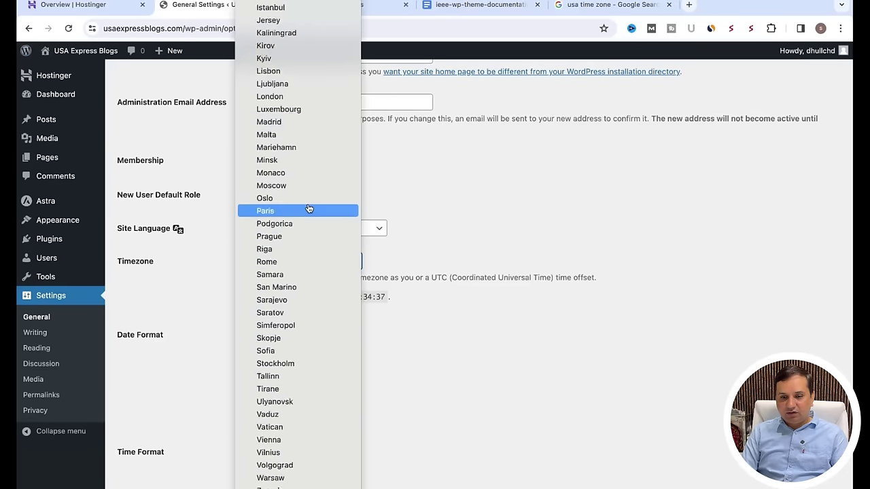
{"action": "scroll", "coordinate": [308, 208], "scroll_direction": "up", "scroll_amount": 20}
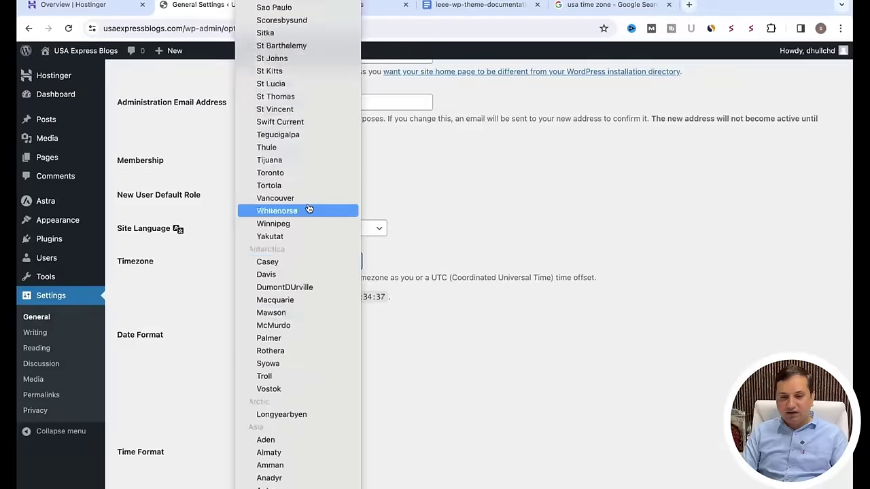
{"action": "scroll", "coordinate": [308, 209], "scroll_direction": "up", "scroll_amount": 8}
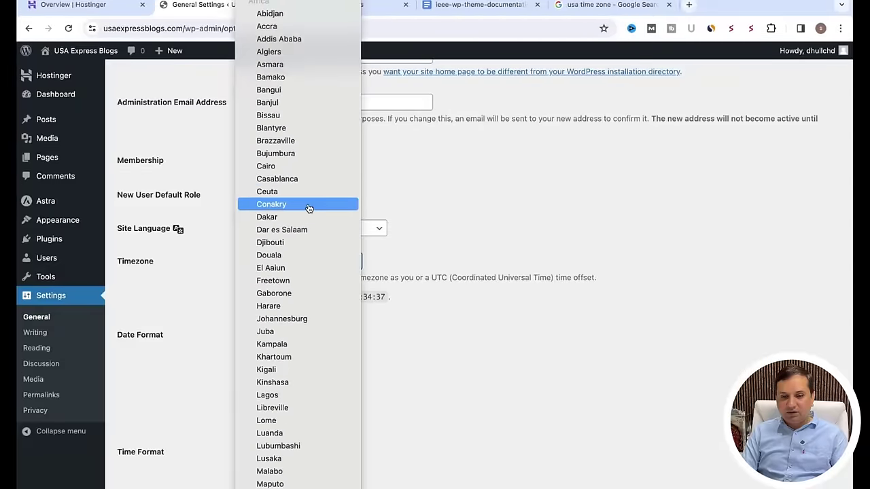
{"action": "scroll", "coordinate": [307, 209], "scroll_direction": "down", "scroll_amount": 20}
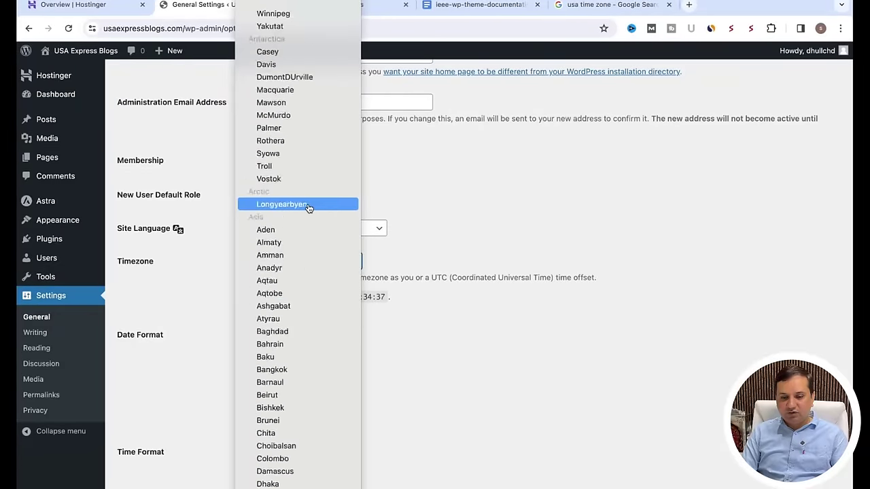
{"action": "scroll", "coordinate": [308, 209], "scroll_direction": "down", "scroll_amount": 20}
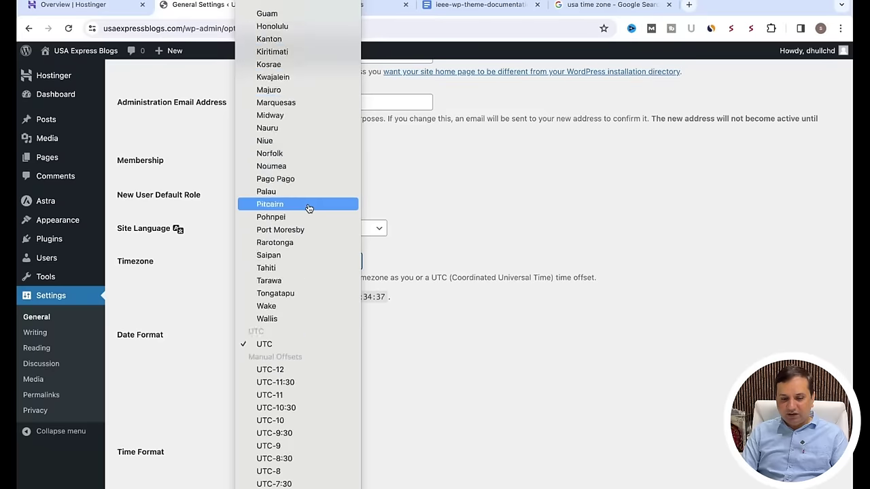
{"action": "scroll", "coordinate": [308, 208], "scroll_direction": "down", "scroll_amount": 1}
{"action": "scroll", "coordinate": [307, 209], "scroll_direction": "up", "scroll_amount": 7}
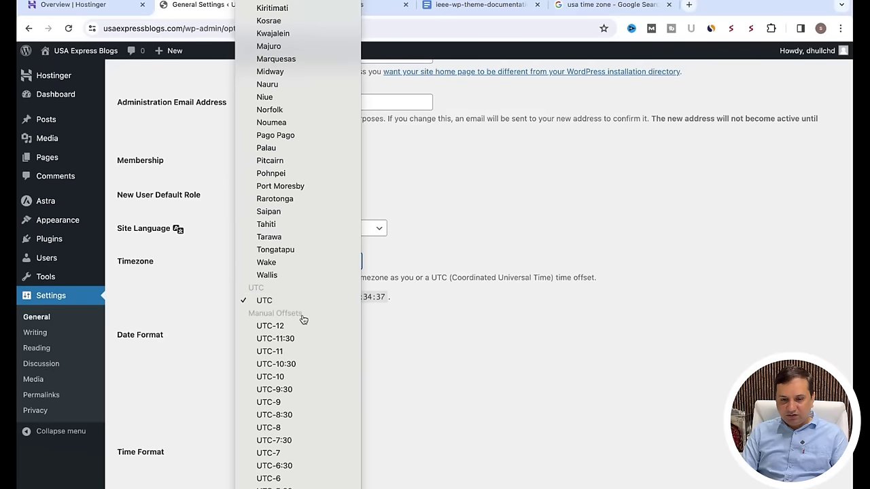
{"action": "scroll", "coordinate": [303, 319], "scroll_direction": "up", "scroll_amount": 3}
{"action": "scroll", "coordinate": [299, 292], "scroll_direction": "up", "scroll_amount": 15}
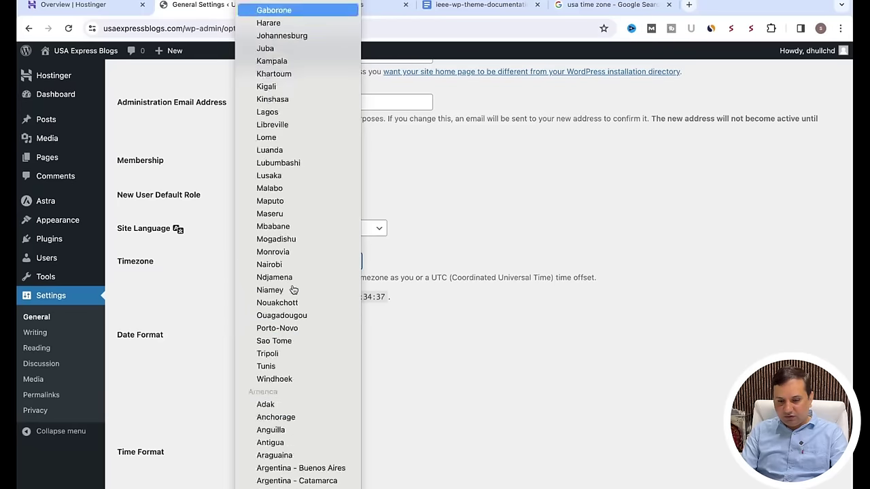
{"action": "scroll", "coordinate": [299, 292], "scroll_direction": "down", "scroll_amount": 3}
{"action": "scroll", "coordinate": [305, 178], "scroll_direction": "up", "scroll_amount": 20}
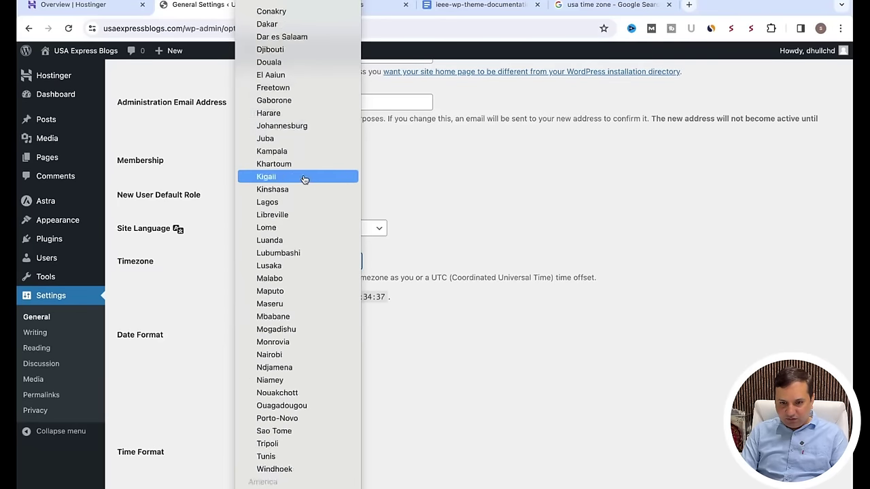
{"action": "scroll", "coordinate": [309, 284], "scroll_direction": "down", "scroll_amount": 20}
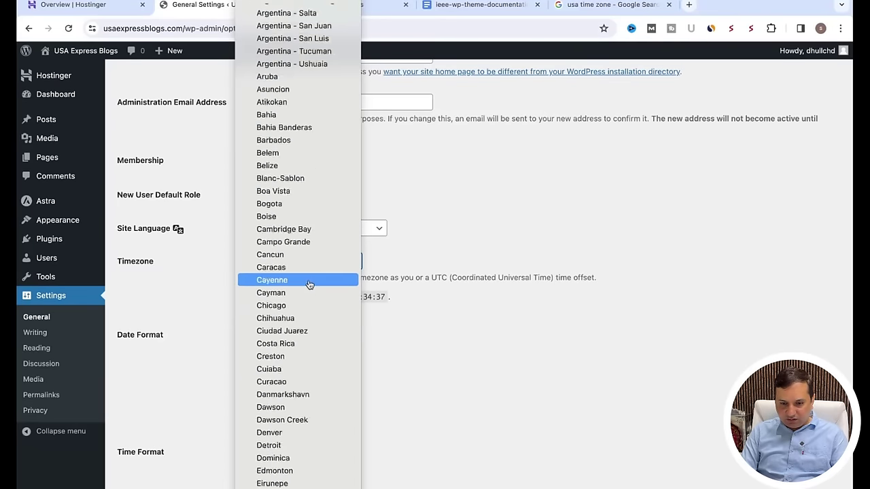
{"action": "scroll", "coordinate": [310, 284], "scroll_direction": "down", "scroll_amount": 20}
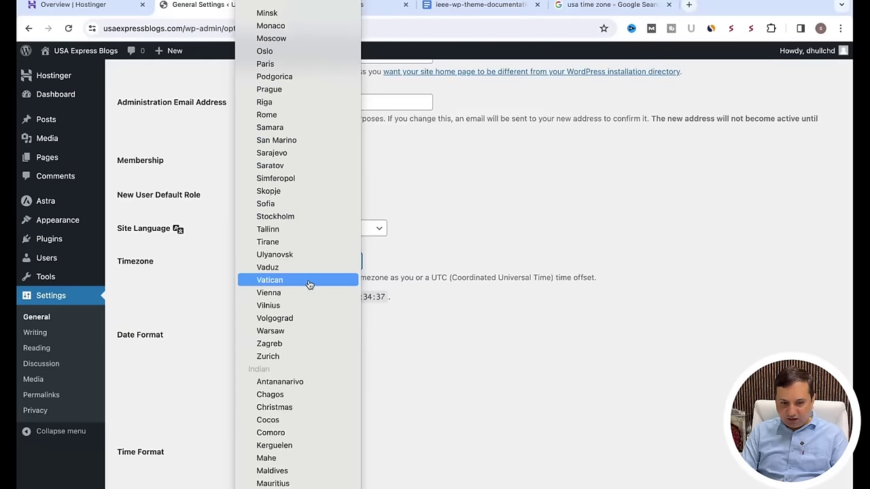
{"action": "scroll", "coordinate": [309, 284], "scroll_direction": "down", "scroll_amount": 6}
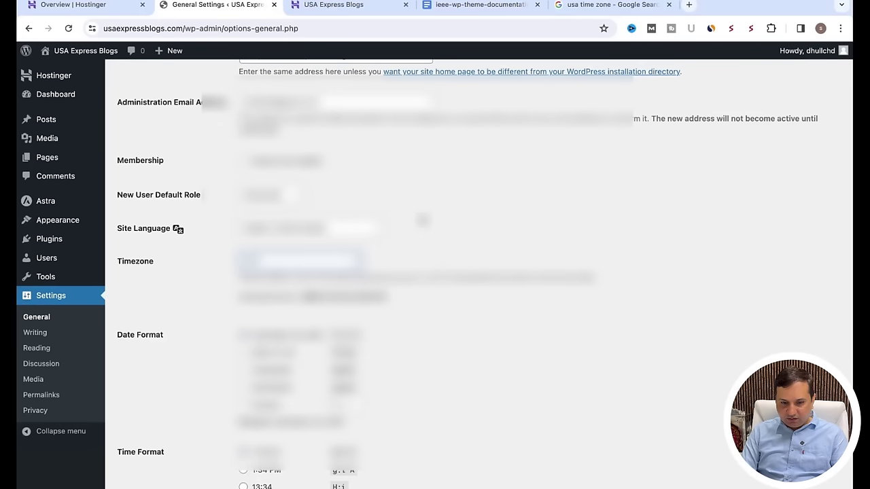
{"action": "key", "text": "space"}
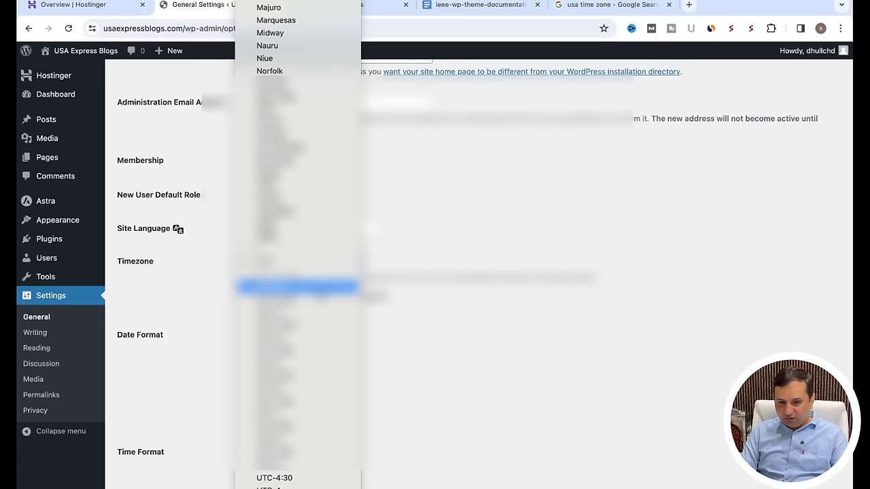
{"action": "left_click", "coordinate": [475, 288]}
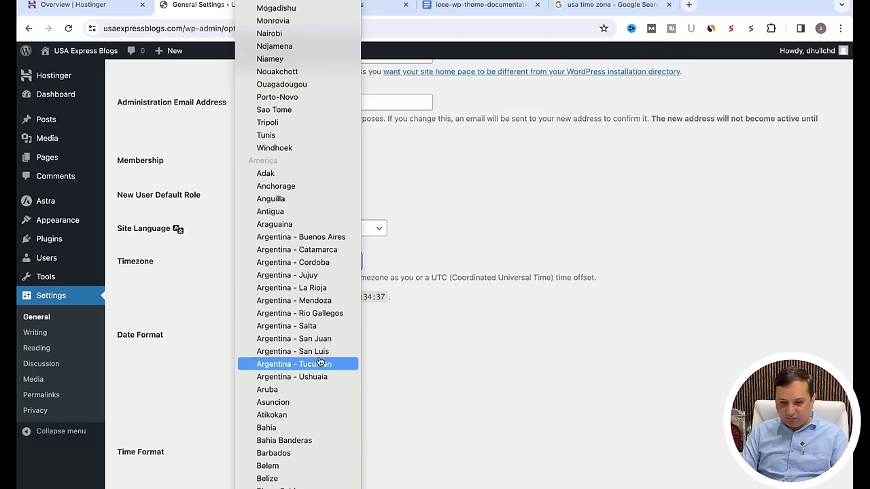
After rechecking the GMT-5 result, set the timezone to New York and save the settings
{"action": "key", "text": "super+5"}
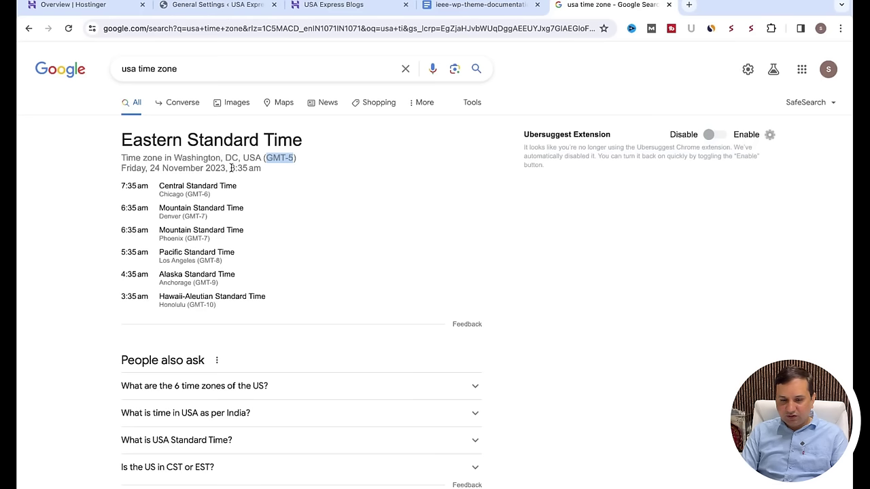
{"action": "key", "text": "super+2"}
{"action": "scroll", "coordinate": [299, 272], "scroll_direction": "down", "scroll_amount": 5}
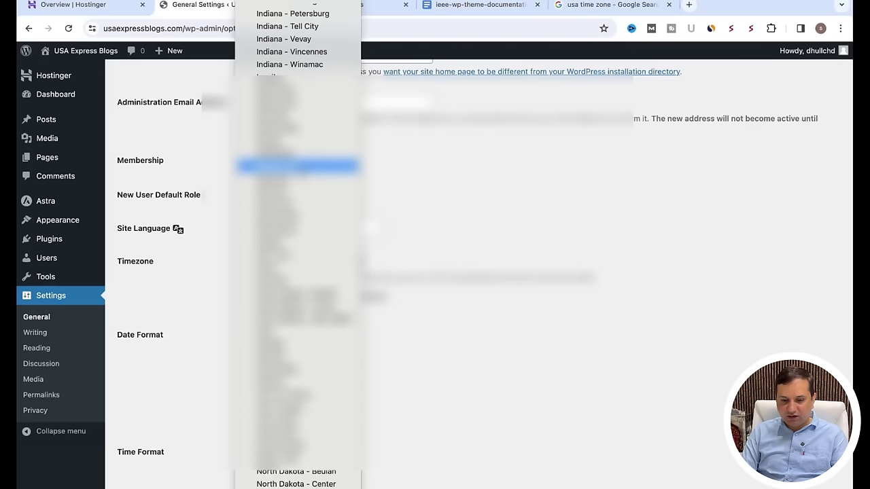
{"action": "key", "text": "Return"}
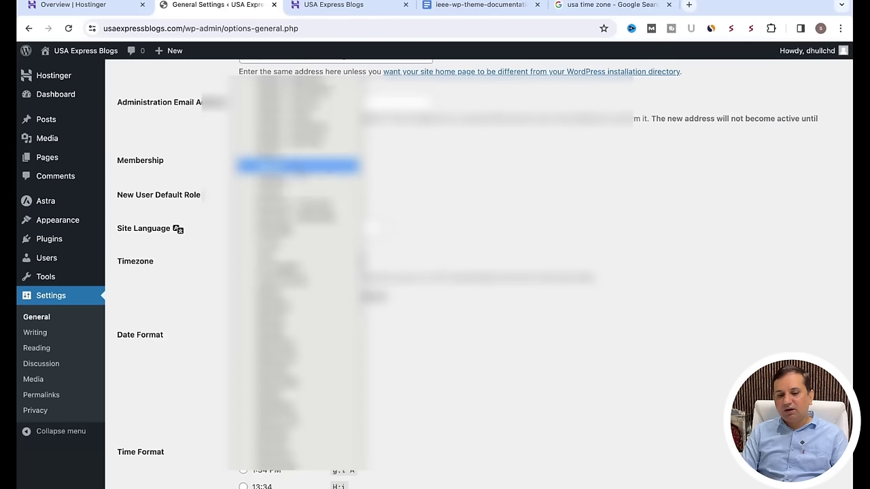
{"action": "scroll", "coordinate": [476, 272], "scroll_direction": "down", "scroll_amount": 2}
{"action": "scroll", "coordinate": [475, 271], "scroll_direction": "down", "scroll_amount": 3}
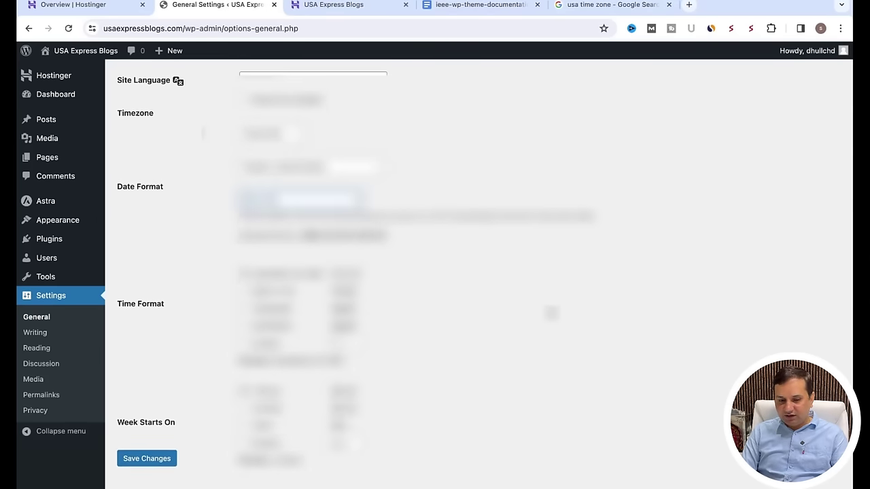
{"action": "left_click", "coordinate": [155, 462]}
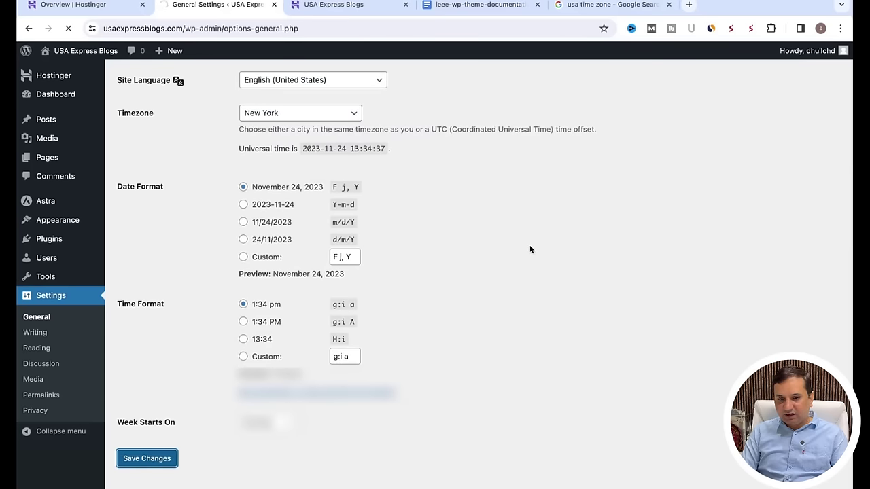
{"action": "scroll", "coordinate": [558, 368], "scroll_direction": "down", "scroll_amount": 1}
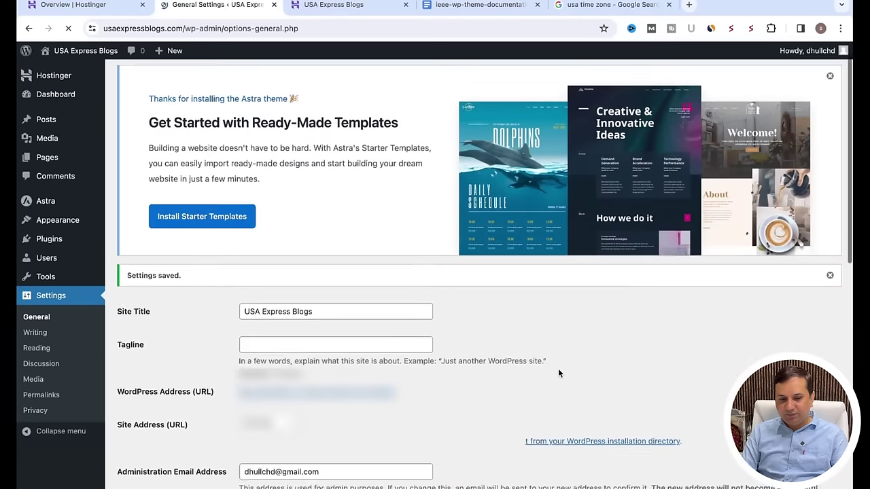
In Reading settings, tick 'Discourage search engines from indexing this site' and save
{"action": "left_click", "coordinate": [47, 348]}
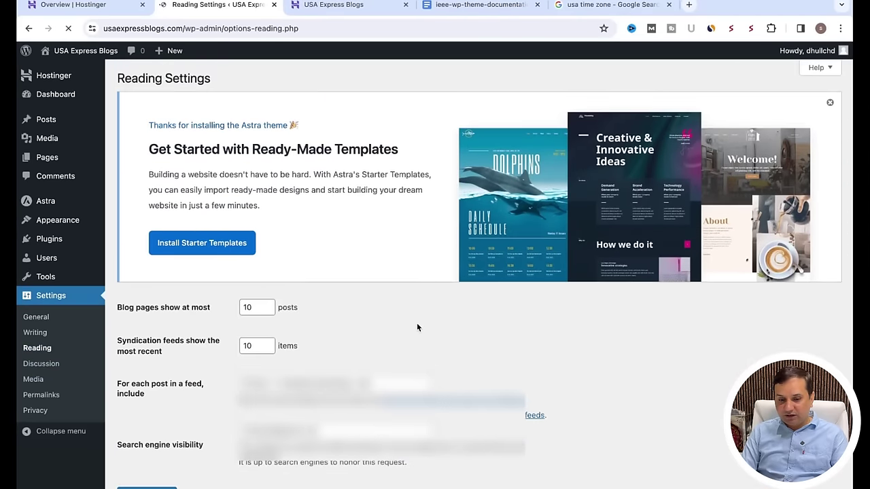
{"action": "scroll", "coordinate": [417, 326], "scroll_direction": "down", "scroll_amount": 1}
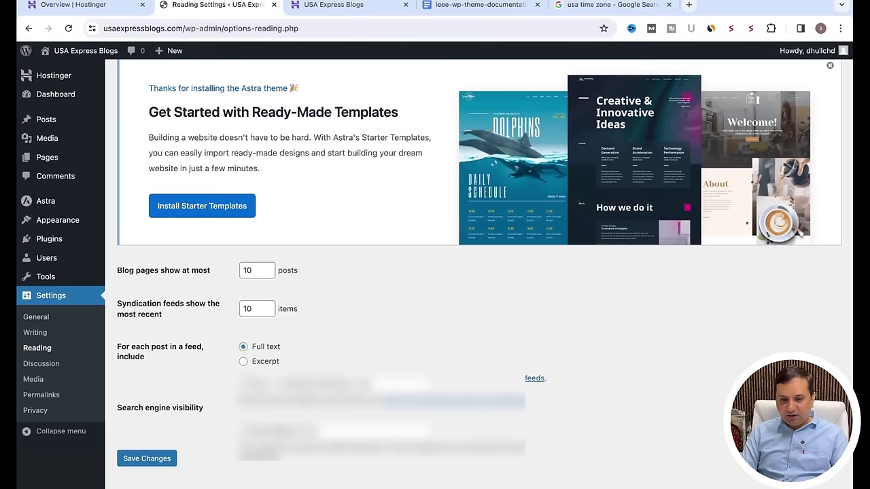
{"action": "left_click", "coordinate": [243, 409]}
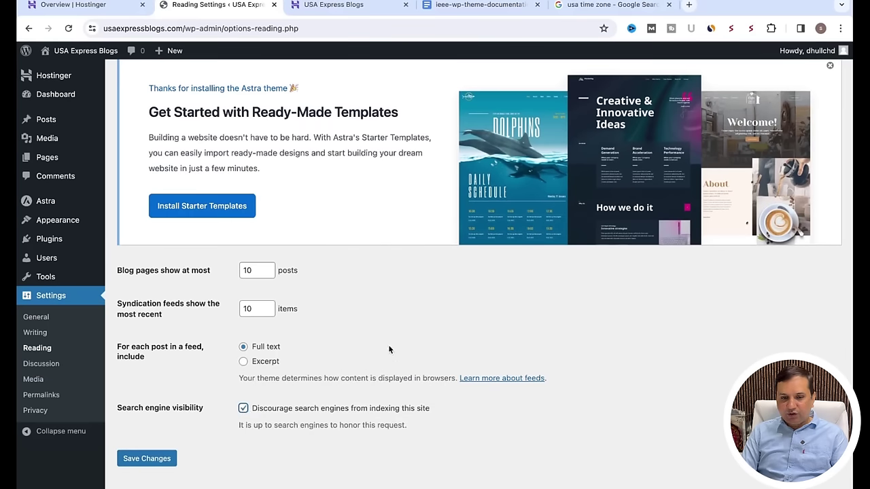
{"action": "scroll", "coordinate": [430, 320], "scroll_direction": "up", "scroll_amount": 1}
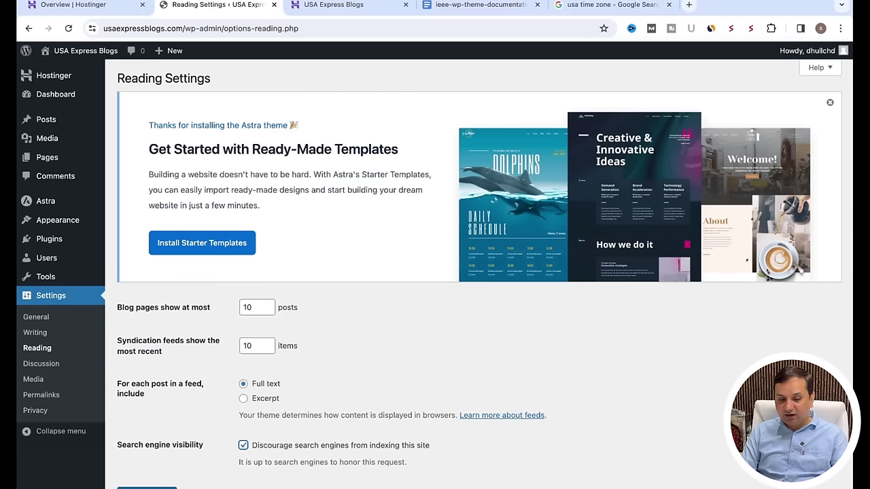
{"action": "left_click", "coordinate": [146, 488]}
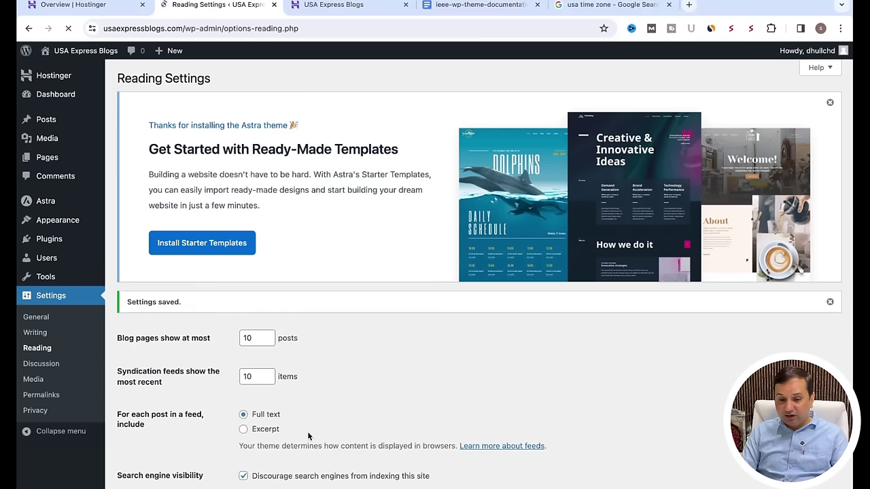
{"action": "scroll", "coordinate": [409, 389], "scroll_direction": "down", "scroll_amount": 1}
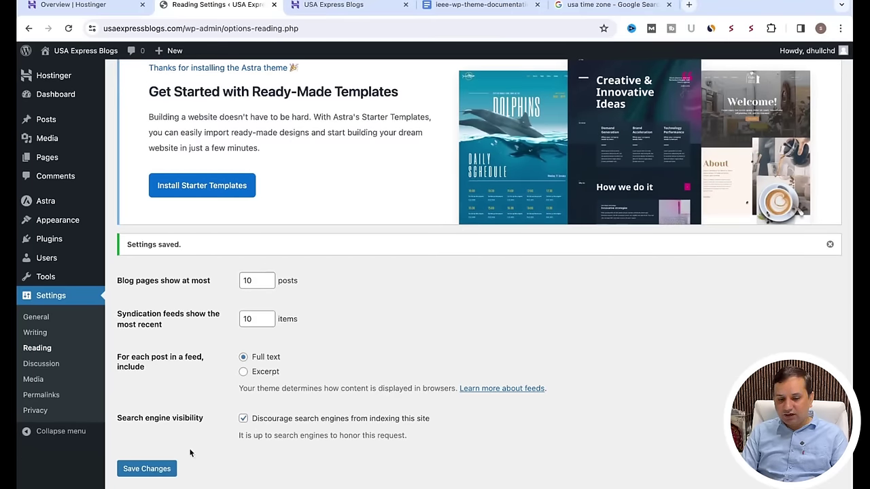
{"action": "left_click", "coordinate": [147, 469]}
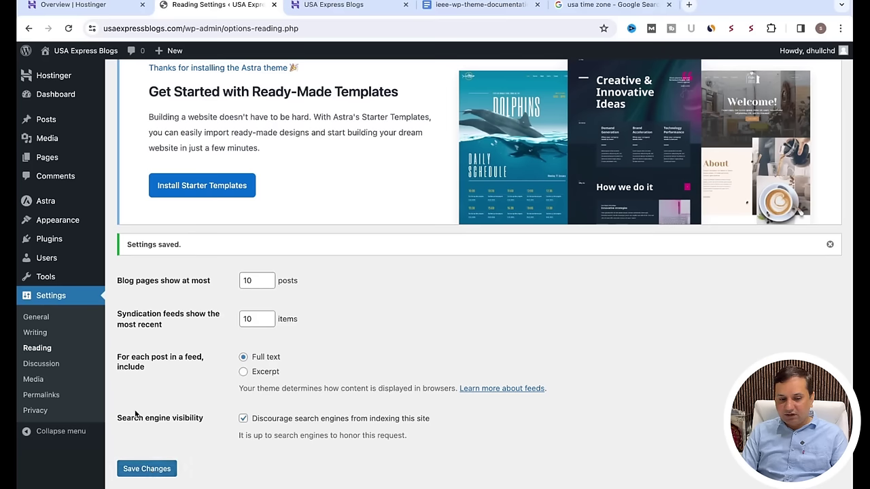
Set the permalink structure to Post name in Permalink settings and save it
{"action": "left_click", "coordinate": [51, 399]}
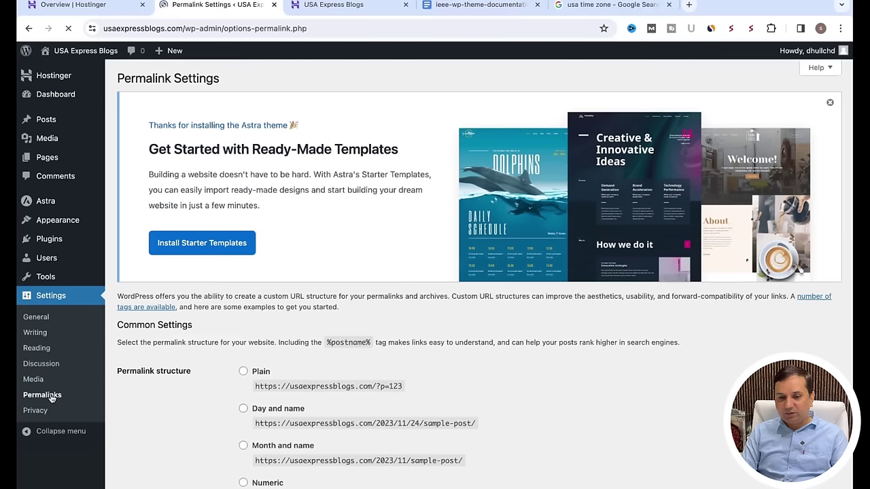
{"action": "scroll", "coordinate": [495, 361], "scroll_direction": "down", "scroll_amount": 4}
{"action": "scroll", "coordinate": [496, 366], "scroll_direction": "down", "scroll_amount": 2}
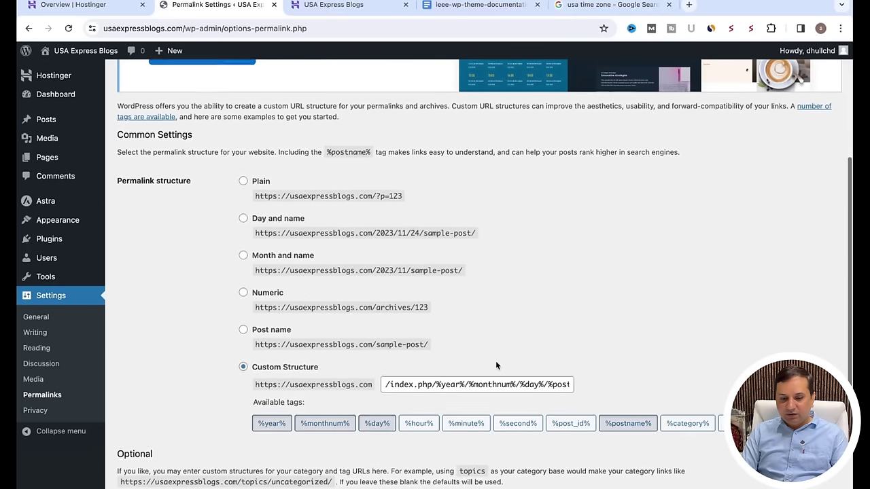
{"action": "left_click", "coordinate": [243, 321]}
{"action": "scroll", "coordinate": [564, 299], "scroll_direction": "down", "scroll_amount": 2}
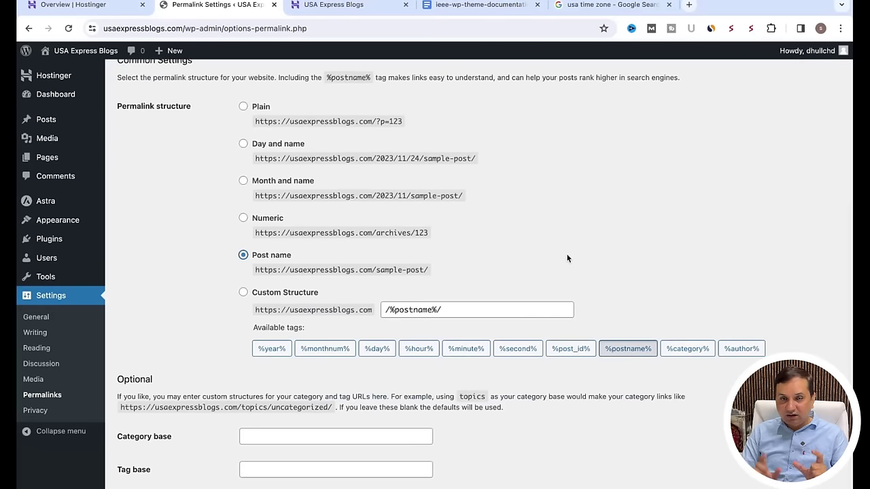
{"action": "scroll", "coordinate": [586, 265], "scroll_direction": "down", "scroll_amount": 1}
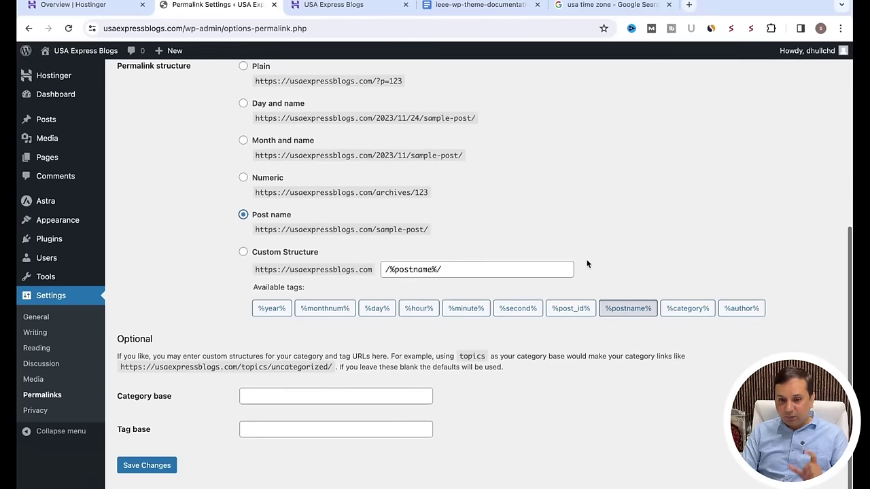
{"action": "scroll", "coordinate": [581, 229], "scroll_direction": "up", "scroll_amount": 2}
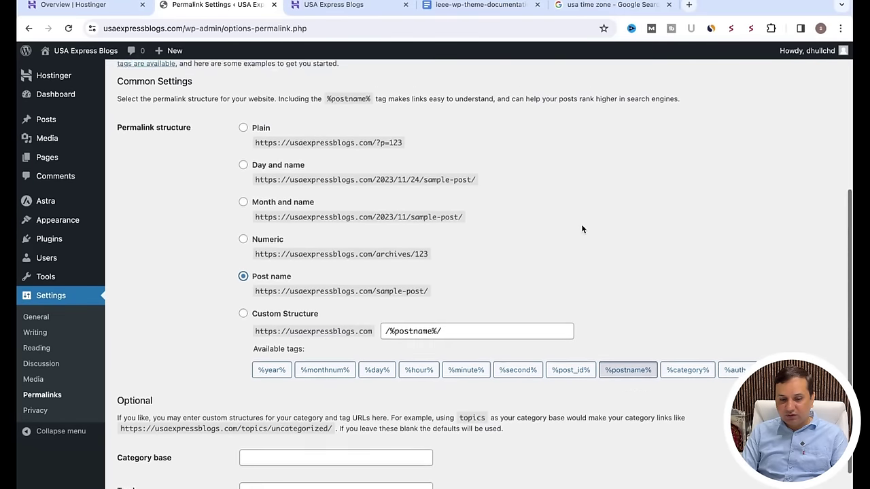
{"action": "left_click", "coordinate": [157, 486]}
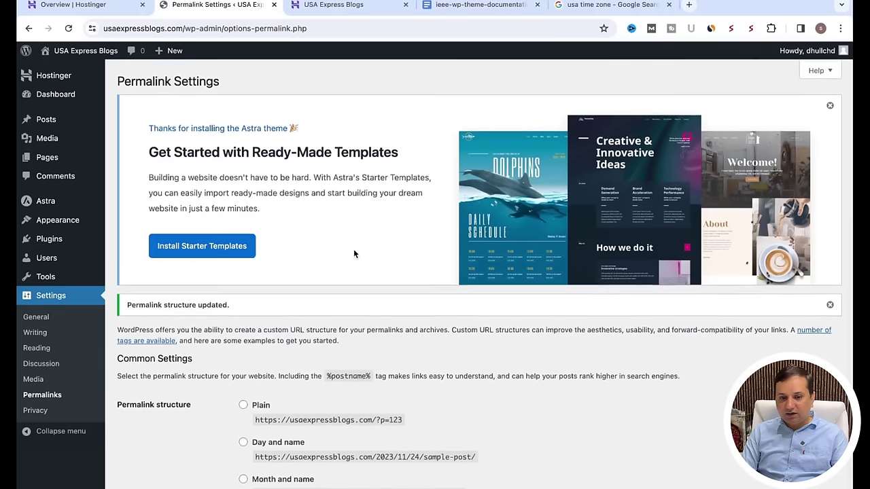
Go to Appearance > Themes and view Astra 4.5.1 as the active theme
{"action": "mouse_move", "coordinate": [64, 221]}
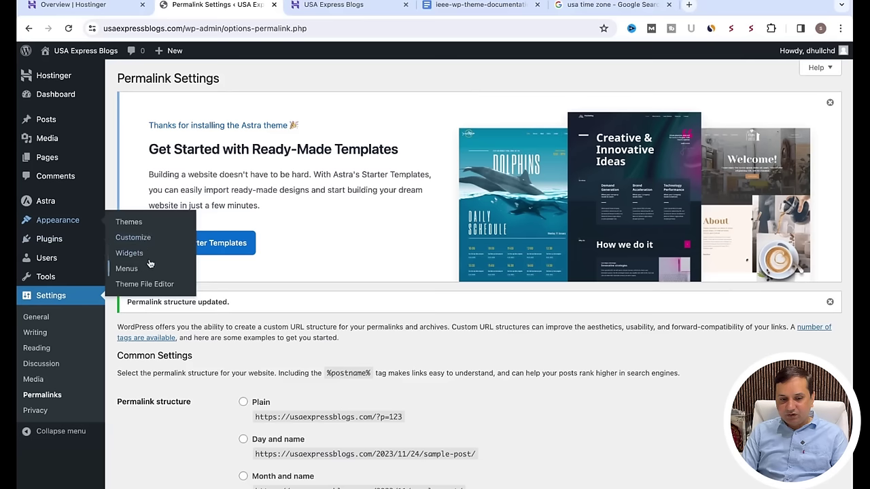
{"action": "mouse_move", "coordinate": [99, 241]}
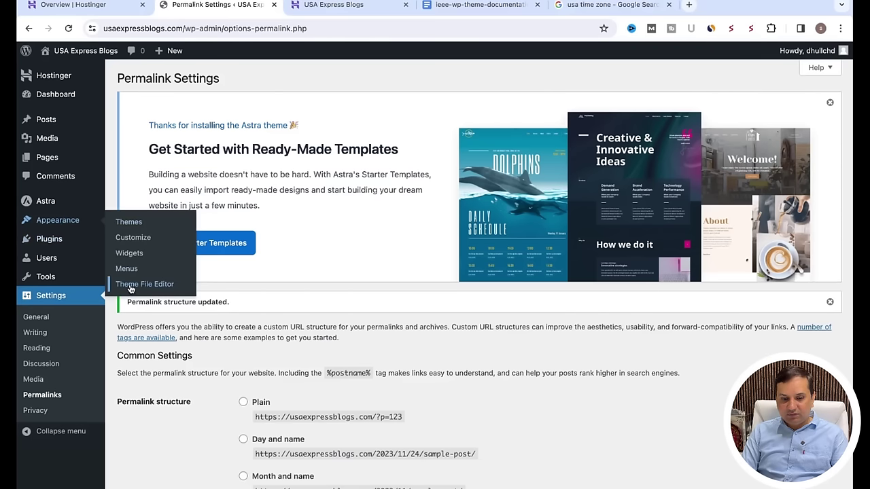
{"action": "left_click", "coordinate": [134, 224]}
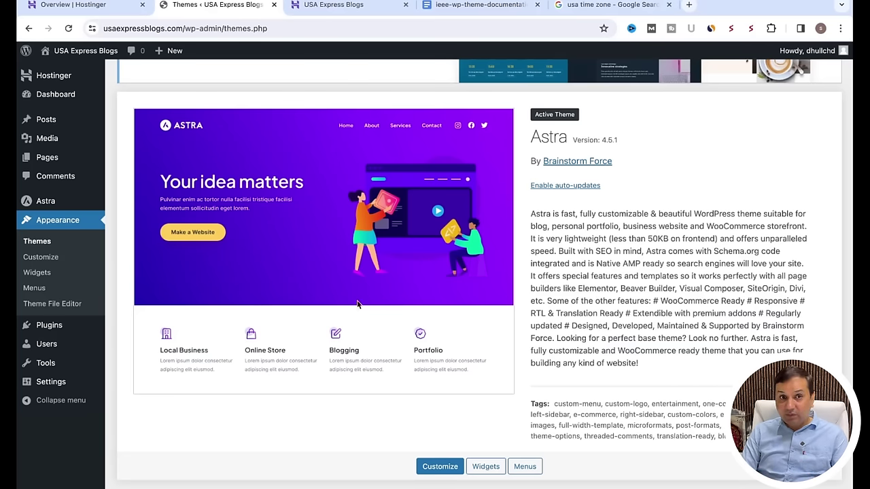
{"action": "scroll", "coordinate": [357, 315], "scroll_direction": "up", "scroll_amount": 1}
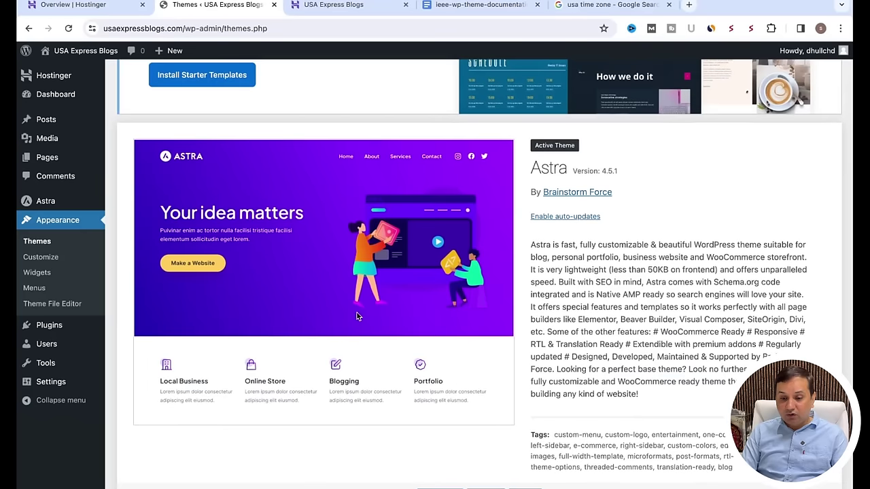
{"action": "scroll", "coordinate": [357, 315], "scroll_direction": "up", "scroll_amount": 1}
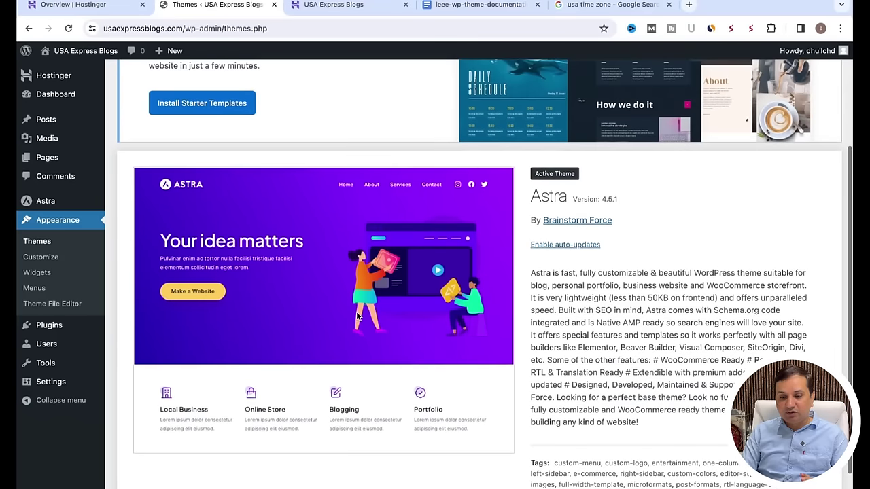
{"action": "scroll", "coordinate": [357, 316], "scroll_direction": "down", "scroll_amount": 2}
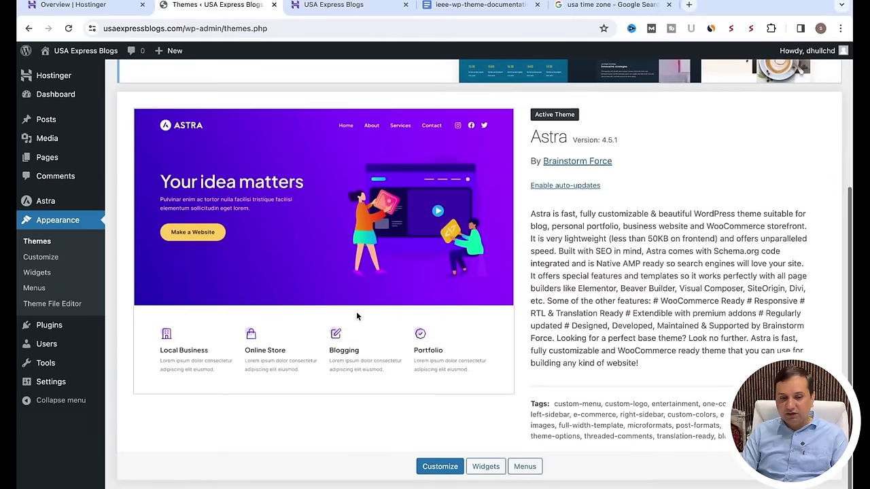
{"action": "scroll", "coordinate": [357, 315], "scroll_direction": "up", "scroll_amount": 2}
Upload astra-Pro-plugin-bijfya.zip through Plugins > Add New Plugin and install it
{"action": "mouse_move", "coordinate": [60, 328]}
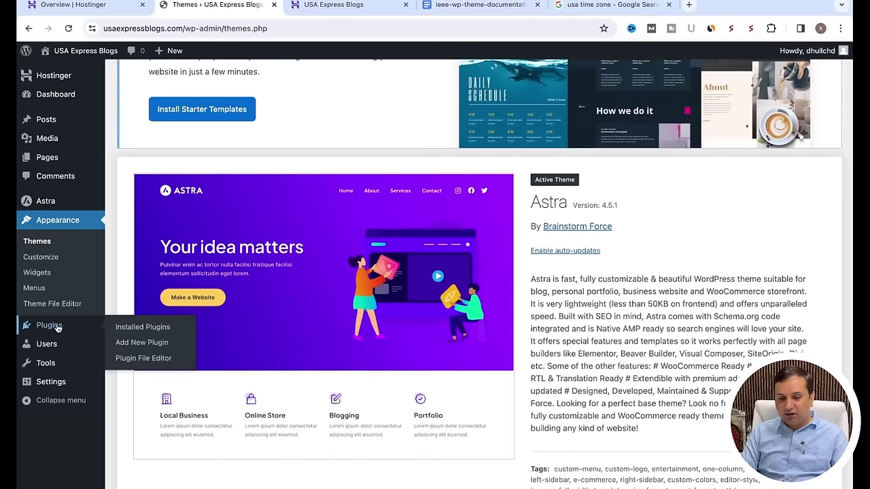
{"action": "left_click", "coordinate": [131, 343]}
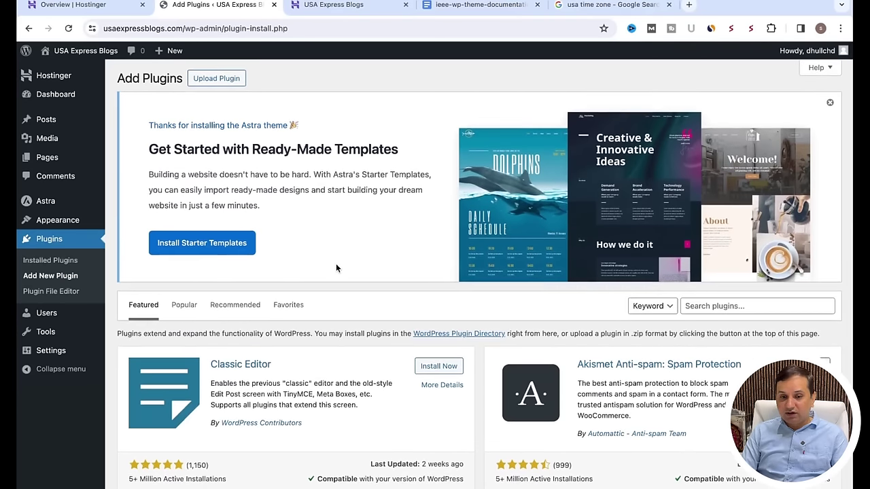
{"action": "left_click", "coordinate": [216, 78]}
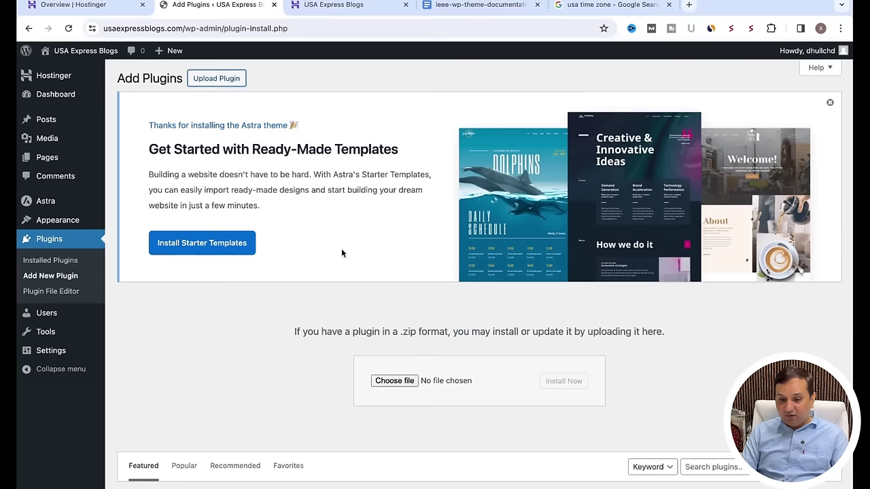
{"action": "left_click", "coordinate": [393, 382]}
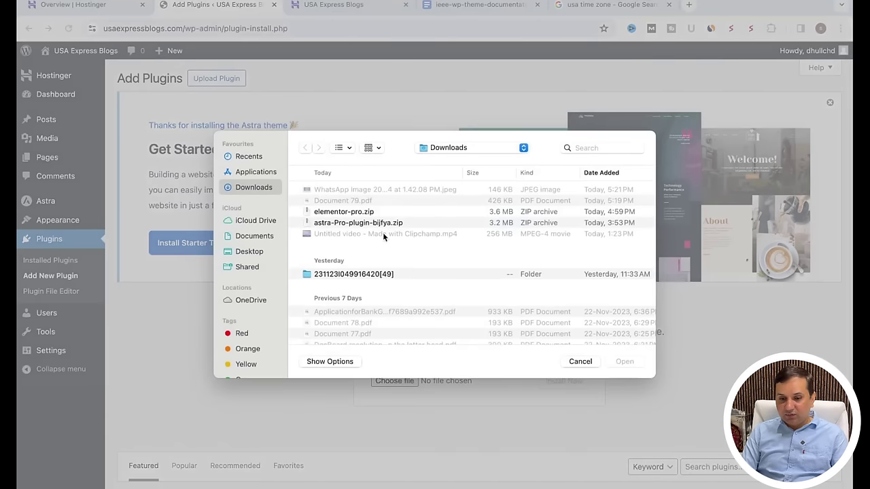
{"action": "left_click", "coordinate": [373, 224]}
{"action": "left_click", "coordinate": [626, 364]}
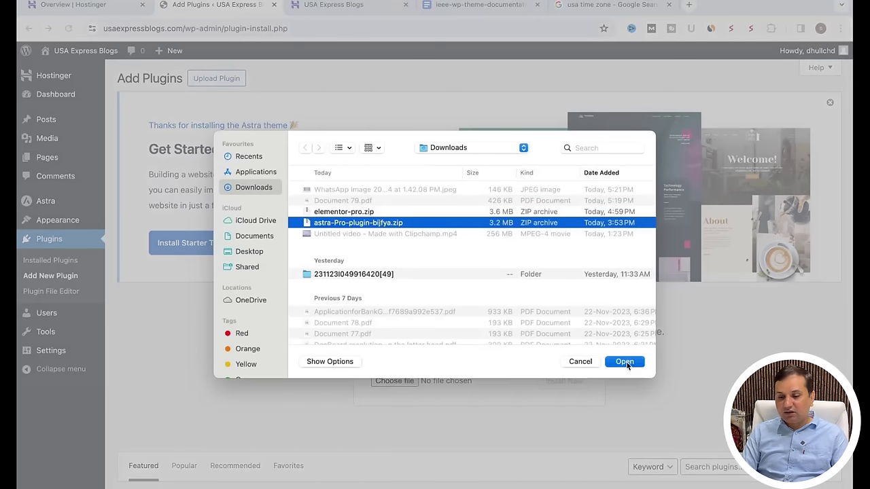
{"action": "left_click", "coordinate": [563, 381]}
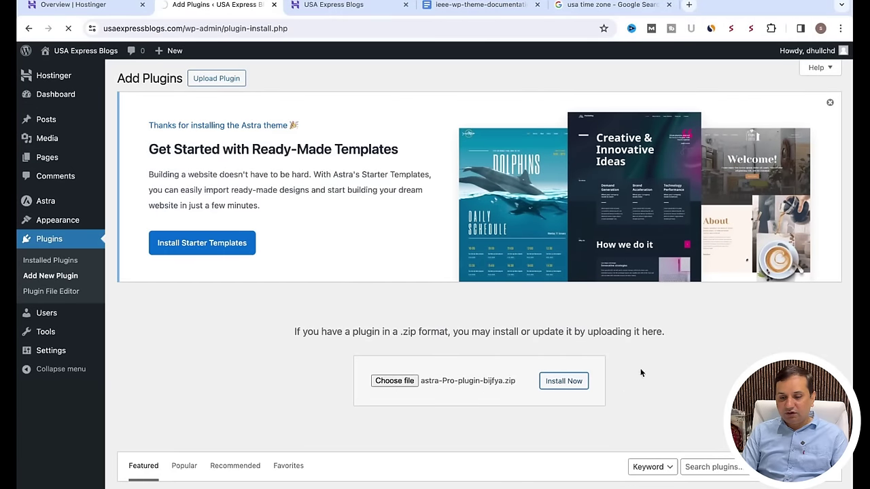
{"action": "scroll", "coordinate": [648, 408], "scroll_direction": "down", "scroll_amount": 2}
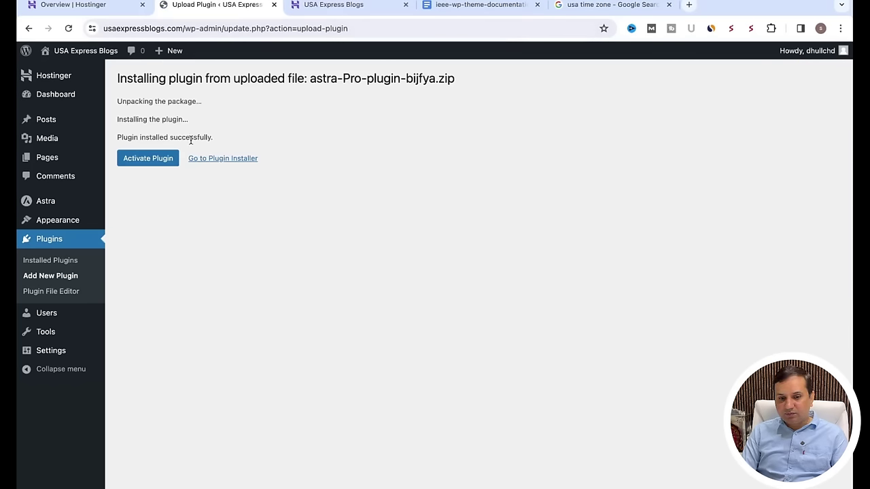
{"action": "left_click", "coordinate": [148, 163]}
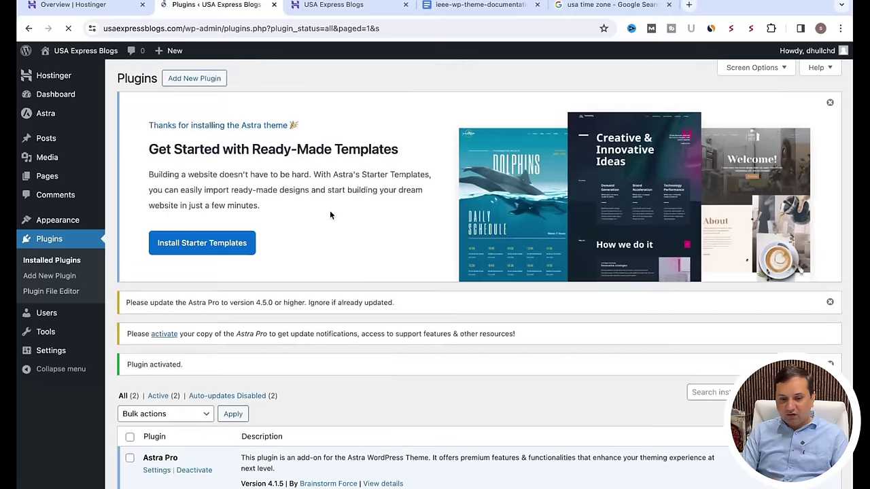
{"action": "scroll", "coordinate": [367, 257], "scroll_direction": "down", "scroll_amount": 3}
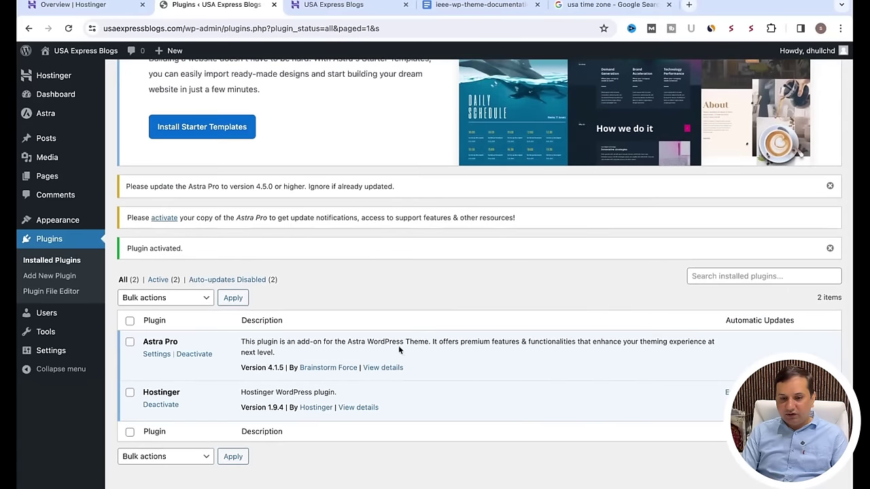
{"action": "scroll", "coordinate": [413, 314], "scroll_direction": "up", "scroll_amount": 2}
{"action": "scroll", "coordinate": [413, 313], "scroll_direction": "up", "scroll_amount": 4}
{"action": "scroll", "coordinate": [413, 311], "scroll_direction": "down", "scroll_amount": 5}
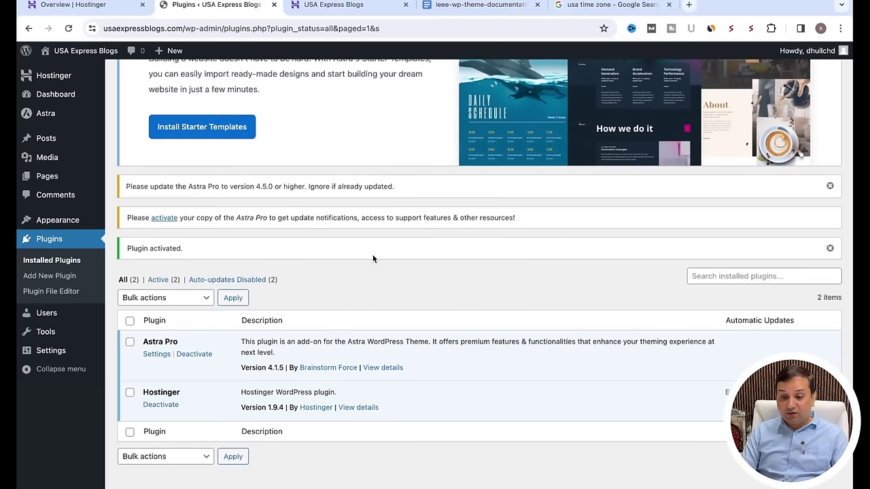
{"action": "scroll", "coordinate": [373, 256], "scroll_direction": "up", "scroll_amount": 3}
Bring up the docs' Step 3 page list: Home, About Us, Contact Us, Blogs
{"action": "left_click", "coordinate": [475, 5]}
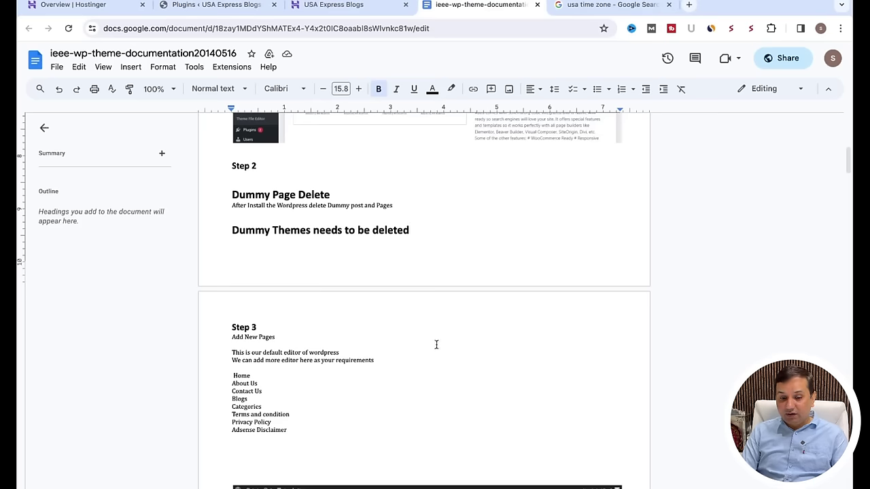
{"action": "scroll", "coordinate": [436, 345], "scroll_direction": "down", "scroll_amount": 4}
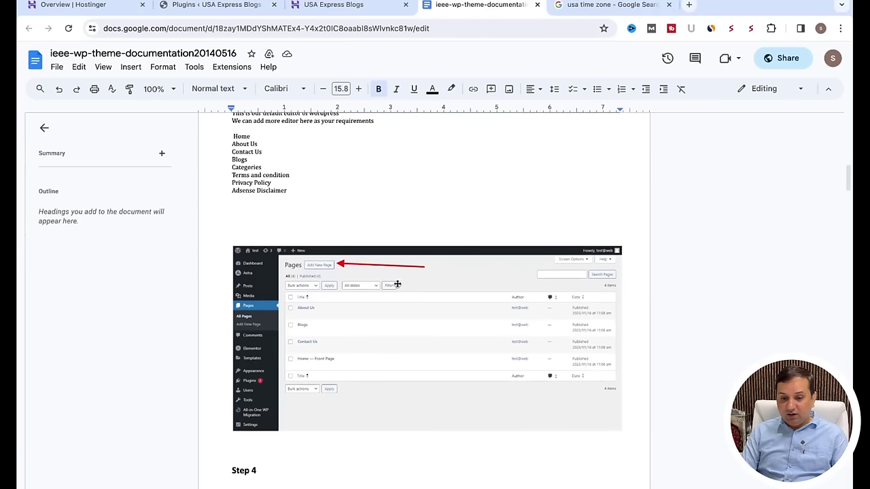
{"action": "scroll", "coordinate": [413, 211], "scroll_direction": "up", "scroll_amount": 2}
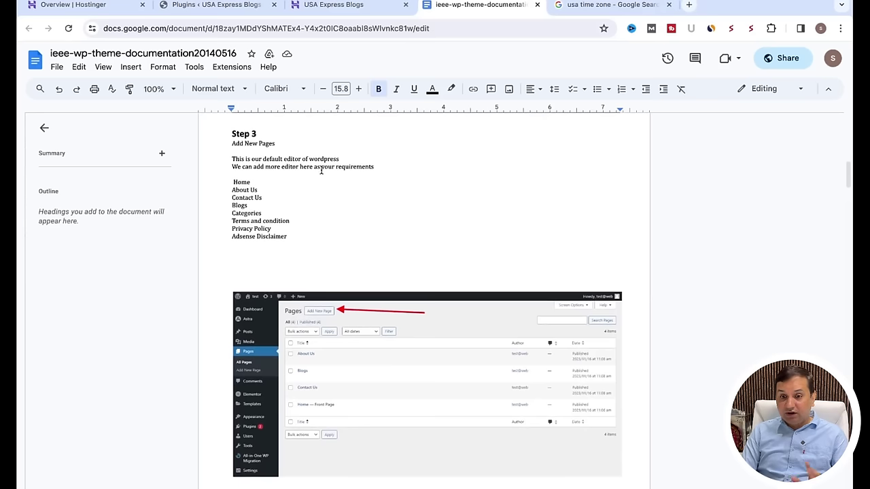
Reload the live site, then open Pages > All Pages, which lists only the Privacy Policy draft
{"action": "left_click", "coordinate": [305, 6]}
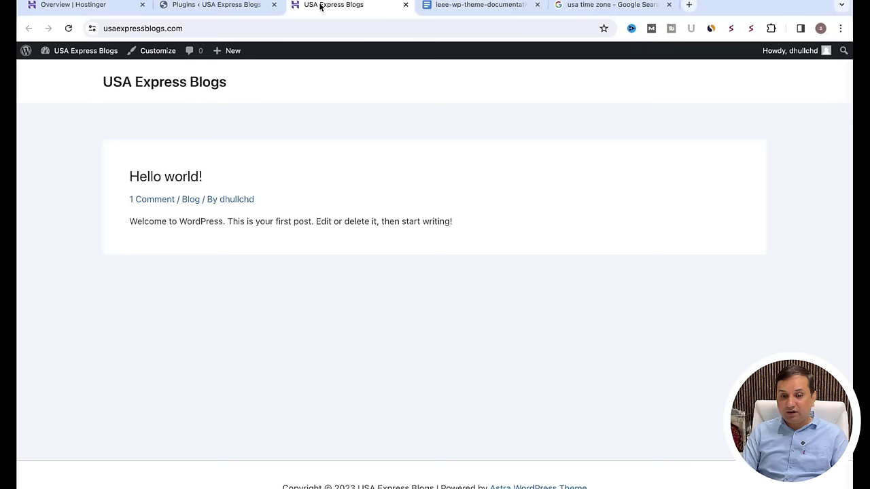
{"action": "left_click", "coordinate": [68, 28]}
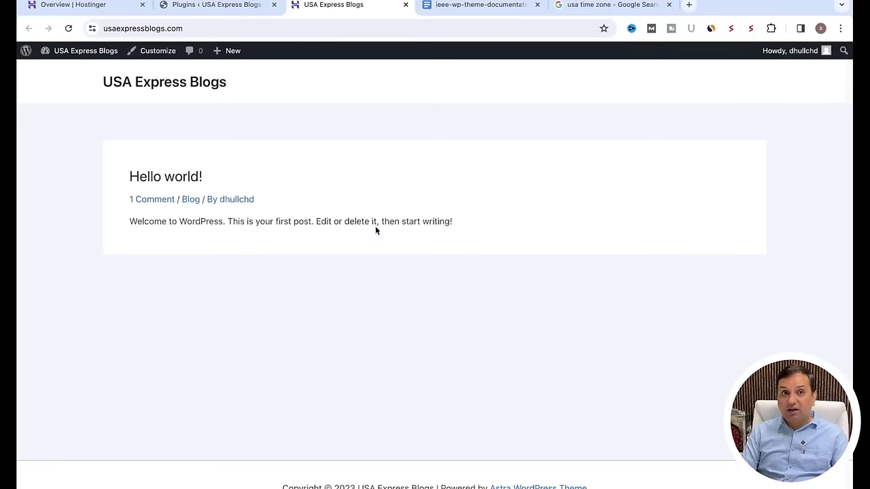
{"action": "left_click", "coordinate": [210, 6]}
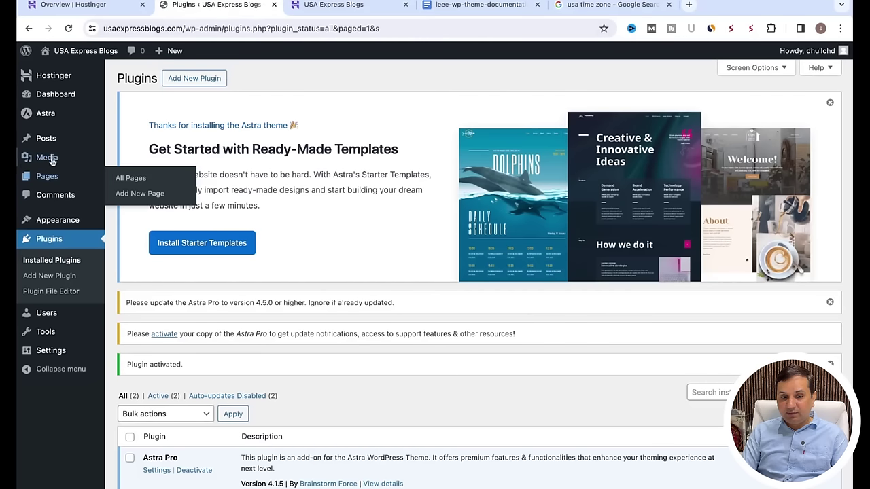
{"action": "mouse_move", "coordinate": [61, 144]}
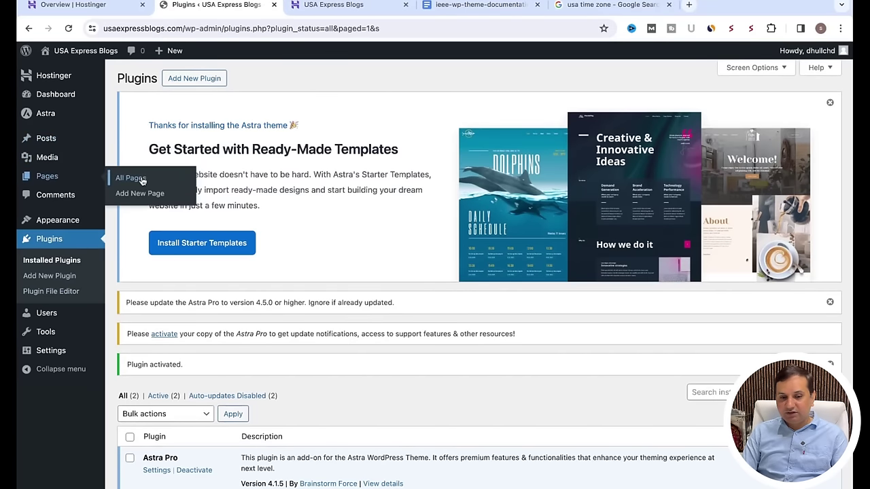
{"action": "left_click", "coordinate": [145, 180]}
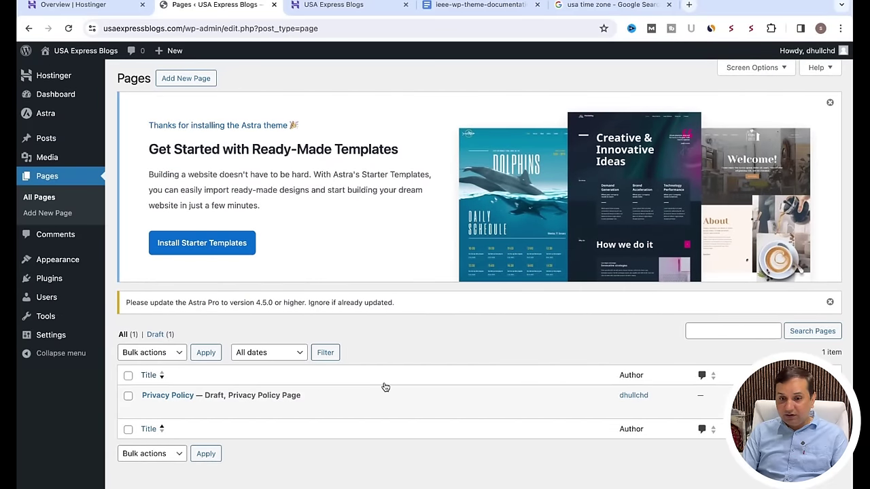
Review the Step 3 page checklist in the documentation, then return to the WordPress Pages list
{"action": "left_click", "coordinate": [490, 5]}
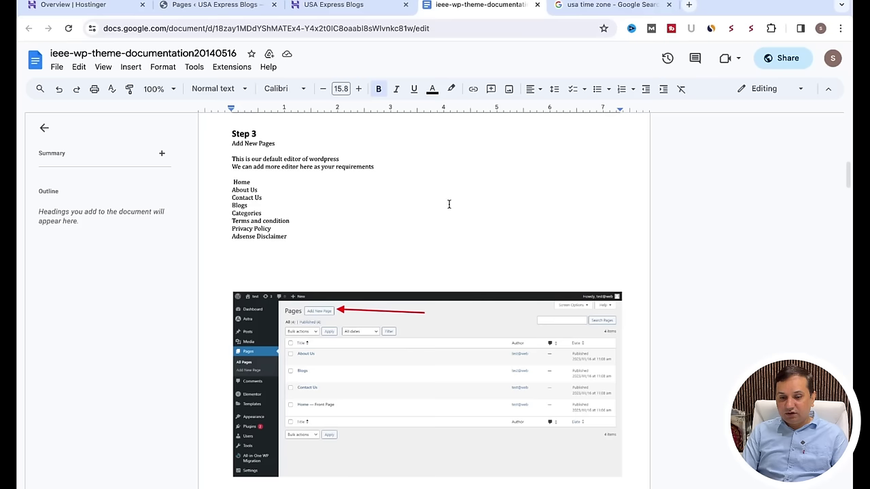
{"action": "scroll", "coordinate": [398, 228], "scroll_direction": "up", "scroll_amount": 1}
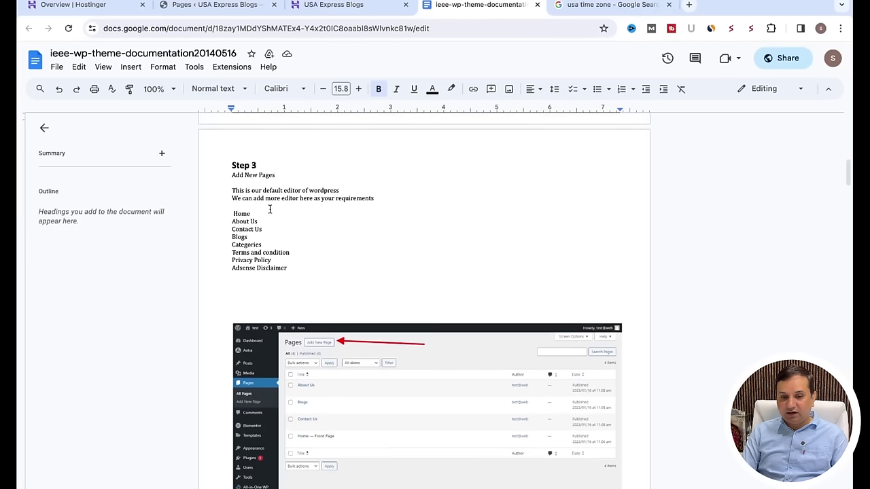
{"action": "scroll", "coordinate": [354, 244], "scroll_direction": "up", "scroll_amount": 1}
{"action": "scroll", "coordinate": [354, 245], "scroll_direction": "up", "scroll_amount": 2}
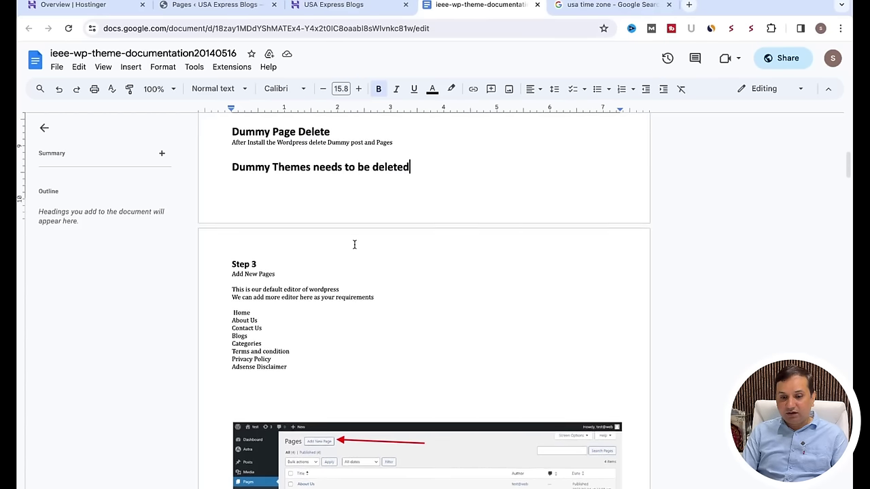
{"action": "scroll", "coordinate": [353, 245], "scroll_direction": "down", "scroll_amount": 3}
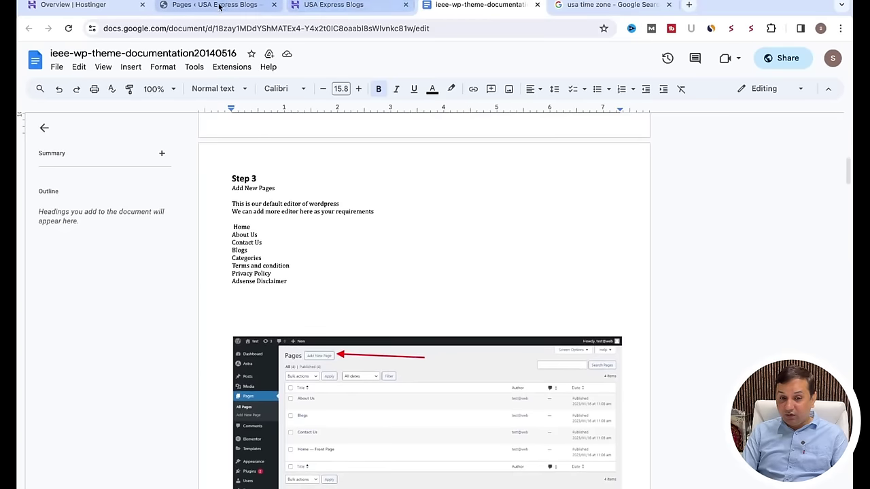
{"action": "left_click", "coordinate": [246, 6]}
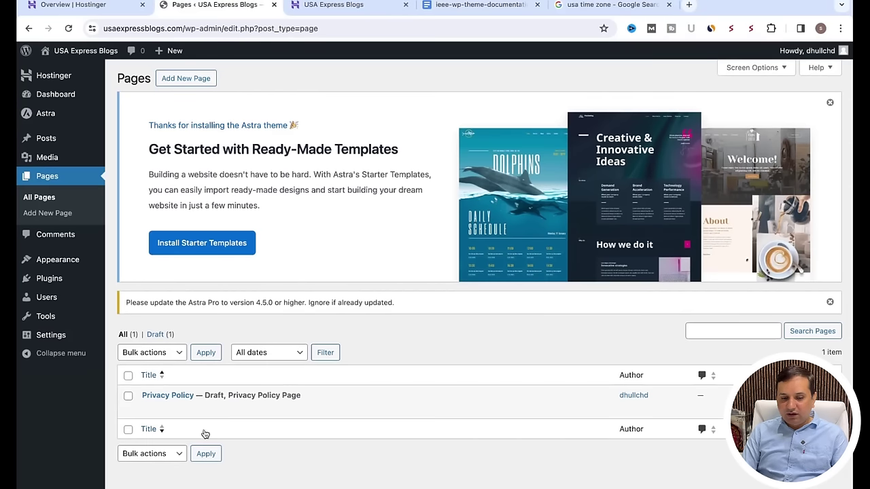
Start a new page and step through the block editor welcome guide
{"action": "mouse_move", "coordinate": [285, 403]}
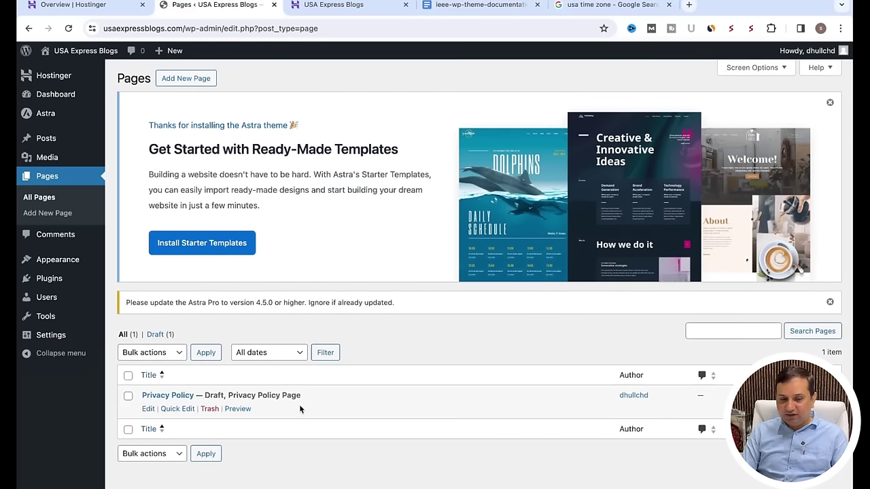
{"action": "left_click", "coordinate": [48, 213]}
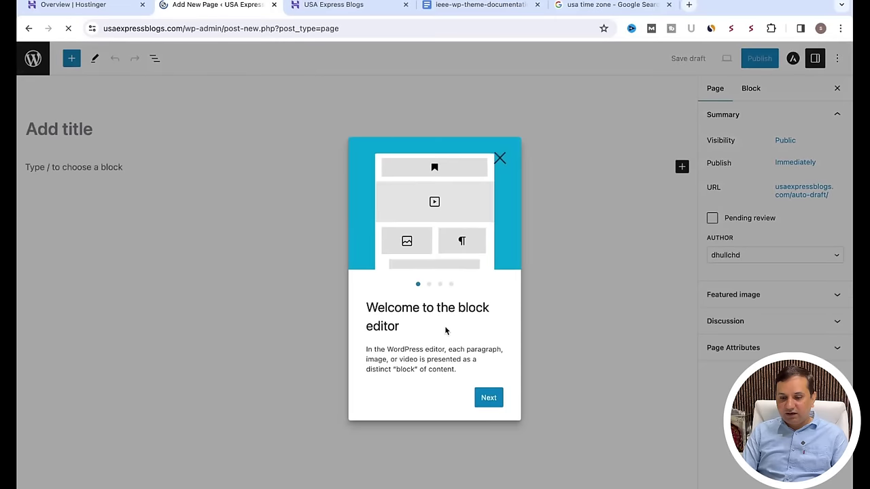
{"action": "left_click", "coordinate": [489, 407]}
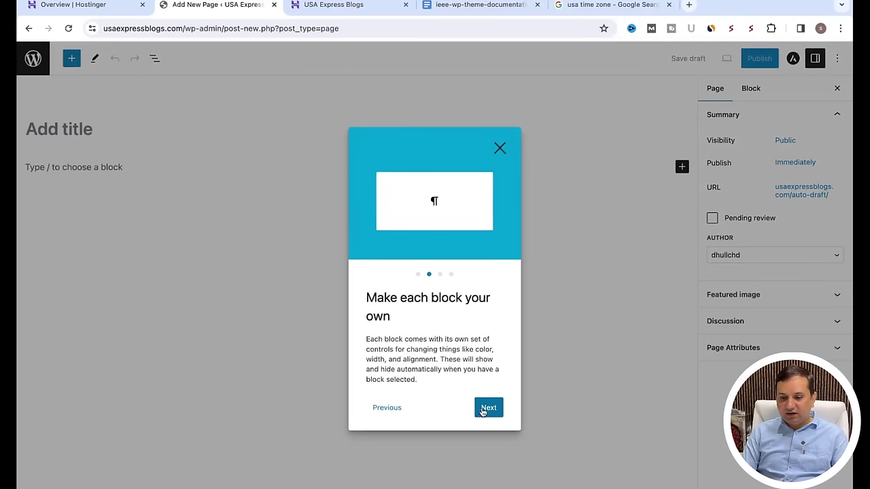
{"action": "left_click", "coordinate": [492, 410]}
{"action": "left_click", "coordinate": [489, 404]}
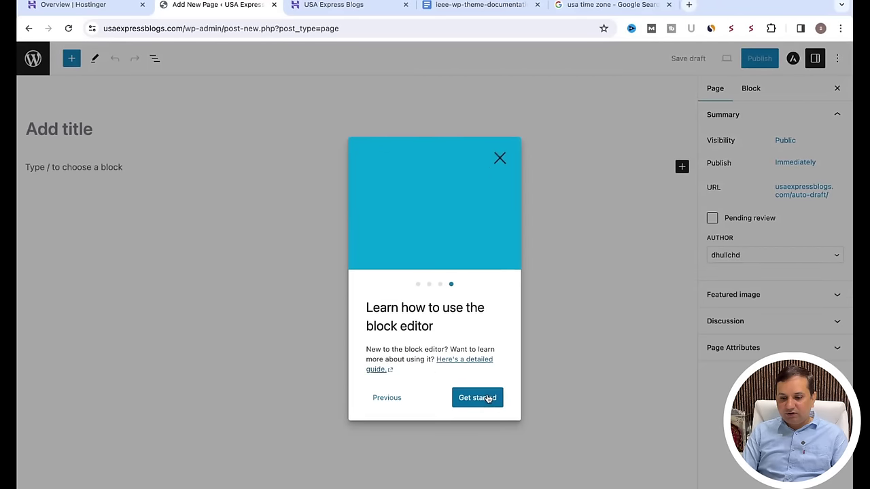
{"action": "left_click", "coordinate": [486, 400]}
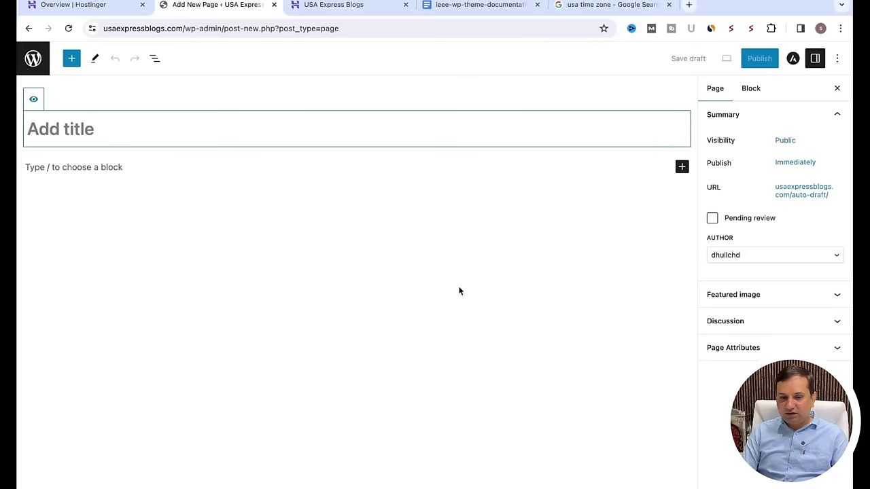
Publish a page titled 'Home', then start another blank page
{"action": "type", "text": "Home"}
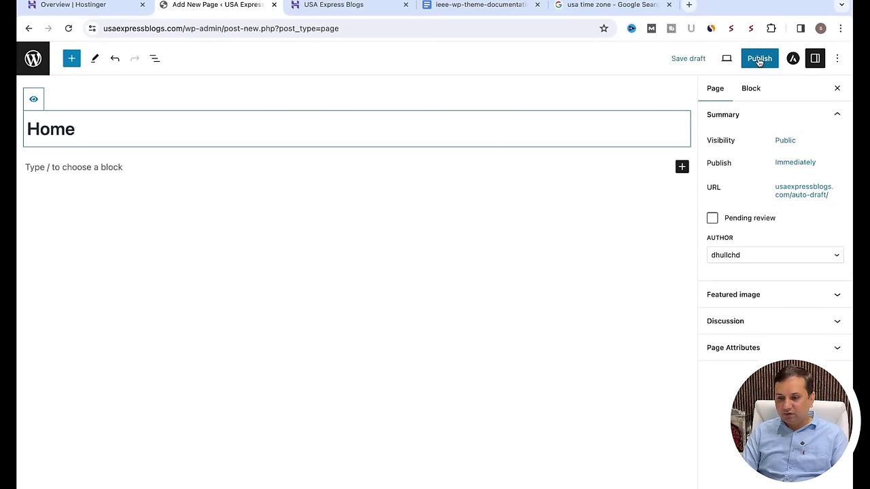
{"action": "left_click", "coordinate": [759, 60]}
{"action": "left_click", "coordinate": [736, 59]}
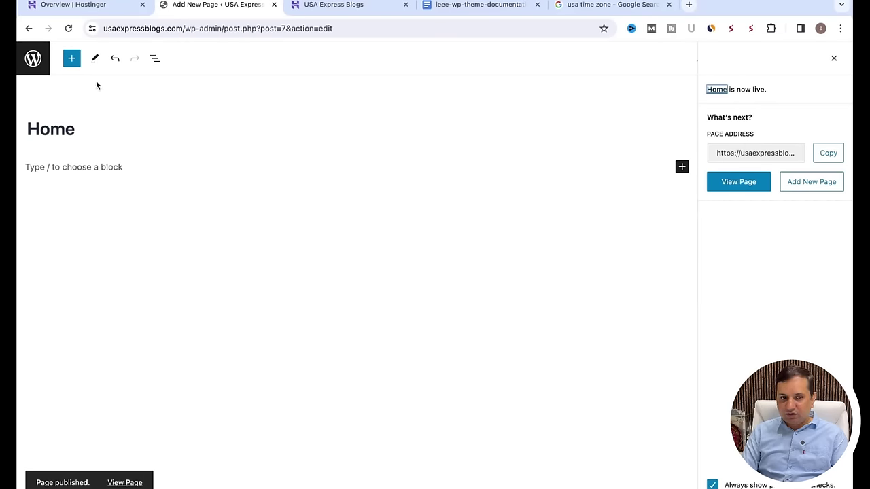
{"action": "left_click", "coordinate": [34, 60]}
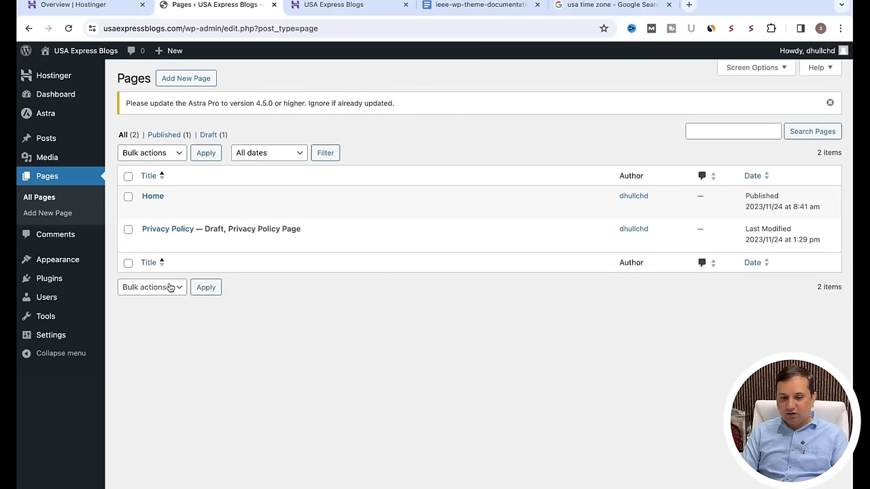
{"action": "left_click", "coordinate": [191, 80]}
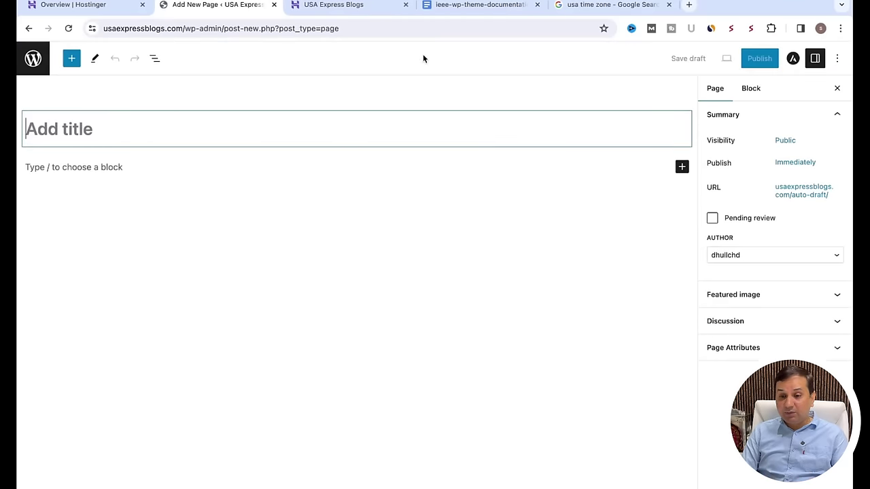
{"action": "left_click", "coordinate": [482, 5]}
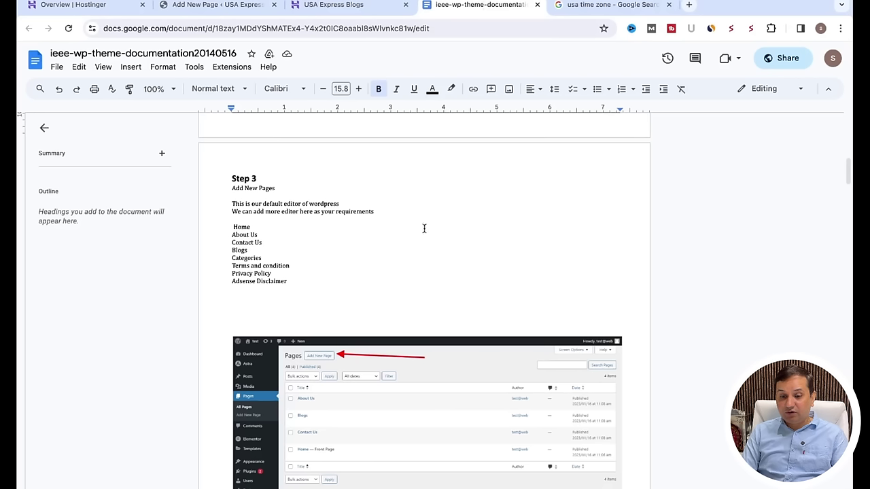
Copy 'About Us' from the Step 3 checklist in the documentation
{"action": "left_click", "coordinate": [241, 227]}
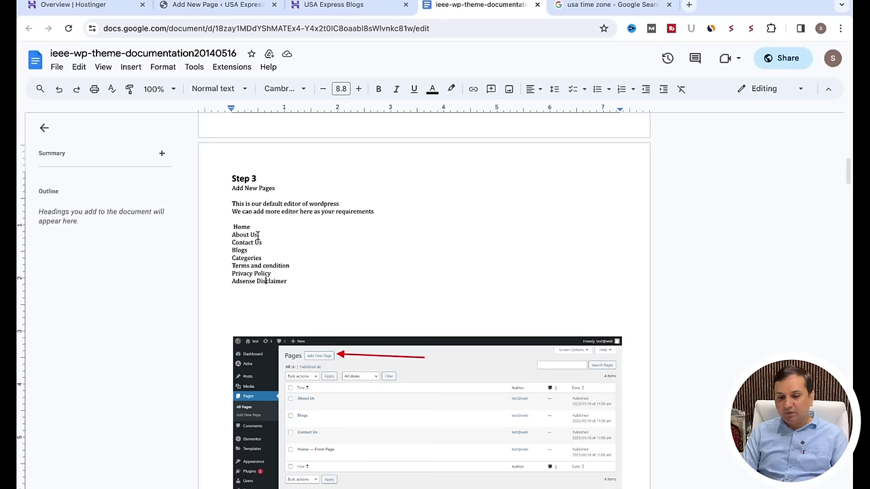
{"action": "left_click_drag", "start_coordinate": [257, 235], "coordinate": [233, 236]}
{"action": "key", "text": "super+c"}
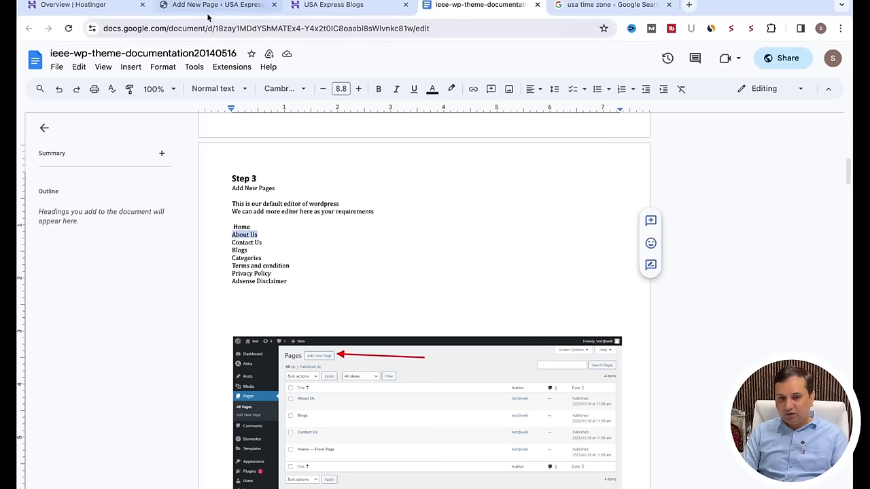
{"action": "left_click", "coordinate": [117, 10]}
Paste 'About Us' as the page title, publish it, and go back to All Pages
{"action": "left_click", "coordinate": [234, 9]}
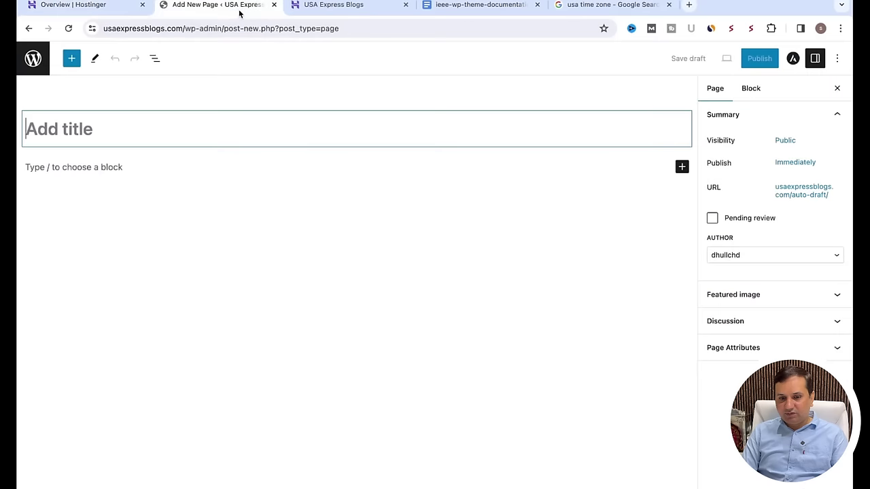
{"action": "key", "text": "super+v"}
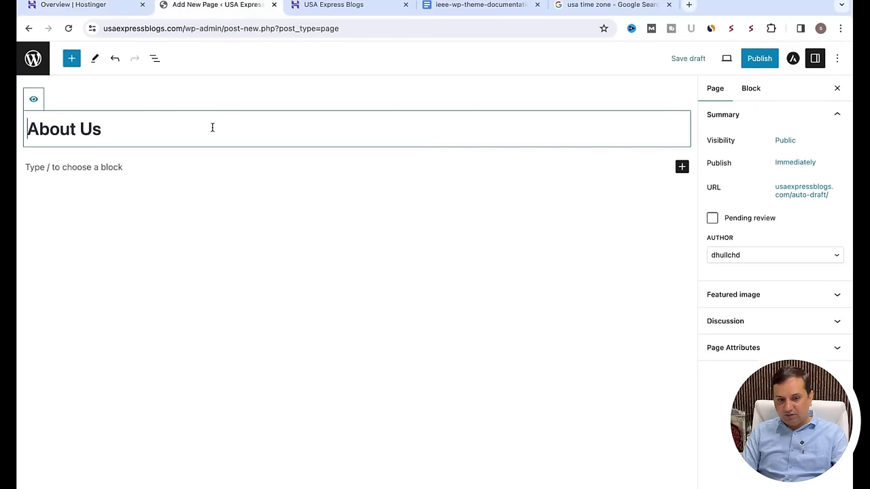
{"action": "left_click", "coordinate": [759, 60]}
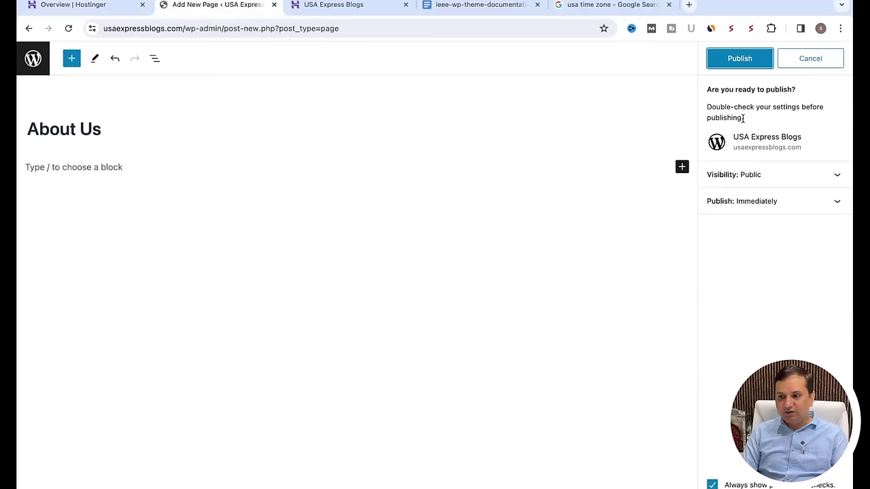
{"action": "left_click", "coordinate": [742, 59]}
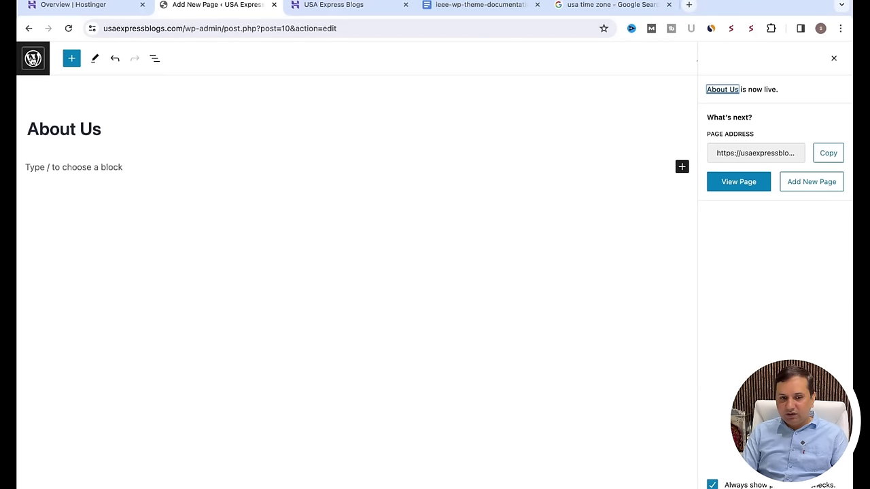
{"action": "left_click", "coordinate": [32, 58]}
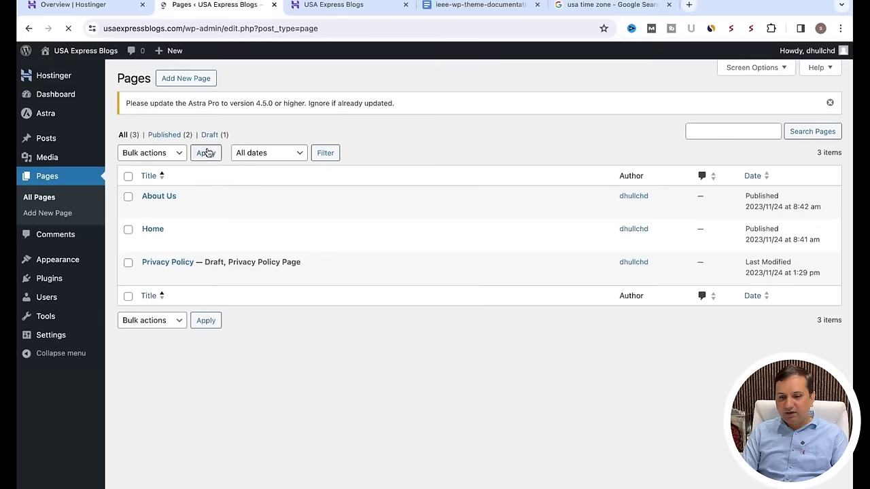
{"action": "mouse_move", "coordinate": [229, 242]}
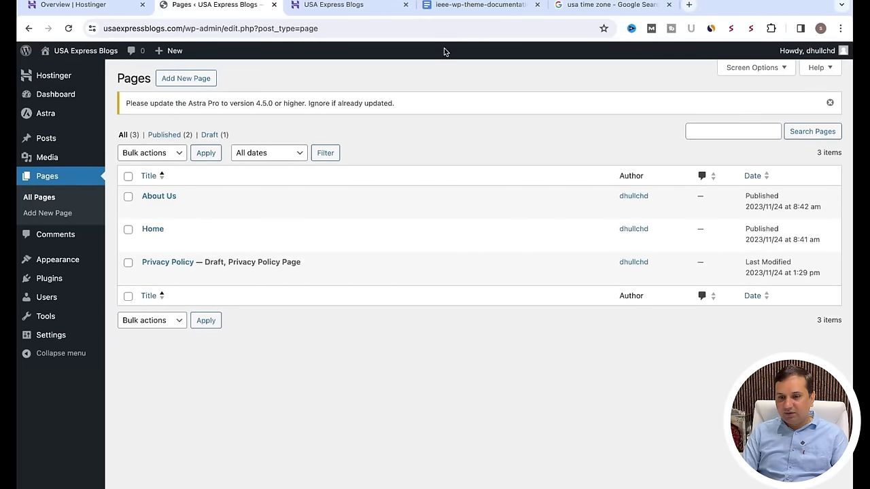
Mark Home and About Us as done in the documentation's page checklist
{"action": "left_click", "coordinate": [476, 5]}
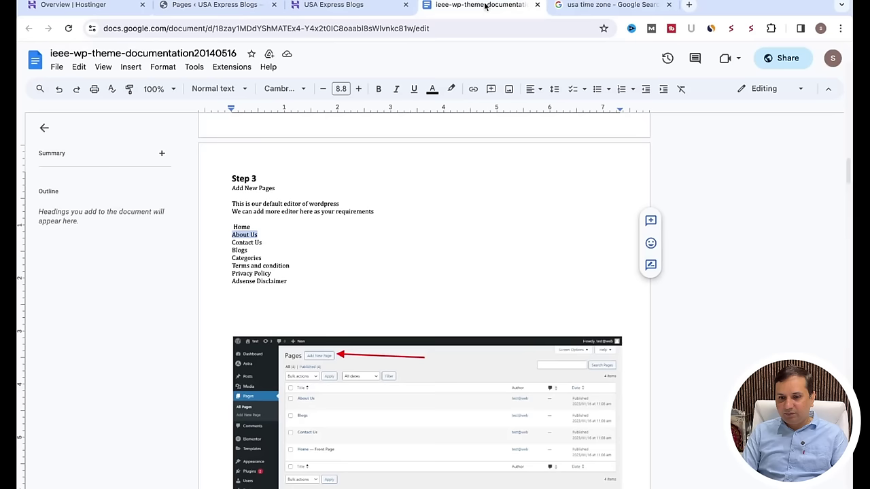
{"action": "left_click", "coordinate": [270, 234]}
{"action": "key", "text": "Up"}
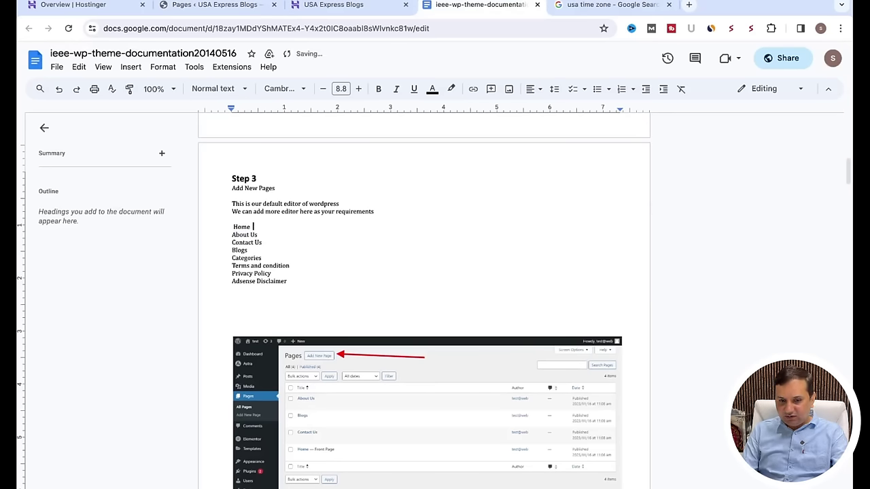
{"action": "type", "text": "- done"}
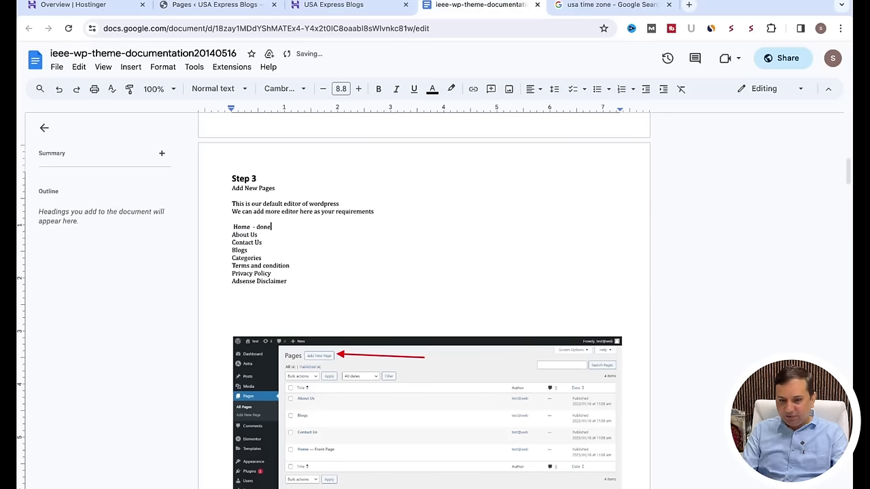
{"action": "left_click", "coordinate": [269, 236]}
{"action": "type", "text": "- done"}
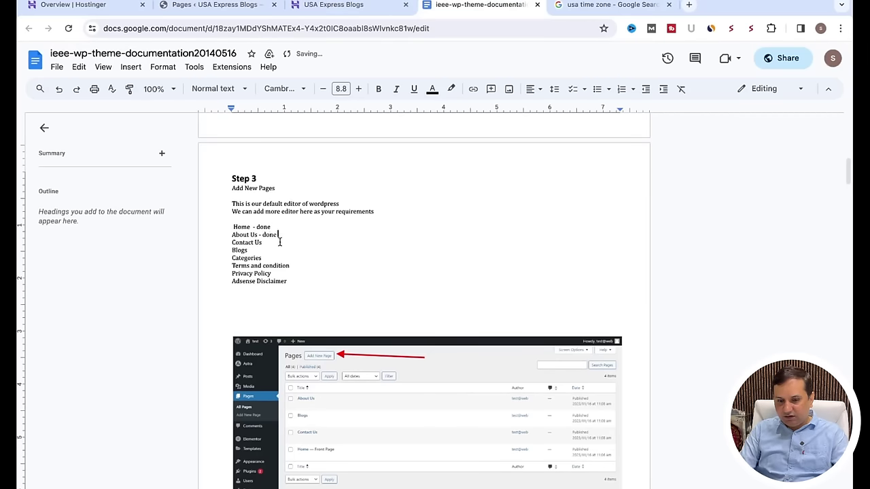
{"action": "left_click_drag", "start_coordinate": [262, 242], "coordinate": [233, 244]}
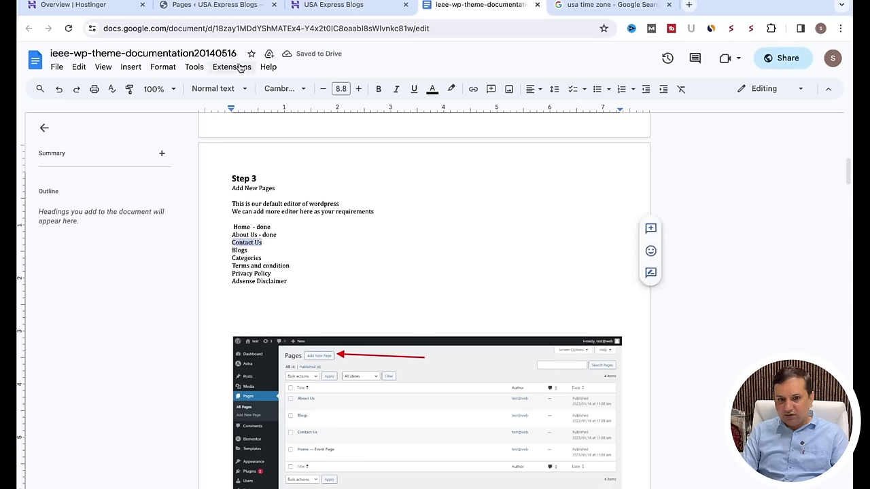
{"action": "left_click", "coordinate": [182, 6]}
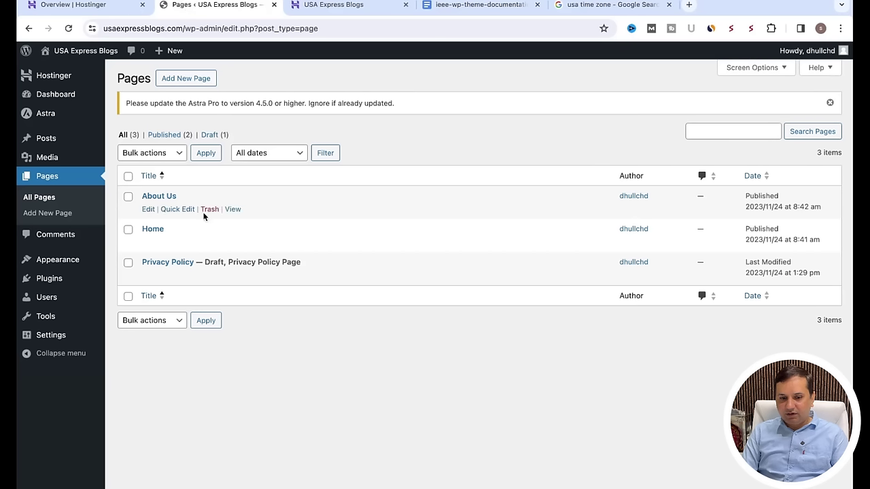
Create and publish a page titled 'Contact Us', then leave the editor
{"action": "left_click", "coordinate": [189, 79]}
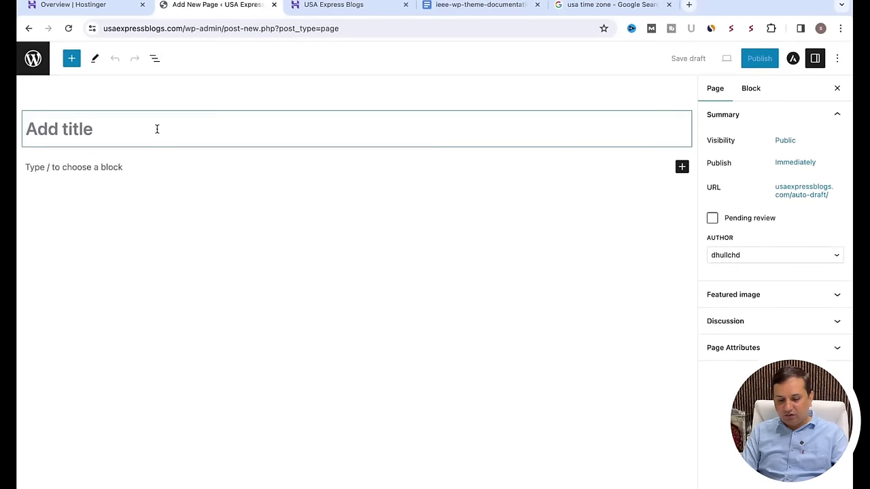
{"action": "type", "text": "Contact Us"}
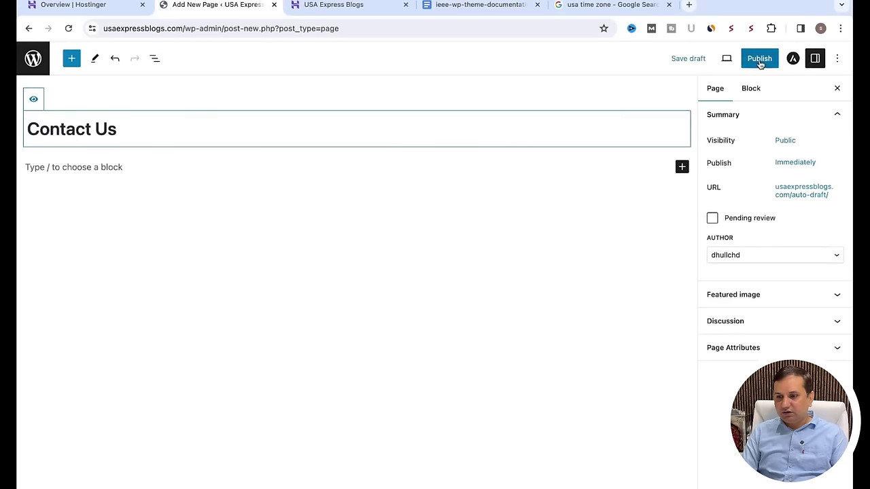
{"action": "left_click", "coordinate": [759, 59]}
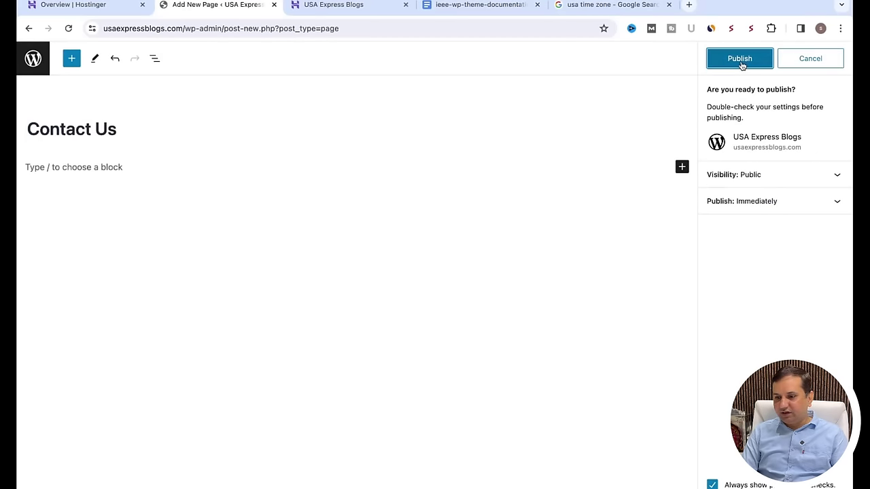
{"action": "left_click", "coordinate": [740, 62]}
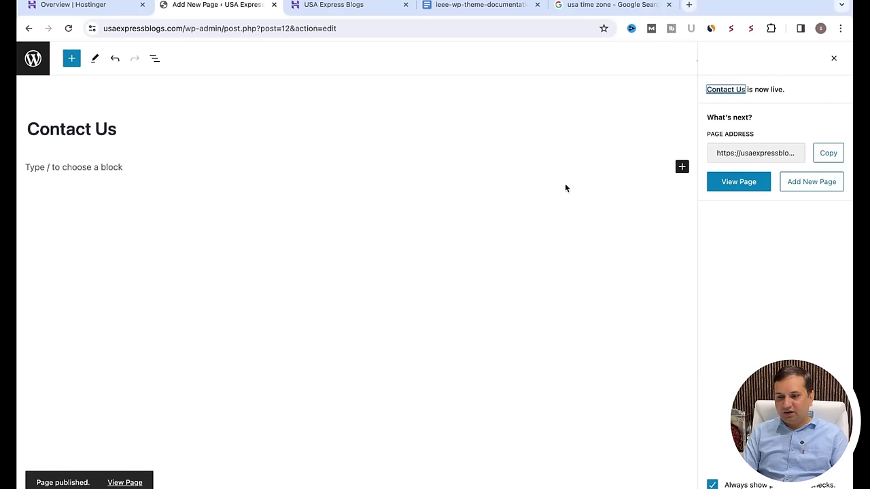
{"action": "left_click", "coordinate": [32, 61]}
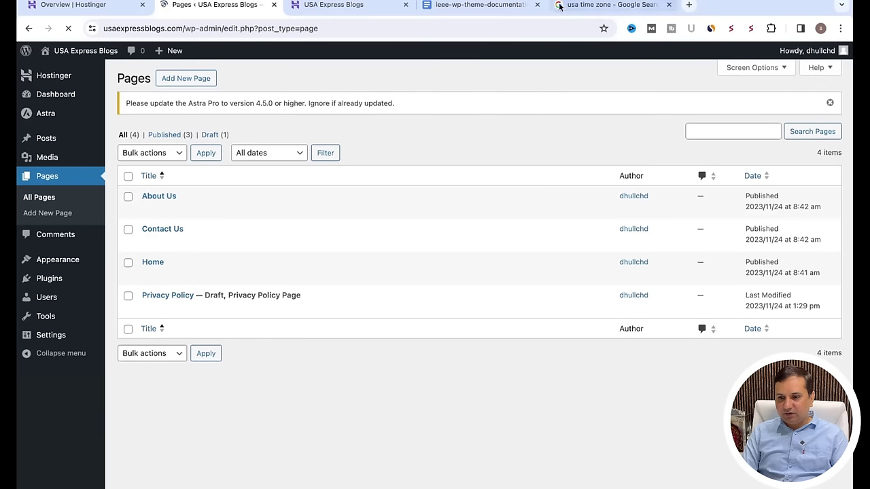
Add a done mark after Contact Us in the checklist and select the Blogs entry
{"action": "left_click", "coordinate": [497, 5]}
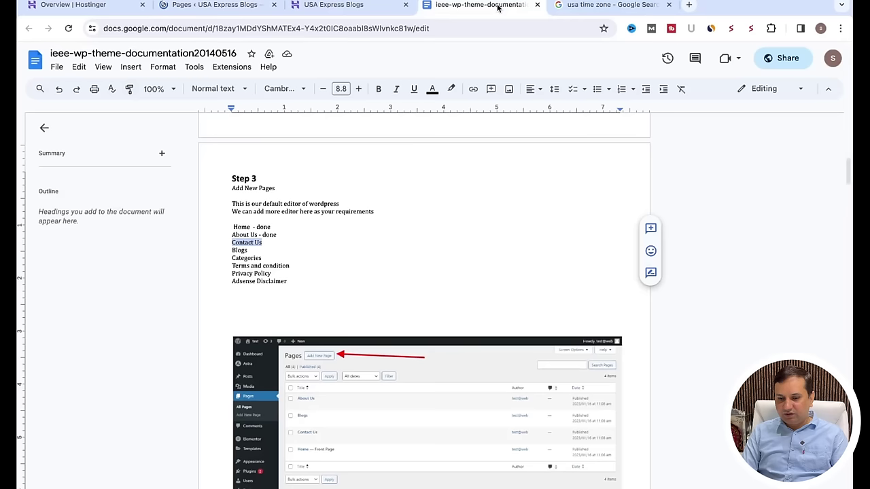
{"action": "left_click", "coordinate": [272, 244]}
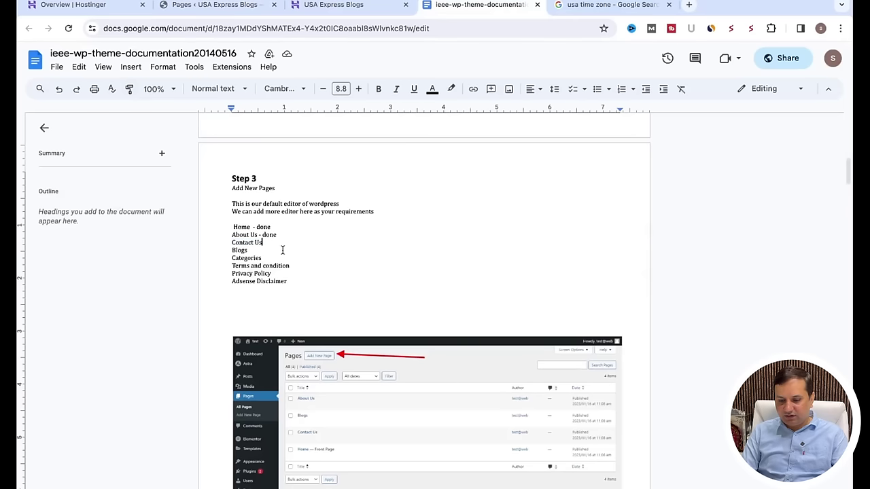
{"action": "type", "text": "- done"}
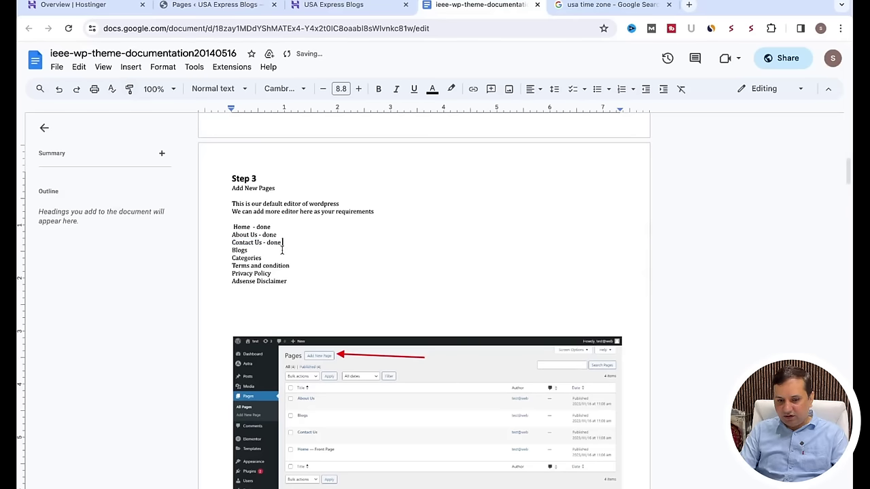
{"action": "type", "text": " - done"}
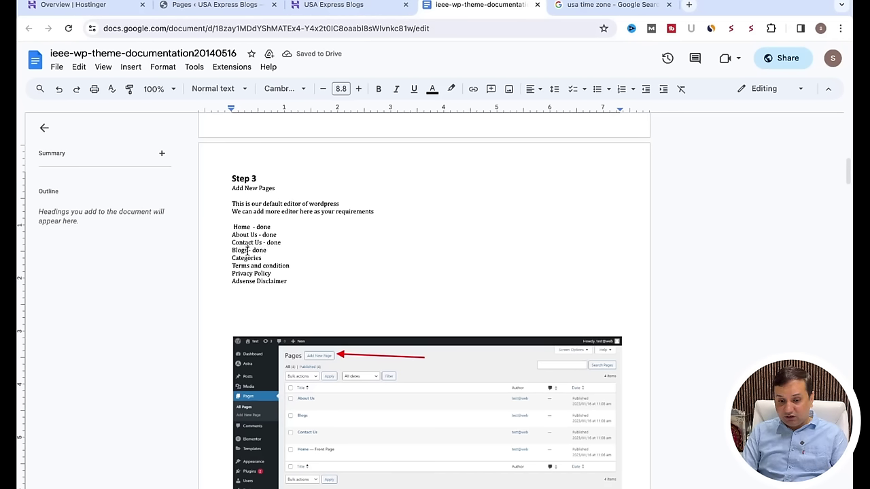
{"action": "left_click_drag", "start_coordinate": [248, 253], "coordinate": [233, 252]}
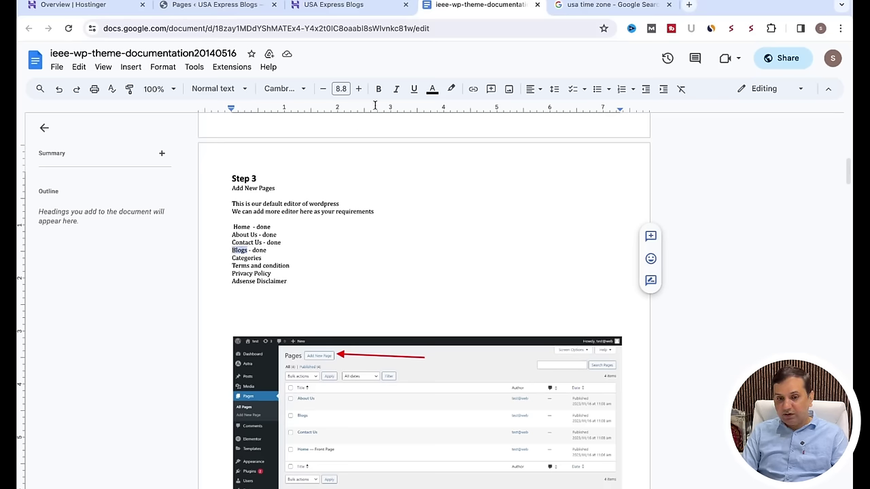
{"action": "left_click", "coordinate": [211, 5]}
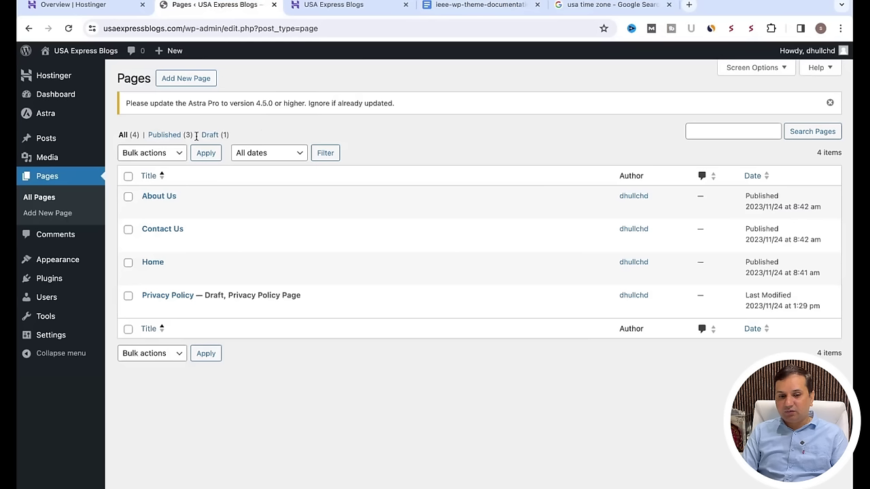
Create and publish a page titled 'Blogs', then leave the editor
{"action": "left_click", "coordinate": [187, 85]}
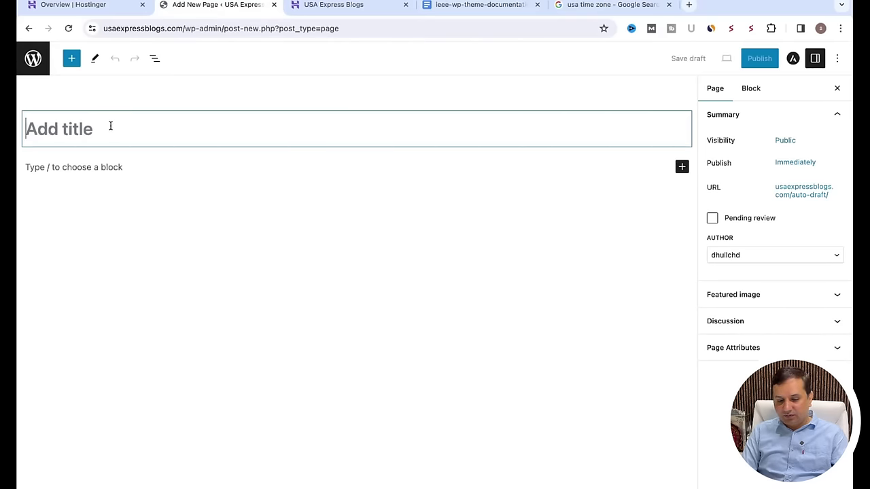
{"action": "type", "text": "Blogs"}
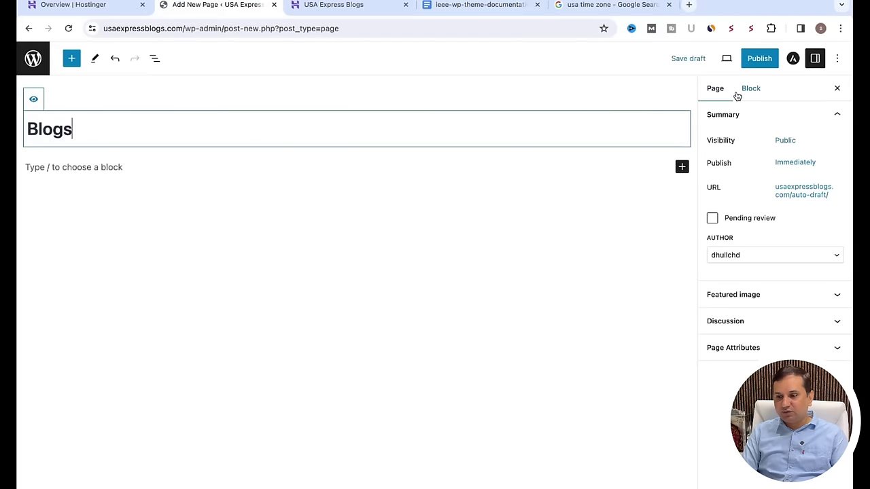
{"action": "left_click", "coordinate": [759, 60]}
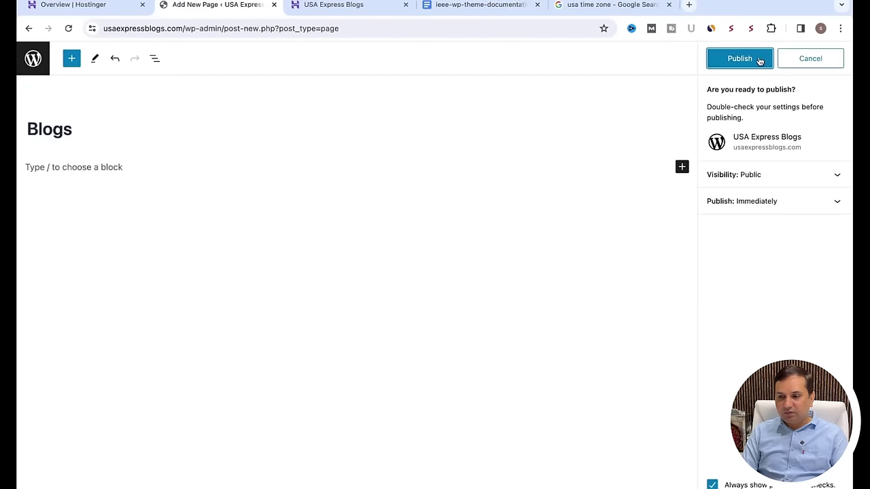
{"action": "left_click", "coordinate": [733, 58]}
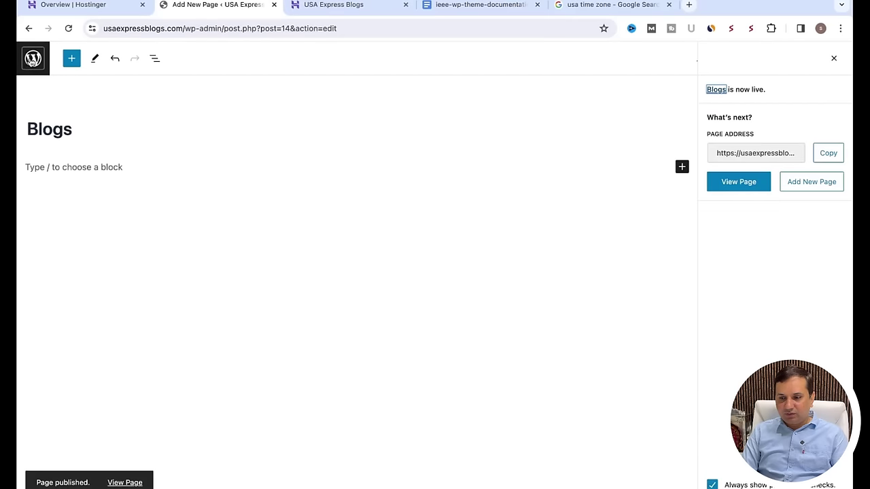
{"action": "left_click", "coordinate": [33, 59]}
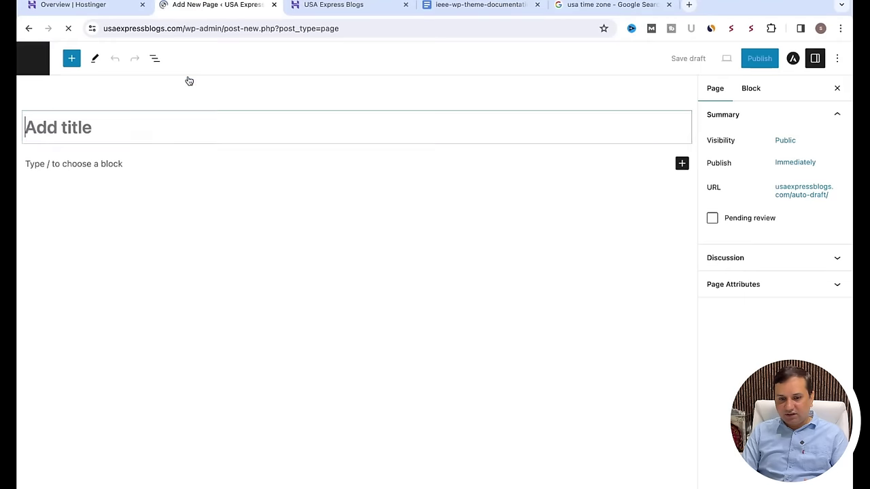
Append '-done' after Categories in the documentation's Step 3 page list
{"action": "left_click", "coordinate": [473, 8]}
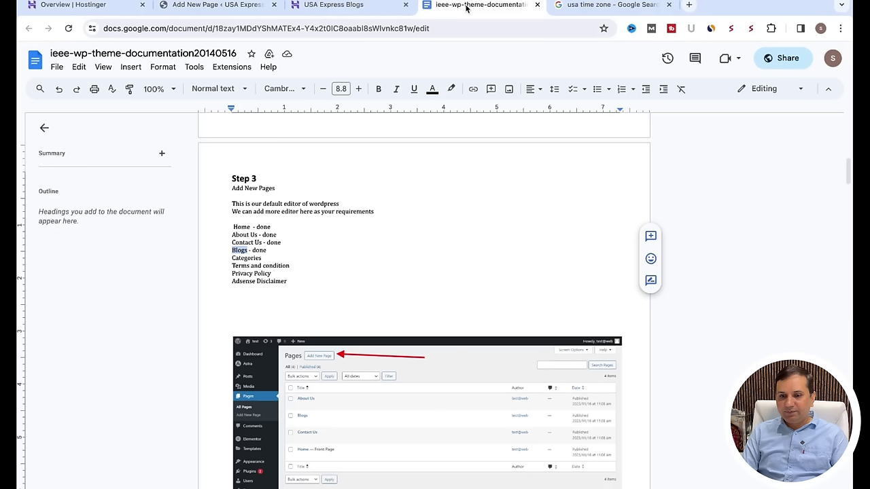
{"action": "left_click", "coordinate": [265, 258]}
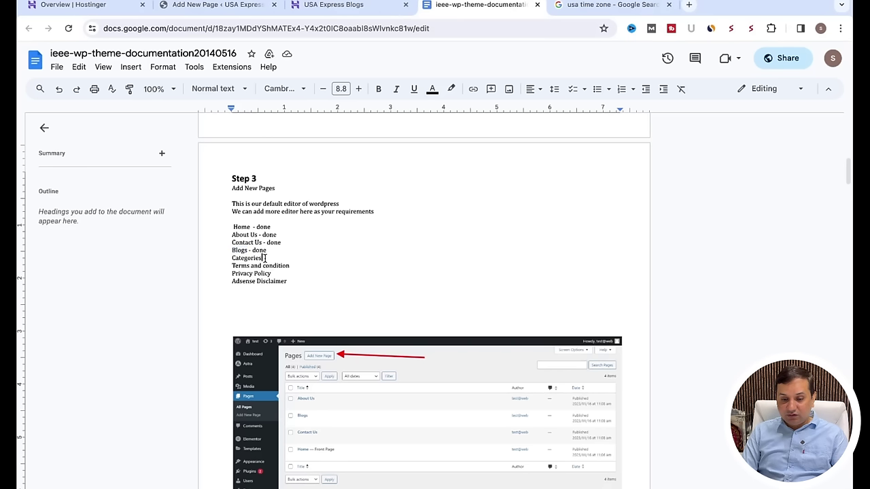
{"action": "type", "text": "-done"}
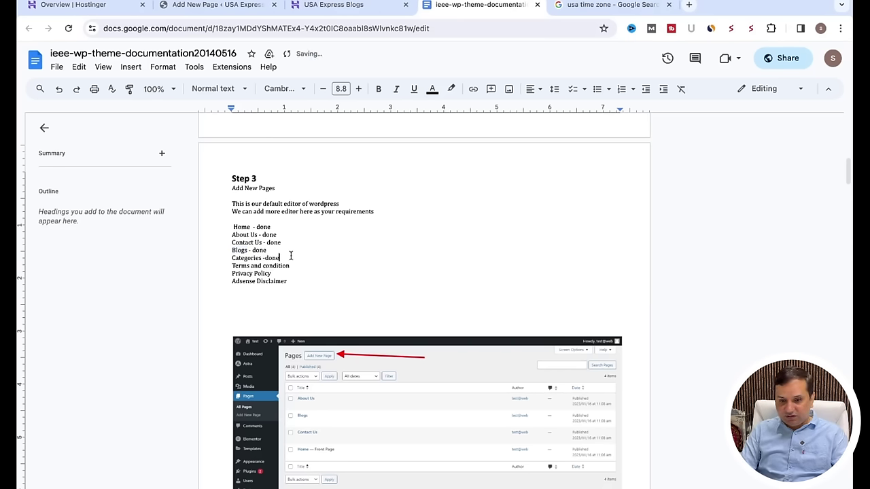
{"action": "left_click_drag", "start_coordinate": [263, 258], "coordinate": [232, 260]}
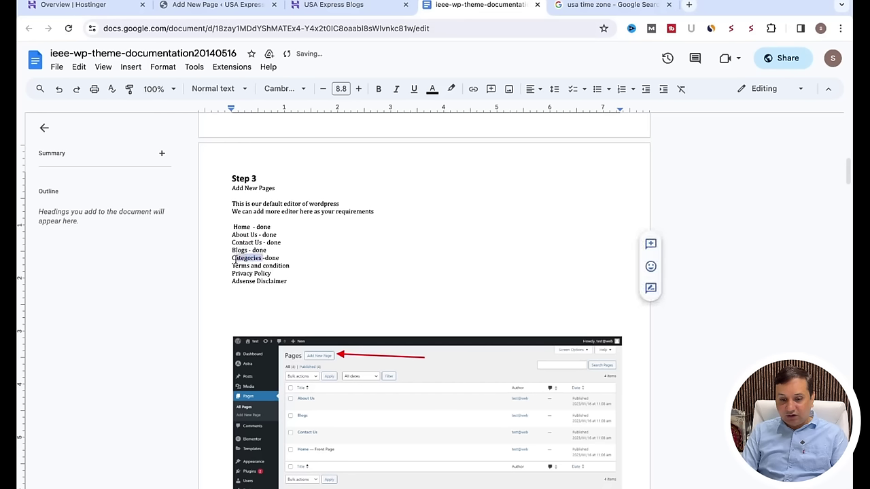
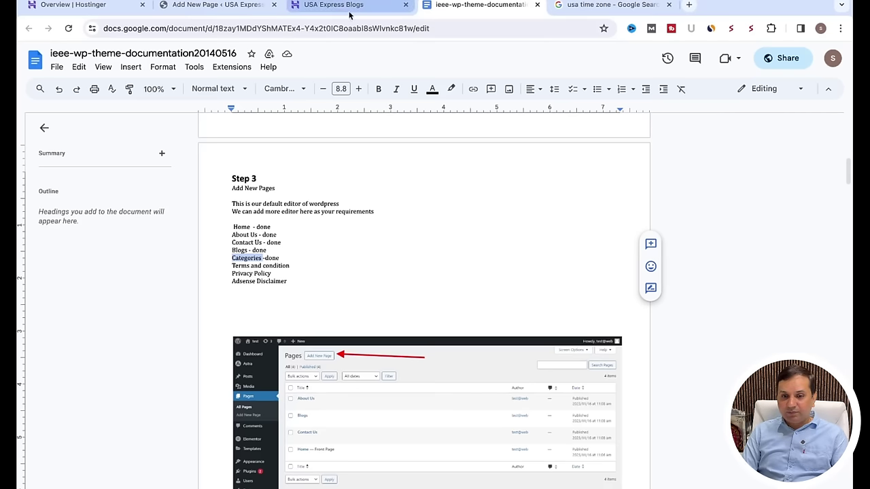
Paste 'Categories' as the page title, publish it, and start a fresh blank page
{"action": "left_click", "coordinate": [234, 6]}
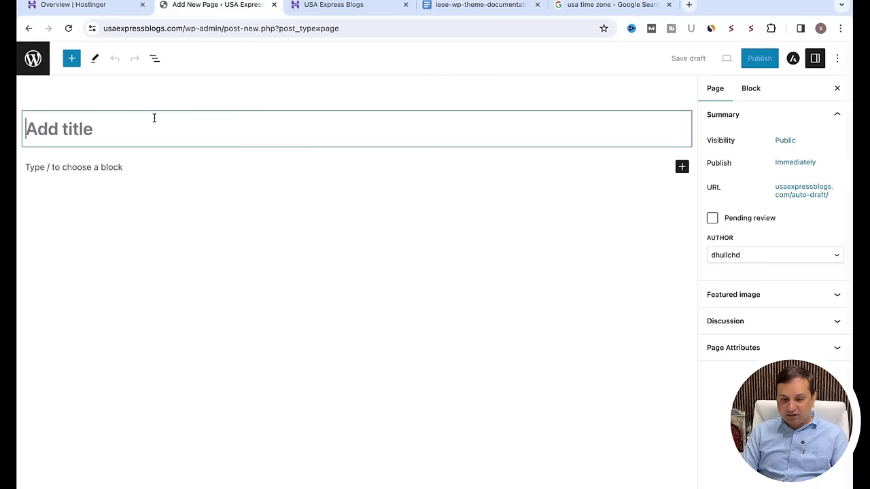
{"action": "type", "text": "Categories"}
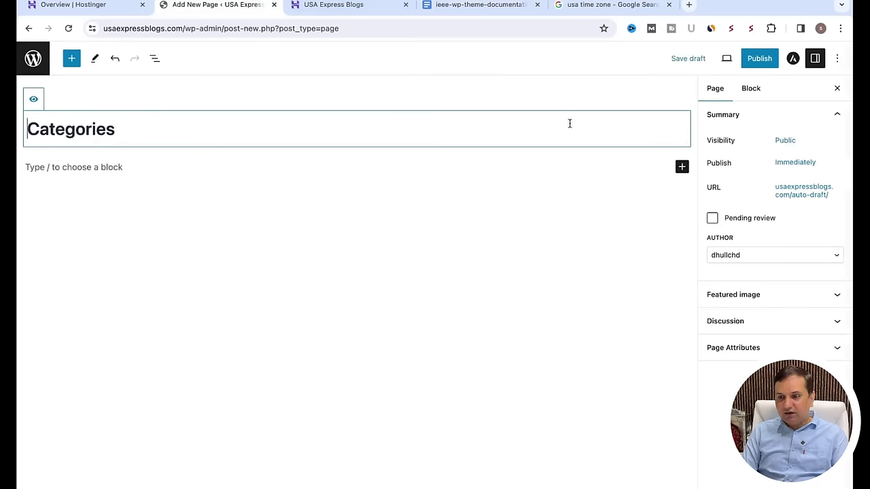
{"action": "left_click", "coordinate": [759, 58]}
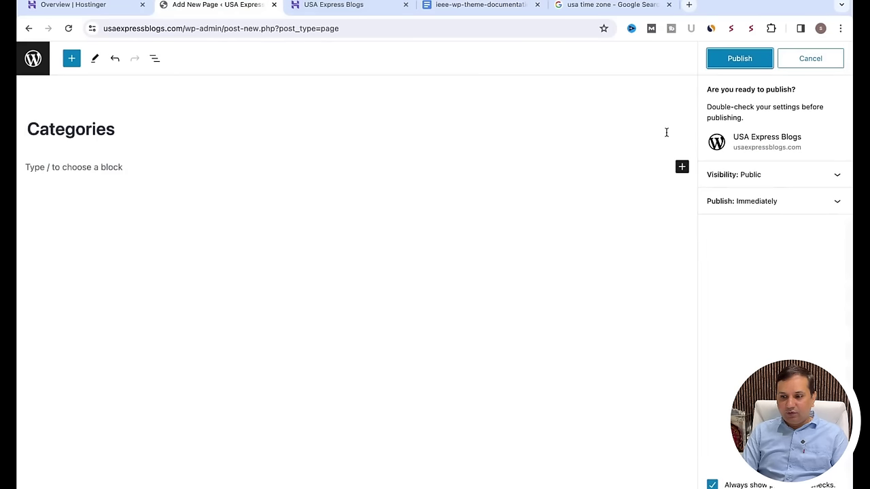
{"action": "left_click", "coordinate": [736, 60]}
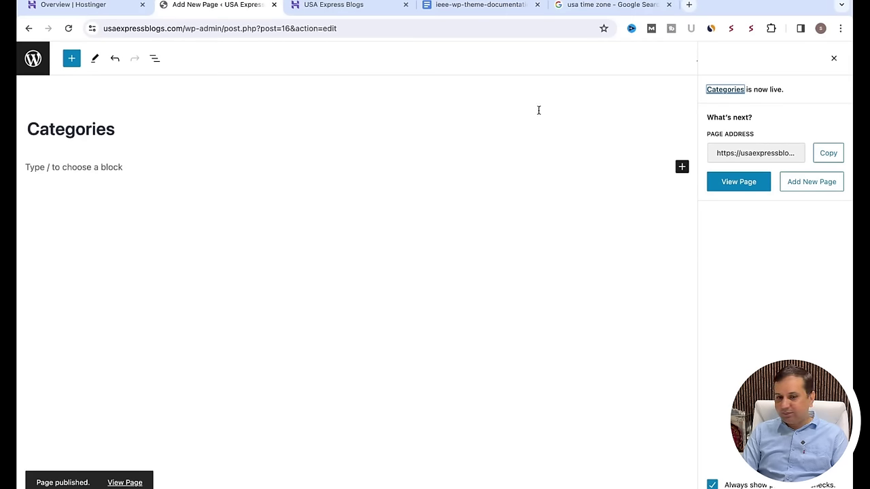
{"action": "left_click", "coordinate": [807, 187]}
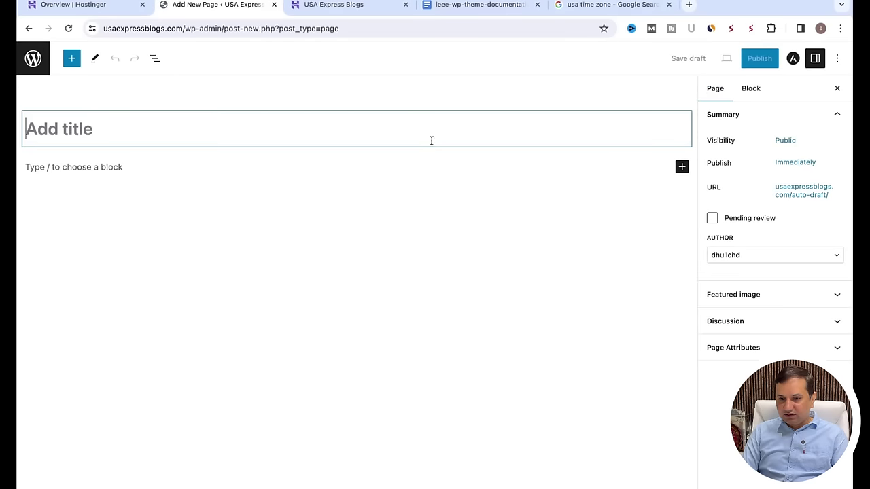
Copy 'Terms and condition' from the checklist and publish it as a new page
{"action": "left_click", "coordinate": [474, 4]}
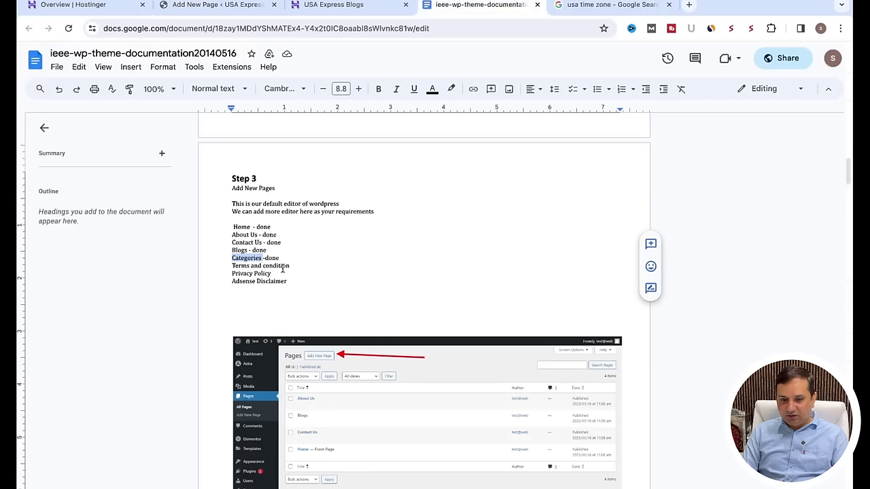
{"action": "left_click_drag", "start_coordinate": [290, 265], "coordinate": [230, 265]}
{"action": "key", "text": "ctrl+c"}
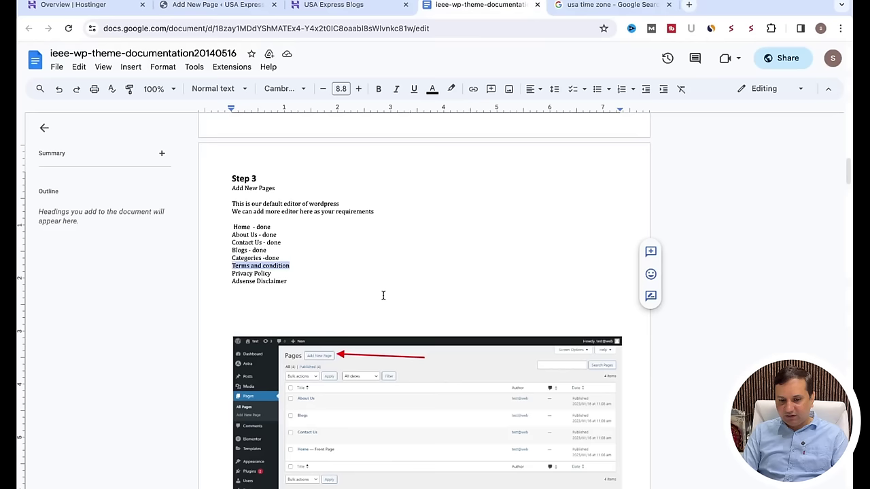
{"action": "left_click", "coordinate": [230, 6]}
{"action": "key", "text": "ctrl+v"}
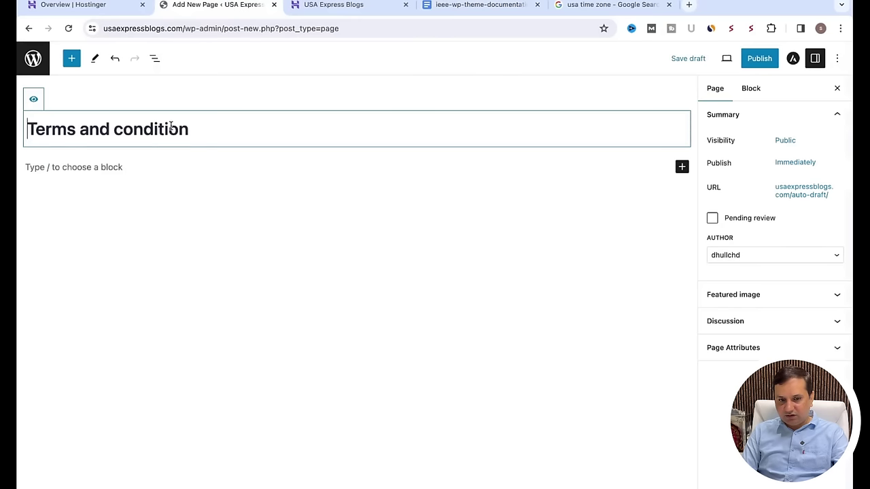
{"action": "left_click", "coordinate": [761, 59]}
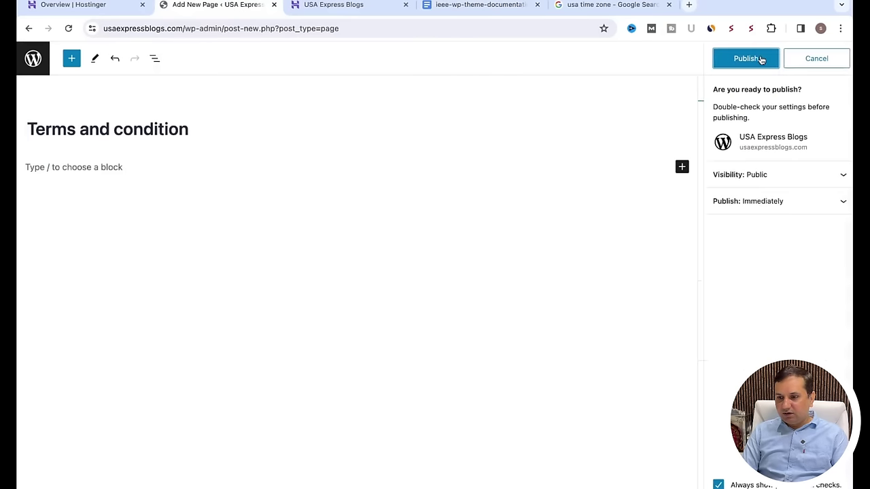
{"action": "left_click", "coordinate": [741, 59]}
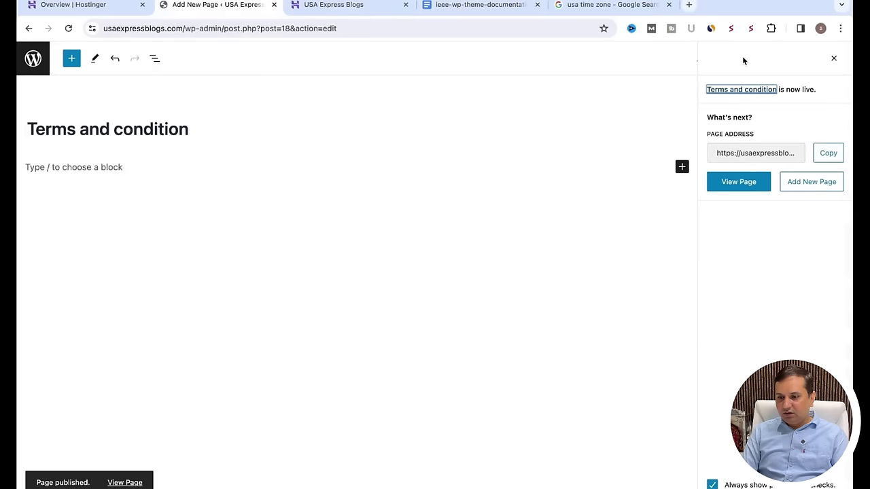
{"action": "left_click", "coordinate": [819, 185]}
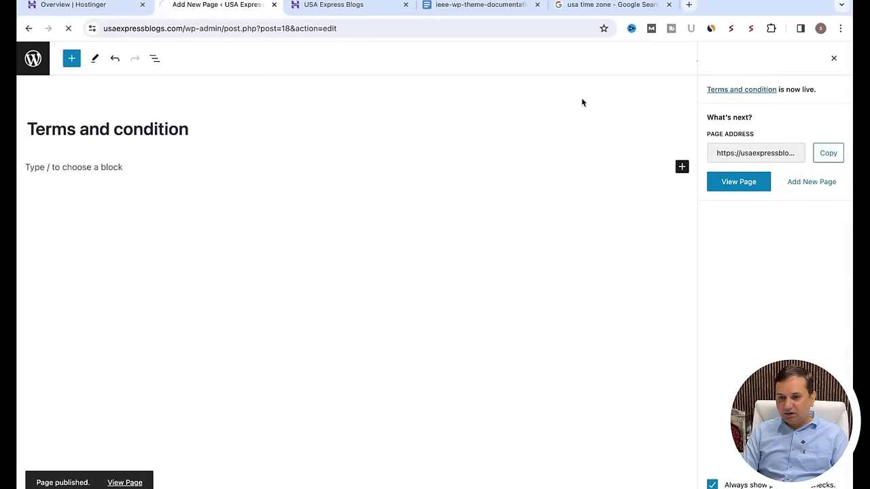
{"action": "left_click", "coordinate": [477, 4]}
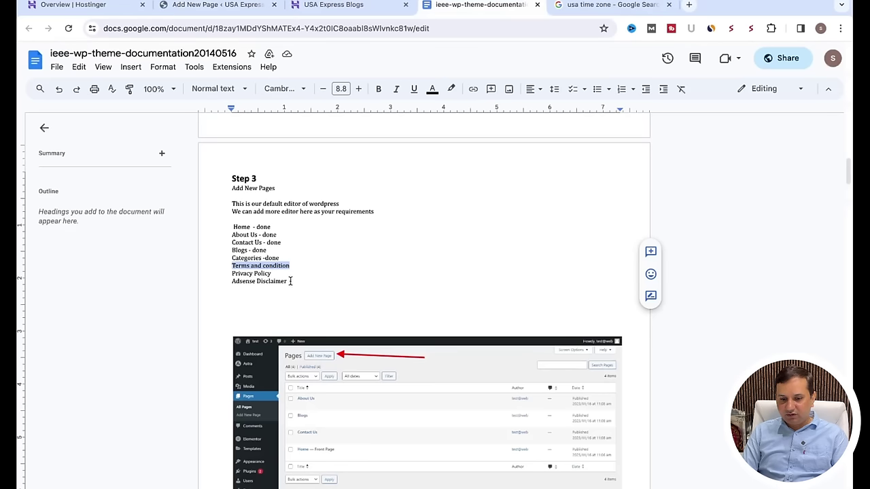
Publish an 'Adsense Disclaimer' page copied from the checklist, then review the All Pages list
{"action": "left_click_drag", "start_coordinate": [290, 281], "coordinate": [230, 281]}
{"action": "key", "text": "ctrl+c"}
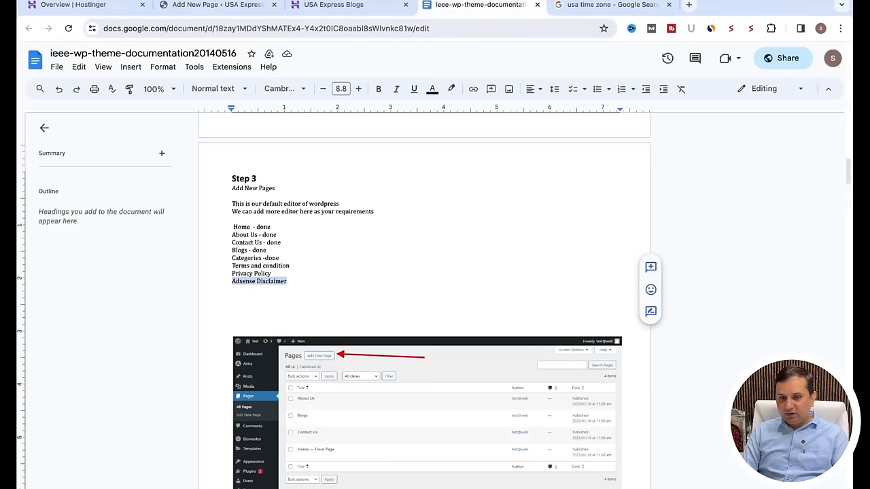
{"action": "left_click", "coordinate": [216, 5]}
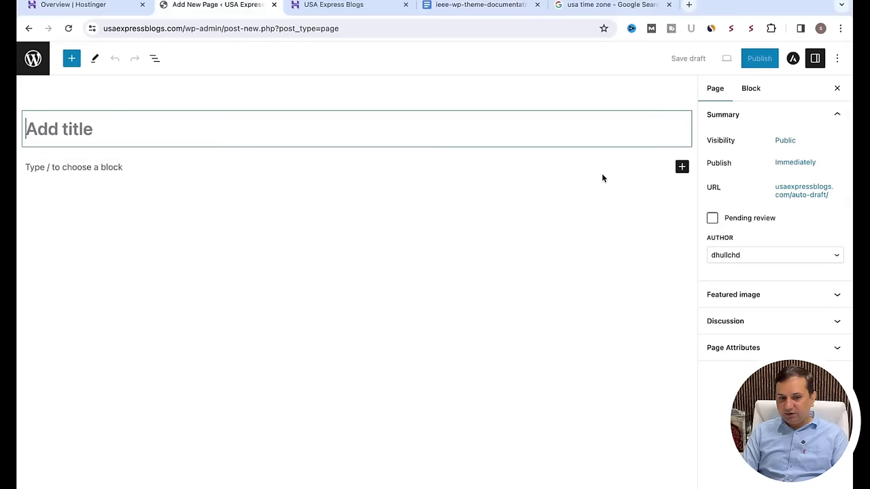
{"action": "key", "text": "ctrl+v"}
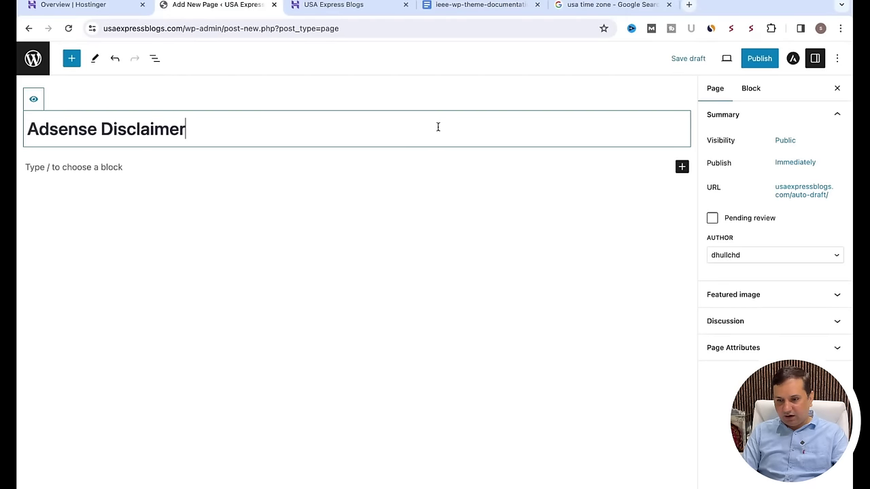
{"action": "left_click", "coordinate": [759, 58]}
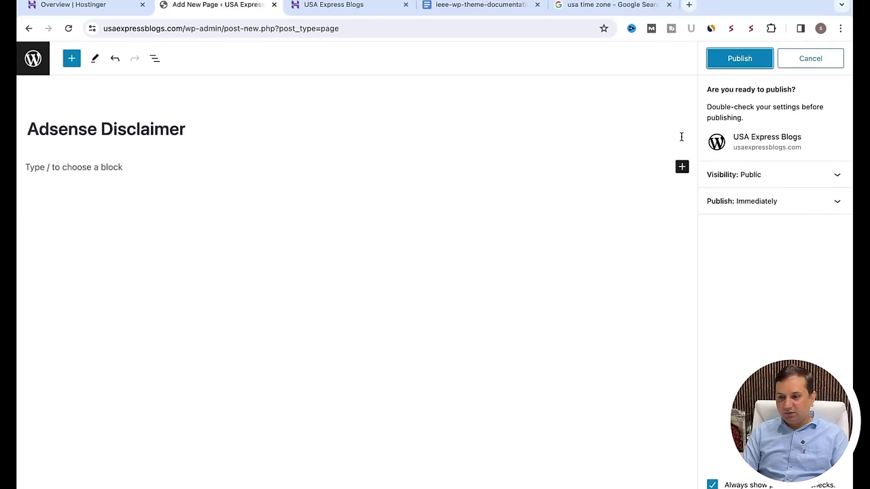
{"action": "left_click", "coordinate": [739, 61]}
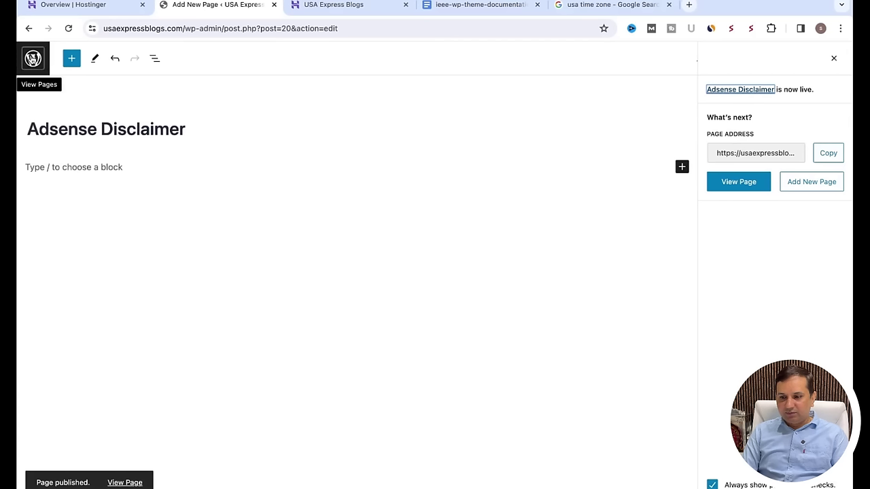
{"action": "left_click", "coordinate": [33, 59]}
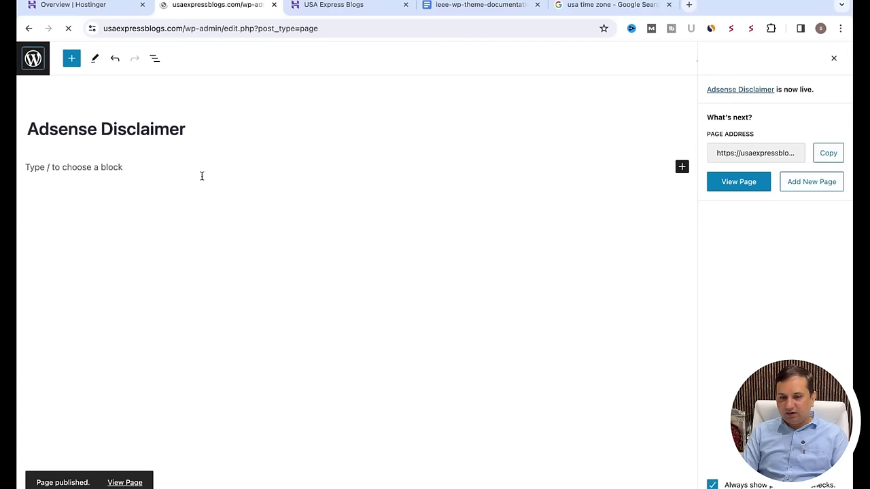
{"action": "scroll", "coordinate": [350, 327], "scroll_direction": "down", "scroll_amount": 1}
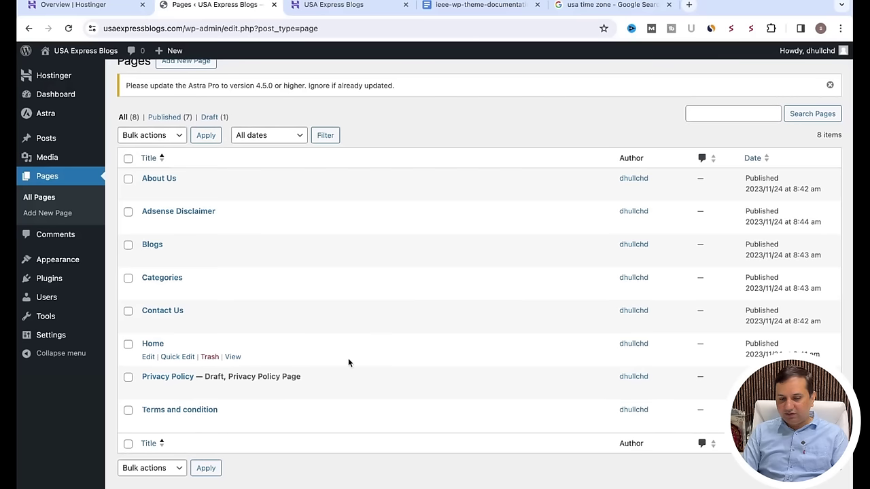
{"action": "left_click", "coordinate": [332, 6]}
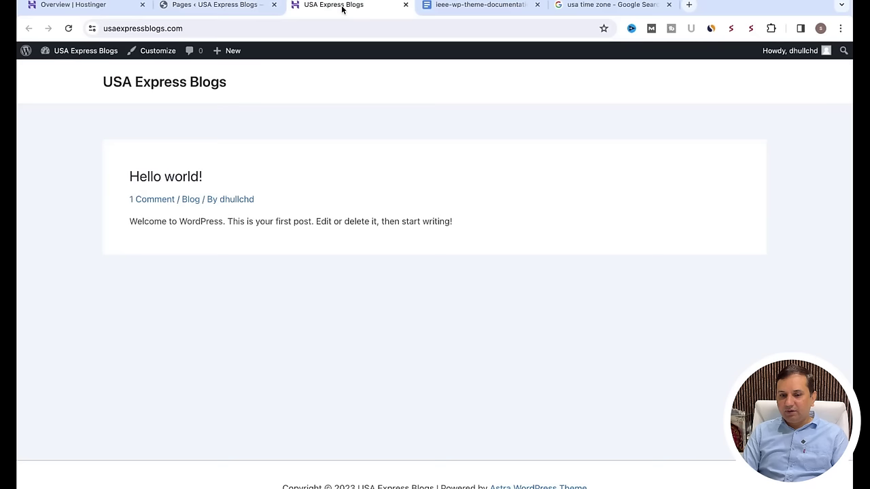
{"action": "left_click", "coordinate": [108, 53]}
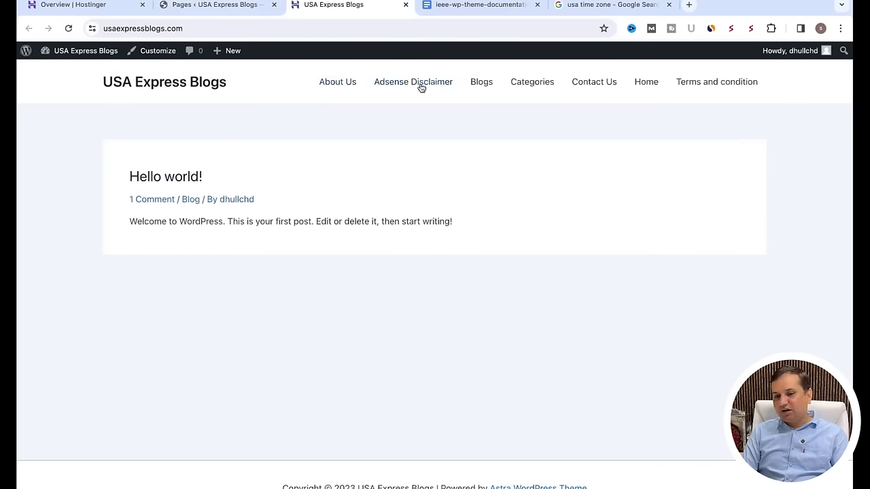
{"action": "left_click", "coordinate": [339, 82]}
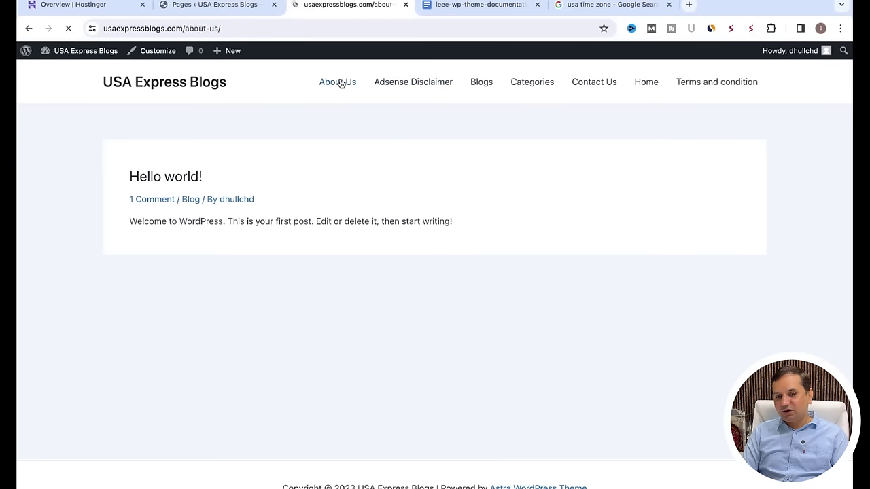
{"action": "left_click", "coordinate": [29, 28]}
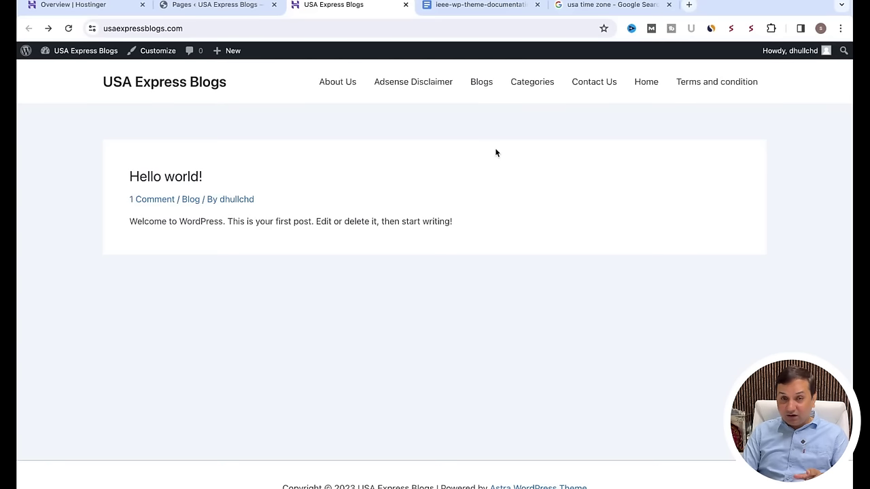
{"action": "left_click", "coordinate": [223, 7]}
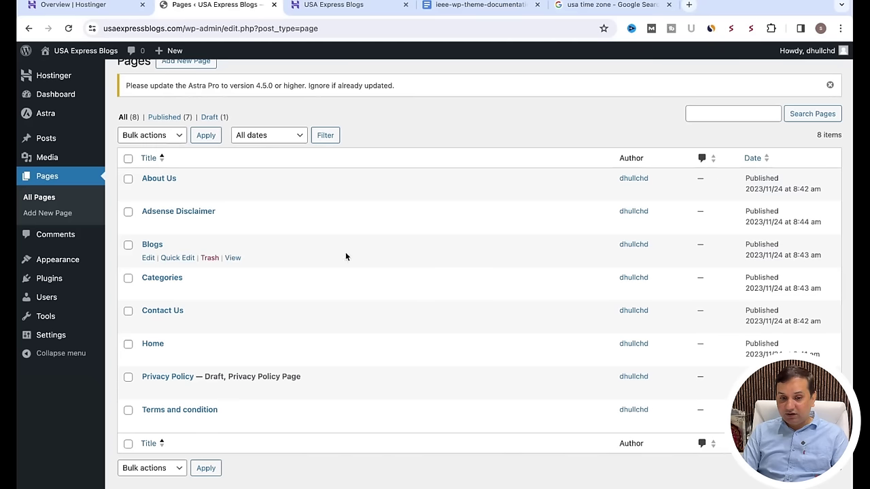
Reload and scroll through the eight-page Pages list, then bring up the Appearance submenu
{"action": "left_click", "coordinate": [44, 178]}
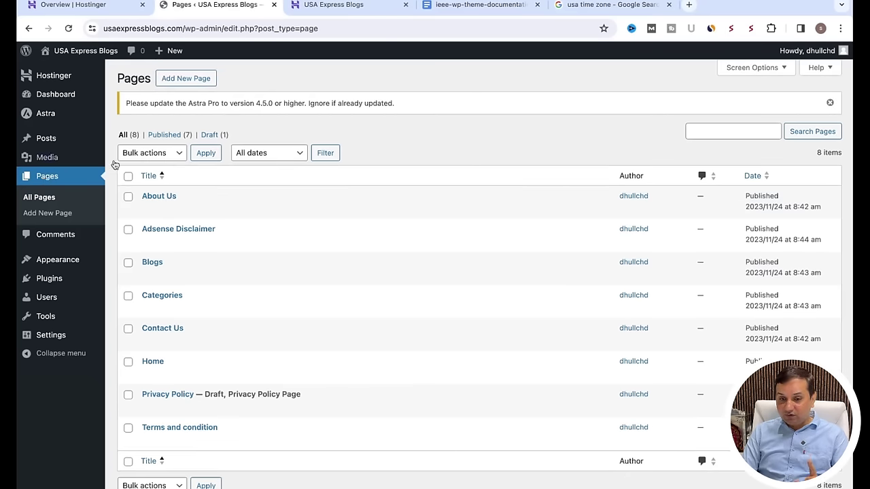
{"action": "scroll", "coordinate": [366, 227], "scroll_direction": "down", "scroll_amount": 1}
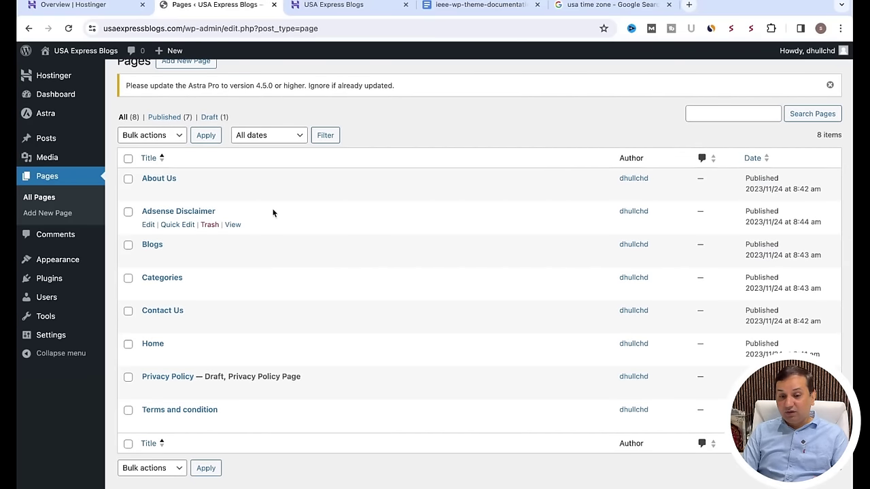
{"action": "scroll", "coordinate": [357, 248], "scroll_direction": "up", "scroll_amount": 1}
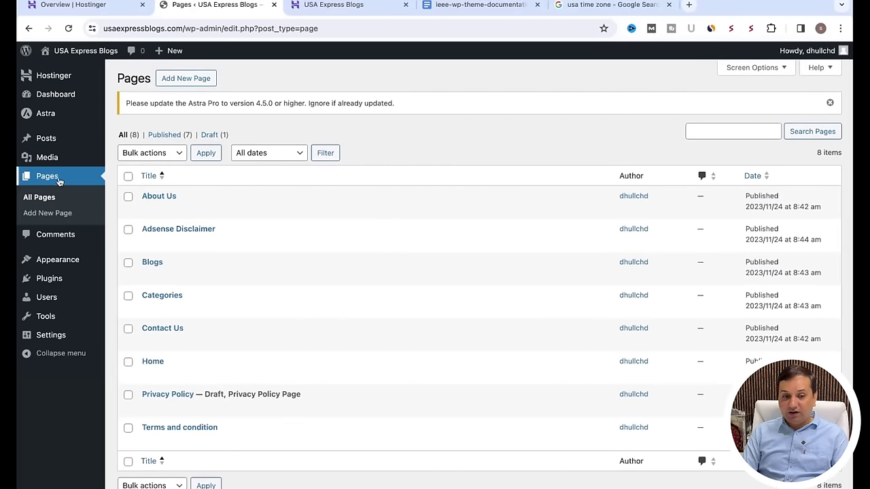
{"action": "scroll", "coordinate": [57, 180], "scroll_direction": "up", "scroll_amount": 1}
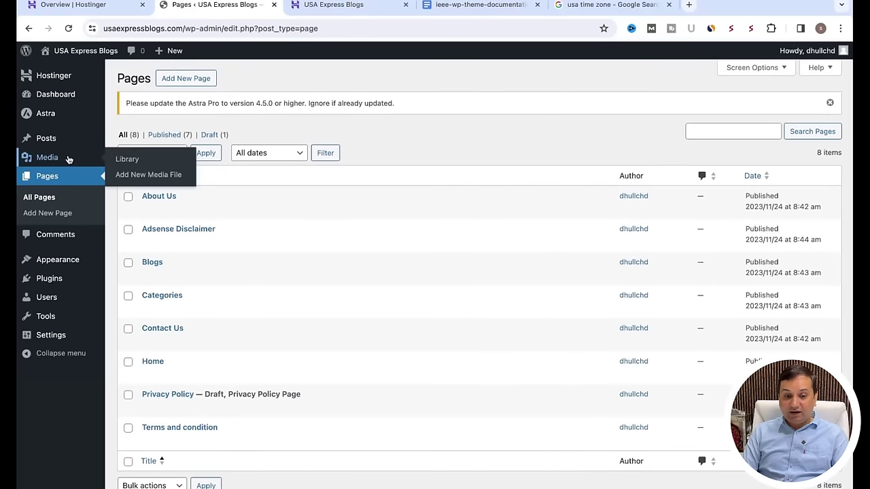
{"action": "mouse_move", "coordinate": [69, 265]}
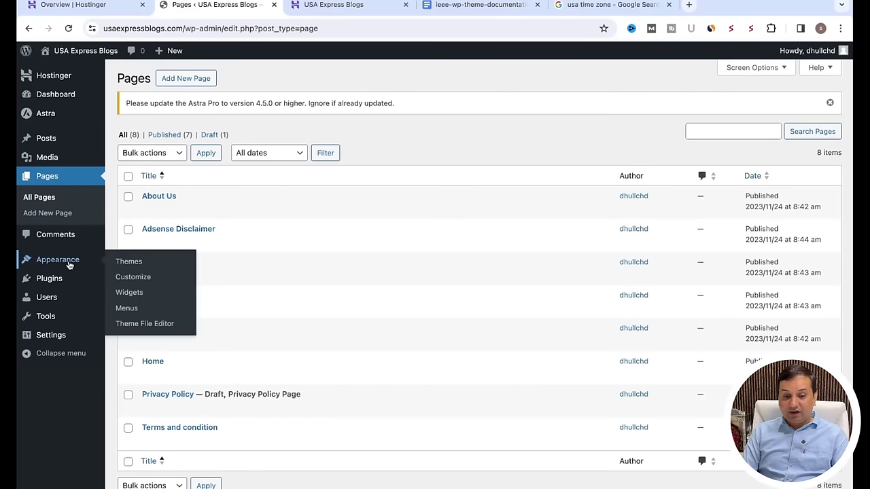
Open Widgets, step through and dismiss the block editor welcome guide, and scroll the widget areas
{"action": "left_click", "coordinate": [144, 296]}
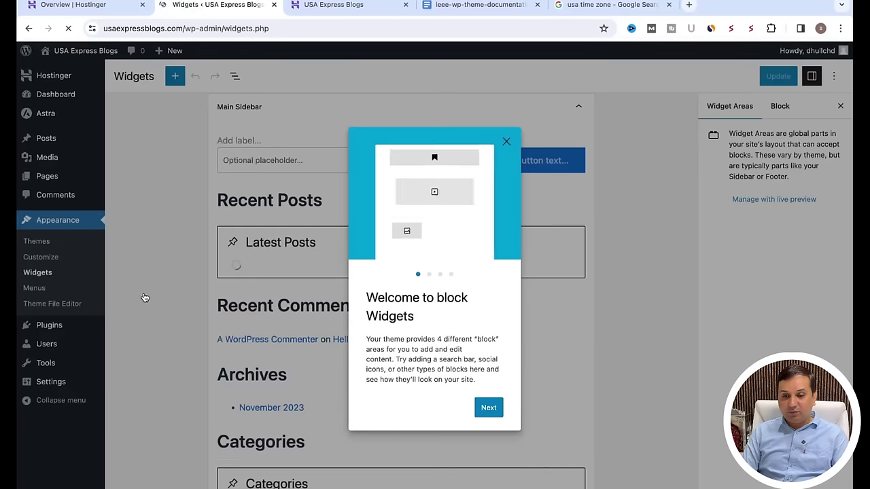
{"action": "left_click", "coordinate": [492, 411]}
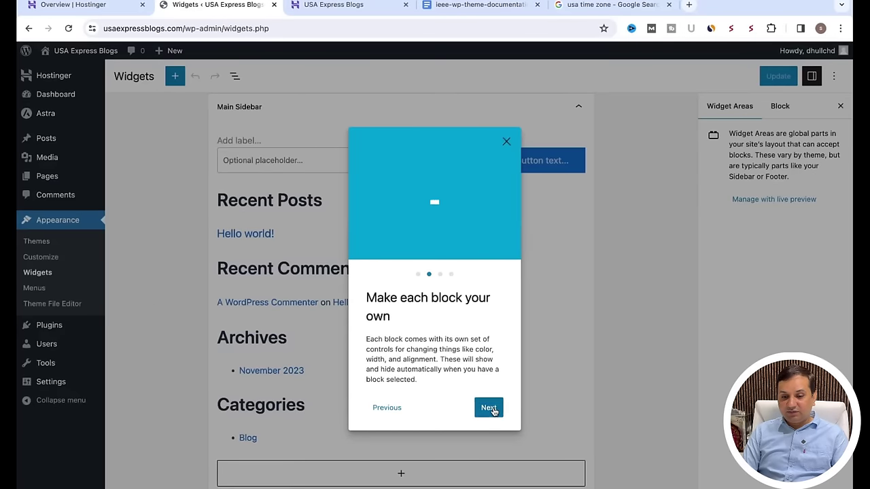
{"action": "left_click", "coordinate": [492, 408]}
{"action": "left_click", "coordinate": [493, 406]}
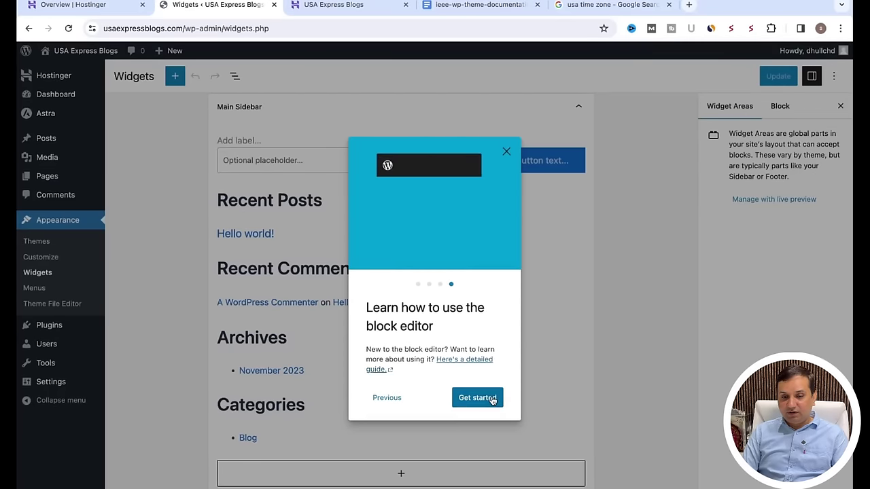
{"action": "left_click", "coordinate": [492, 405]}
{"action": "scroll", "coordinate": [513, 316], "scroll_direction": "down", "scroll_amount": 5}
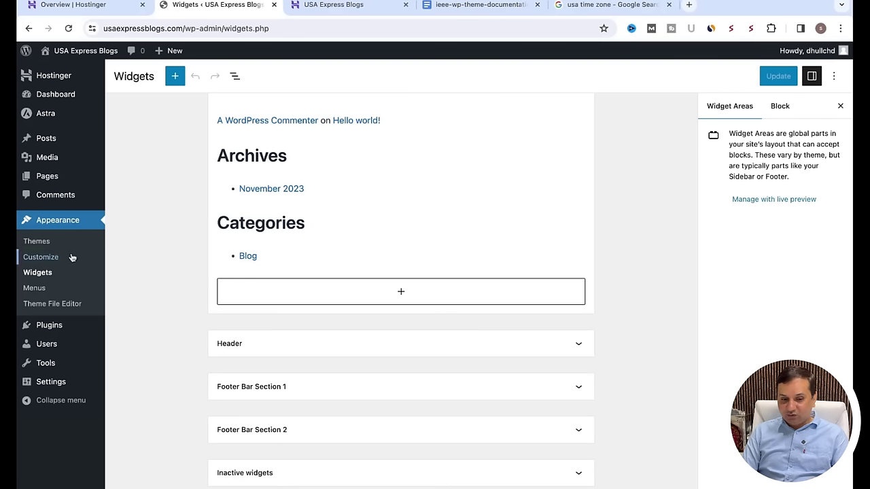
{"action": "left_click", "coordinate": [35, 290]}
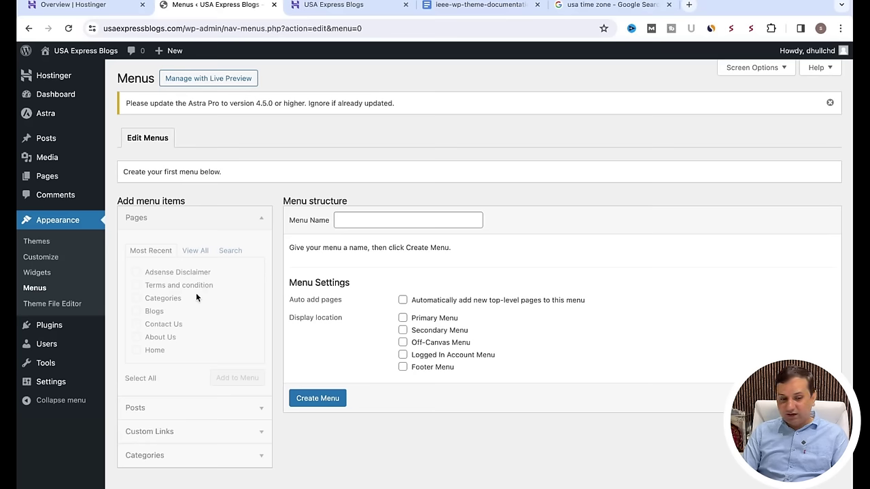
Enter 'Main Menu' as the menu name and create the new empty menu
{"action": "mouse_move", "coordinate": [55, 383]}
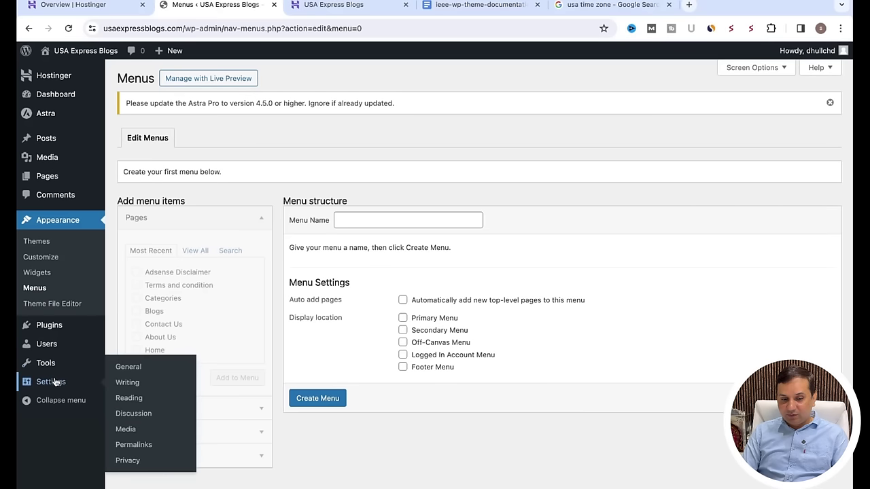
{"action": "mouse_move", "coordinate": [53, 364]}
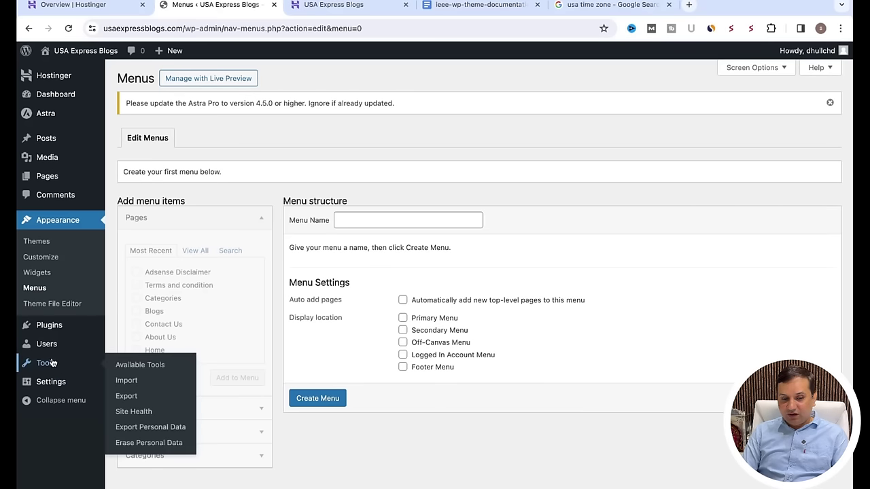
{"action": "mouse_move", "coordinate": [57, 338]}
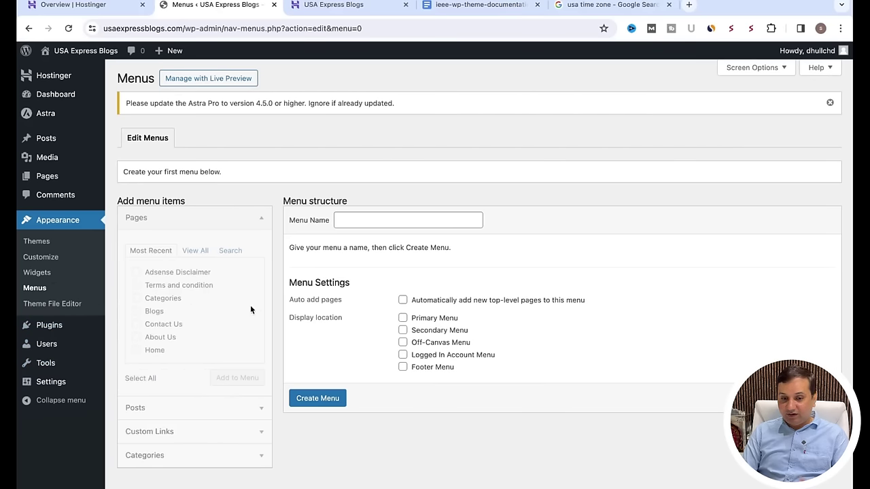
{"action": "left_click", "coordinate": [328, 403]}
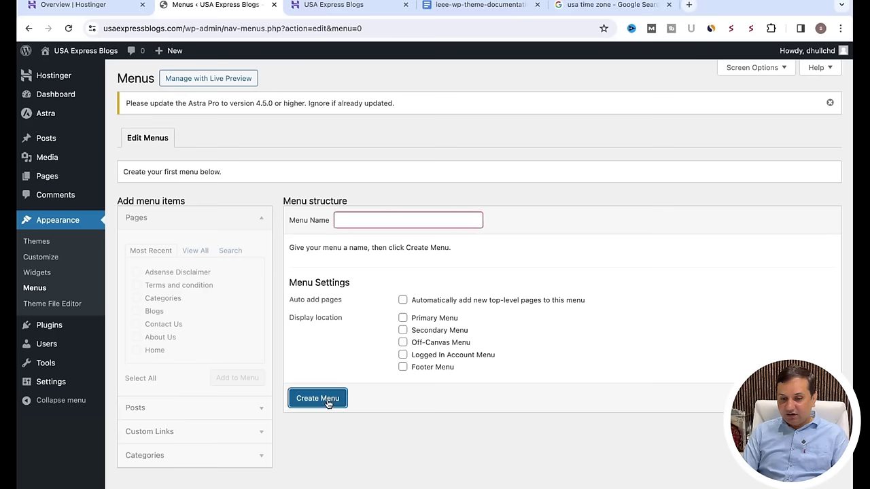
{"action": "left_click", "coordinate": [373, 218]}
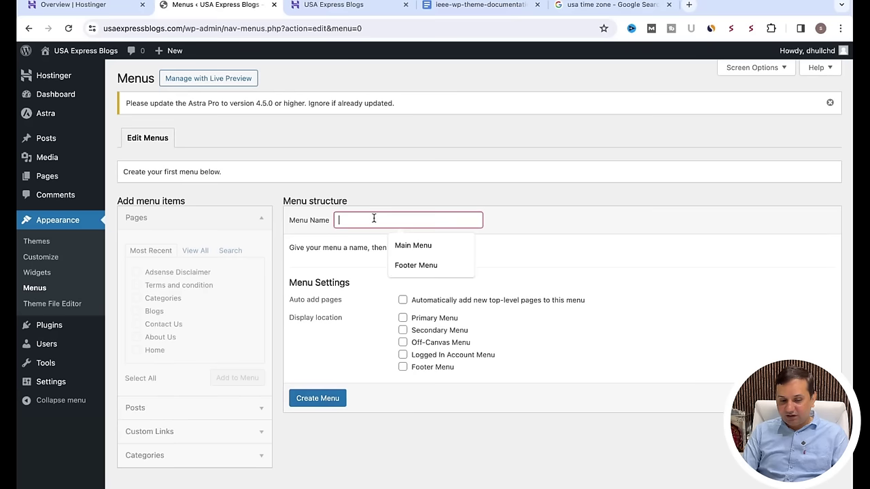
{"action": "left_click", "coordinate": [412, 246]}
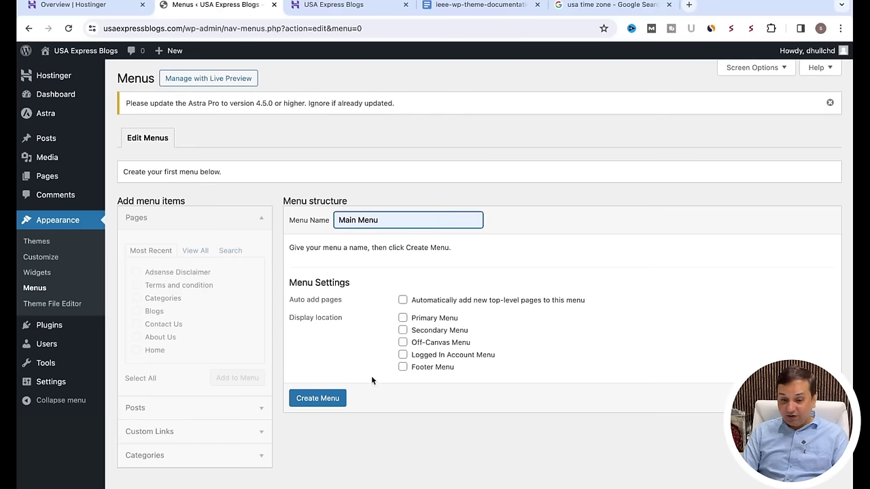
{"action": "left_click", "coordinate": [330, 401]}
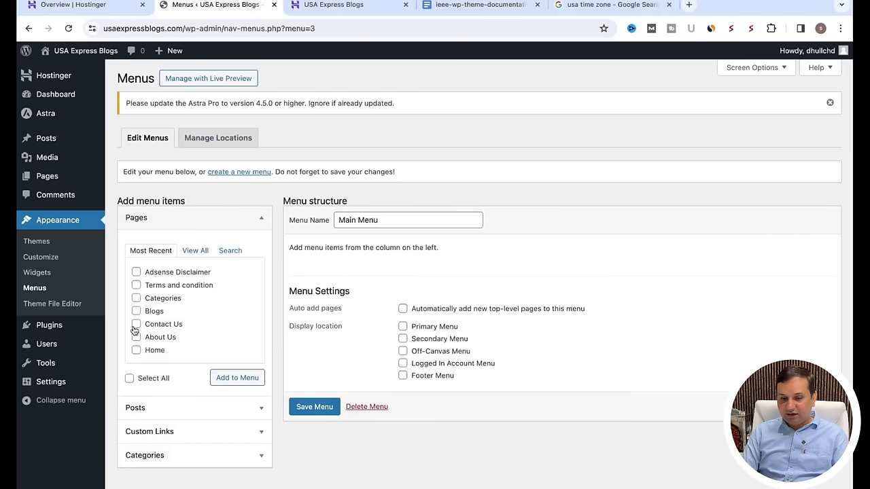
Add the Home, About Us, Blogs and Categories pages to Main Menu
{"action": "left_click", "coordinate": [136, 350]}
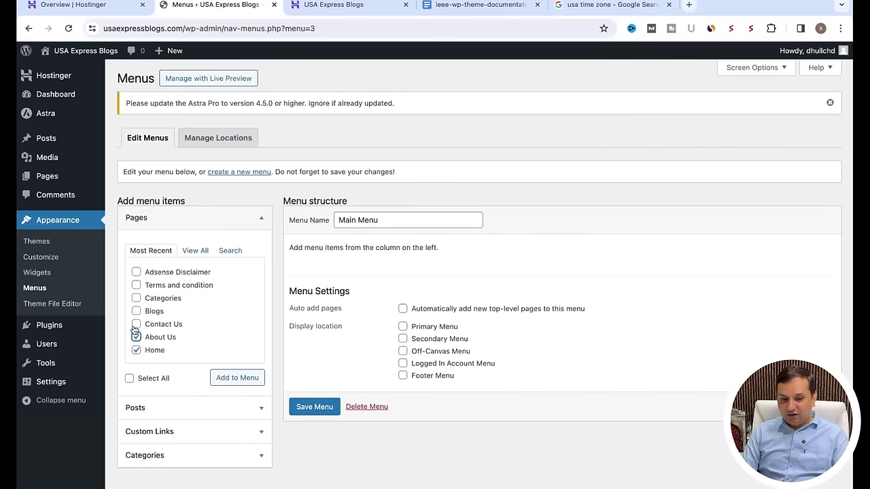
{"action": "left_click", "coordinate": [136, 324]}
{"action": "left_click", "coordinate": [136, 311]}
{"action": "left_click", "coordinate": [136, 298]}
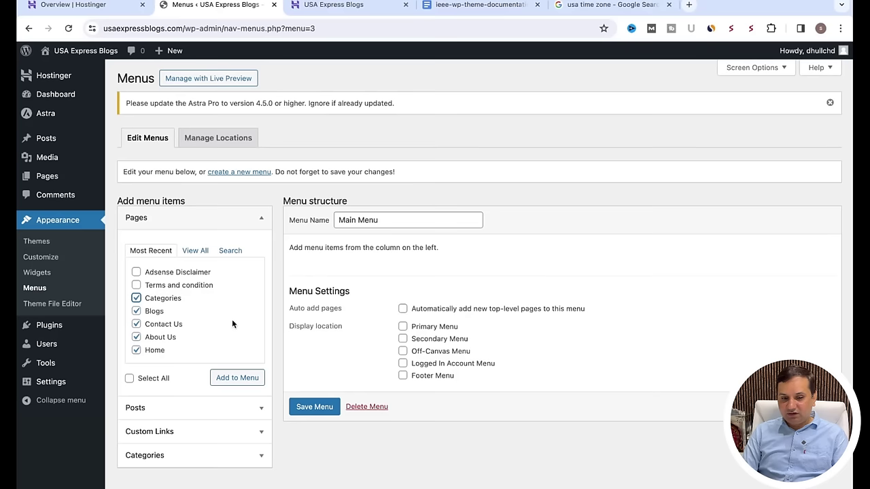
{"action": "left_click", "coordinate": [238, 380]}
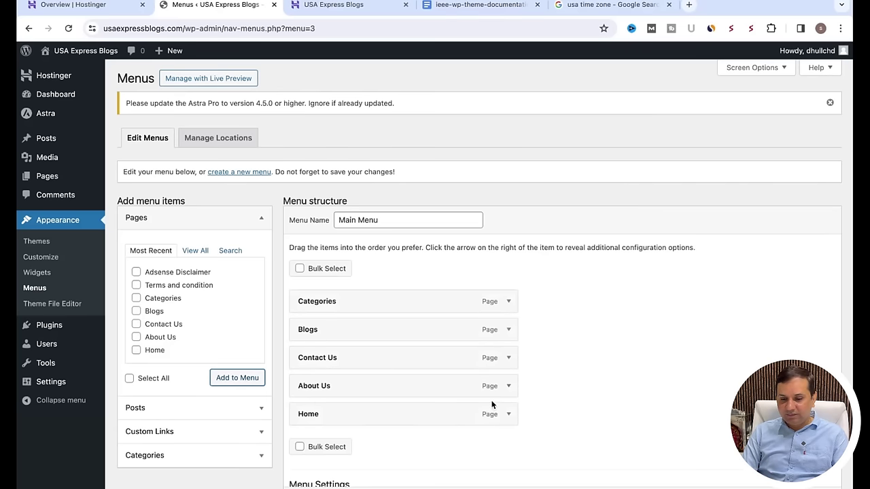
Reorder the menu items to Home, About Us, Blogs, Categories, keeping Categories top-level
{"action": "left_click_drag", "start_coordinate": [436, 413], "coordinate": [437, 306]}
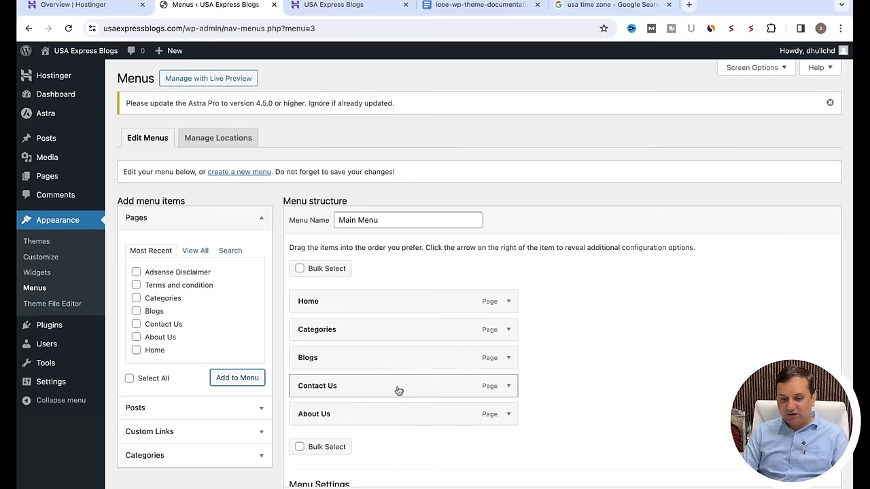
{"action": "left_click_drag", "start_coordinate": [385, 417], "coordinate": [387, 330]}
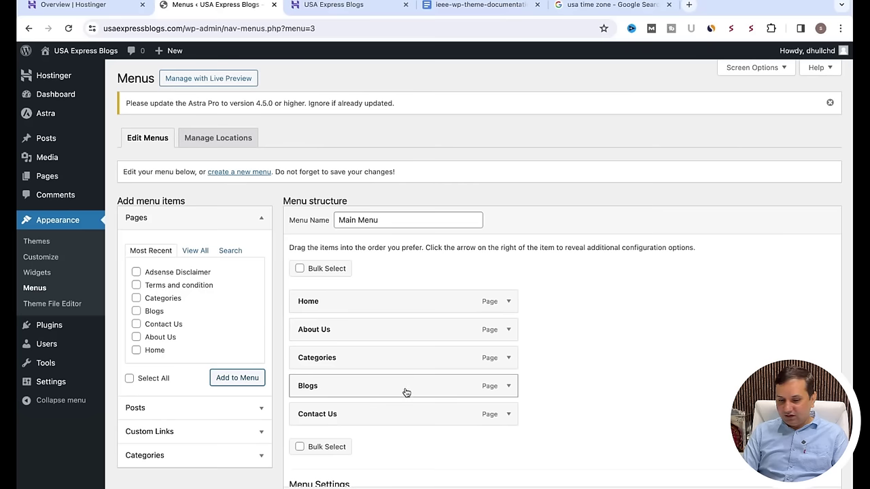
{"action": "left_click_drag", "start_coordinate": [405, 392], "coordinate": [406, 358]}
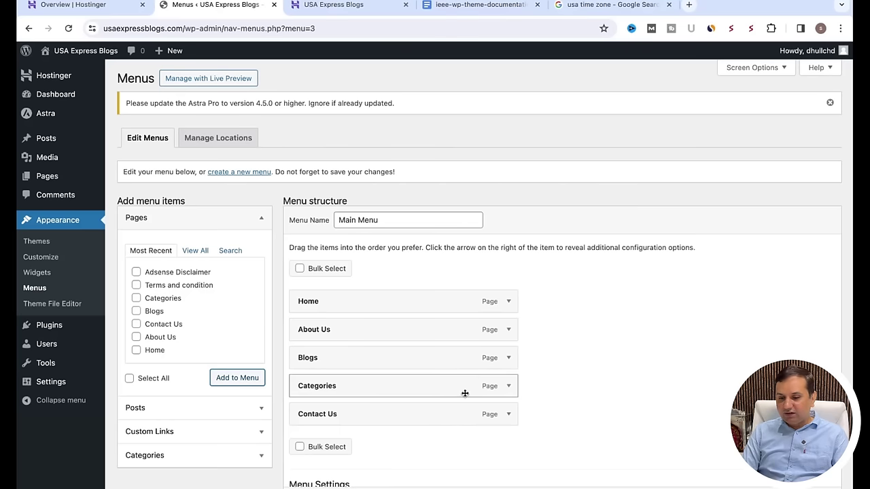
{"action": "left_click_drag", "start_coordinate": [444, 394], "coordinate": [471, 372]}
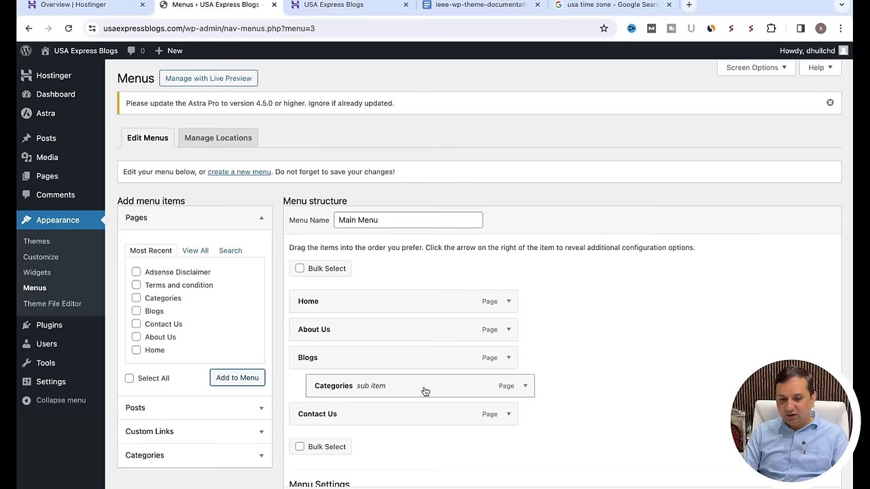
{"action": "left_click_drag", "start_coordinate": [424, 390], "coordinate": [404, 390]}
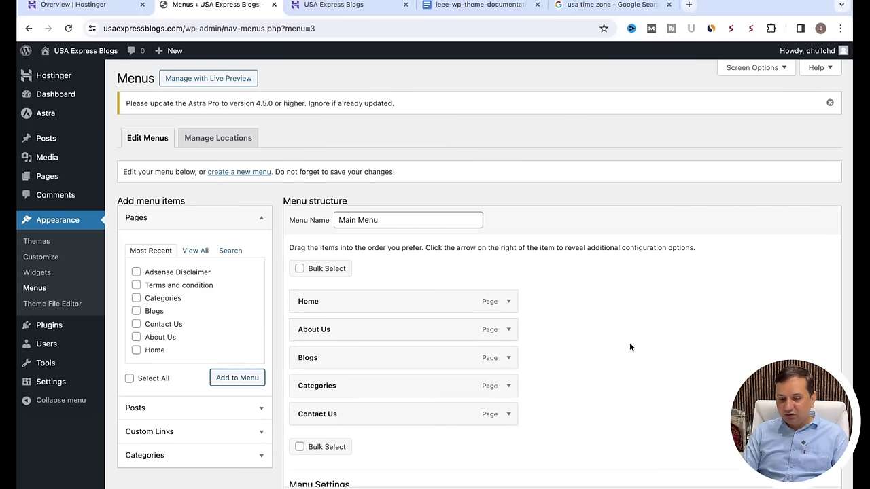
{"action": "scroll", "coordinate": [344, 476], "scroll_direction": "down", "scroll_amount": 1}
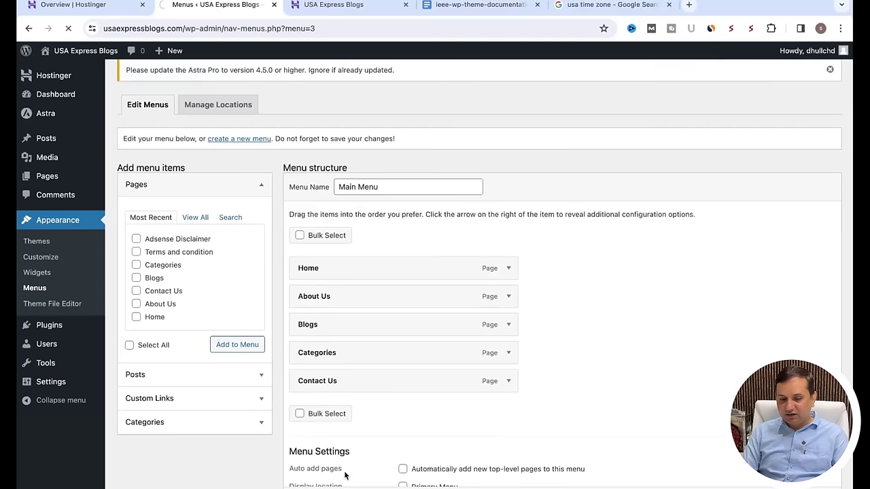
{"action": "left_click", "coordinate": [339, 6]}
Reload the live front page to check the menu, then review Main Menu in the editor
{"action": "left_click", "coordinate": [105, 50]}
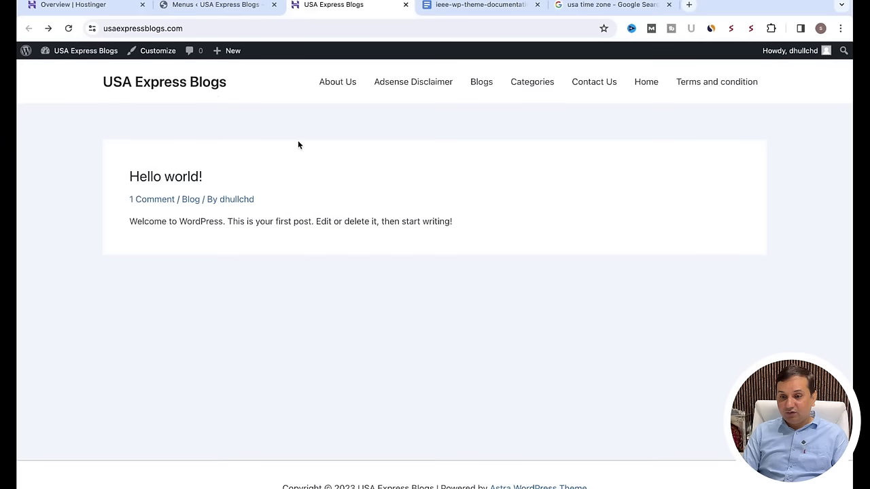
{"action": "left_click", "coordinate": [68, 28]}
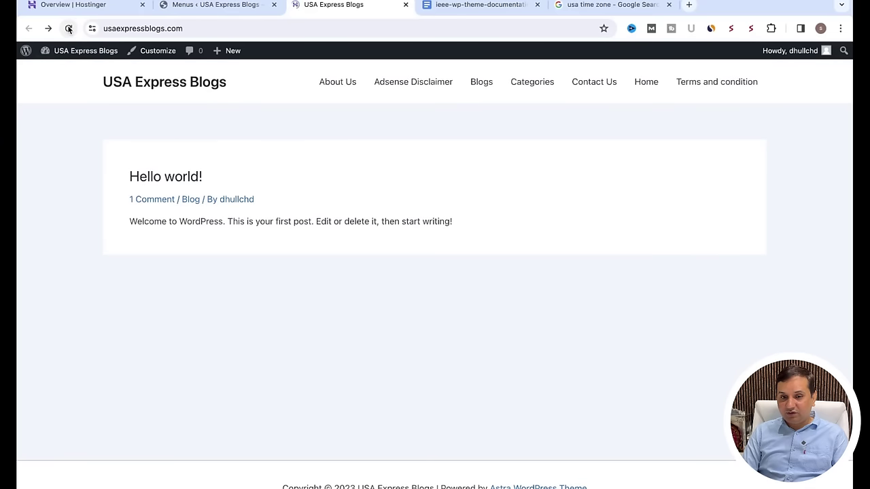
{"action": "left_click", "coordinate": [204, 5]}
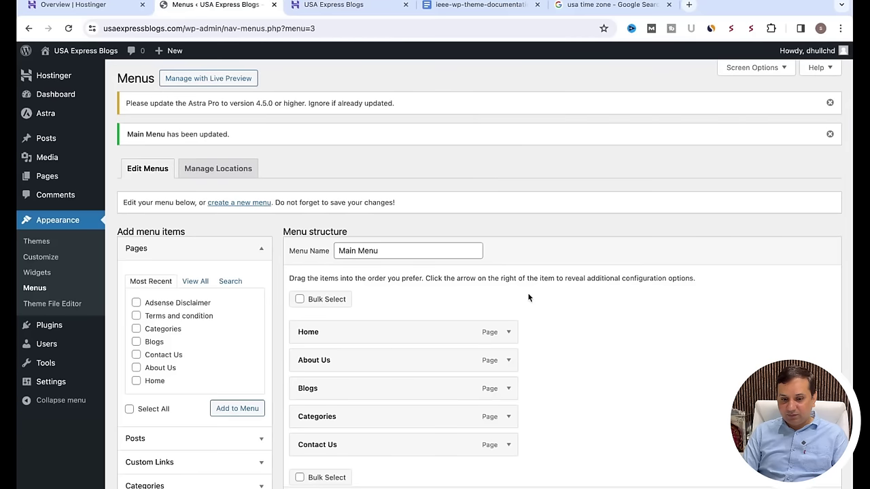
{"action": "scroll", "coordinate": [636, 354], "scroll_direction": "down", "scroll_amount": 5}
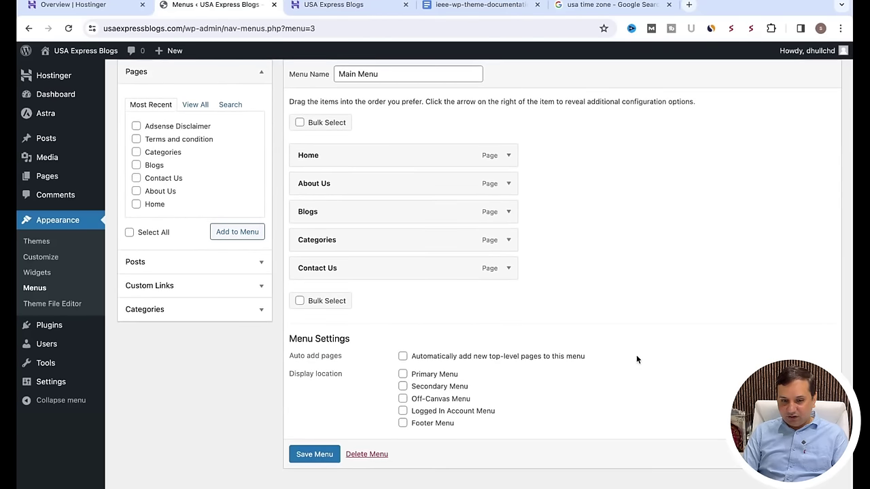
{"action": "scroll", "coordinate": [637, 356], "scroll_direction": "up", "scroll_amount": 2}
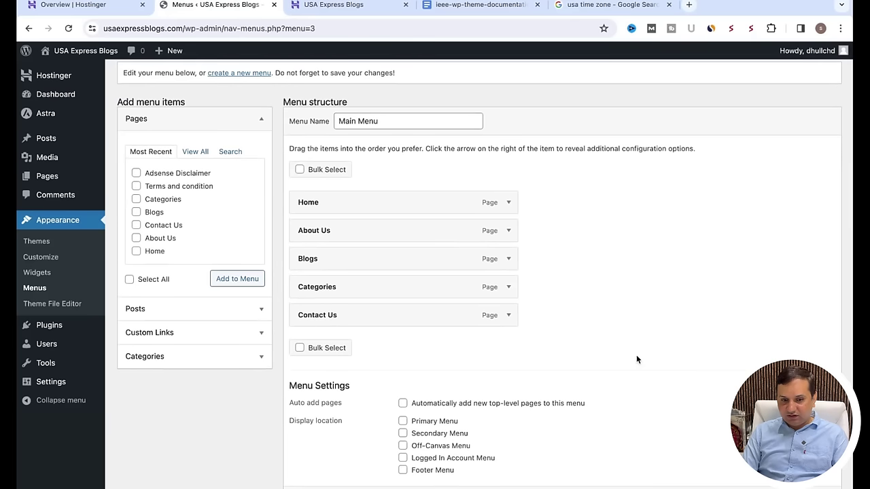
{"action": "scroll", "coordinate": [637, 359], "scroll_direction": "up", "scroll_amount": 1}
{"action": "scroll", "coordinate": [636, 359], "scroll_direction": "down", "scroll_amount": 1}
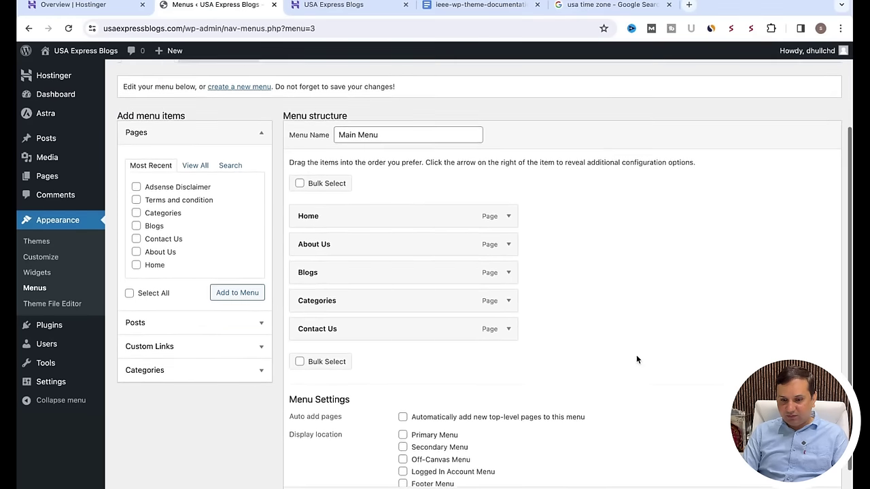
Turn on bulk select and mark, then unmark, all five menu items for removal
{"action": "left_click", "coordinate": [300, 174]}
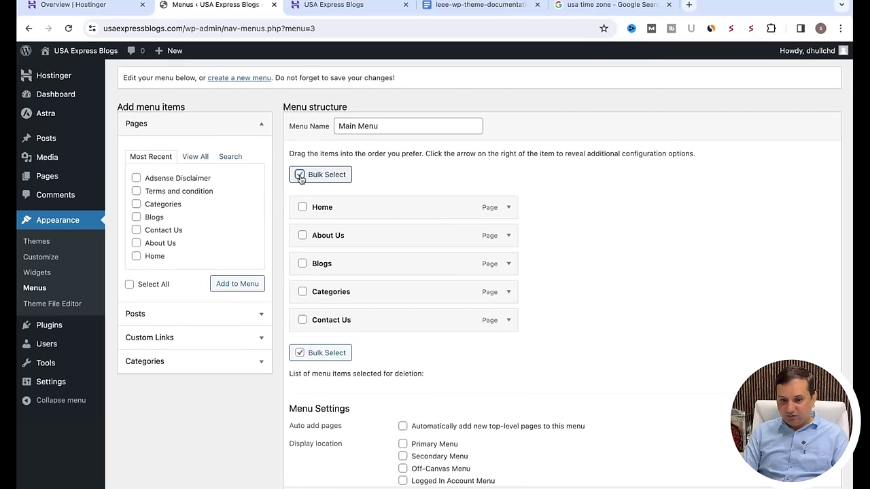
{"action": "left_click", "coordinate": [303, 209]}
{"action": "left_click", "coordinate": [303, 236]}
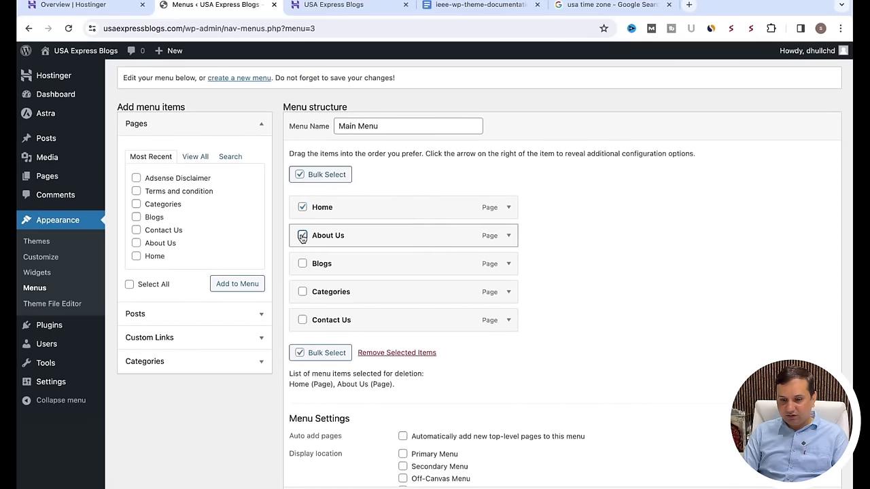
{"action": "left_click", "coordinate": [302, 265]}
{"action": "left_click", "coordinate": [303, 291]}
{"action": "left_click", "coordinate": [303, 320]}
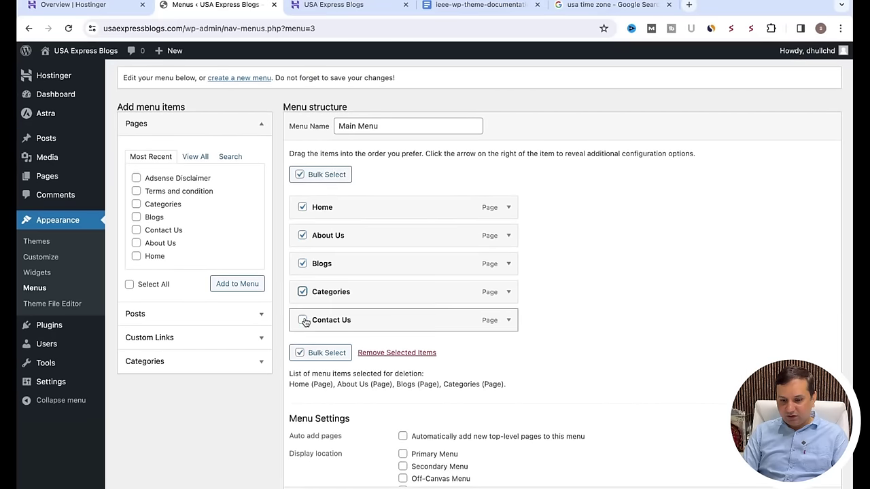
{"action": "scroll", "coordinate": [626, 302], "scroll_direction": "down", "scroll_amount": 1}
{"action": "scroll", "coordinate": [625, 301], "scroll_direction": "down", "scroll_amount": 2}
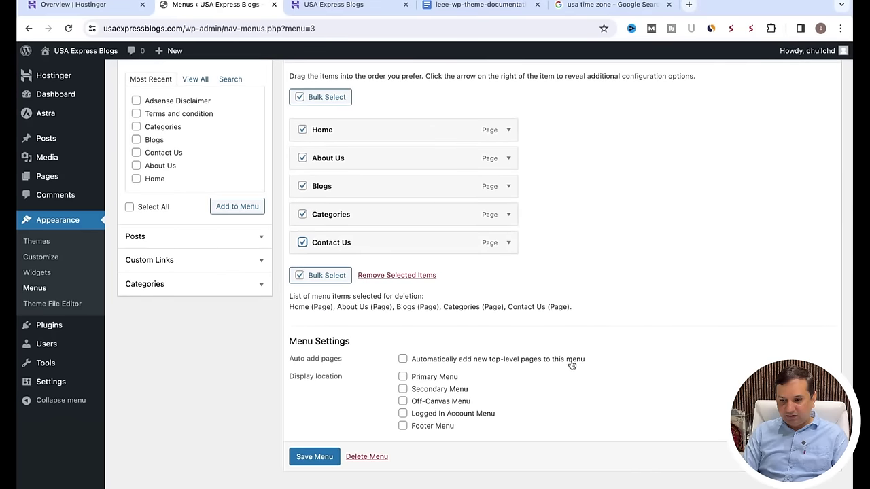
{"action": "scroll", "coordinate": [657, 284], "scroll_direction": "up", "scroll_amount": 2}
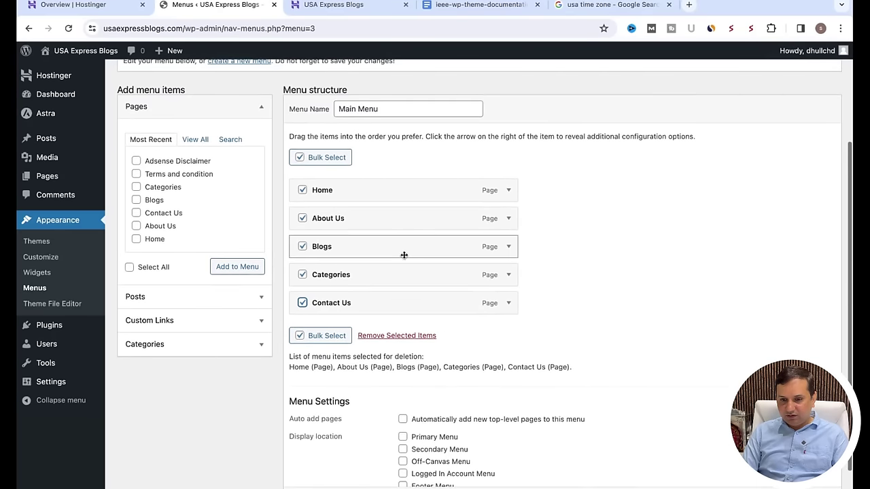
{"action": "left_click", "coordinate": [303, 189]}
{"action": "left_click", "coordinate": [302, 218]}
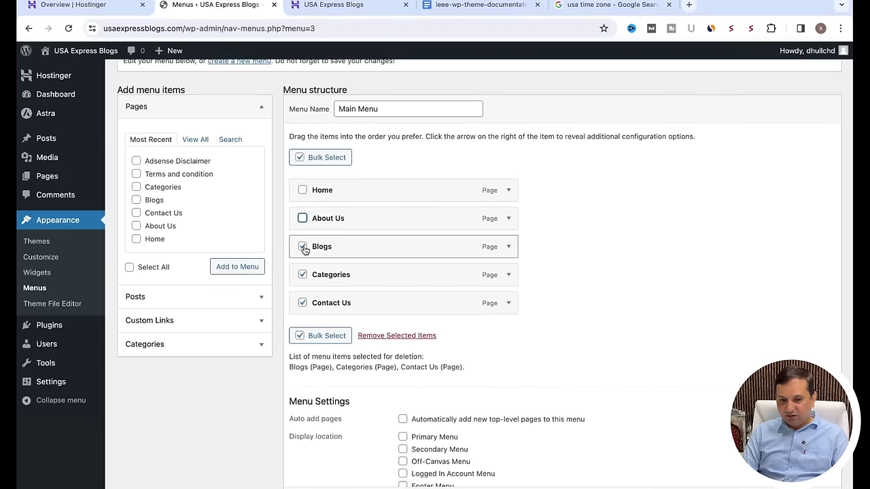
{"action": "left_click", "coordinate": [302, 246]}
{"action": "left_click", "coordinate": [302, 274]}
{"action": "left_click", "coordinate": [303, 302]}
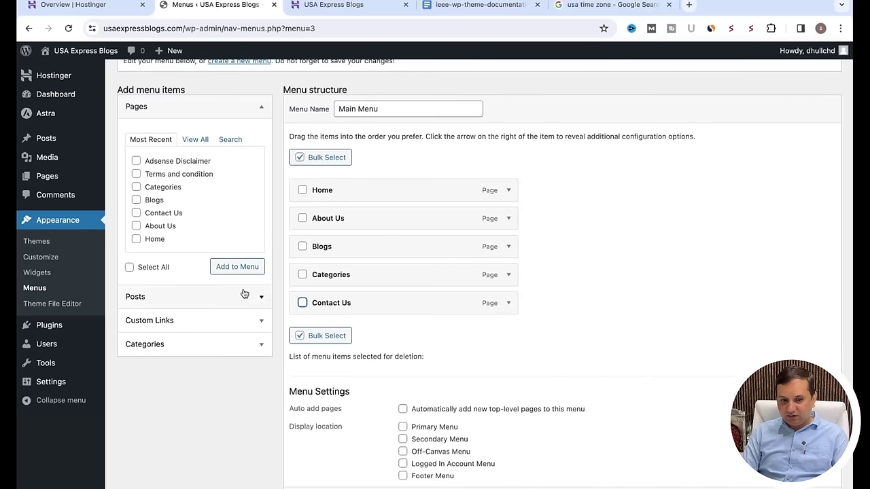
List all pages, tick Home, Blogs and Categories, turn off bulk select, and save Main Menu
{"action": "left_click", "coordinate": [196, 140]}
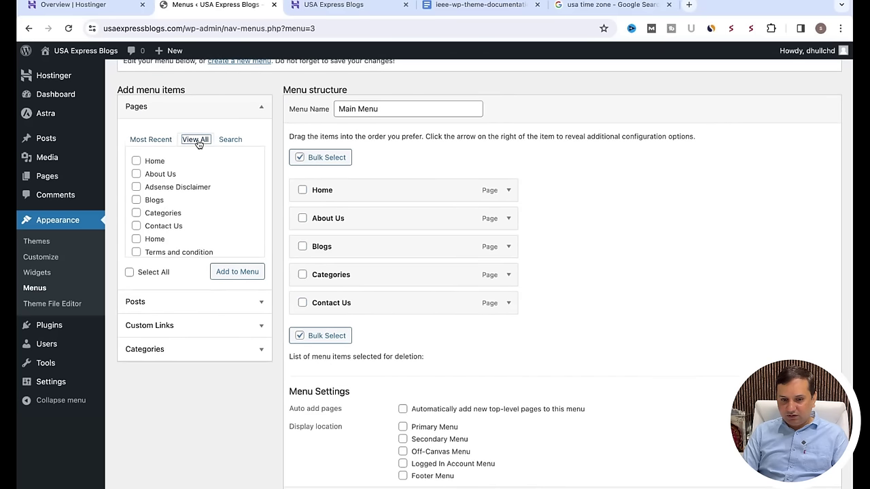
{"action": "left_click", "coordinate": [153, 141]}
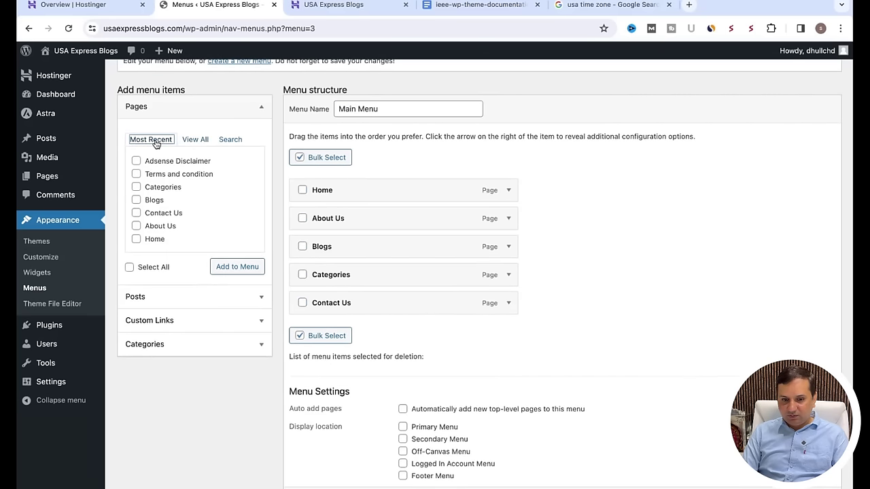
{"action": "left_click", "coordinate": [194, 140]}
{"action": "left_click", "coordinate": [136, 161]}
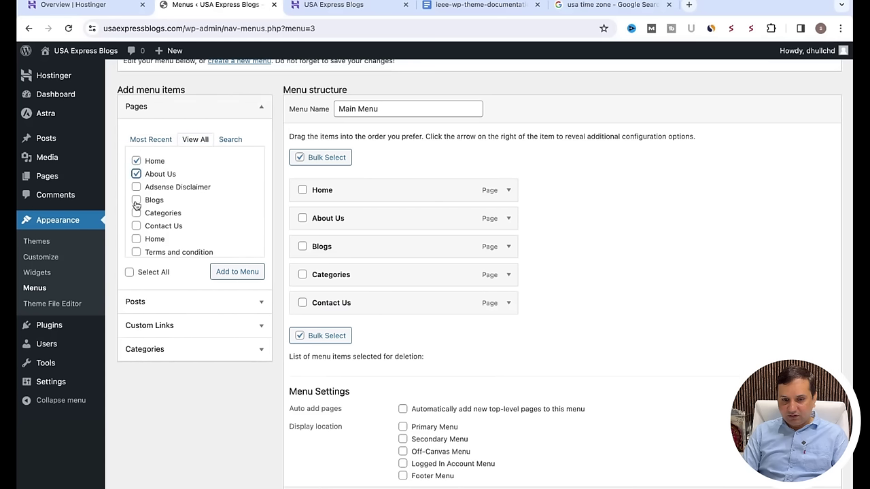
{"action": "left_click", "coordinate": [136, 200]}
{"action": "left_click", "coordinate": [136, 212]}
{"action": "left_click", "coordinate": [135, 239]}
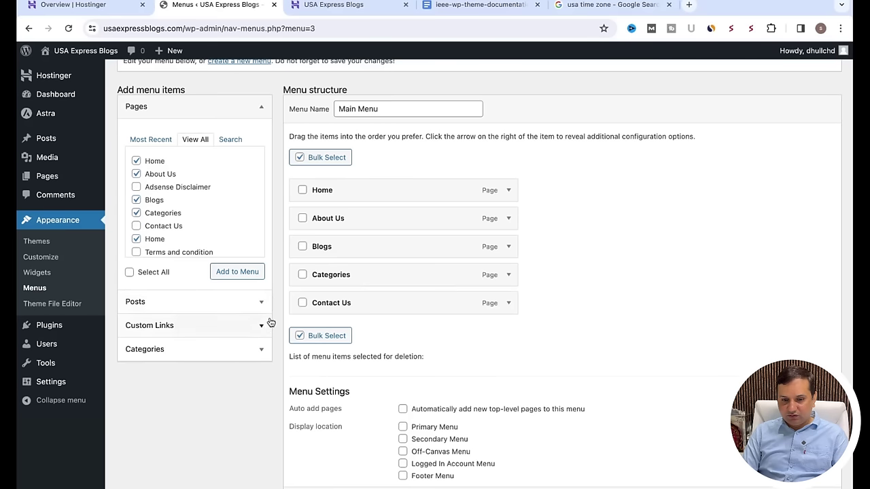
{"action": "scroll", "coordinate": [646, 223], "scroll_direction": "down", "scroll_amount": 3}
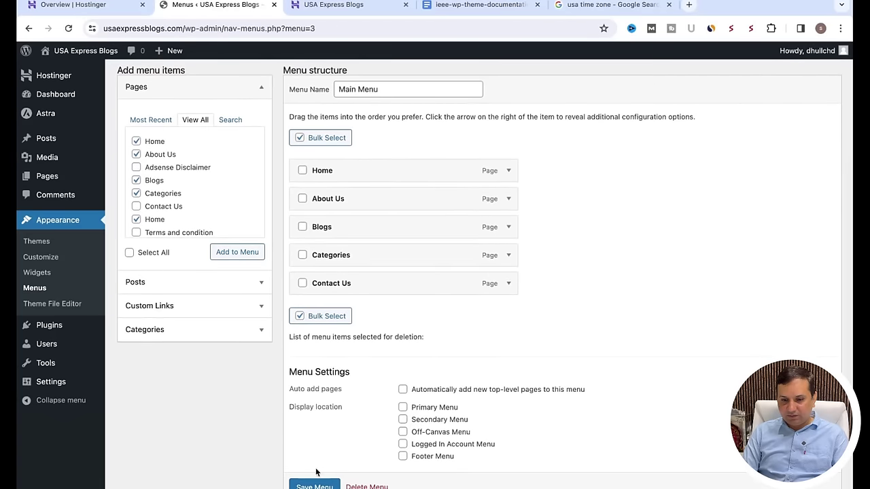
{"action": "left_click", "coordinate": [299, 138]}
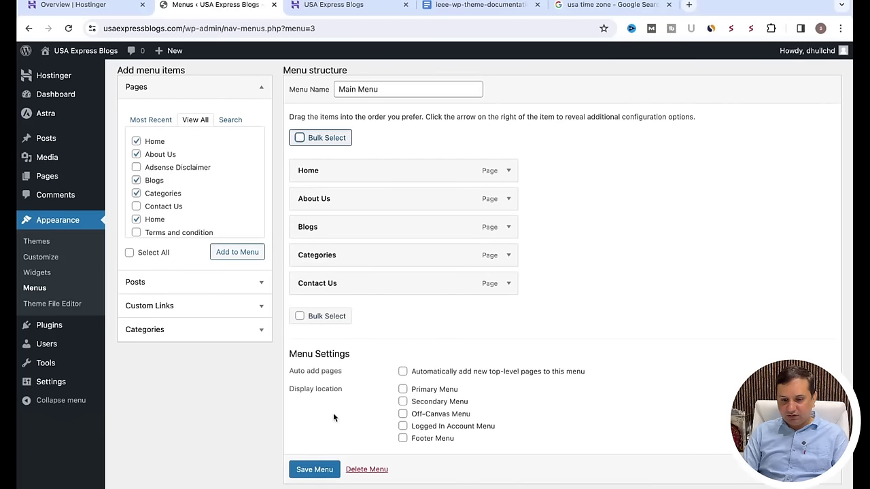
{"action": "left_click", "coordinate": [317, 470]}
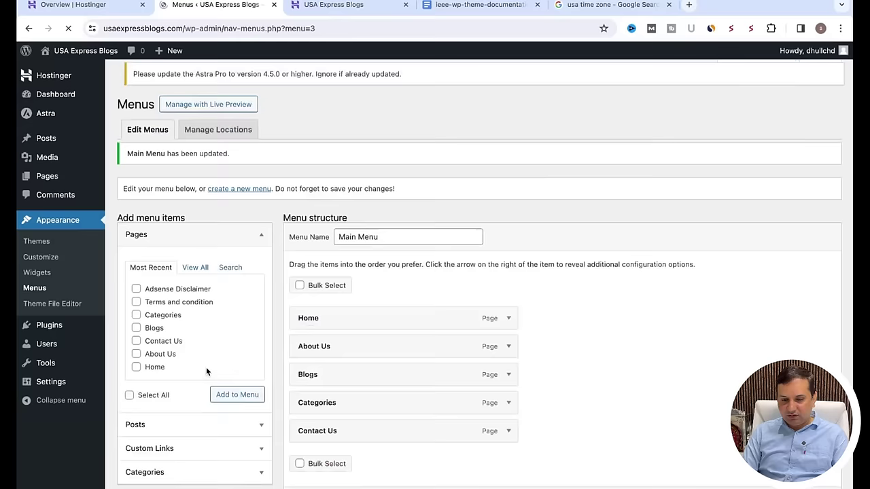
Reload the live front page to check its header, then scroll to Main Menu's settings
{"action": "scroll", "coordinate": [220, 335], "scroll_direction": "down", "scroll_amount": 3}
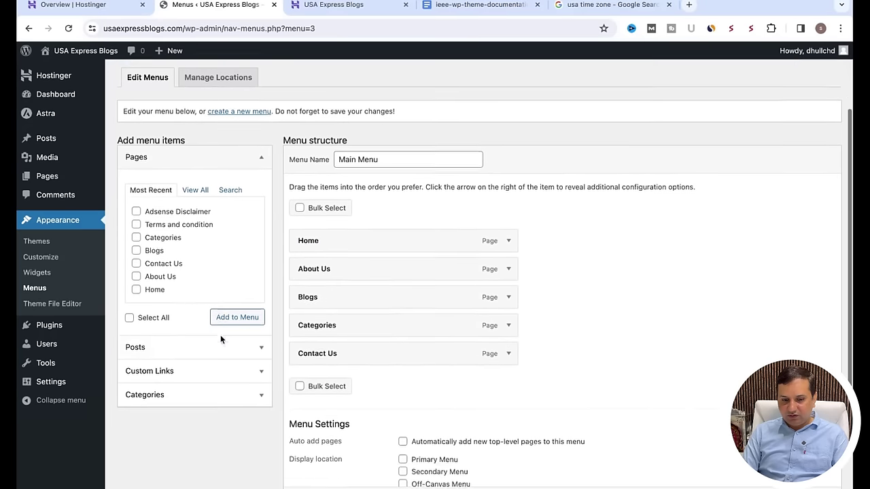
{"action": "scroll", "coordinate": [220, 334], "scroll_direction": "up", "scroll_amount": 3}
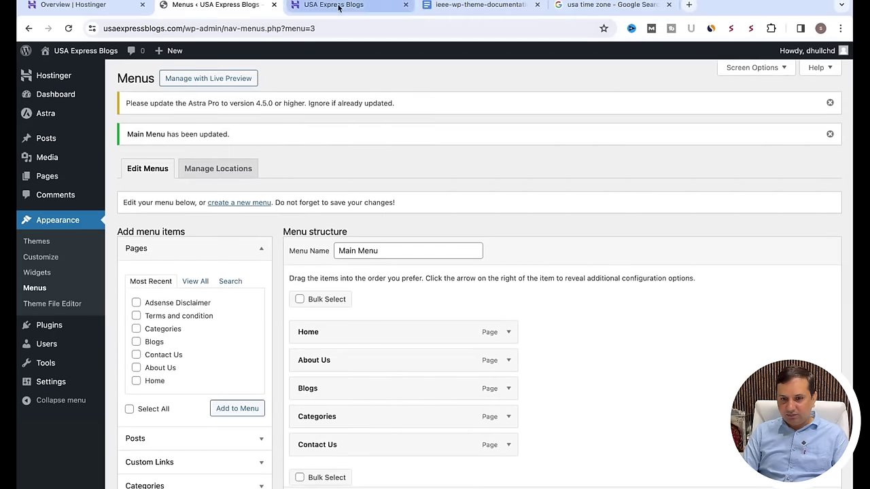
{"action": "left_click", "coordinate": [339, 6]}
{"action": "left_click", "coordinate": [69, 28]}
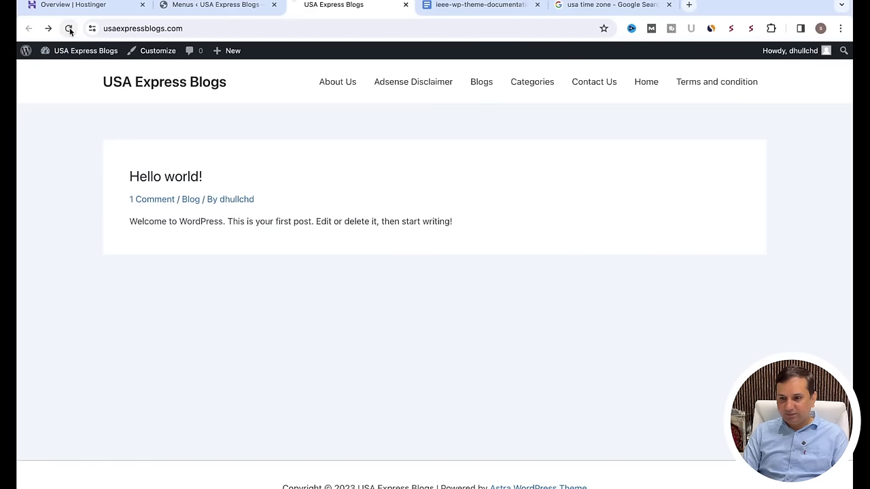
{"action": "left_click", "coordinate": [158, 85]}
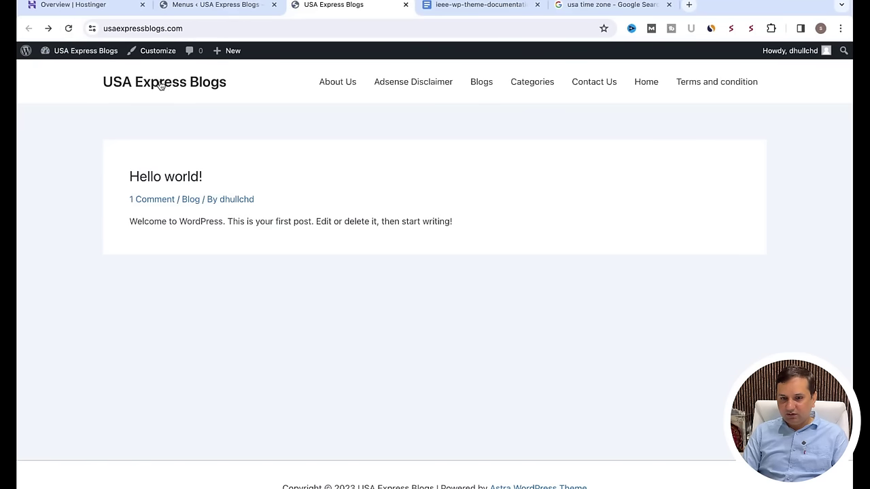
{"action": "left_click", "coordinate": [197, 5]}
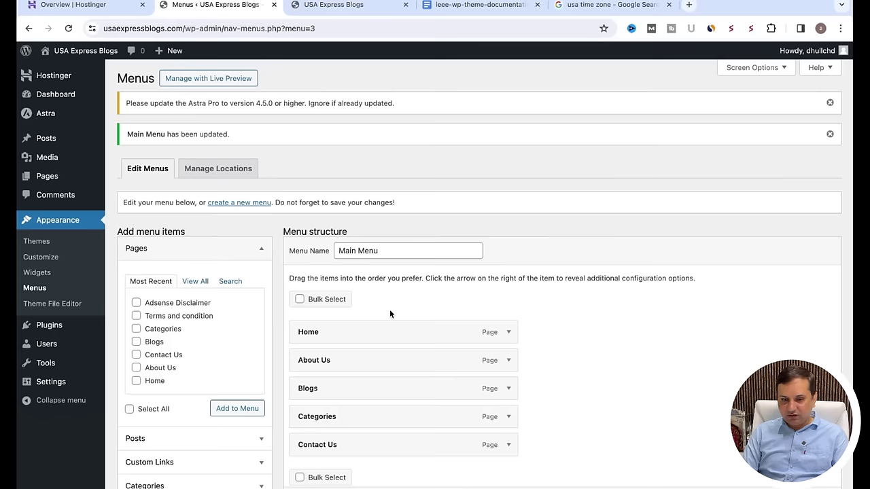
{"action": "scroll", "coordinate": [649, 324], "scroll_direction": "down", "scroll_amount": 5}
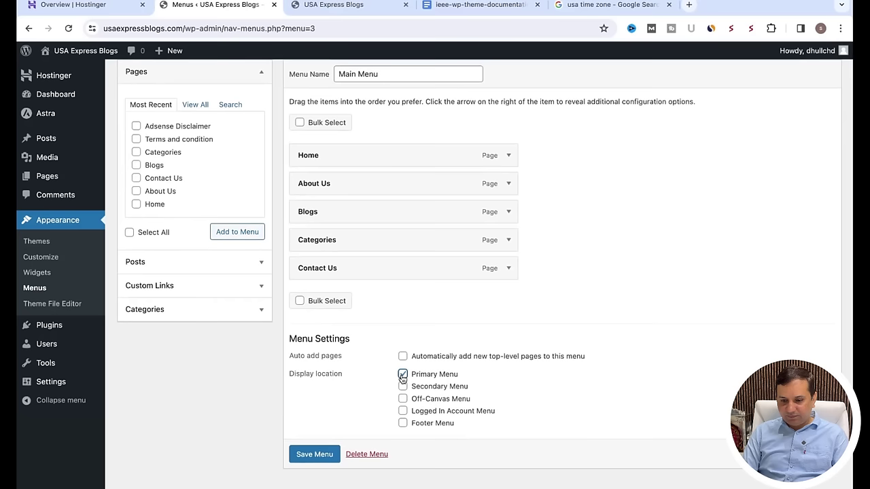
Save the Main Menu as primary and reload the live site to check the header links
{"action": "left_click", "coordinate": [320, 457]}
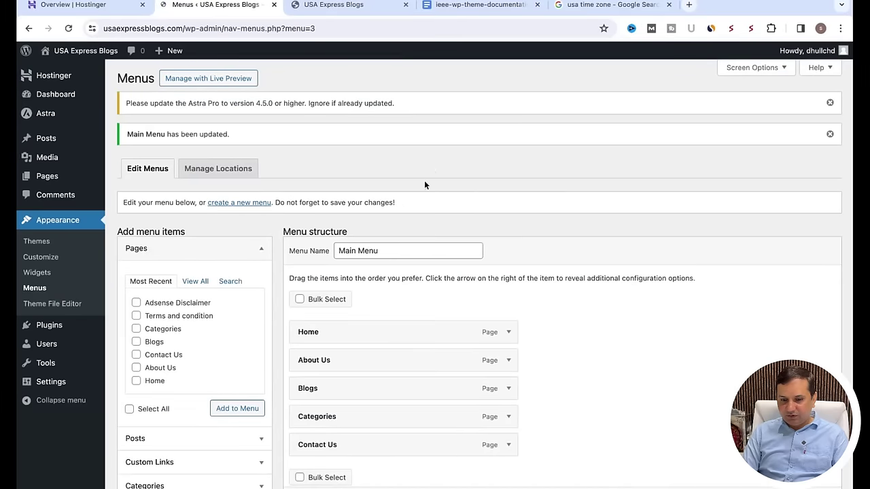
{"action": "scroll", "coordinate": [609, 356], "scroll_direction": "down", "scroll_amount": 1}
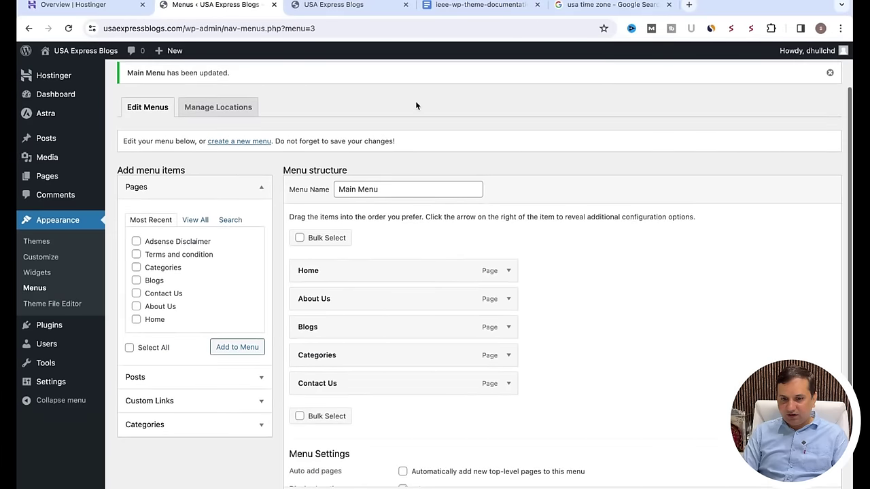
{"action": "left_click", "coordinate": [333, 5]}
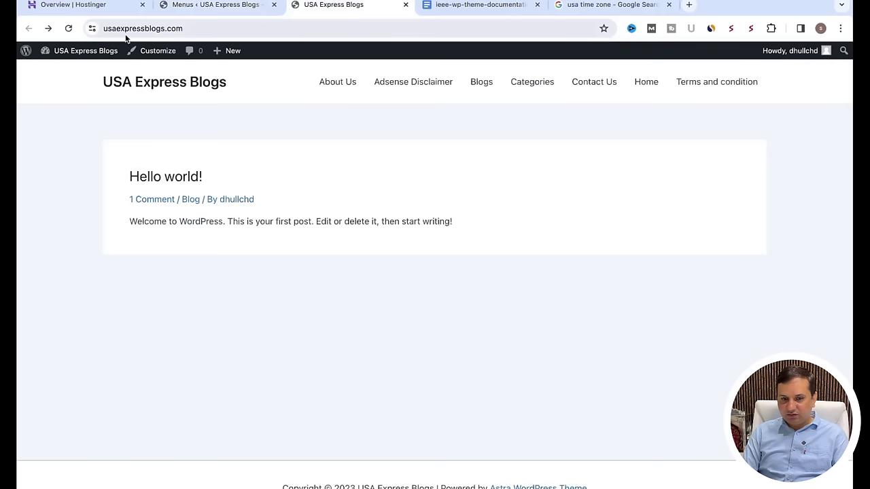
{"action": "left_click", "coordinate": [68, 28]}
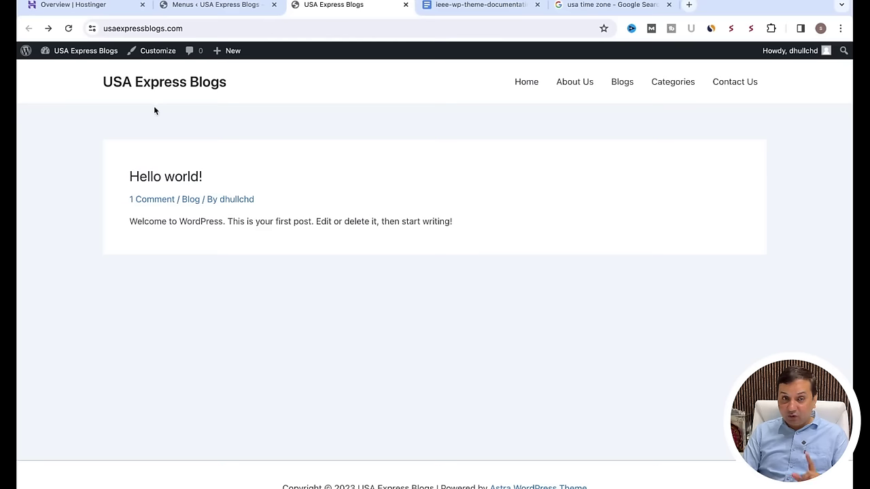
{"action": "left_click", "coordinate": [224, 6]}
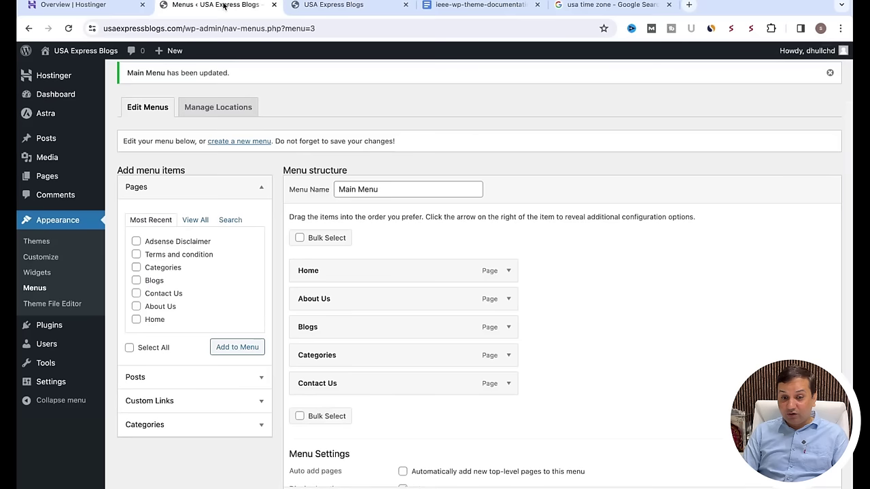
Open the Customizer's Header Builder at the Site Title & Logo settings
{"action": "left_click", "coordinate": [56, 262]}
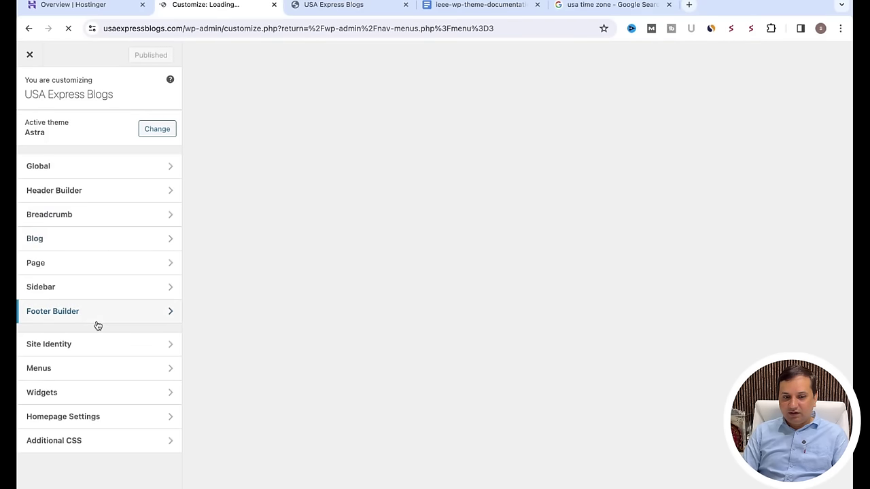
{"action": "left_click", "coordinate": [131, 192]}
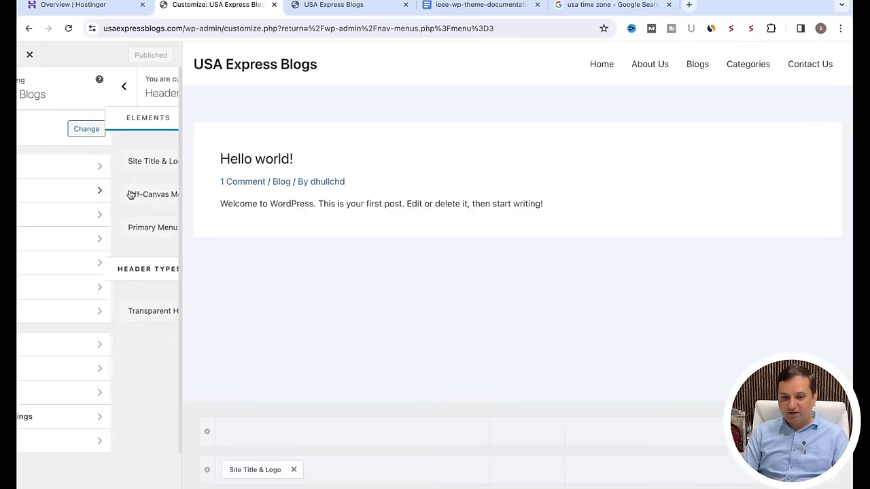
{"action": "left_click", "coordinate": [136, 163]}
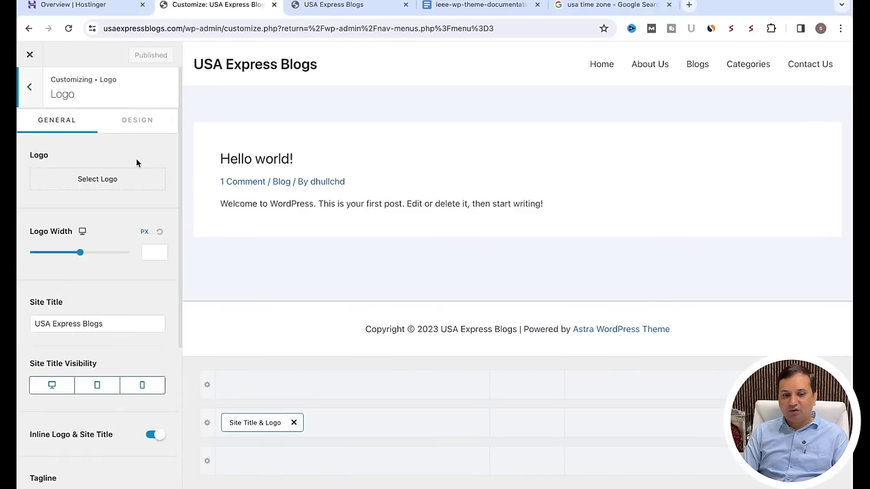
Upload USA Expresss.png from the OneDrive folder as the logo image
{"action": "left_click", "coordinate": [108, 180]}
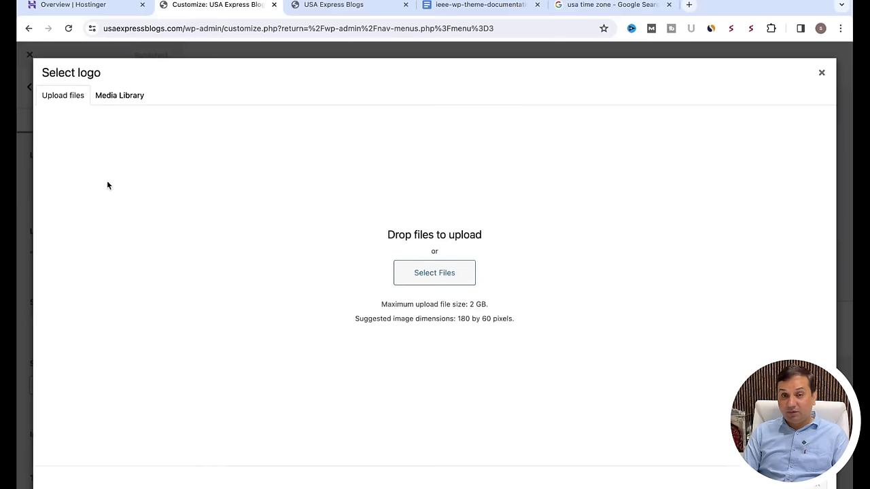
{"action": "left_click", "coordinate": [423, 273]}
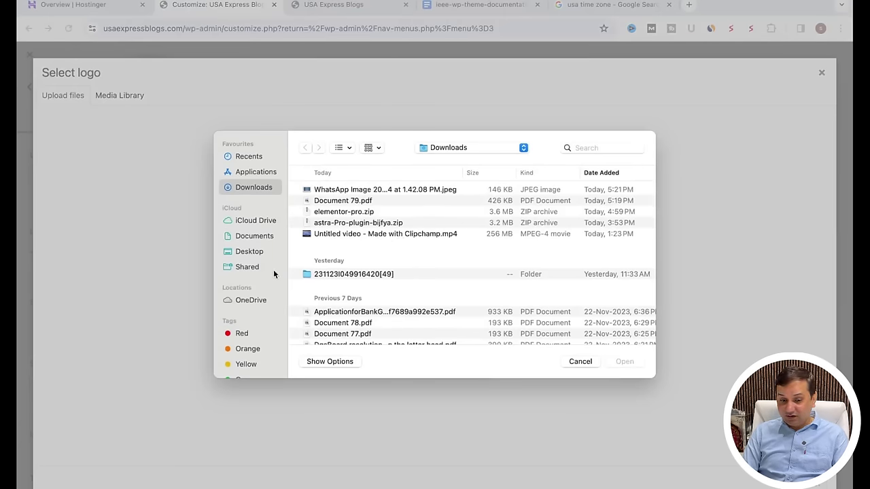
{"action": "left_click", "coordinate": [251, 301]}
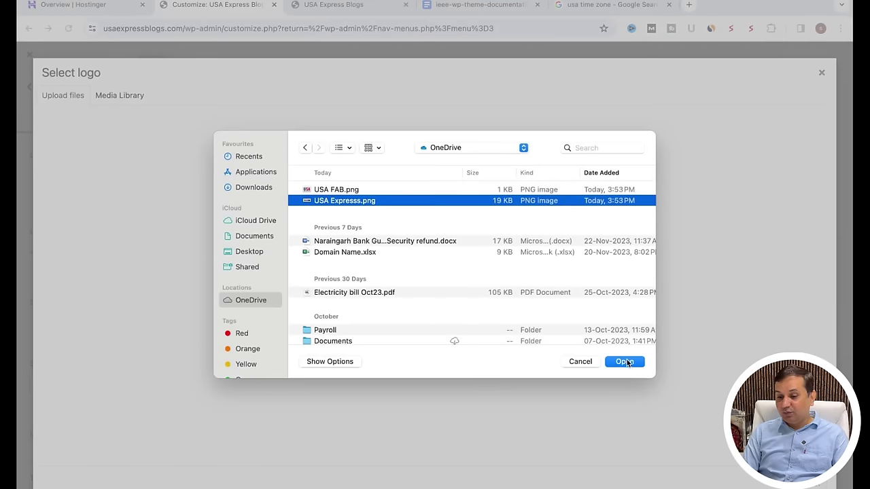
{"action": "left_click", "coordinate": [625, 361]}
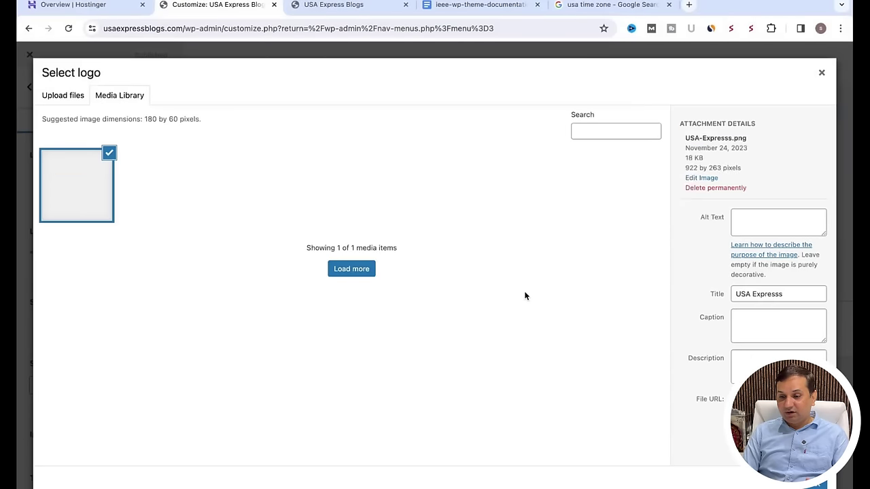
Set the logo's alt text, title, caption and description to 'USA Express Blogs', then select it
{"action": "left_click", "coordinate": [754, 225]}
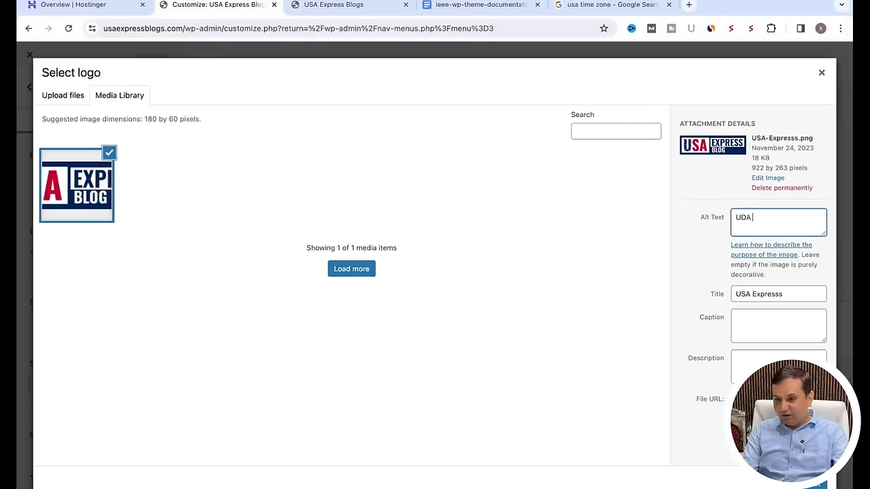
{"action": "type", "text": "US"}
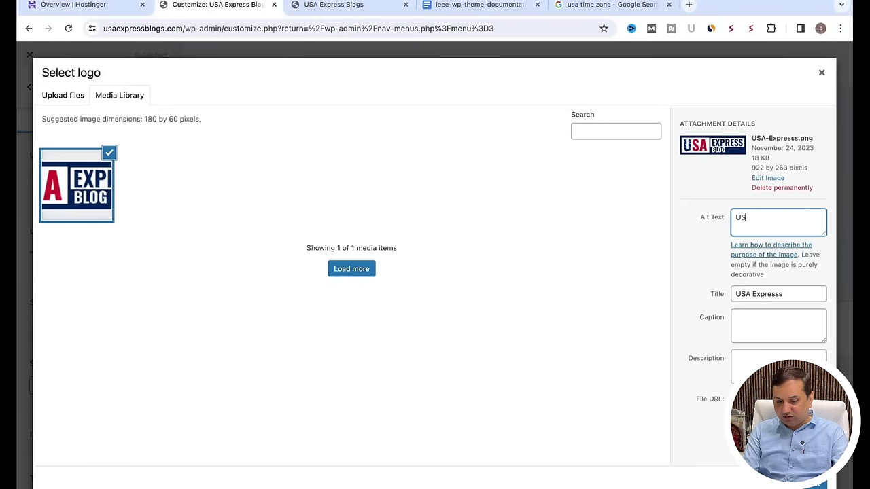
{"action": "type", "text": "A Ex"}
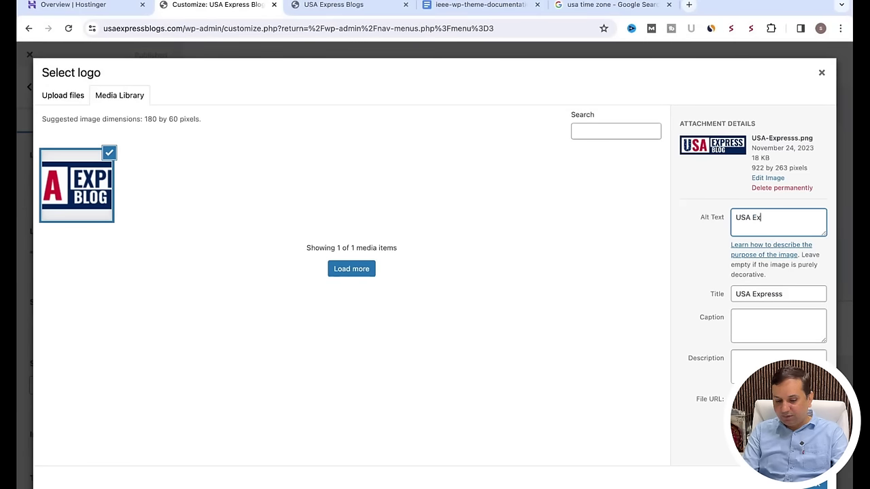
{"action": "type", "text": "press"}
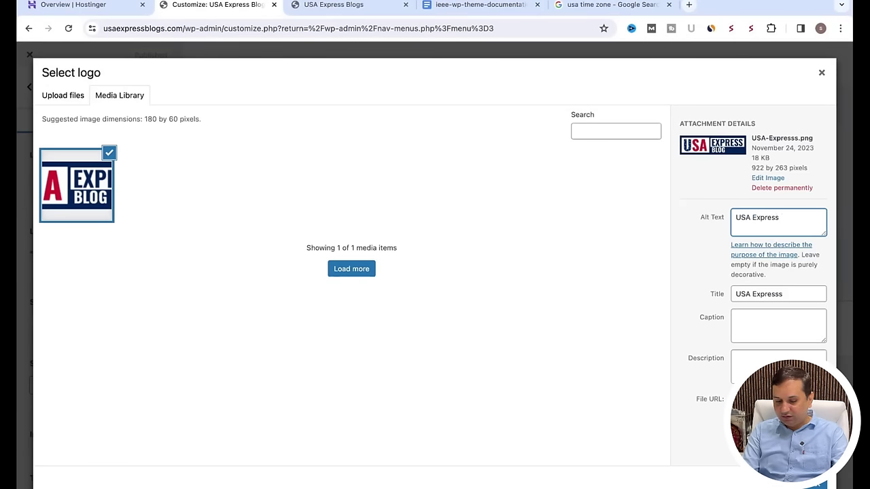
{"action": "type", "text": " Blogs"}
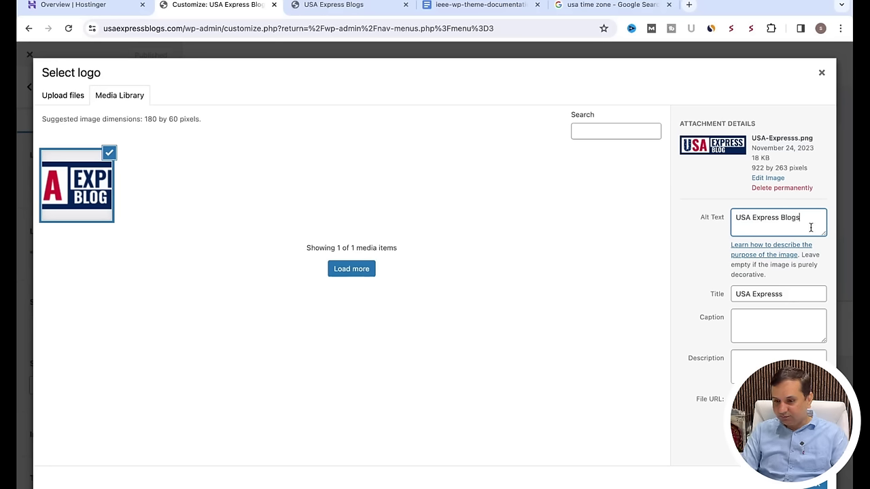
{"action": "left_click_drag", "start_coordinate": [808, 221], "coordinate": [733, 219]}
{"action": "key", "text": "ctrl+c"}
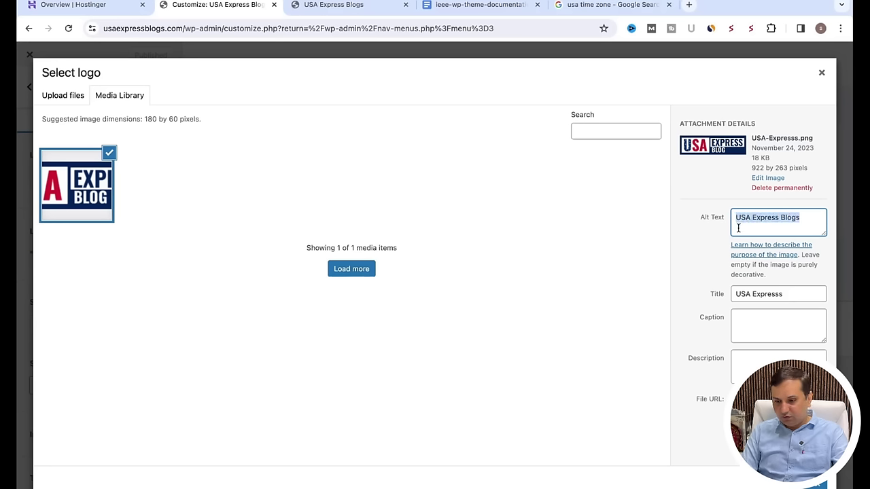
{"action": "left_click_drag", "start_coordinate": [796, 296], "coordinate": [731, 298]}
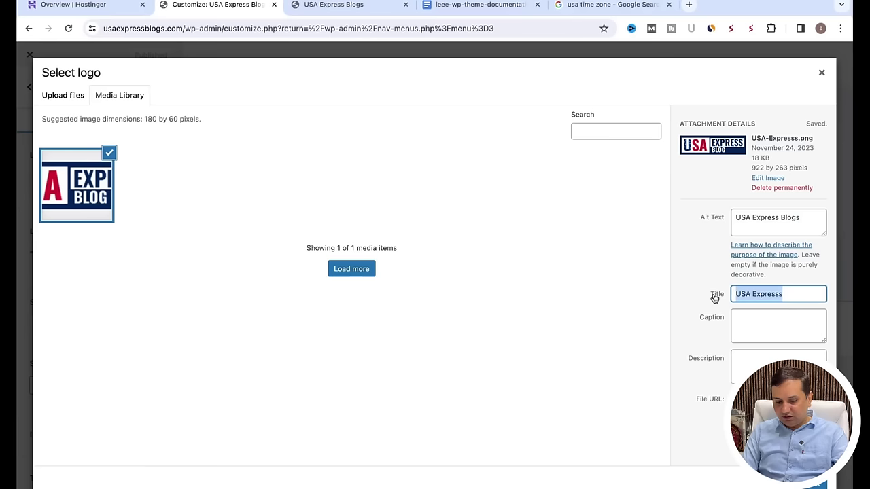
{"action": "key", "text": "ctrl+v"}
{"action": "left_click", "coordinate": [761, 324]}
{"action": "key", "text": "ctrl+v"}
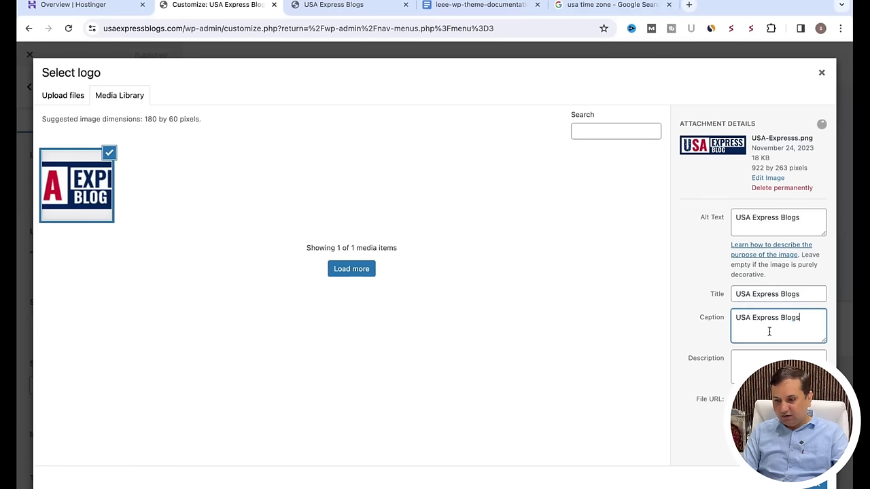
{"action": "left_click", "coordinate": [757, 358]}
{"action": "key", "text": "ctrl+v"}
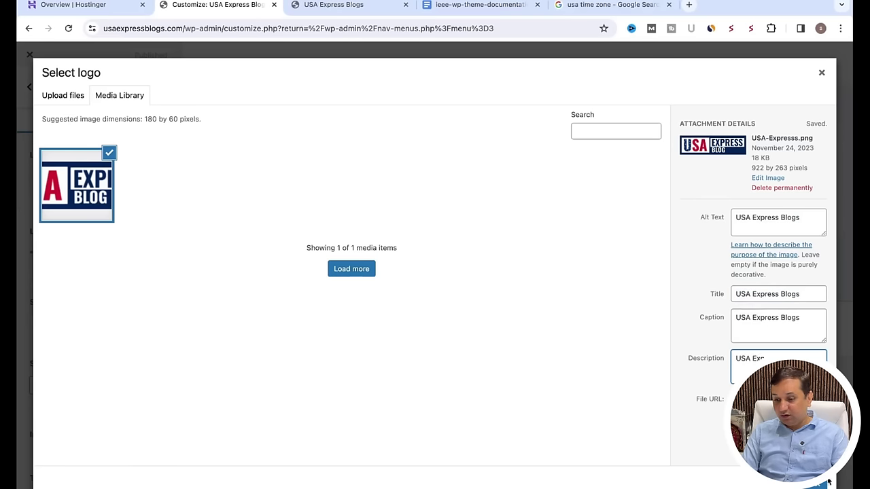
{"action": "left_click", "coordinate": [818, 484]}
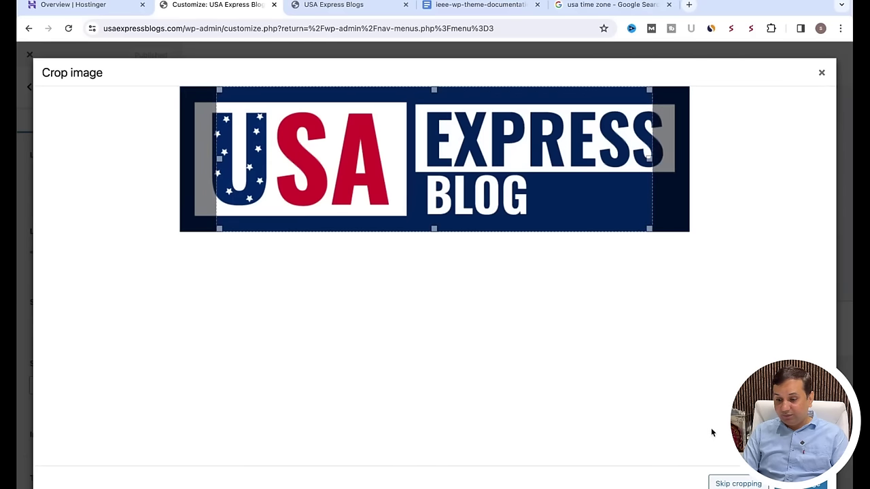
Skip cropping, publish the logo, and reload the live site to view it
{"action": "left_click", "coordinate": [730, 483]}
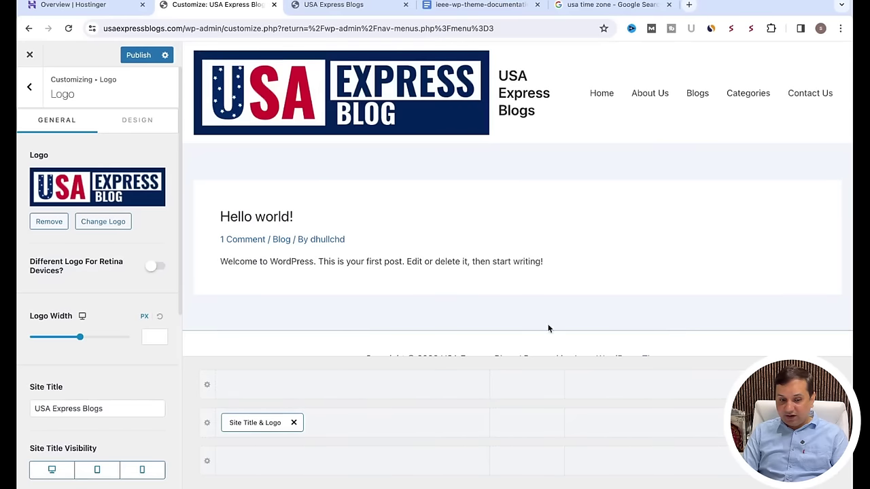
{"action": "left_click", "coordinate": [139, 56]}
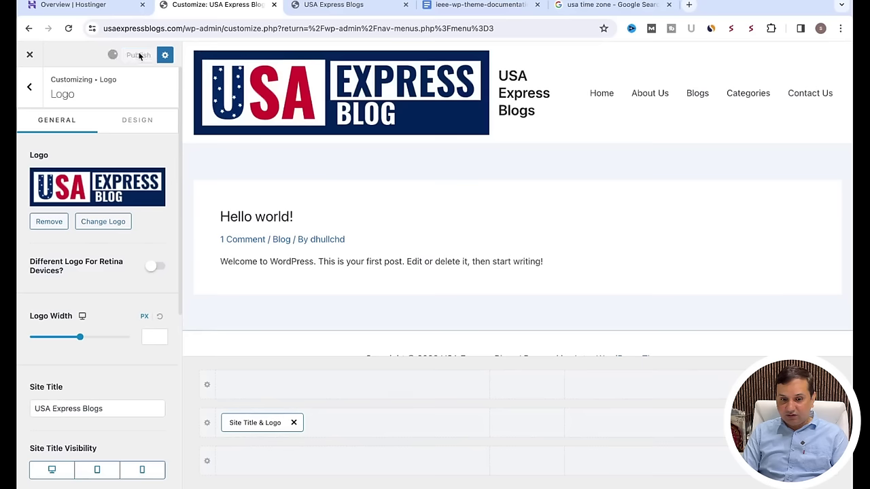
{"action": "left_click", "coordinate": [343, 5]}
{"action": "left_click", "coordinate": [69, 28]}
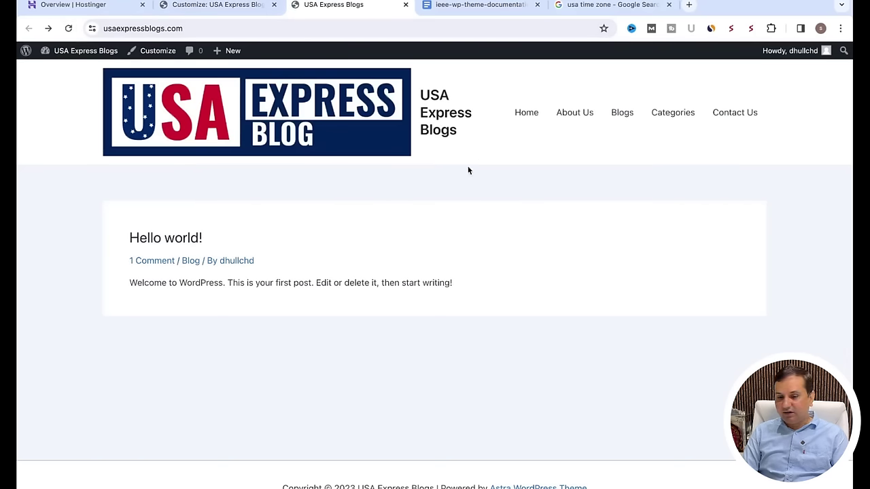
Adjust the Inline Logo & Site Title setting and clear the Site Title text
{"action": "left_click", "coordinate": [232, 4]}
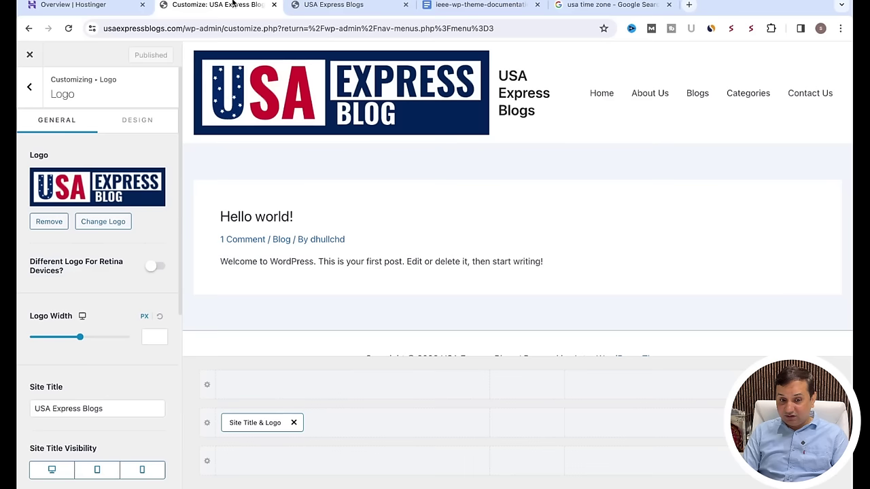
{"action": "scroll", "coordinate": [112, 333], "scroll_direction": "down", "scroll_amount": 3}
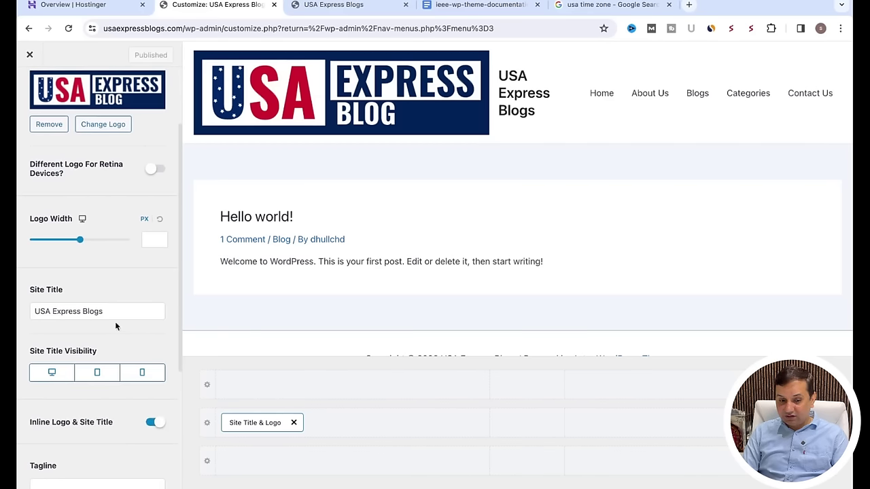
{"action": "left_click", "coordinate": [151, 424]}
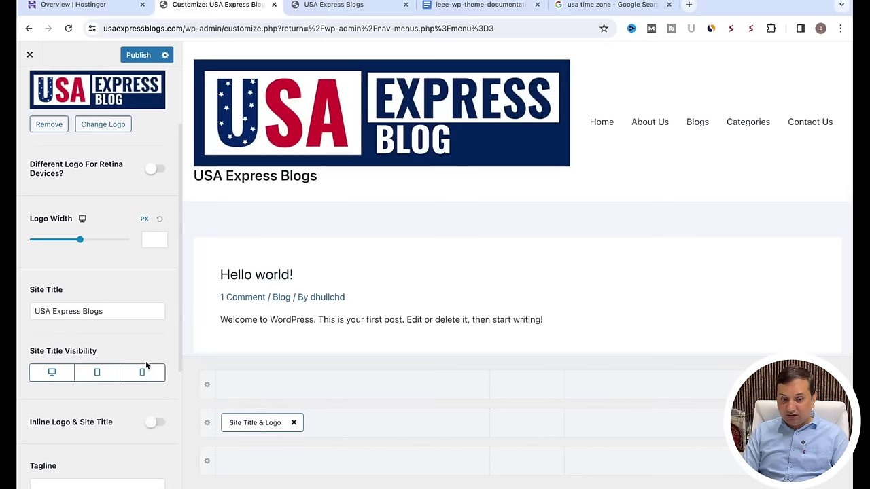
{"action": "scroll", "coordinate": [125, 407], "scroll_direction": "down", "scroll_amount": 3}
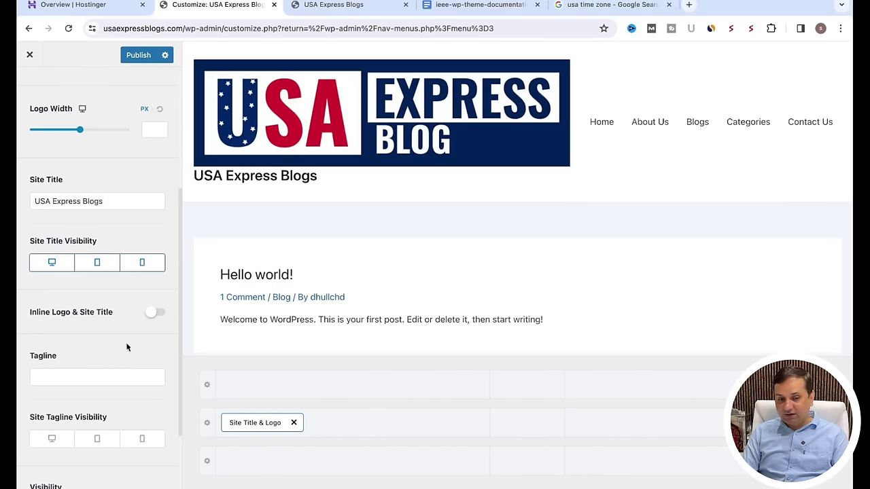
{"action": "left_click", "coordinate": [154, 312]}
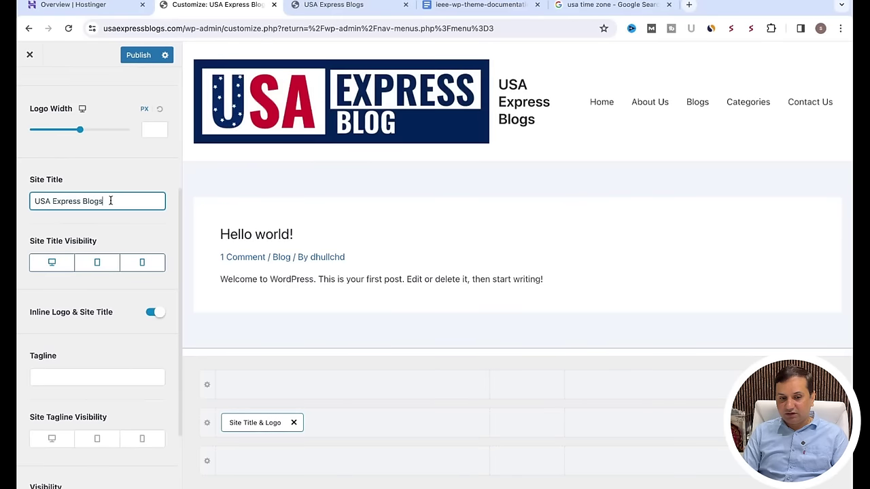
{"action": "left_click_drag", "start_coordinate": [110, 201], "coordinate": [24, 204]}
{"action": "key", "text": "BackSpace"}
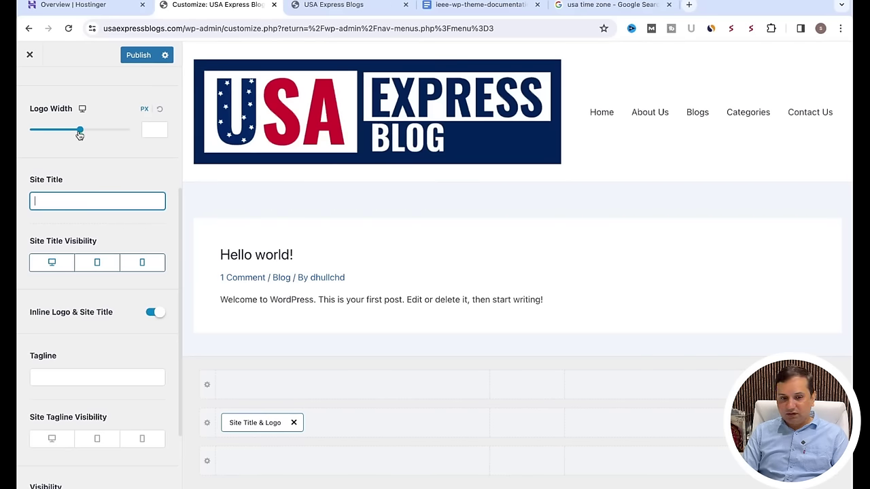
Widen the logo to about 313 px, publish, and reload the live site
{"action": "mouse_move", "coordinate": [80, 135]}
{"action": "left_mouse_down"}
{"action": "mouse_move", "coordinate": [70, 131]}
{"action": "mouse_move", "coordinate": [83, 130]}
{"action": "left_mouse_up"}
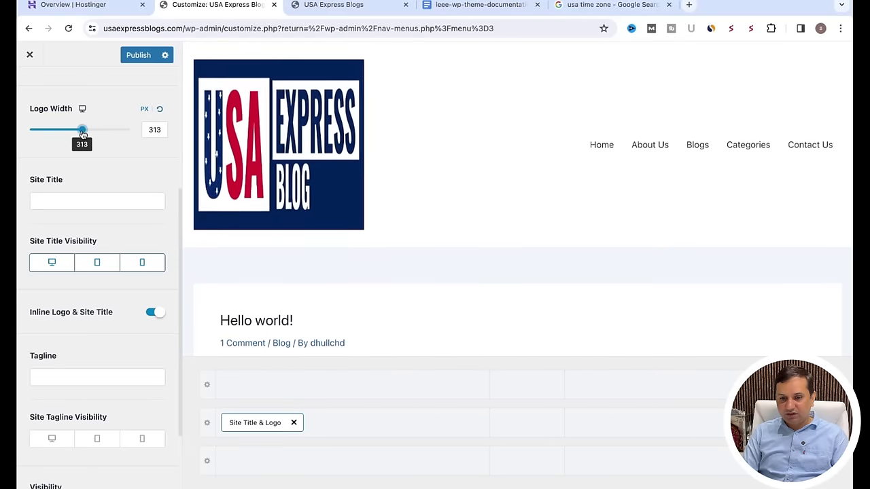
{"action": "left_click", "coordinate": [134, 57]}
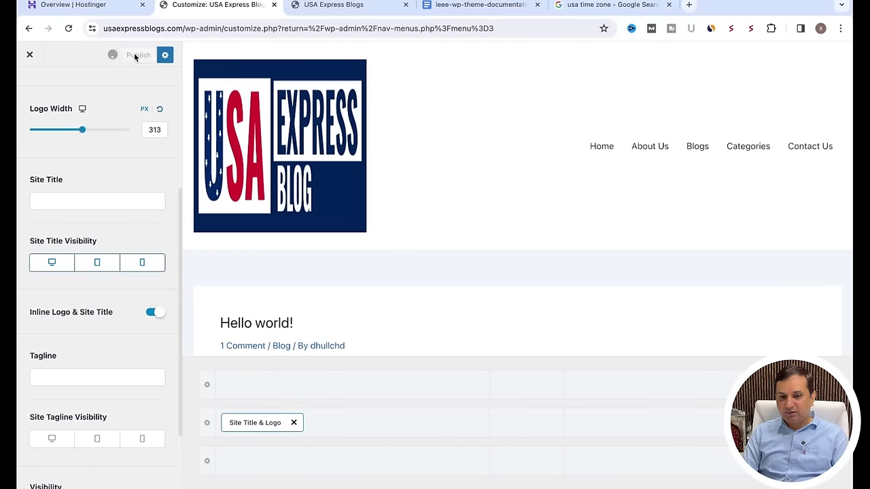
{"action": "left_click", "coordinate": [361, 6]}
{"action": "left_click", "coordinate": [67, 28]}
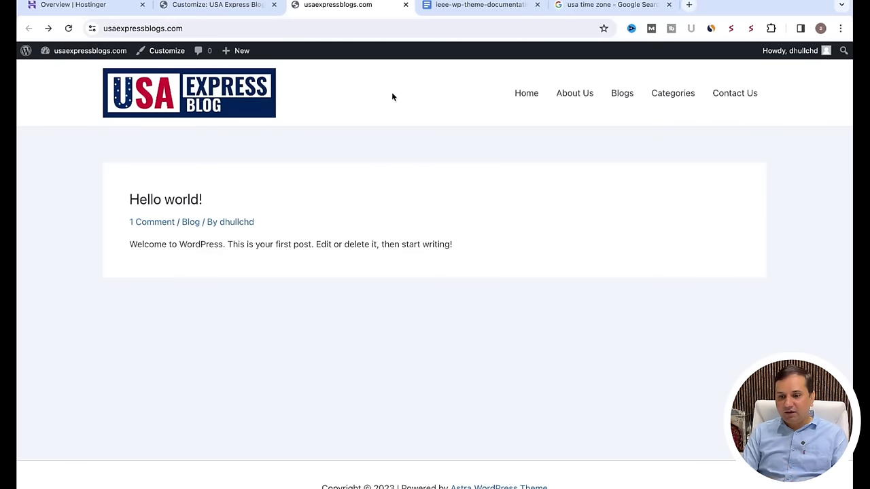
Review the Logo Design and Primary Menu settings, then back out to the top-level panel
{"action": "left_click", "coordinate": [231, 5]}
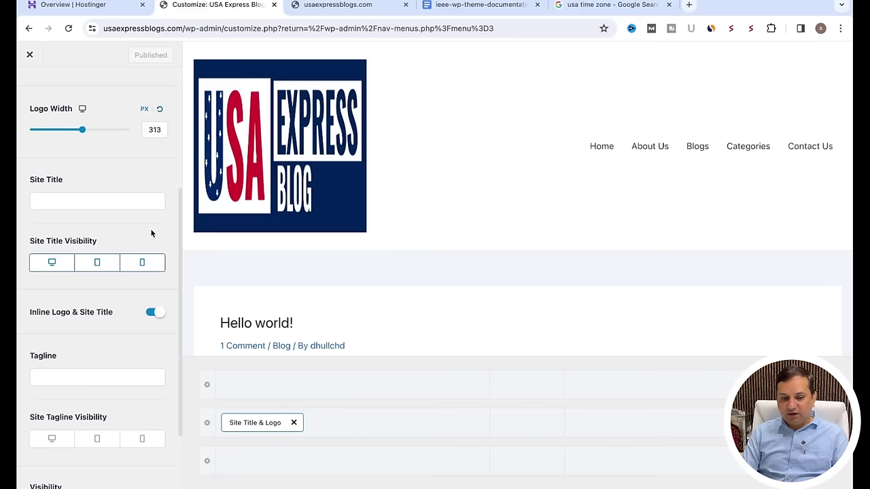
{"action": "scroll", "coordinate": [98, 265], "scroll_direction": "down", "scroll_amount": 2}
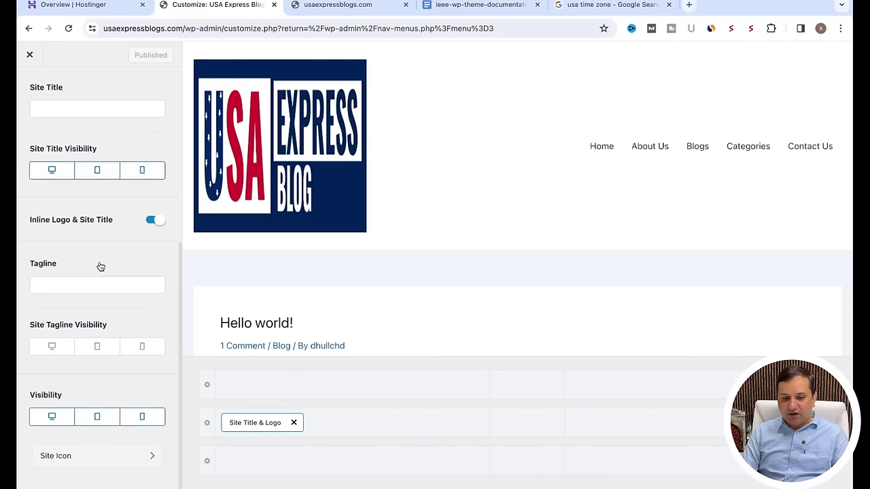
{"action": "scroll", "coordinate": [102, 203], "scroll_direction": "up", "scroll_amount": 6}
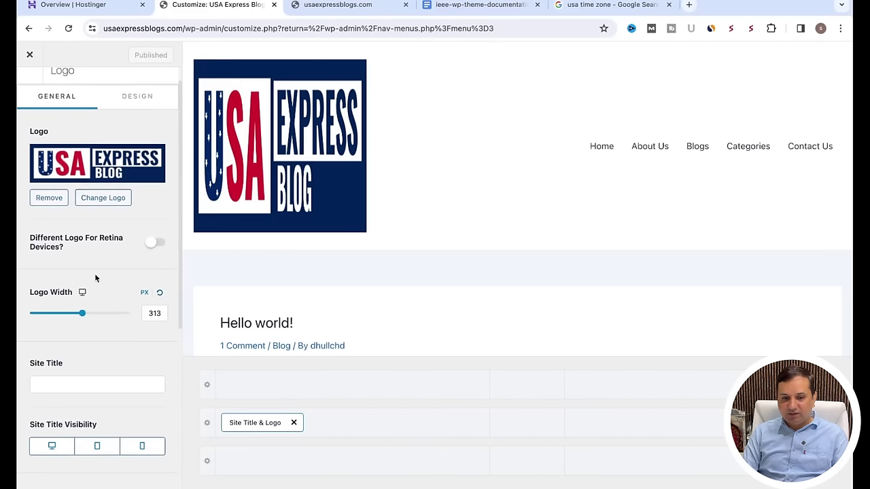
{"action": "scroll", "coordinate": [98, 310], "scroll_direction": "down", "scroll_amount": 3}
{"action": "scroll", "coordinate": [99, 310], "scroll_direction": "up", "scroll_amount": 1}
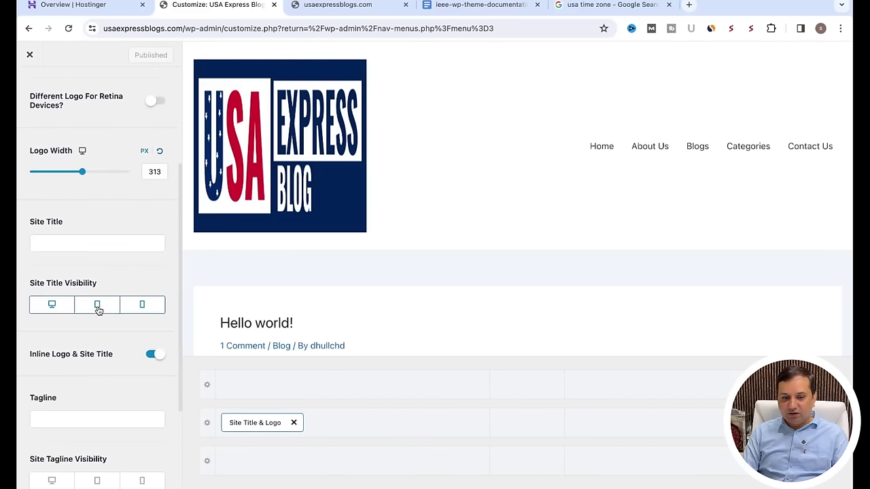
{"action": "scroll", "coordinate": [100, 309], "scroll_direction": "up", "scroll_amount": 3}
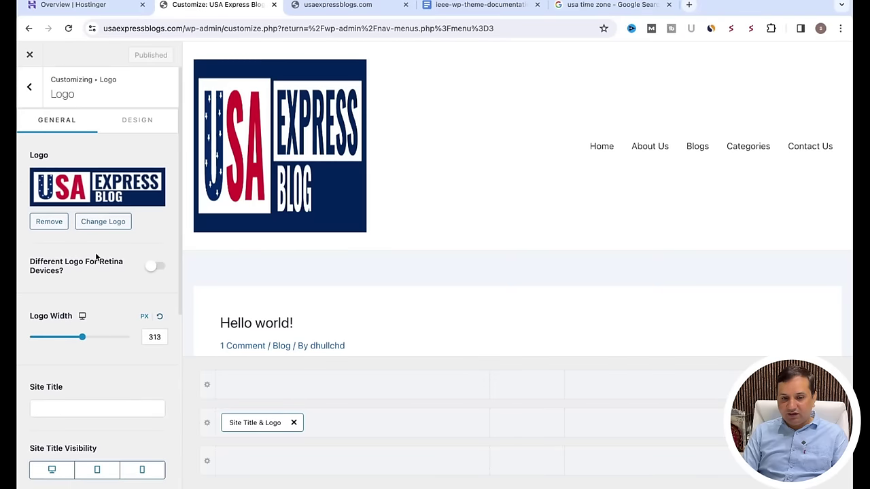
{"action": "left_click", "coordinate": [135, 122]}
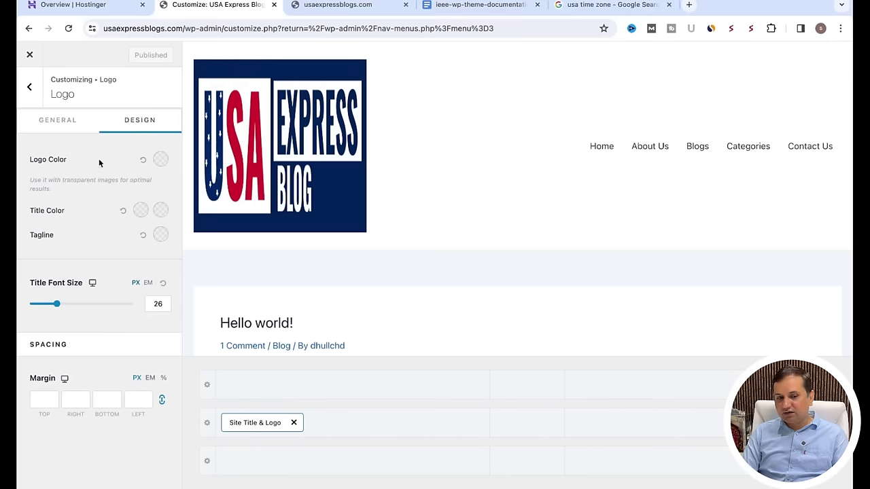
{"action": "left_click", "coordinate": [27, 87]}
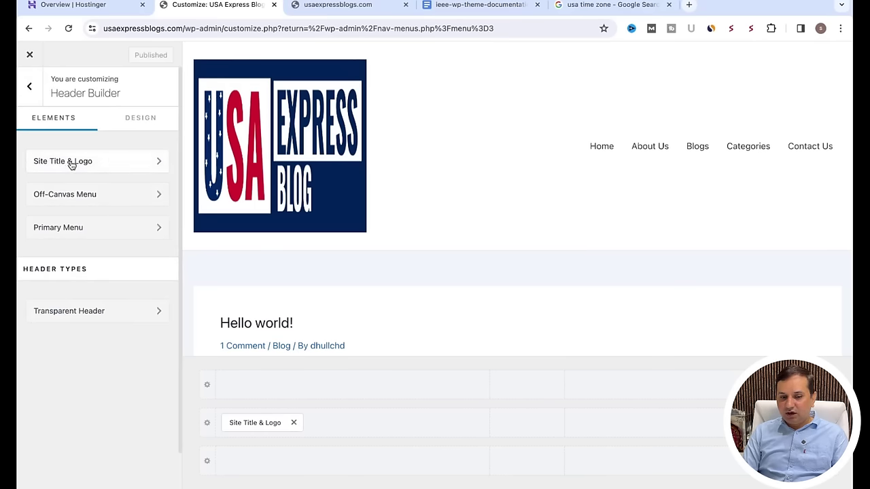
{"action": "left_click", "coordinate": [153, 227]}
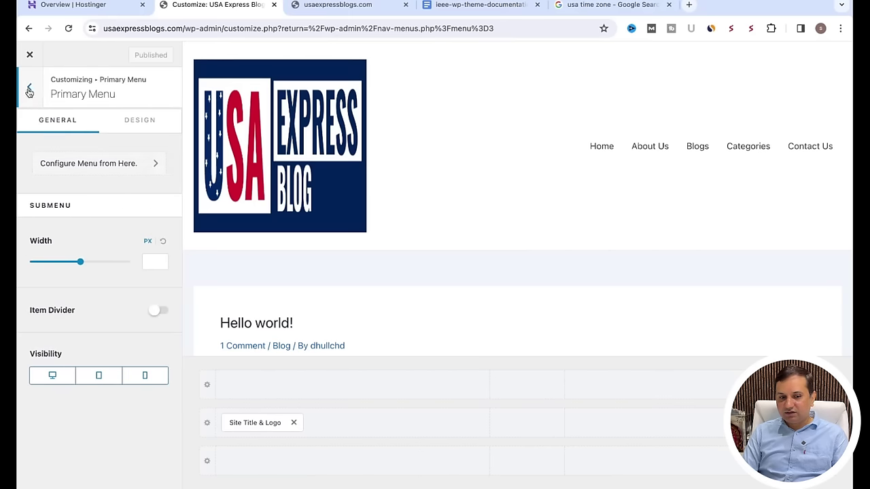
{"action": "left_click", "coordinate": [29, 89]}
{"action": "left_click", "coordinate": [29, 89]}
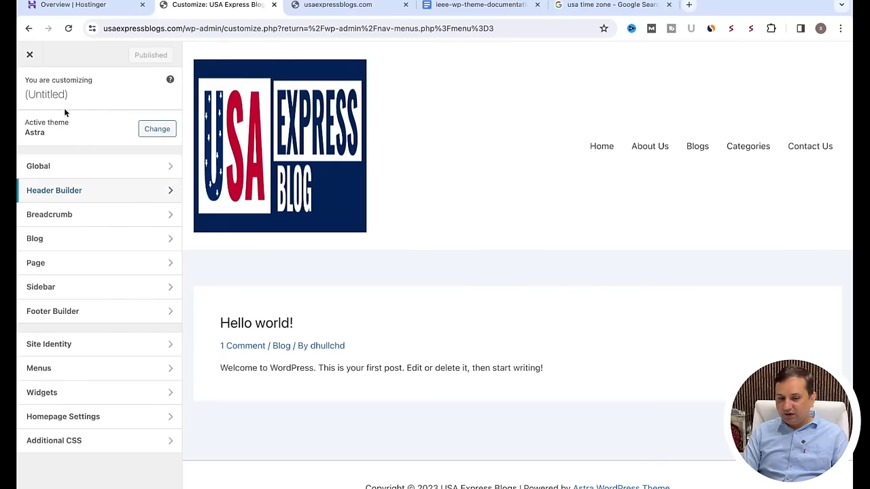
Close the Customizer, reload the live site, then reopen Customize from the Menus page
{"action": "left_click", "coordinate": [29, 58]}
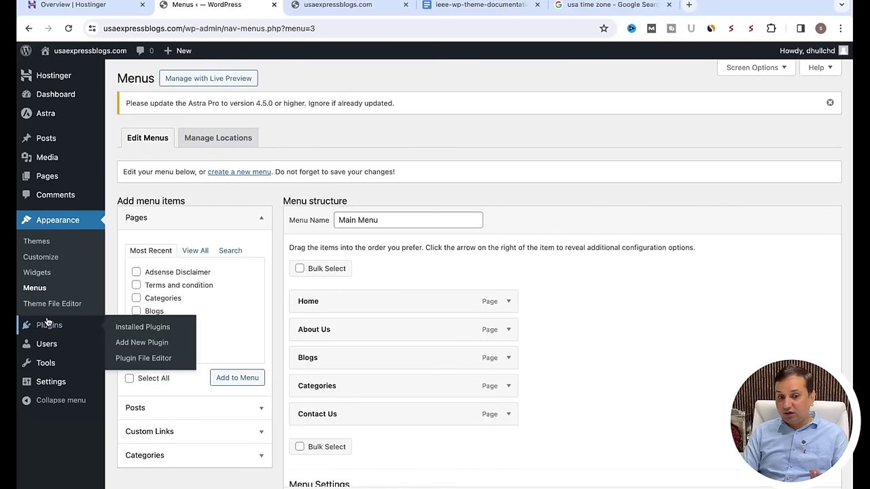
{"action": "mouse_move", "coordinate": [58, 364]}
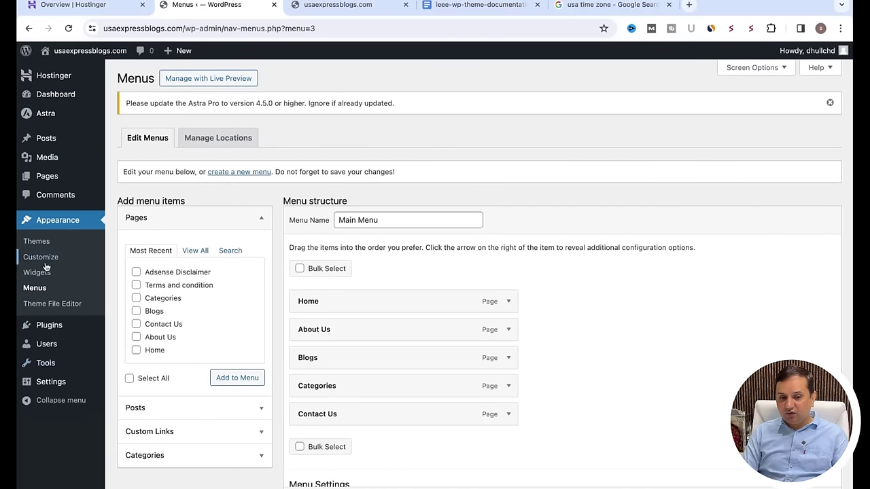
{"action": "left_click", "coordinate": [358, 5]}
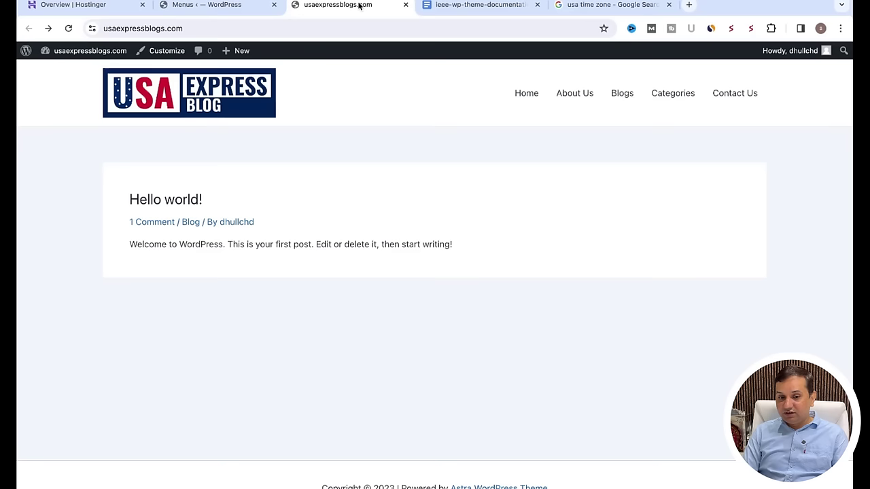
{"action": "left_click", "coordinate": [68, 28]}
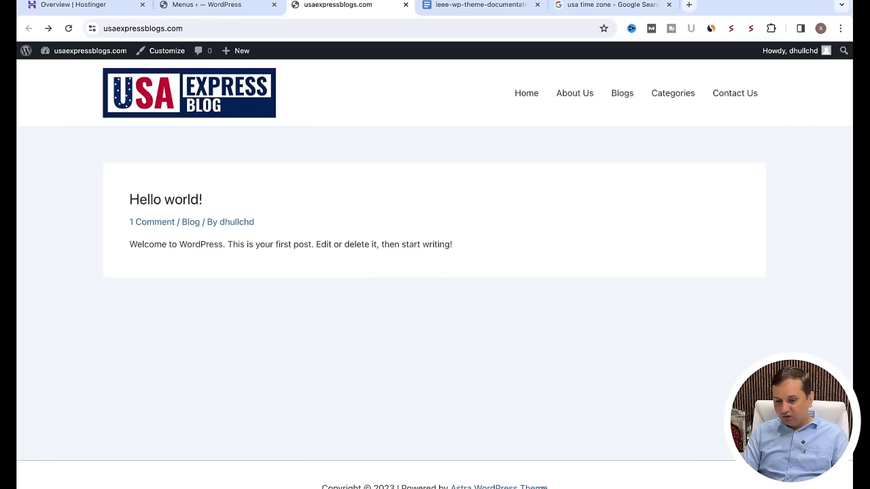
{"action": "left_click", "coordinate": [222, 6]}
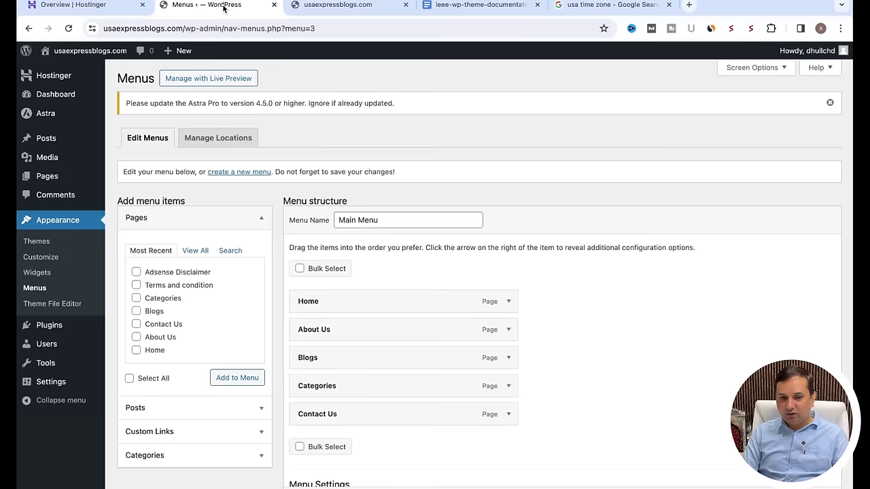
{"action": "left_click", "coordinate": [50, 258]}
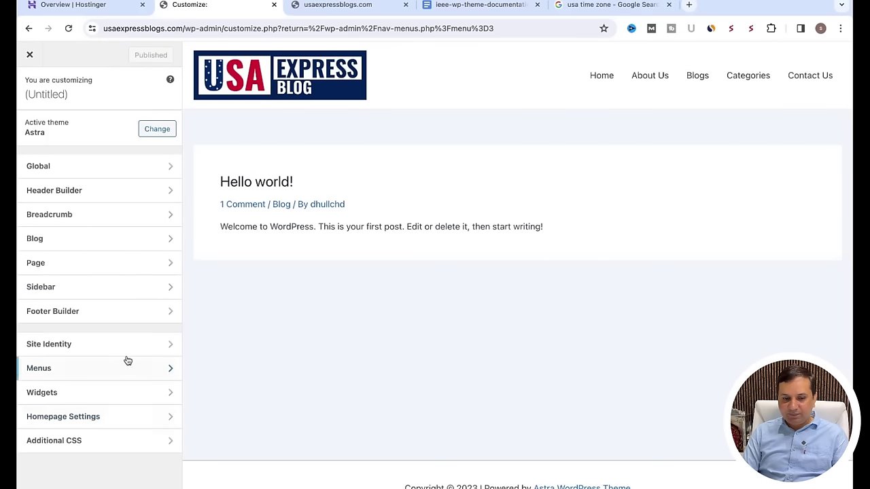
Replace [theme_author] in the footer copyright with 'USA Express Blogs' and publish
{"action": "left_click", "coordinate": [146, 312]}
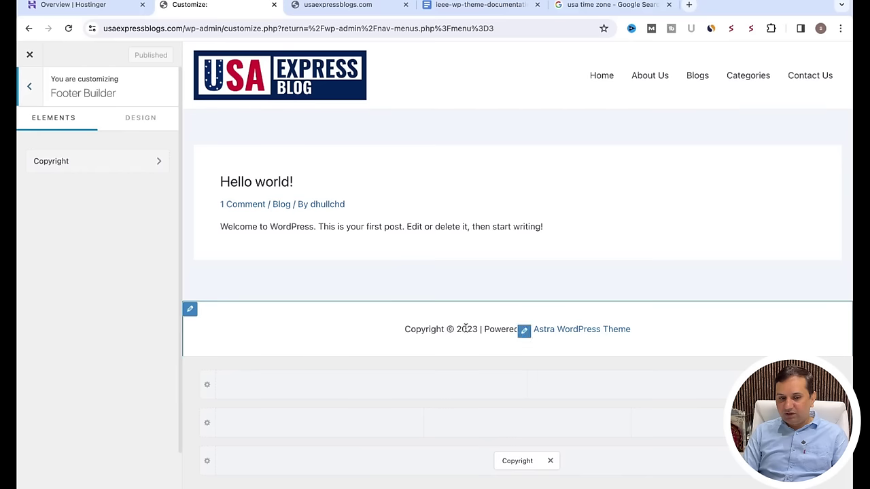
{"action": "left_click", "coordinate": [157, 162]}
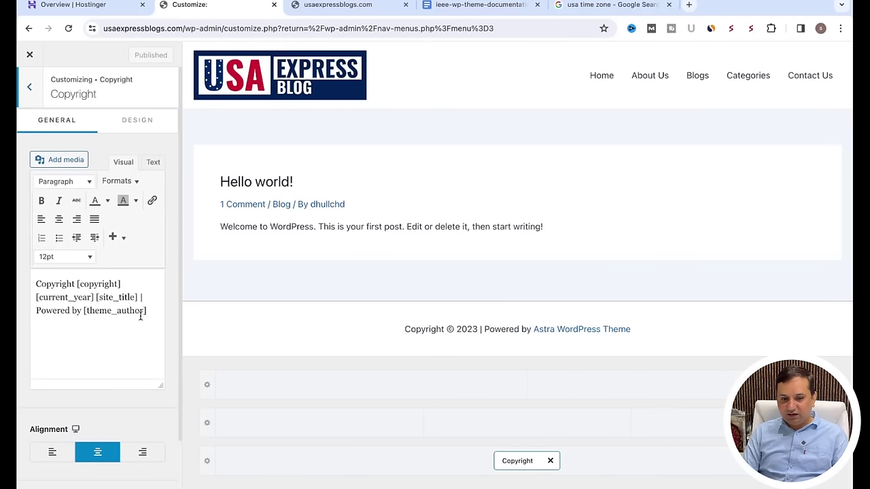
{"action": "left_click", "coordinate": [154, 311]}
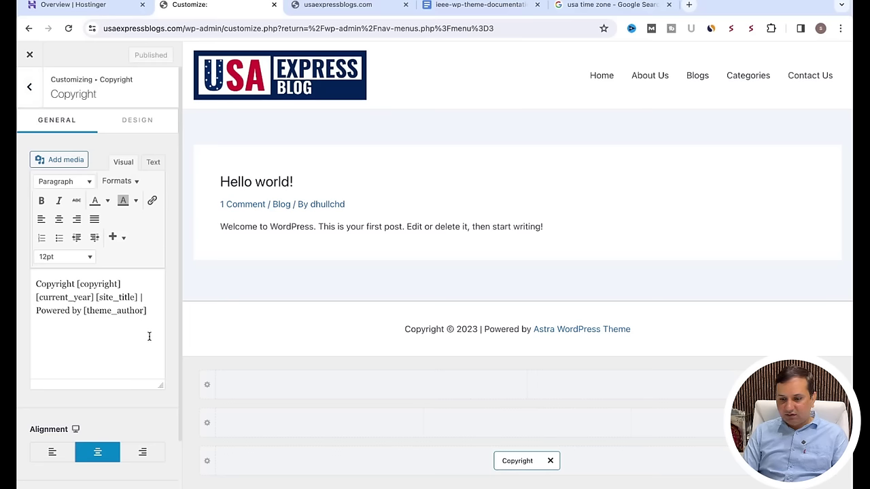
{"action": "key", "text": "BackSpace"}
{"action": "key", "text": "BackSpace"}
{"action": "key", "text": "BackSpace"}
{"action": "key", "text": "BackSpace"}
{"action": "key", "text": "BackSpace"}
{"action": "key", "text": "BackSpace"}
{"action": "key", "text": "BackSpace"}
{"action": "key", "text": "BackSpace"}
{"action": "key", "text": "BackSpace"}
{"action": "key", "text": "BackSpace"}
{"action": "key", "text": "BackSpace"}
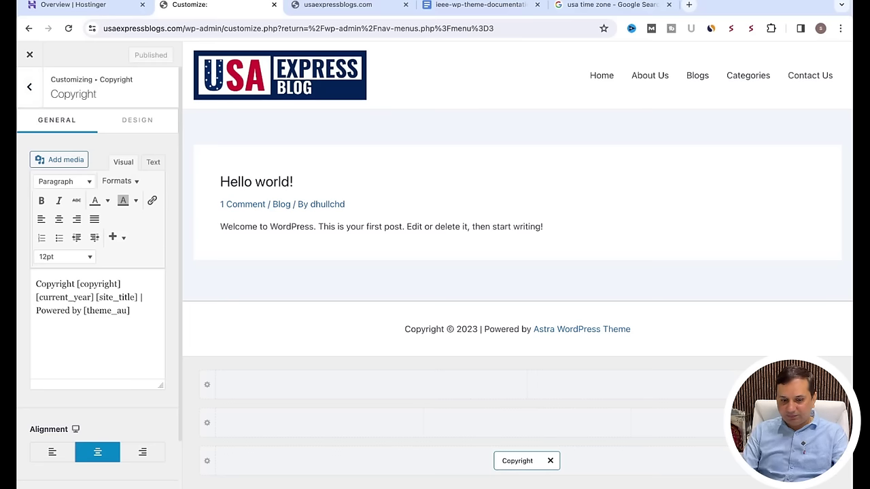
{"action": "key", "text": "BackSpace"}
{"action": "key", "text": "BackSpace"}
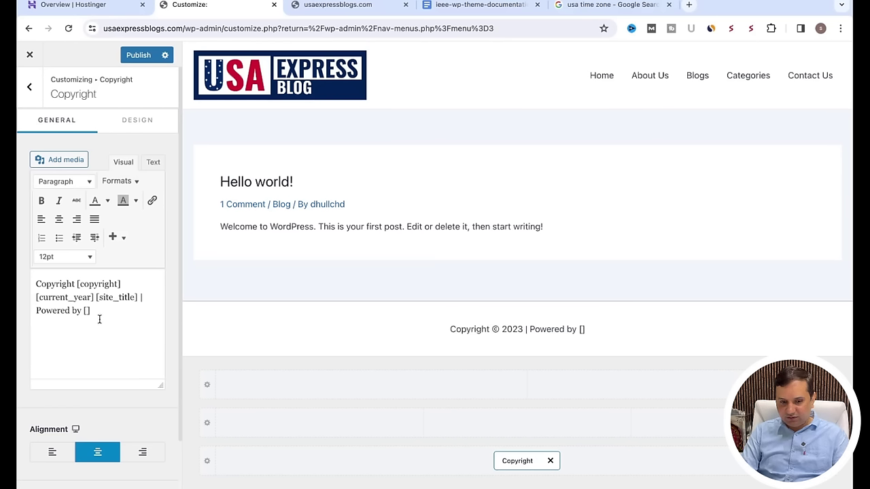
{"action": "type", "text": "USA"}
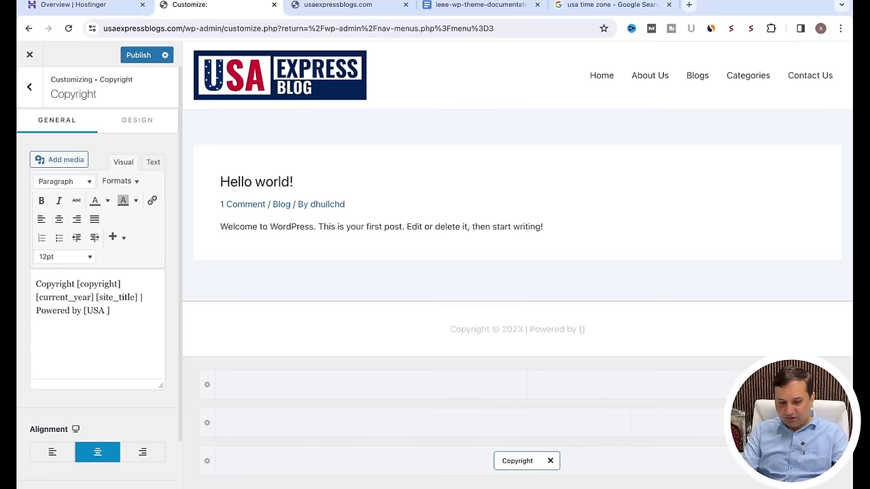
{"action": "type", "text": " Express"}
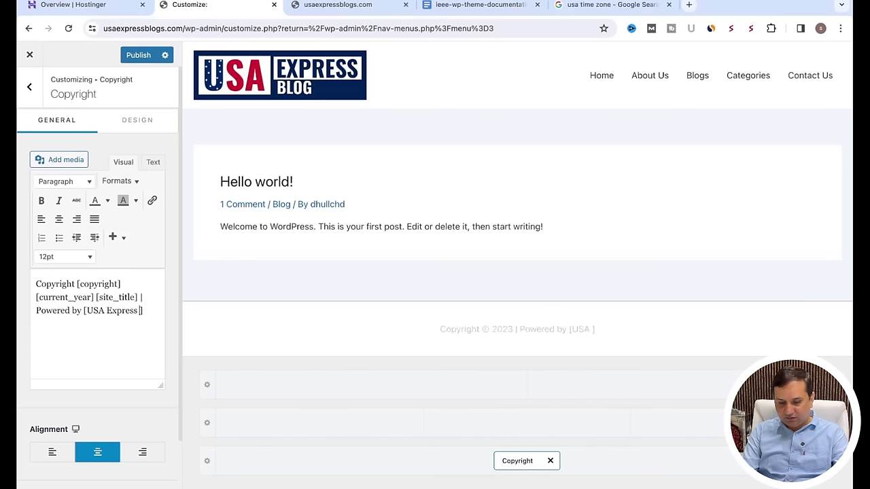
{"action": "type", "text": " Blogs"}
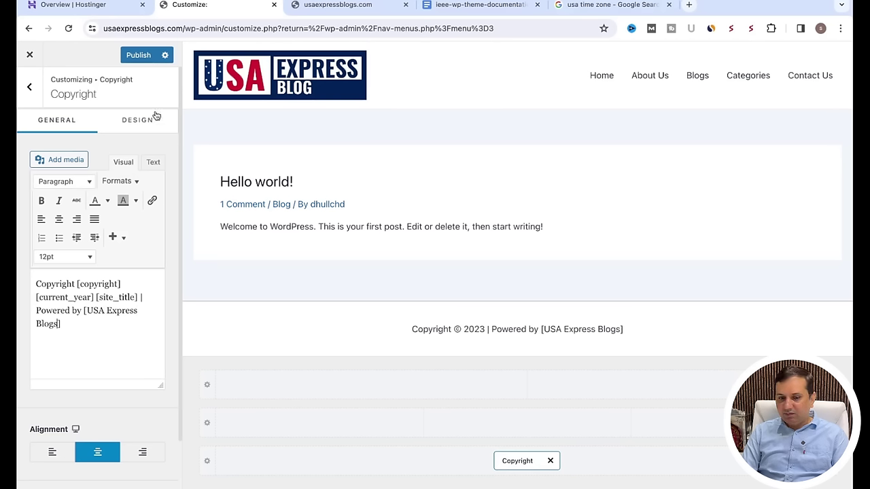
{"action": "left_click", "coordinate": [139, 57]}
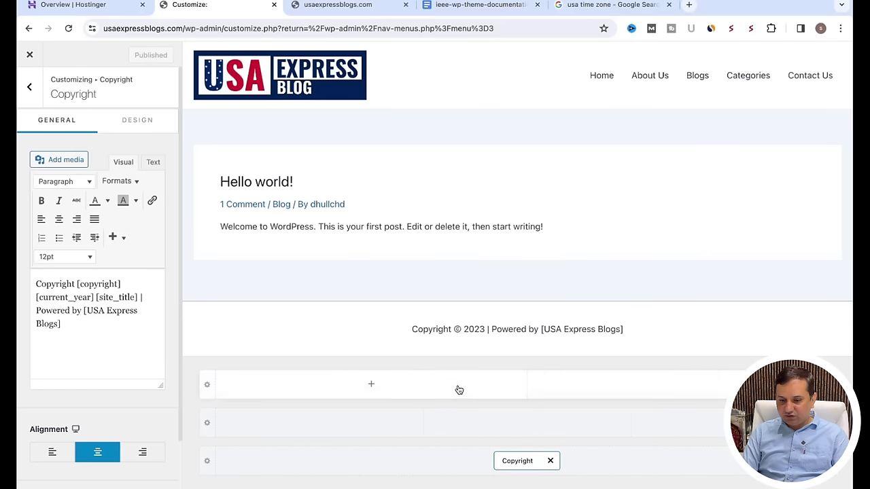
{"action": "left_click", "coordinate": [371, 384]}
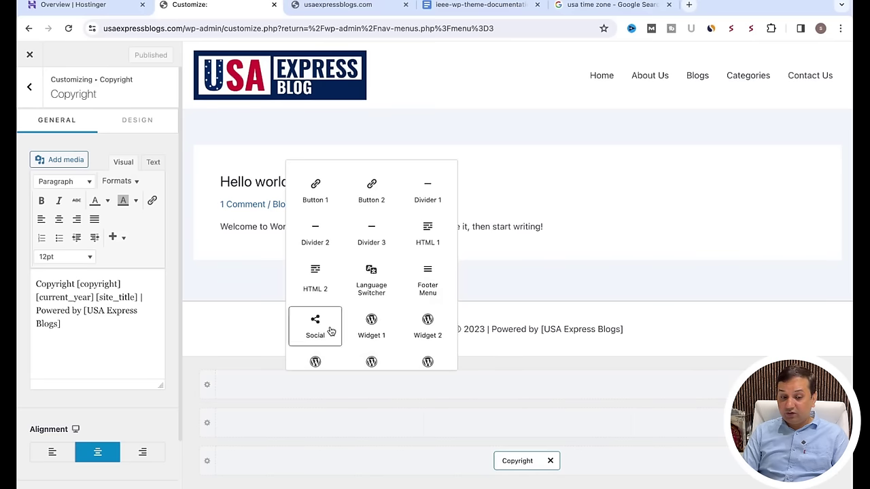
Leave the Customizer and rename the existing menu from 'Main Menu' to 'Footer Menu'
{"action": "left_click", "coordinate": [30, 60]}
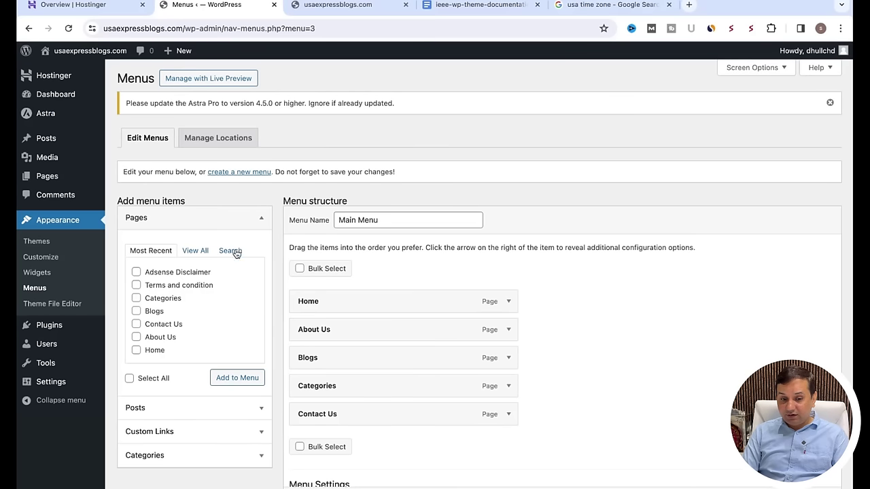
{"action": "left_click", "coordinate": [439, 220]}
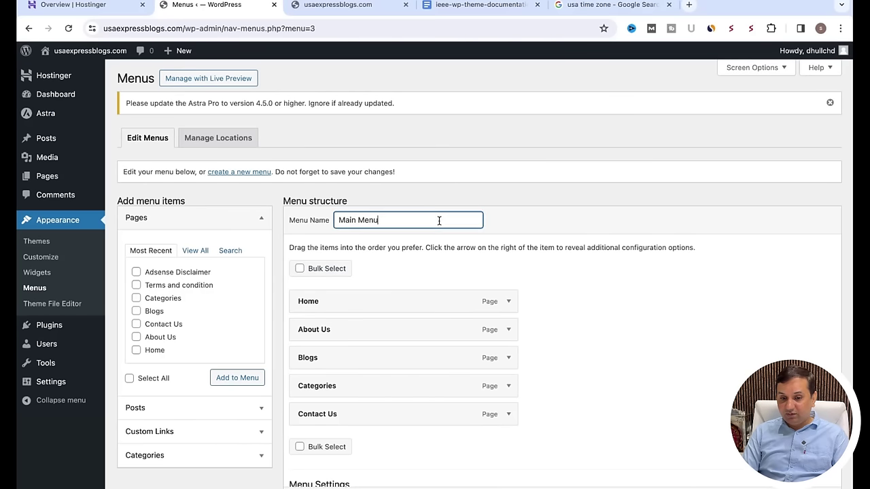
{"action": "scroll", "coordinate": [653, 312], "scroll_direction": "down", "scroll_amount": 2}
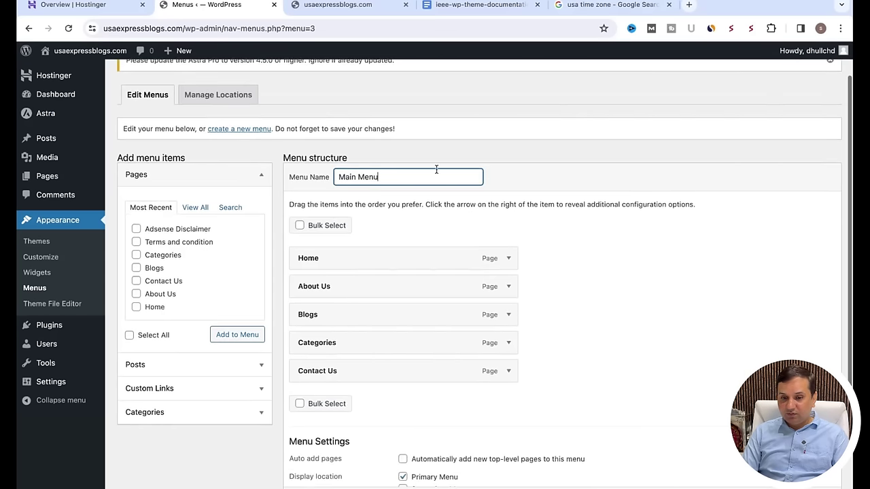
{"action": "left_click_drag", "start_coordinate": [381, 176], "coordinate": [328, 179]}
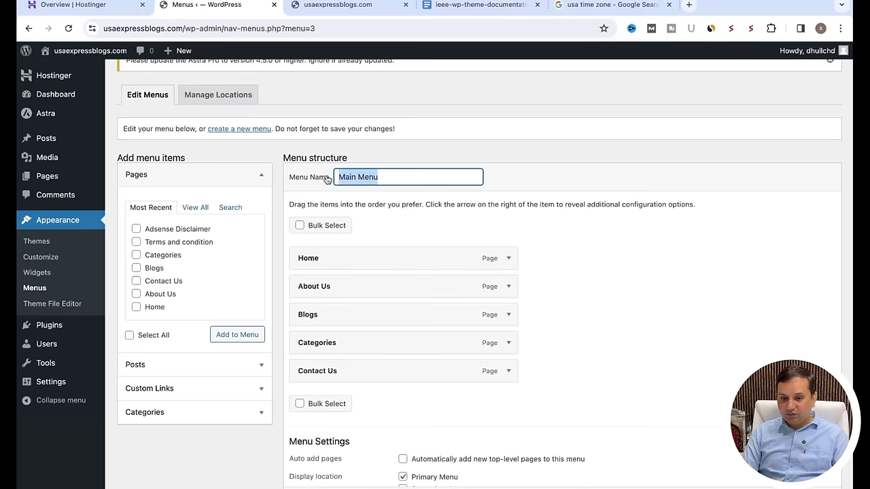
{"action": "type", "text": "Fo"}
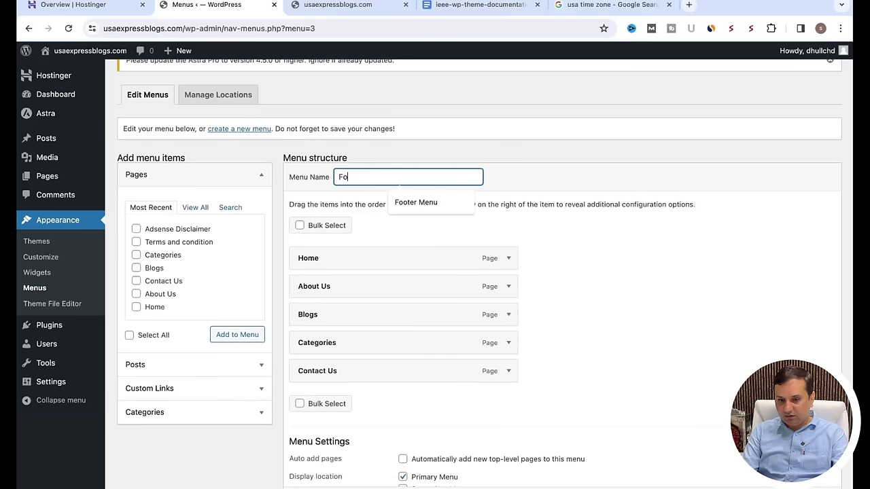
{"action": "type", "text": "oter Menu"}
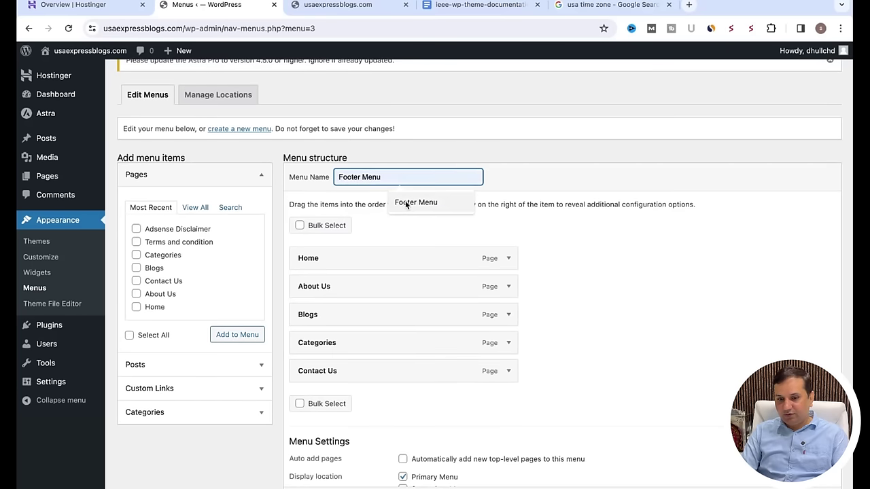
{"action": "left_click", "coordinate": [405, 199]}
{"action": "scroll", "coordinate": [707, 291], "scroll_direction": "down", "scroll_amount": 2}
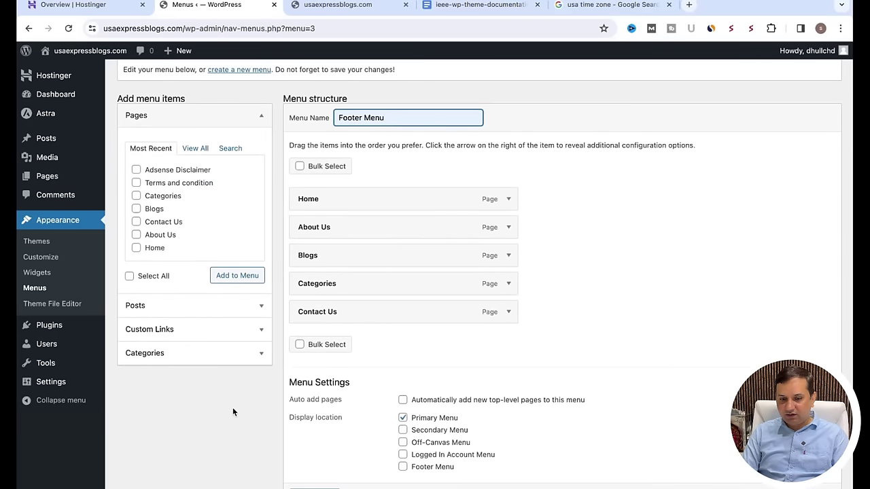
{"action": "scroll", "coordinate": [229, 361], "scroll_direction": "up", "scroll_amount": 3}
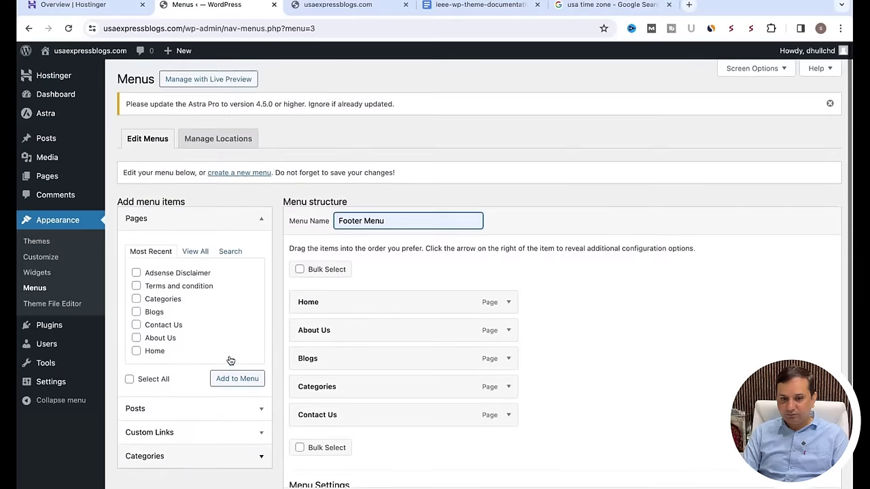
Create a new menu named 'Footer Menu' assigned to the Footer Menu display location
{"action": "left_click", "coordinate": [241, 172]}
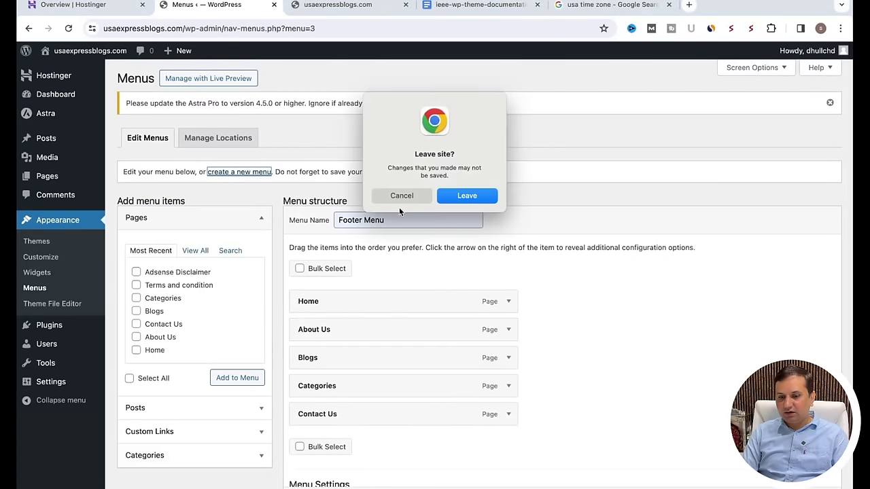
{"action": "left_click", "coordinate": [479, 199]}
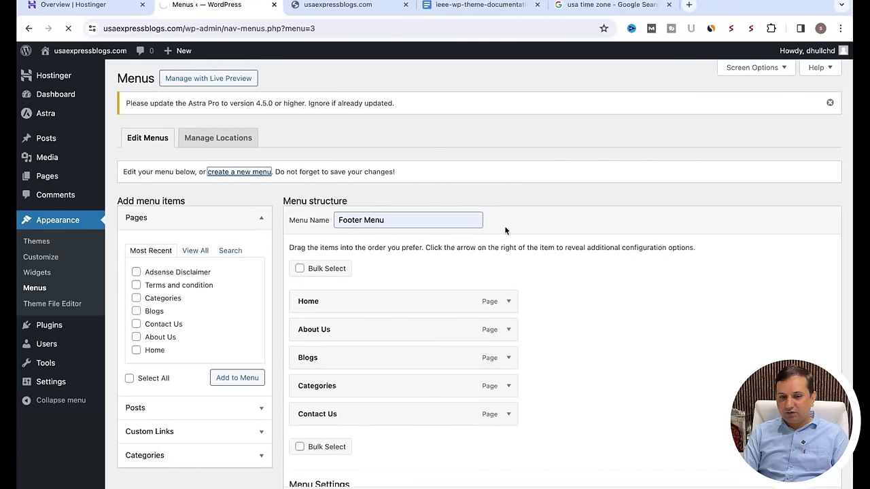
{"action": "left_click", "coordinate": [378, 221]}
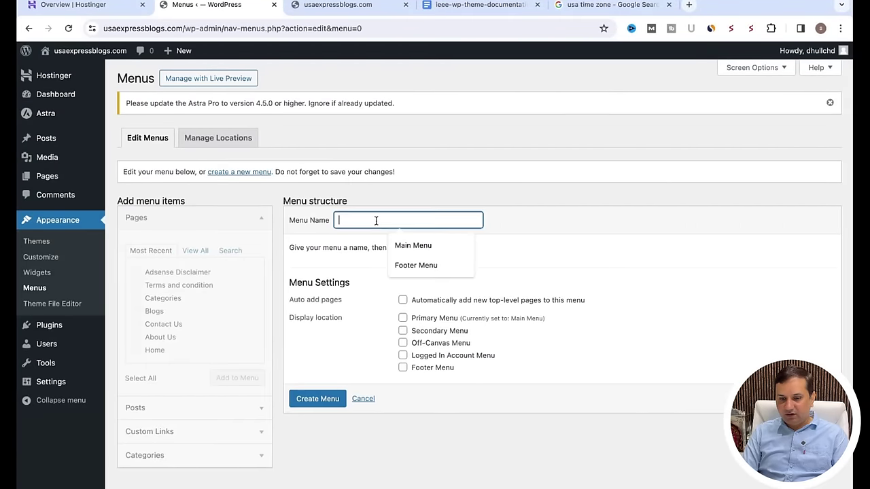
{"action": "left_click", "coordinate": [411, 266]}
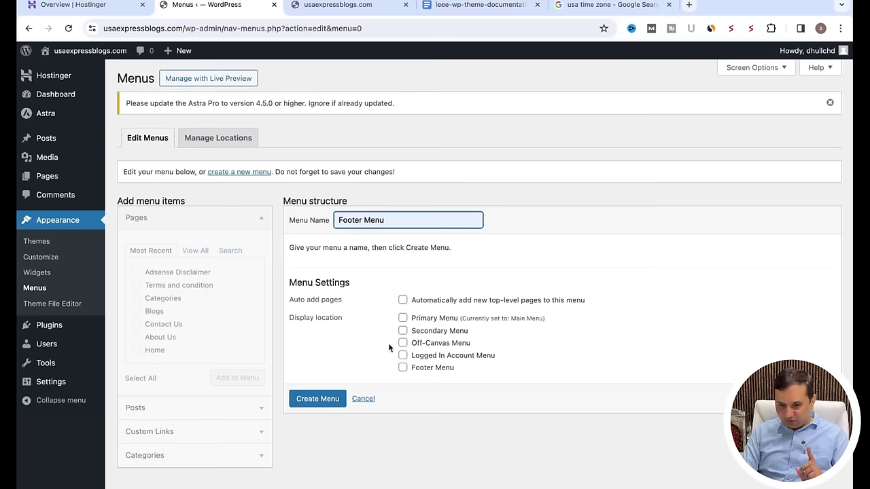
{"action": "left_click", "coordinate": [405, 367]}
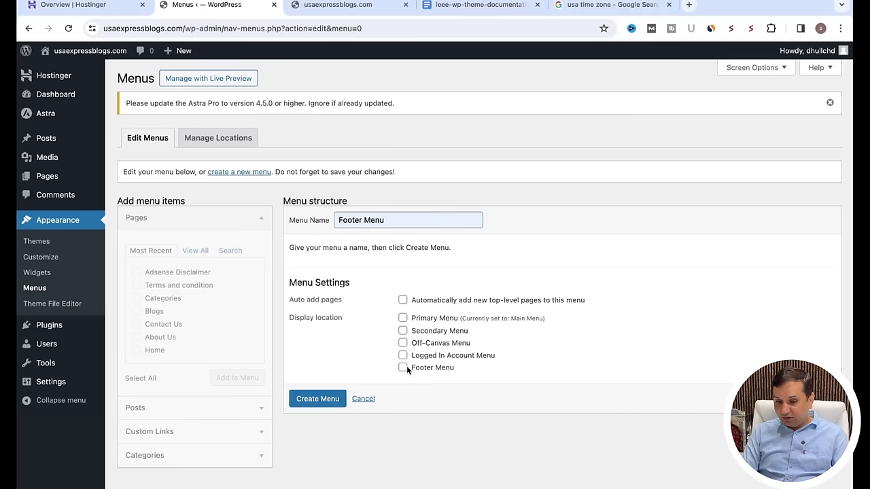
{"action": "left_click", "coordinate": [405, 368]}
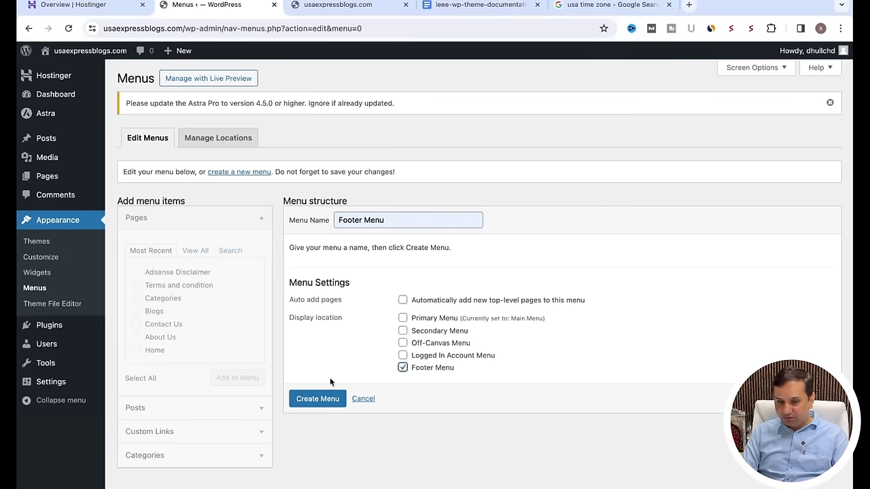
{"action": "left_click", "coordinate": [317, 399]}
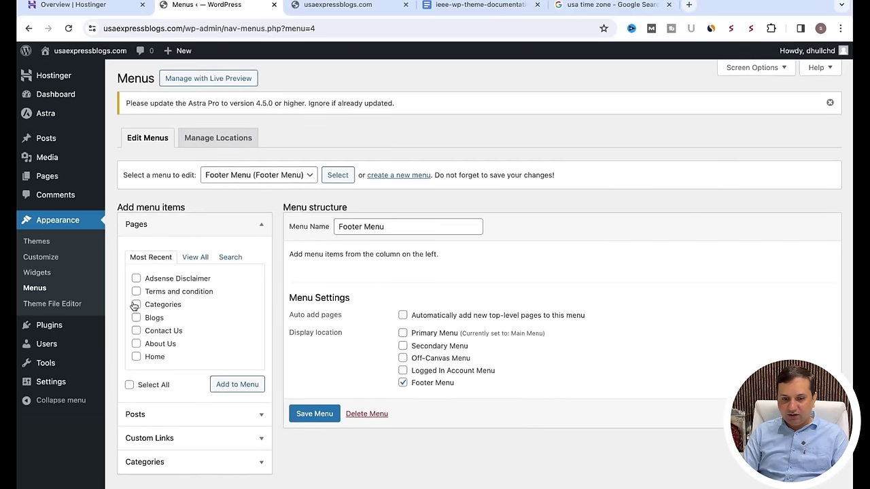
Add the Adsense Disclaimer, Terms and condition and Contact Us pages to the Footer Menu and save it
{"action": "left_click", "coordinate": [136, 278]}
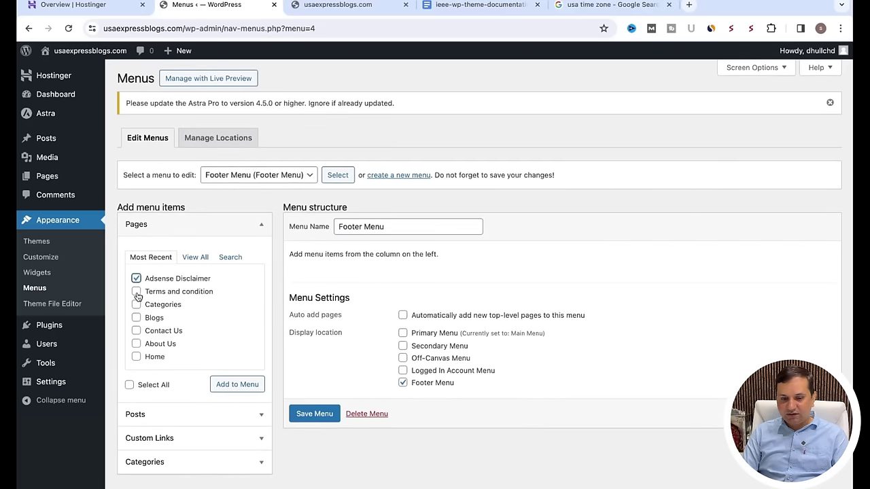
{"action": "left_click", "coordinate": [137, 293]}
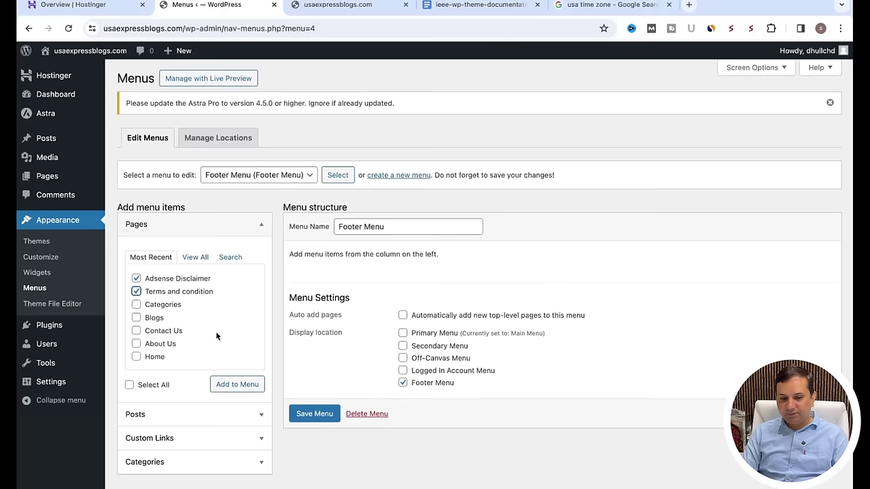
{"action": "left_click", "coordinate": [136, 331]}
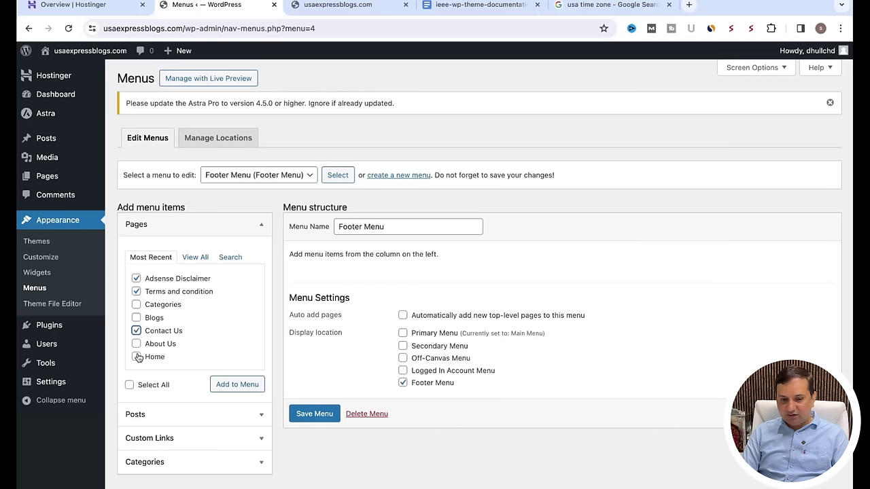
{"action": "left_click", "coordinate": [135, 358]}
{"action": "left_click", "coordinate": [136, 358]}
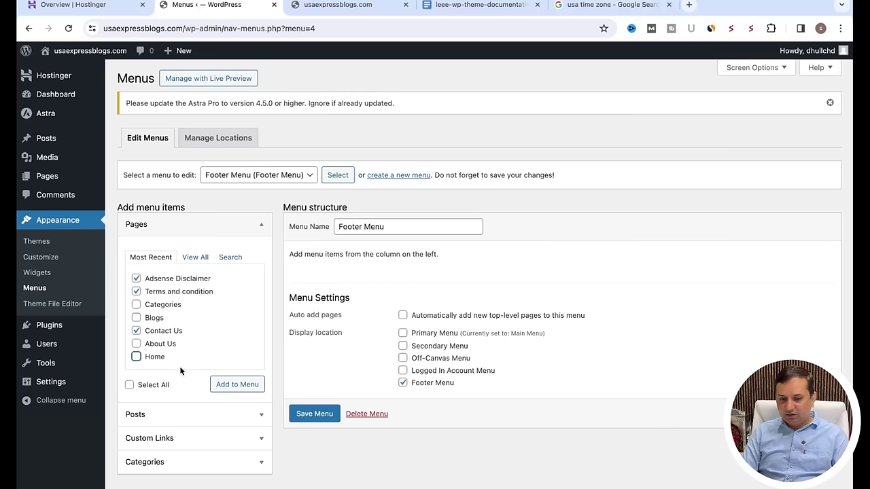
{"action": "left_click", "coordinate": [239, 385]}
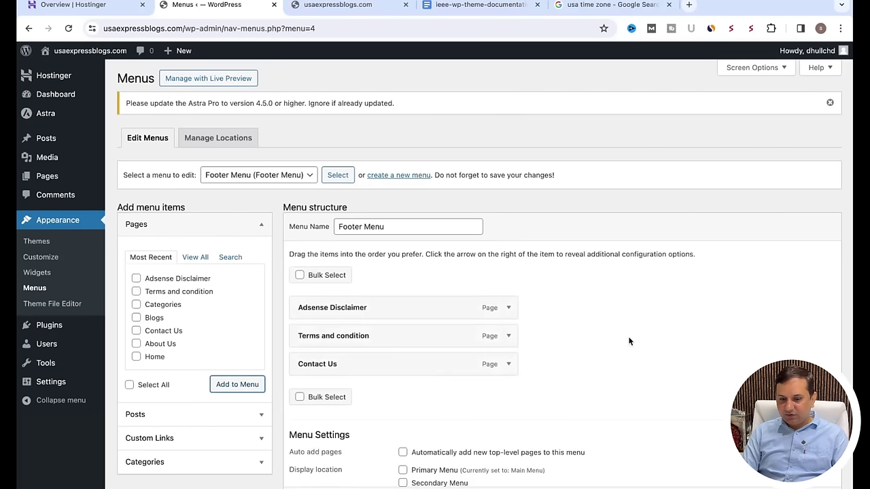
{"action": "scroll", "coordinate": [628, 342], "scroll_direction": "down", "scroll_amount": 1}
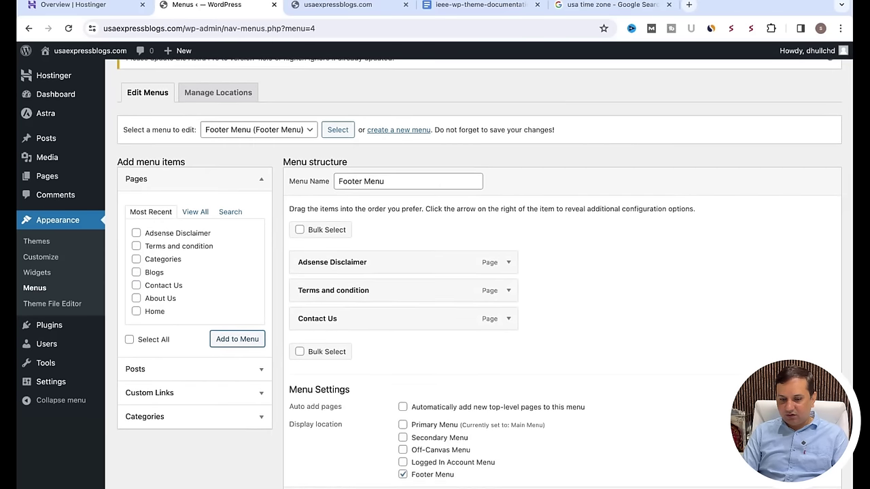
{"action": "scroll", "coordinate": [292, 414], "scroll_direction": "down", "scroll_amount": 1}
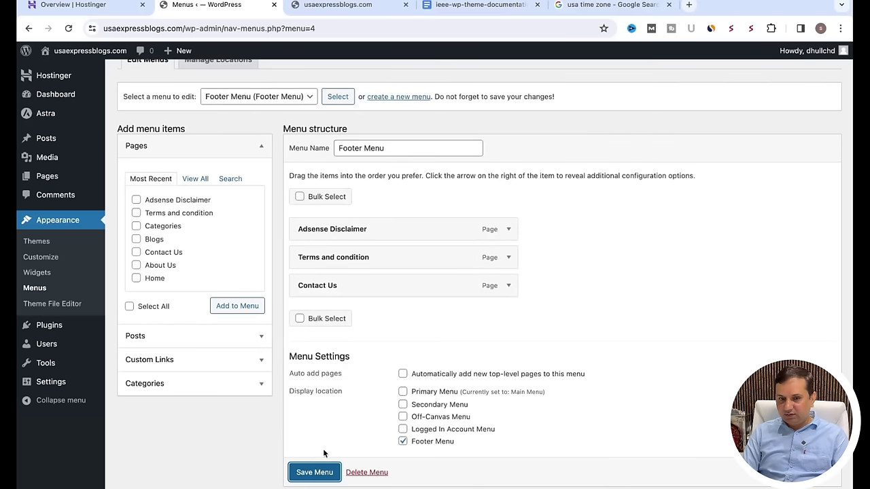
{"action": "left_click", "coordinate": [320, 475]}
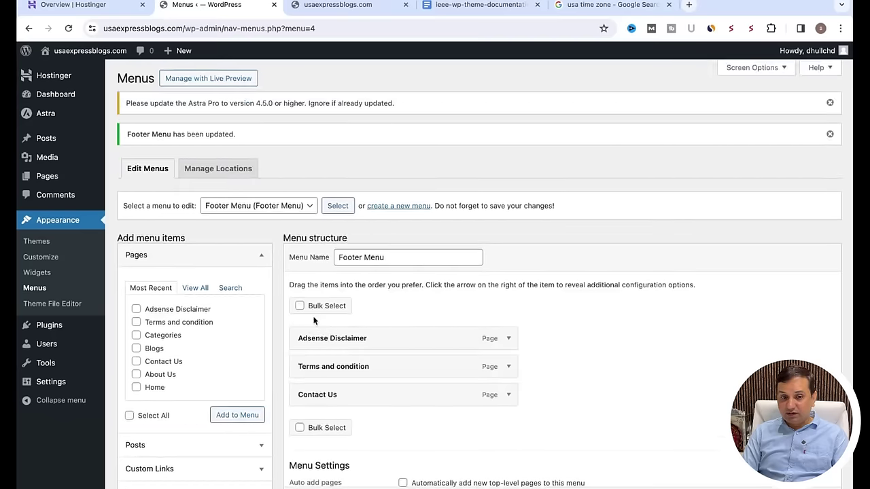
In the Customizer's Footer Builder, add a Footer Menu element to the footer row and open its settings
{"action": "left_click", "coordinate": [55, 259]}
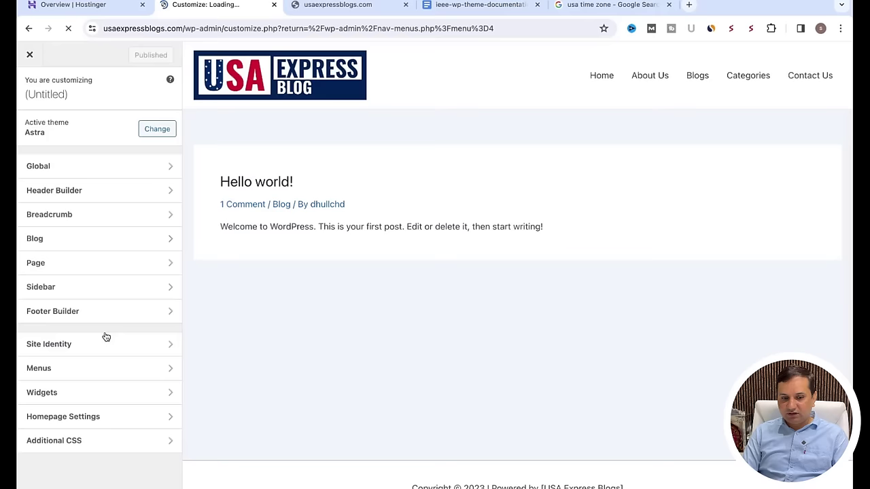
{"action": "left_click", "coordinate": [141, 311]}
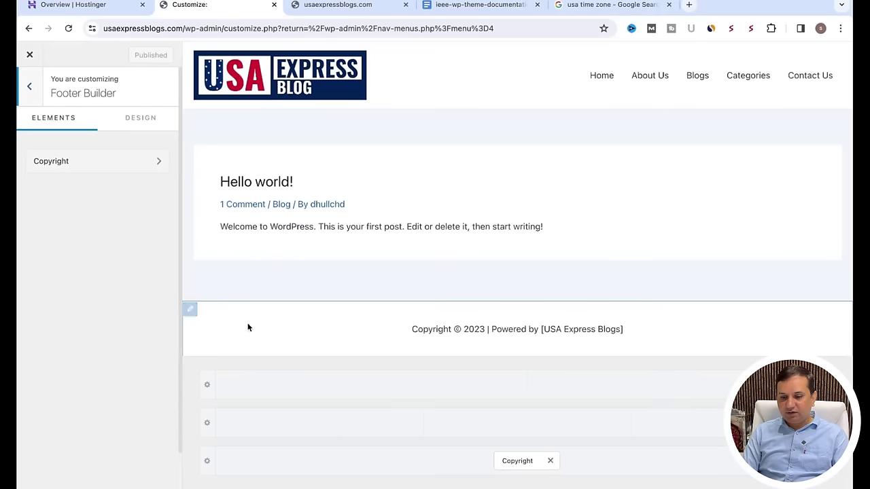
{"action": "left_click", "coordinate": [371, 384]}
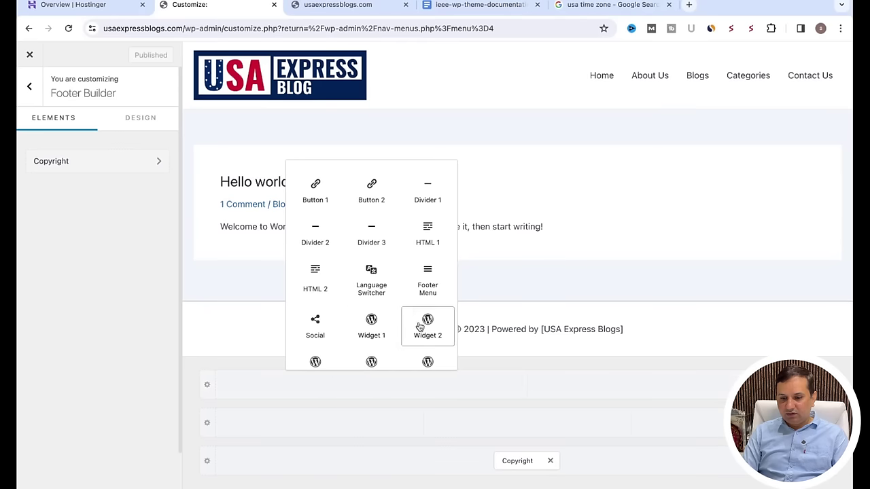
{"action": "left_click", "coordinate": [428, 279]}
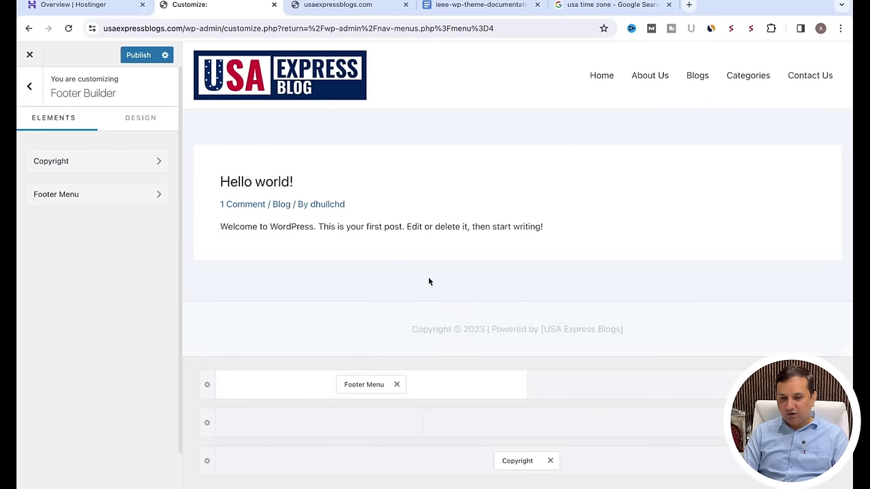
{"action": "left_click", "coordinate": [149, 197]}
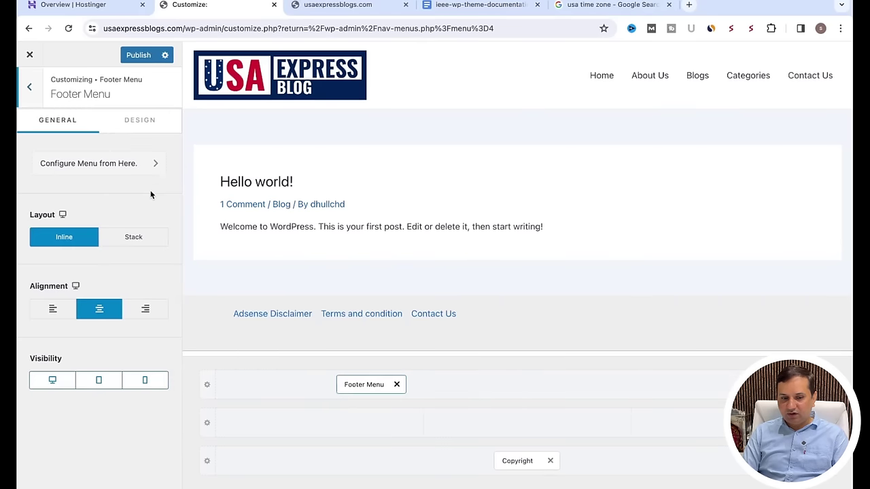
Assign Footer Menu to the Primary Menu and Footer Menu locations, publish, and view the live site
{"action": "left_click", "coordinate": [149, 163]}
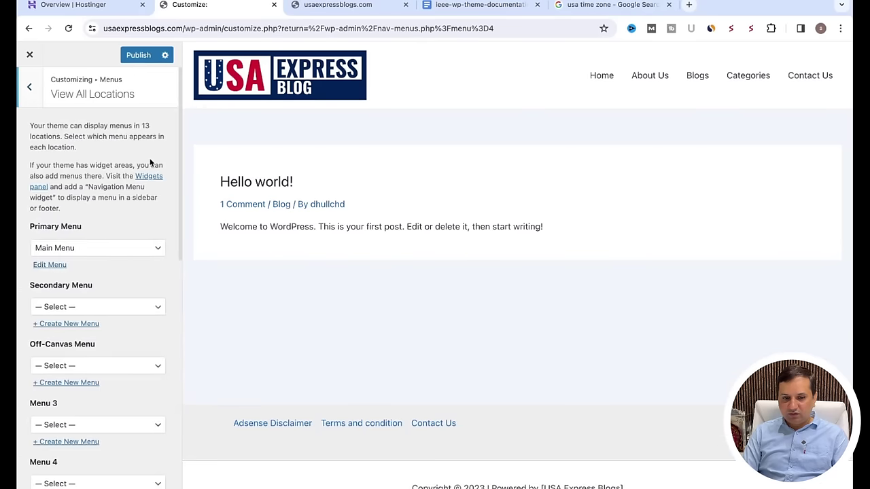
{"action": "left_click", "coordinate": [151, 247]}
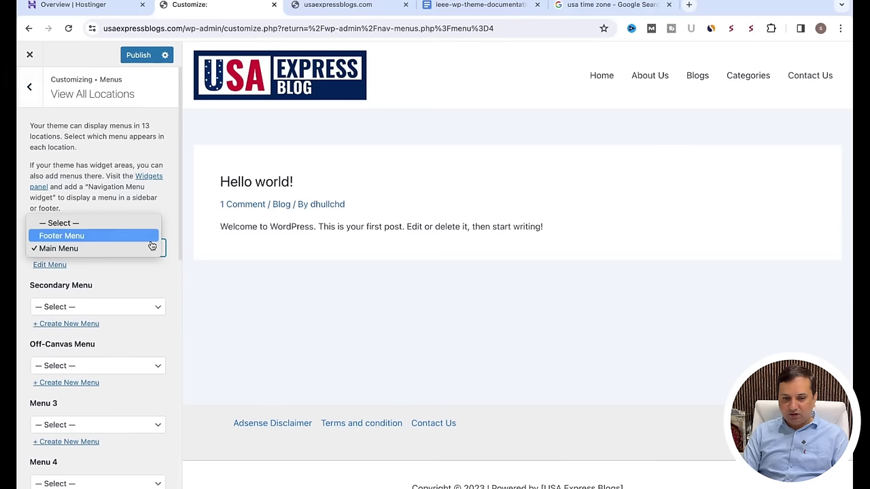
{"action": "left_click", "coordinate": [87, 235]}
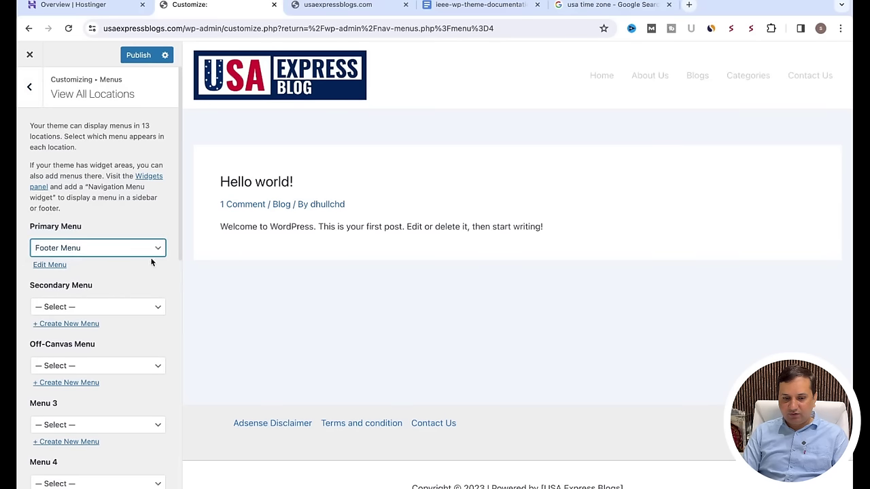
{"action": "scroll", "coordinate": [132, 332], "scroll_direction": "down", "scroll_amount": 10}
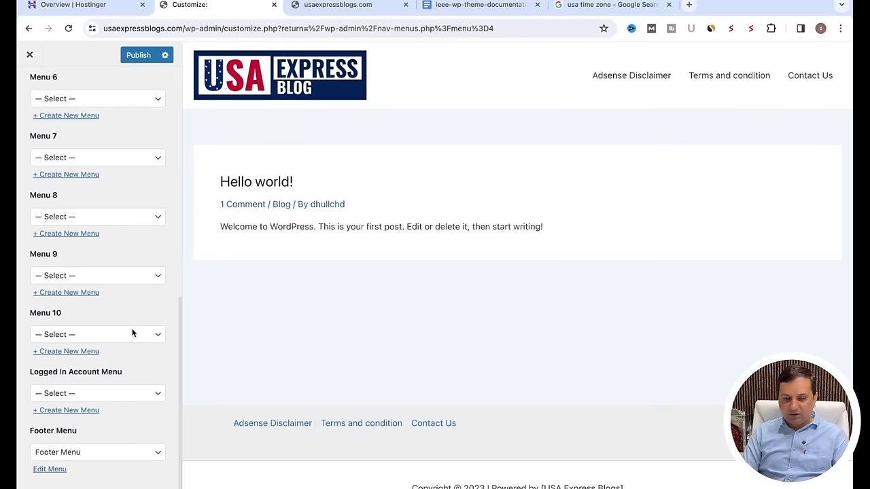
{"action": "left_click", "coordinate": [121, 453]}
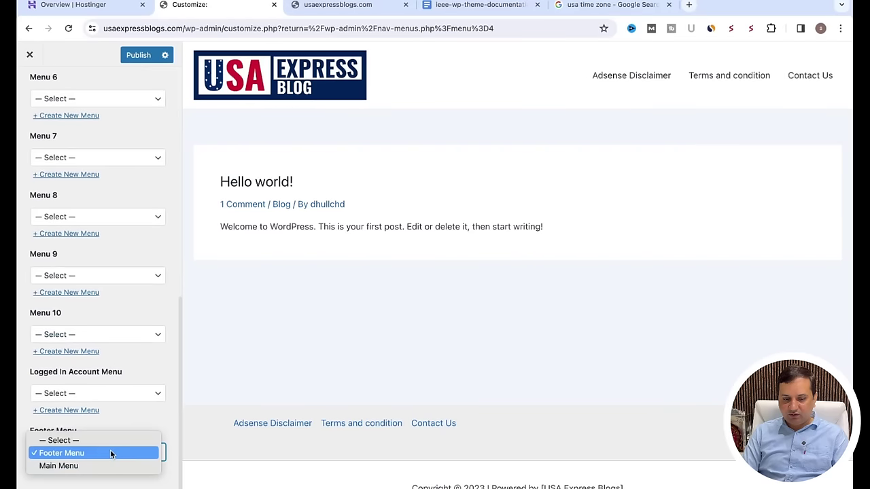
{"action": "left_click", "coordinate": [110, 452]}
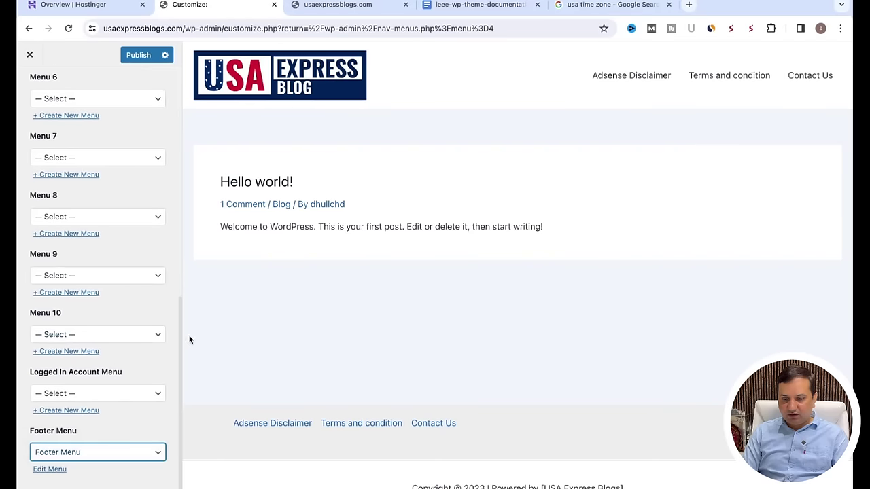
{"action": "left_click", "coordinate": [137, 54]}
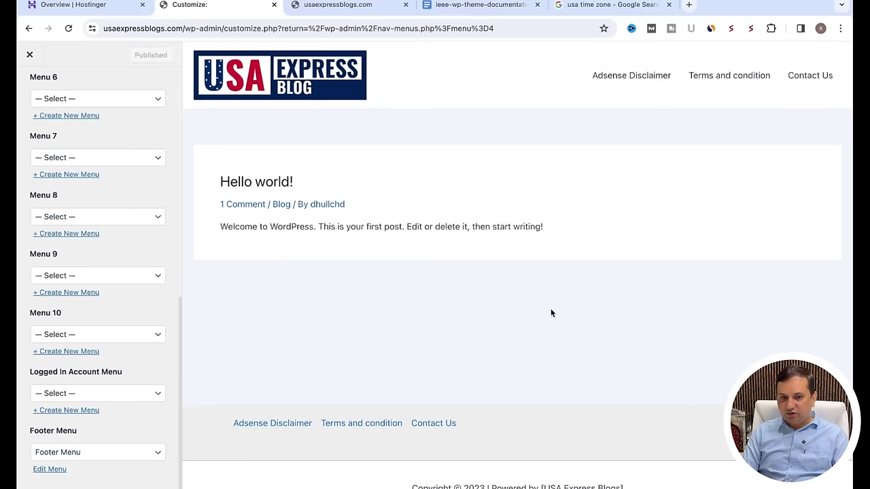
{"action": "left_click", "coordinate": [337, 5]}
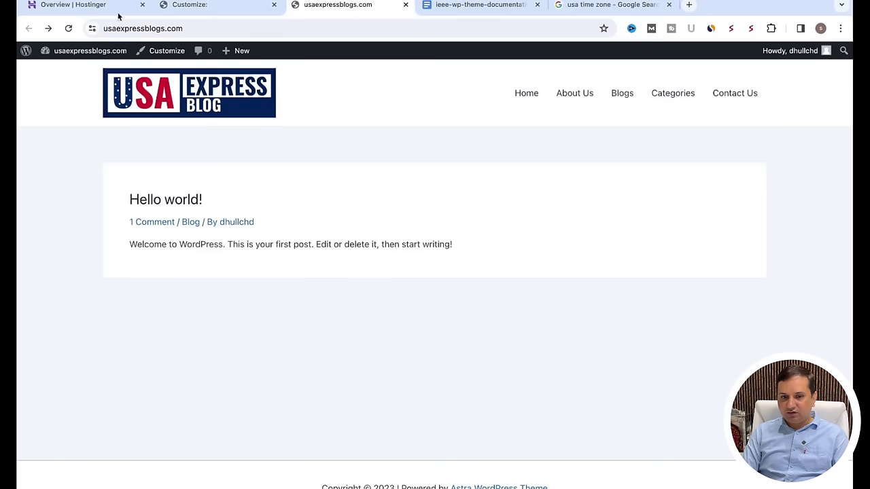
Reload the live site to check the new menu links, then return the Customizer to its main panel
{"action": "left_click", "coordinate": [69, 28]}
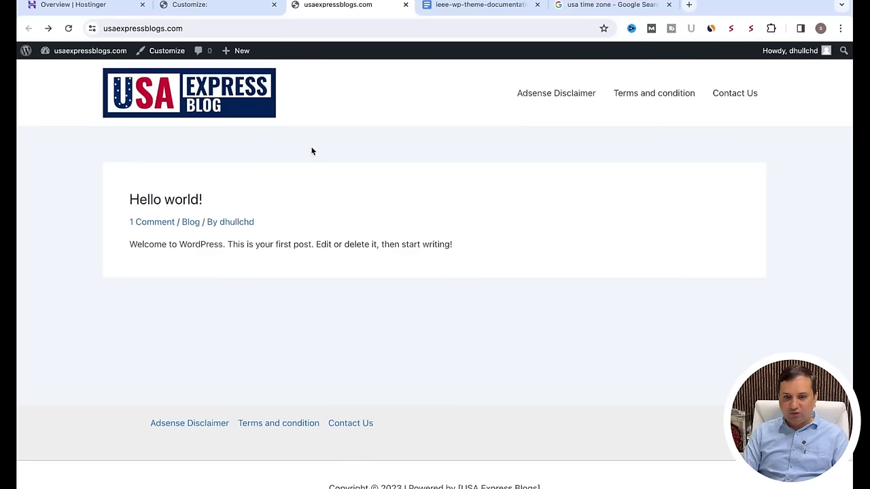
{"action": "left_click", "coordinate": [219, 7]}
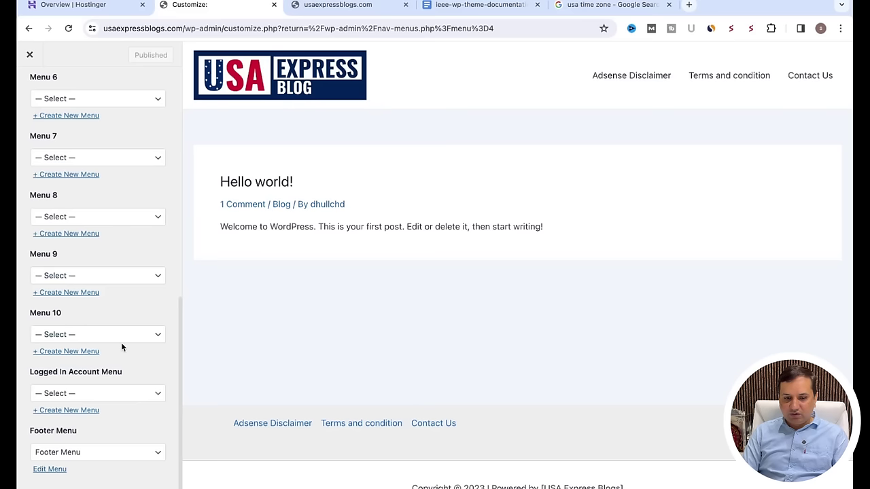
{"action": "scroll", "coordinate": [121, 343], "scroll_direction": "up", "scroll_amount": 7}
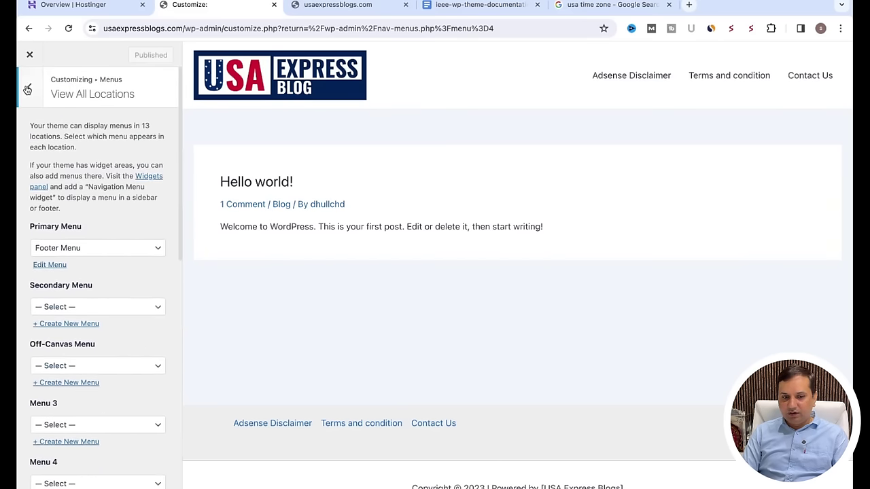
{"action": "left_click", "coordinate": [30, 87]}
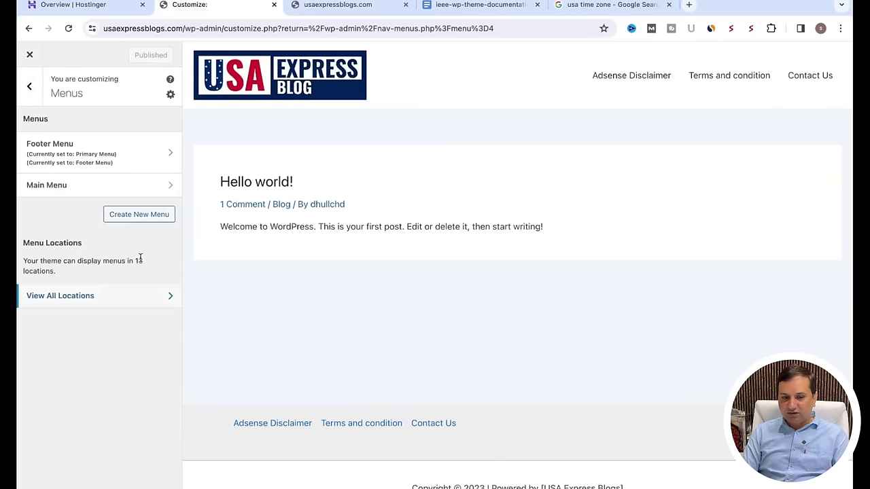
{"action": "left_click", "coordinate": [162, 160]}
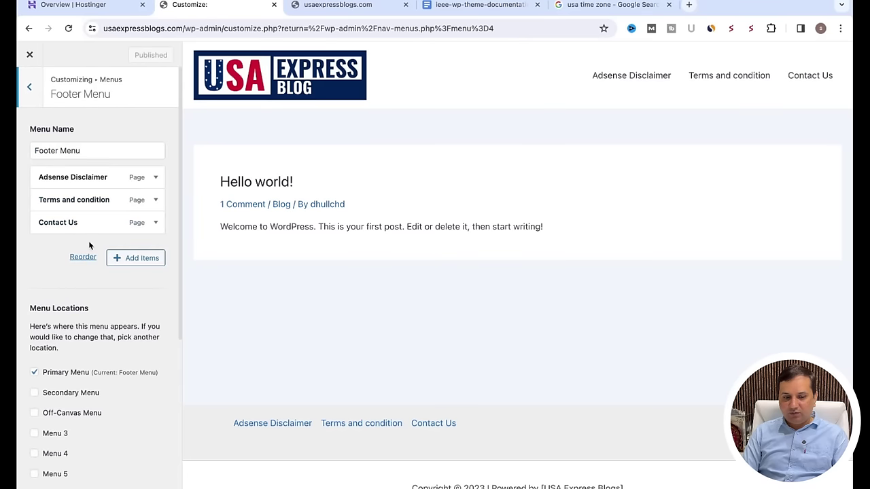
{"action": "left_click", "coordinate": [29, 87]}
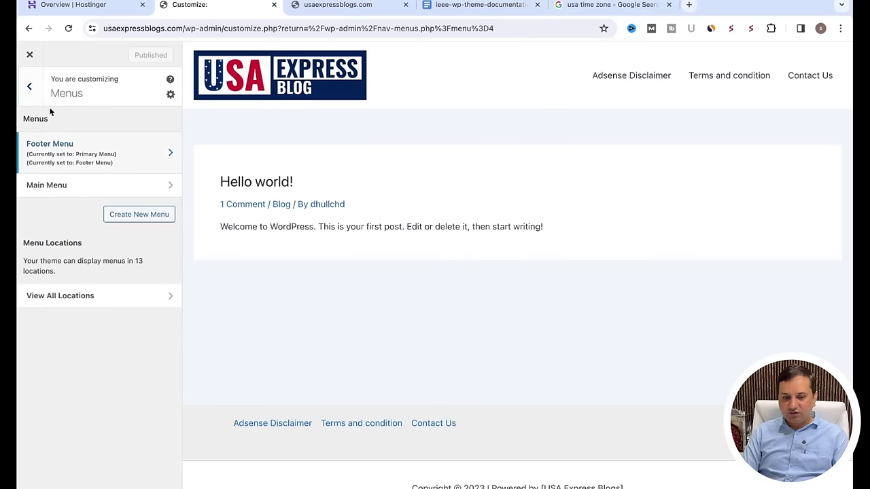
{"action": "left_click", "coordinate": [38, 88]}
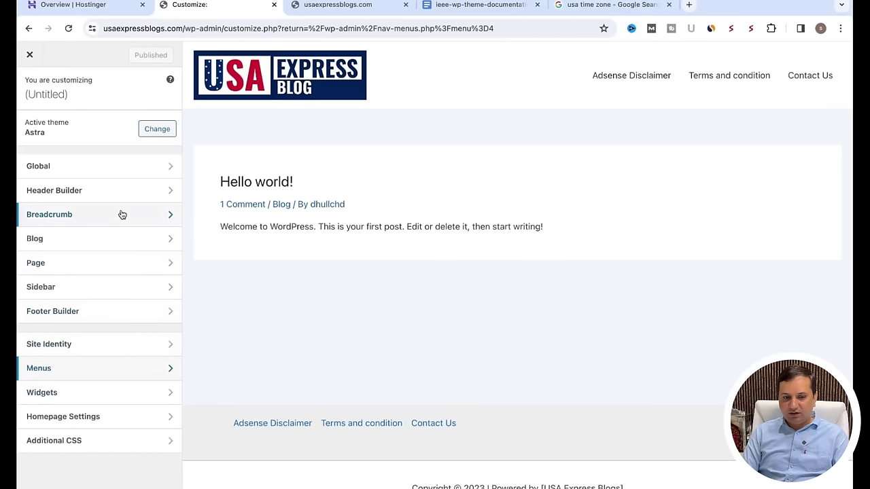
In Footer Builder's Design settings, switch the footer padding unit to EM
{"action": "left_click", "coordinate": [123, 311]}
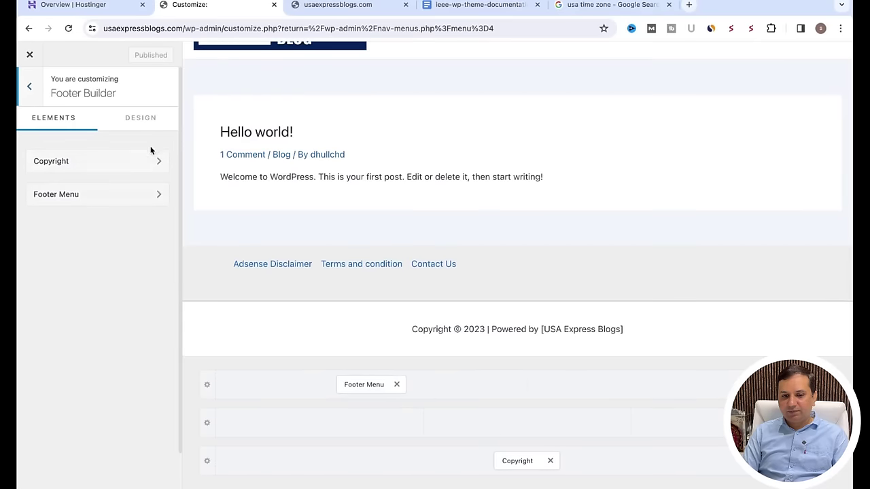
{"action": "left_click", "coordinate": [141, 119]}
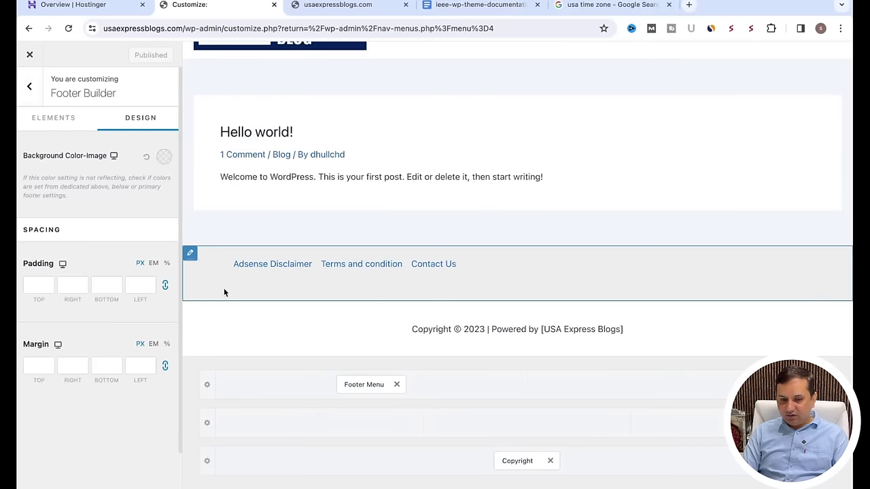
{"action": "left_click", "coordinate": [152, 265]}
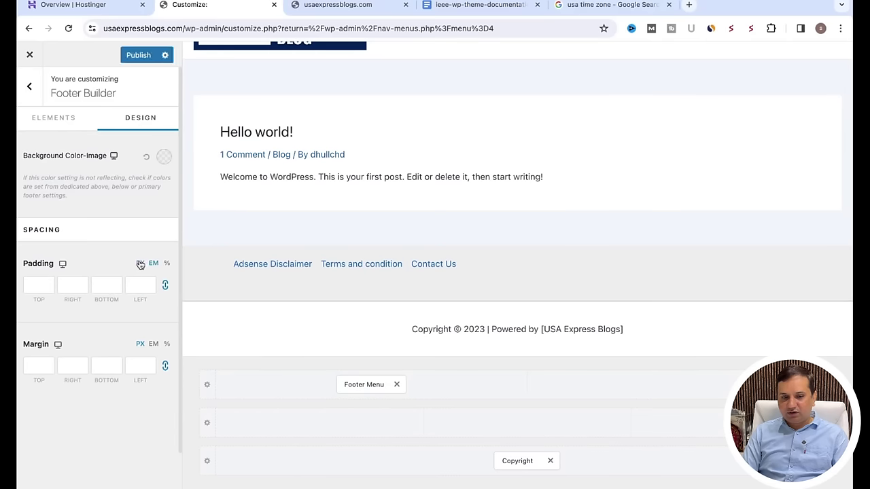
{"action": "left_click", "coordinate": [40, 284]}
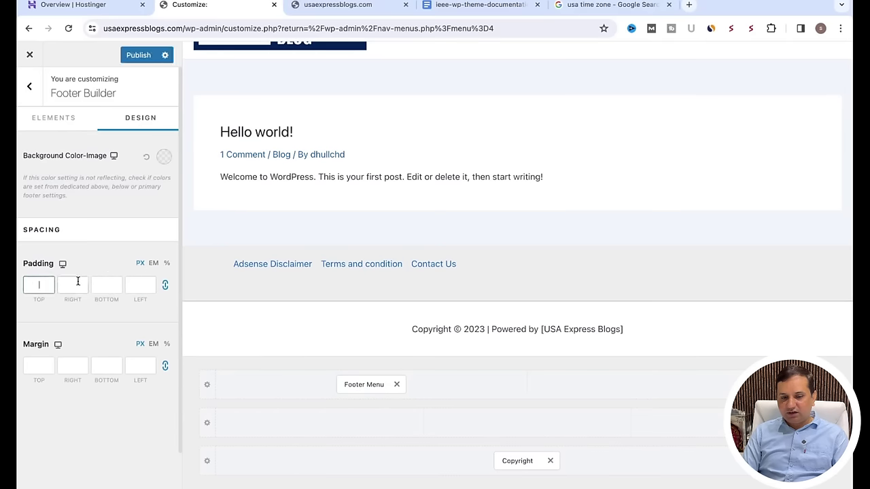
{"action": "left_click", "coordinate": [76, 284]}
{"action": "left_click", "coordinate": [94, 284]}
{"action": "left_click", "coordinate": [140, 285]}
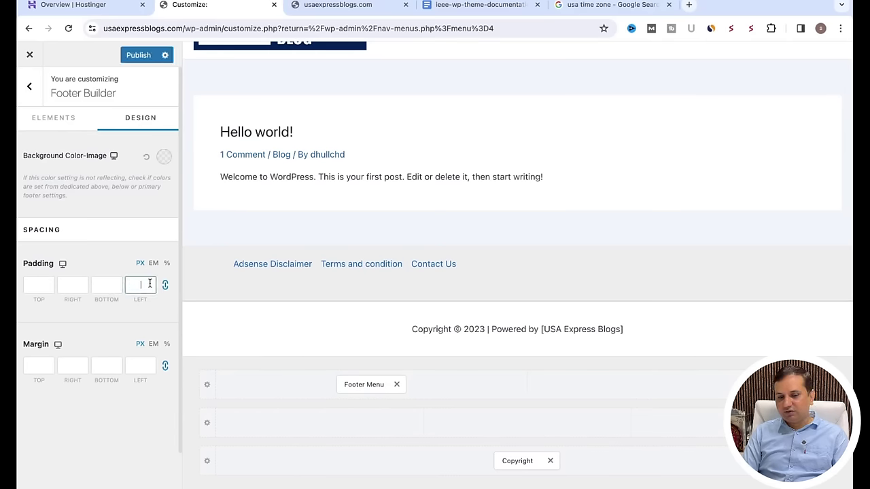
{"action": "left_click", "coordinate": [37, 285]}
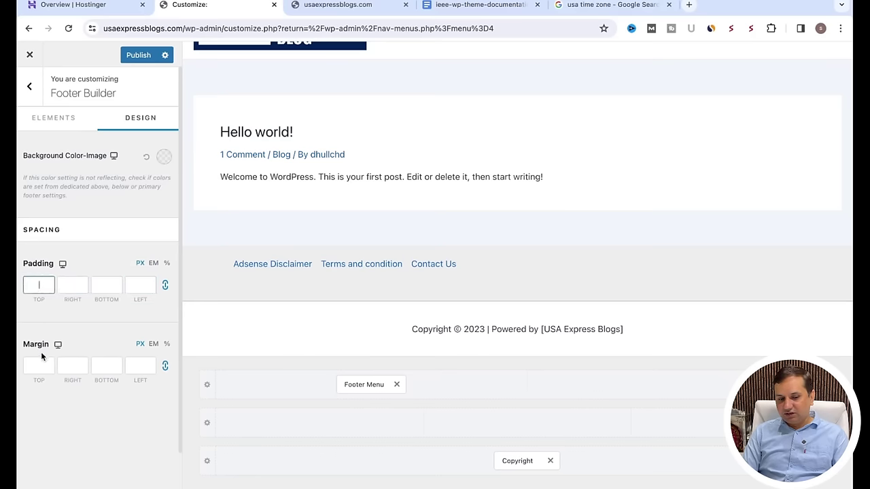
{"action": "left_click", "coordinate": [39, 365]}
{"action": "left_click", "coordinate": [140, 284]}
{"action": "left_click", "coordinate": [107, 282]}
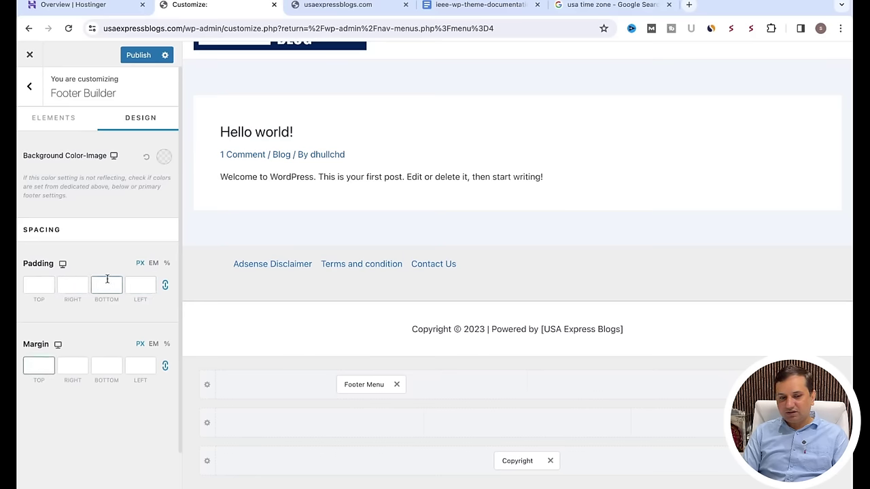
Set the footer background colour to white (FFFFFF)
{"action": "left_click", "coordinate": [166, 159]}
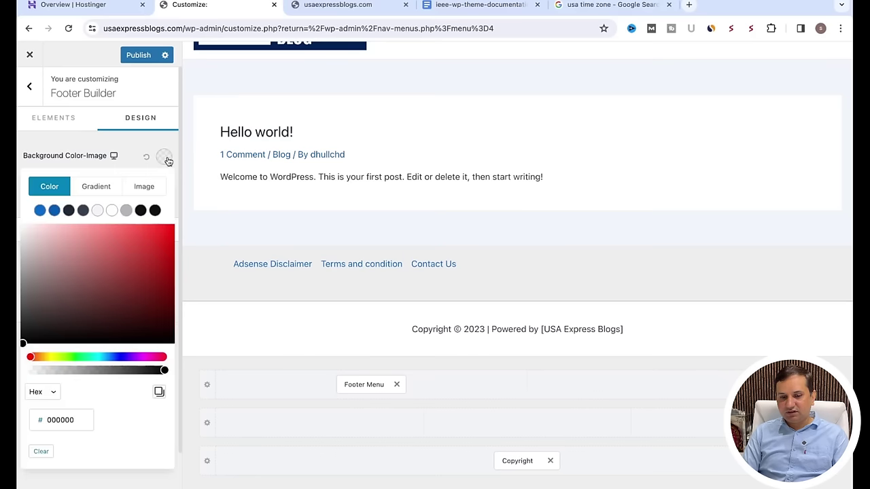
{"action": "left_click", "coordinate": [68, 210]}
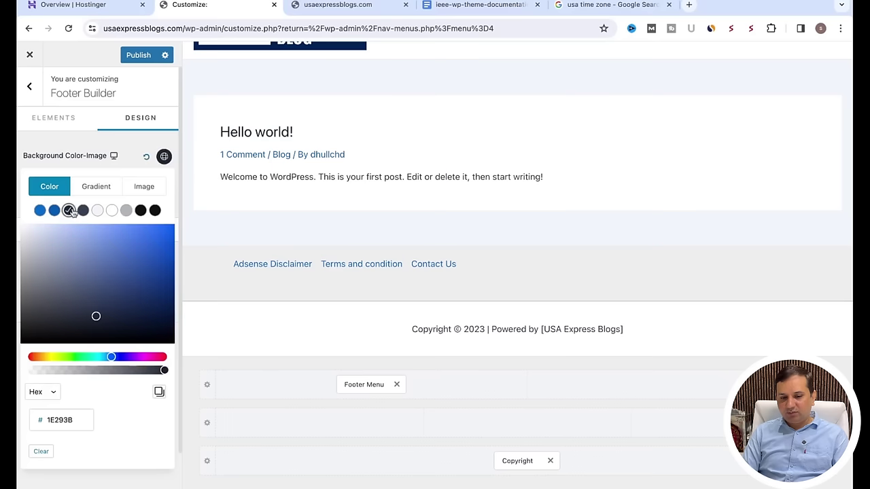
{"action": "left_click_drag", "start_coordinate": [95, 317], "coordinate": [41, 244]}
{"action": "left_click", "coordinate": [111, 211]}
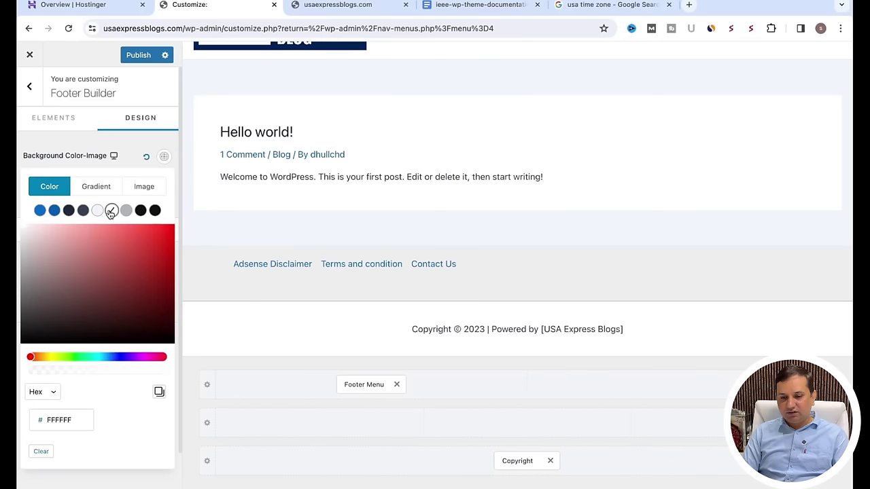
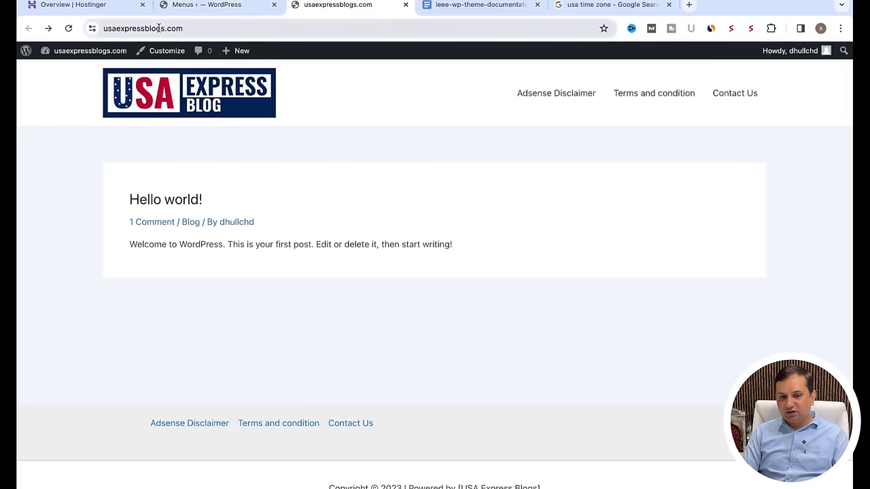
Reload the site's front page, then bring up the WordPress admin Dashboard
{"action": "left_click", "coordinate": [68, 28]}
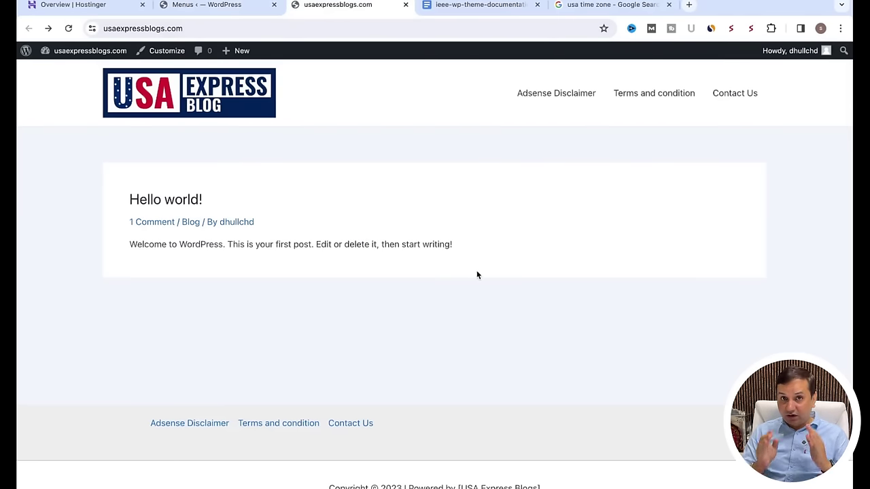
{"action": "left_click", "coordinate": [203, 6]}
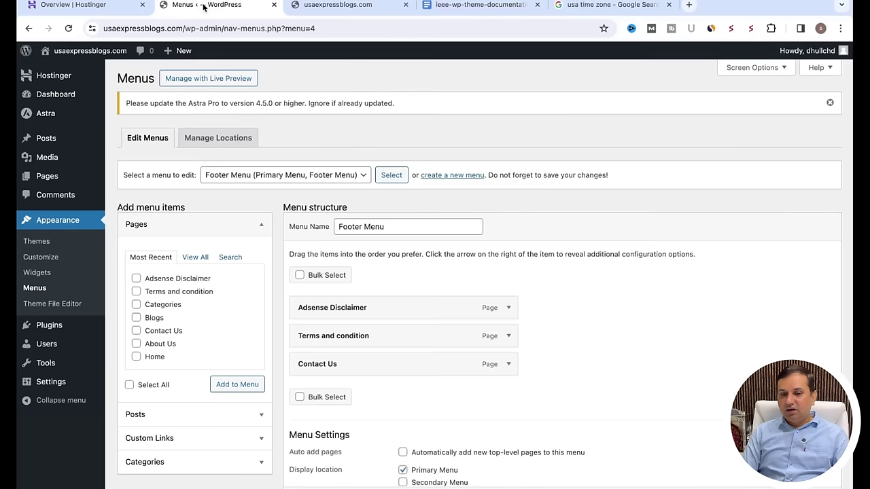
{"action": "mouse_move", "coordinate": [60, 154]}
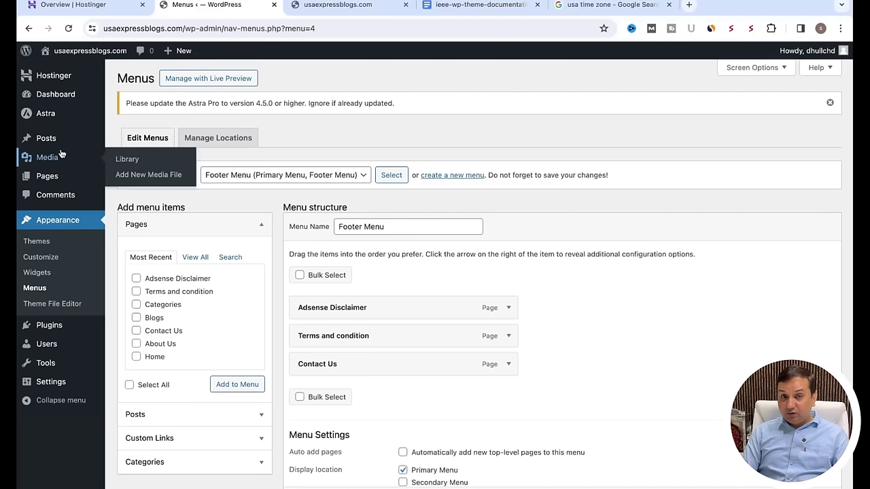
{"action": "left_click", "coordinate": [57, 94]}
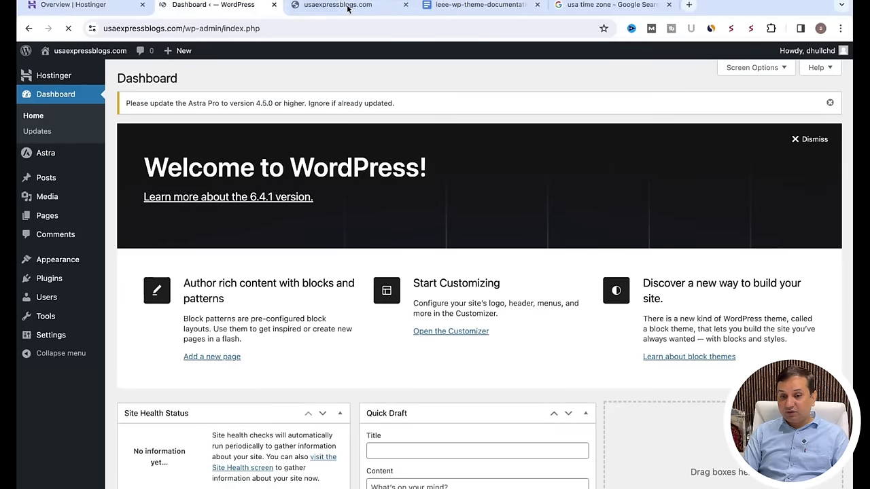
Reload the live front page again and bring up the theme documentation
{"action": "left_click", "coordinate": [339, 6]}
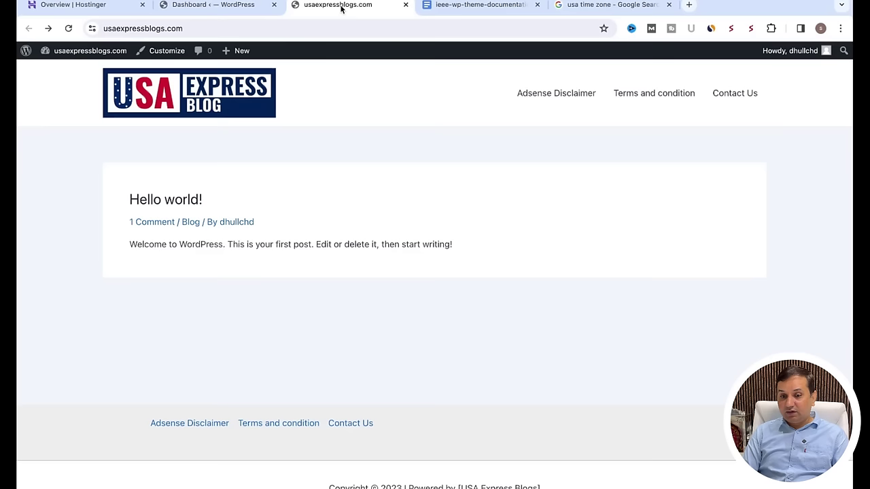
{"action": "left_click", "coordinate": [68, 28]}
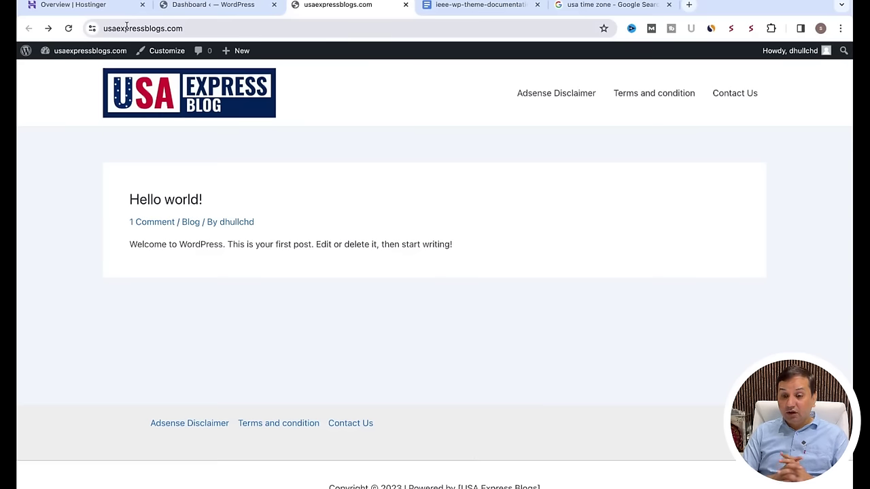
{"action": "left_click", "coordinate": [463, 8]}
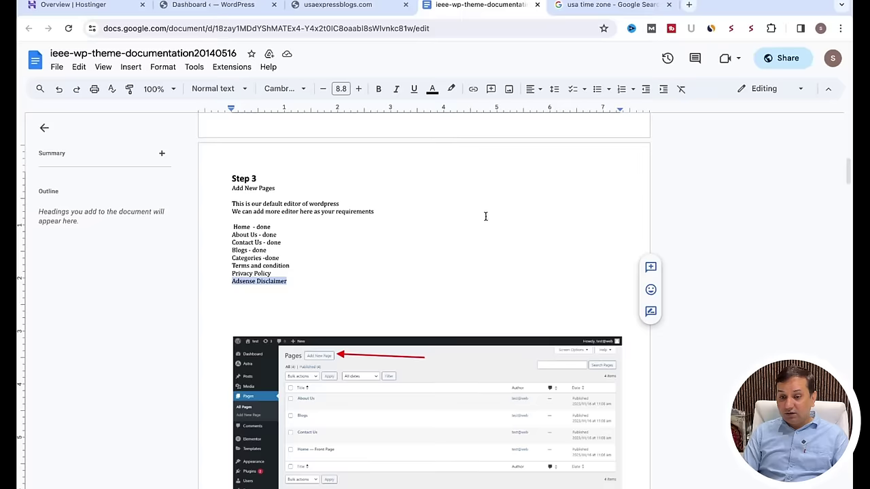
Read the theme documentation down to the time zone and permalinks note, then return to the Dashboard
{"action": "scroll", "coordinate": [464, 308], "scroll_direction": "down", "scroll_amount": 10}
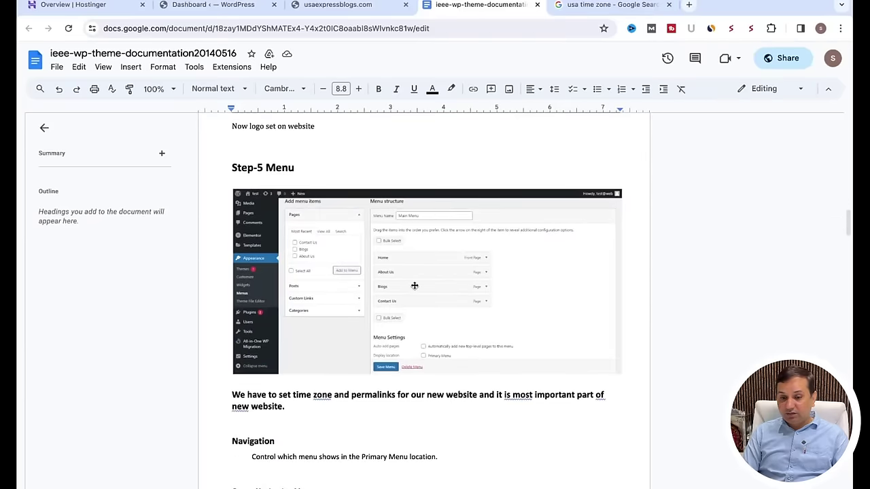
{"action": "scroll", "coordinate": [413, 285], "scroll_direction": "down", "scroll_amount": 5}
{"action": "scroll", "coordinate": [414, 284], "scroll_direction": "down", "scroll_amount": 15}
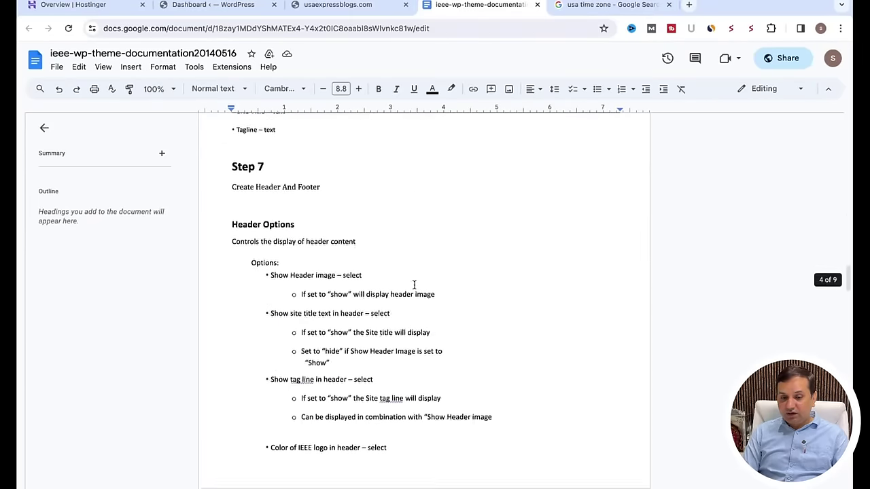
{"action": "scroll", "coordinate": [438, 215], "scroll_direction": "up", "scroll_amount": 3}
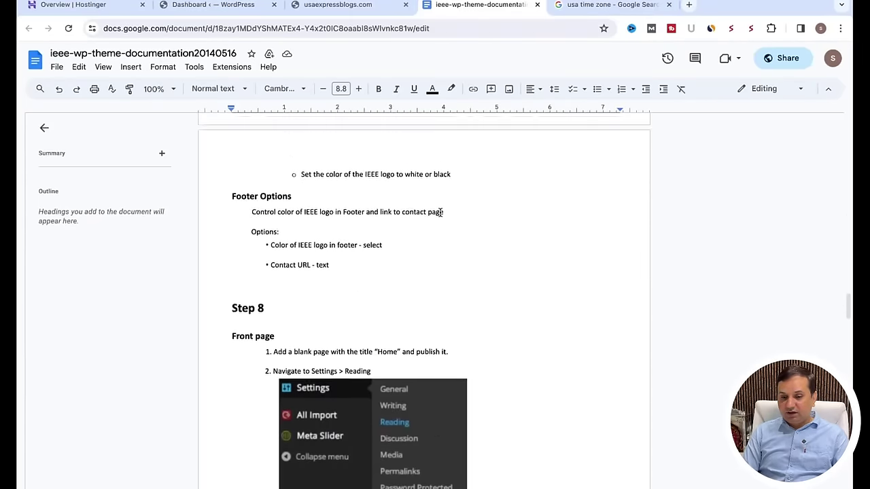
{"action": "scroll", "coordinate": [445, 216], "scroll_direction": "down", "scroll_amount": 4}
{"action": "scroll", "coordinate": [476, 285], "scroll_direction": "down", "scroll_amount": 12}
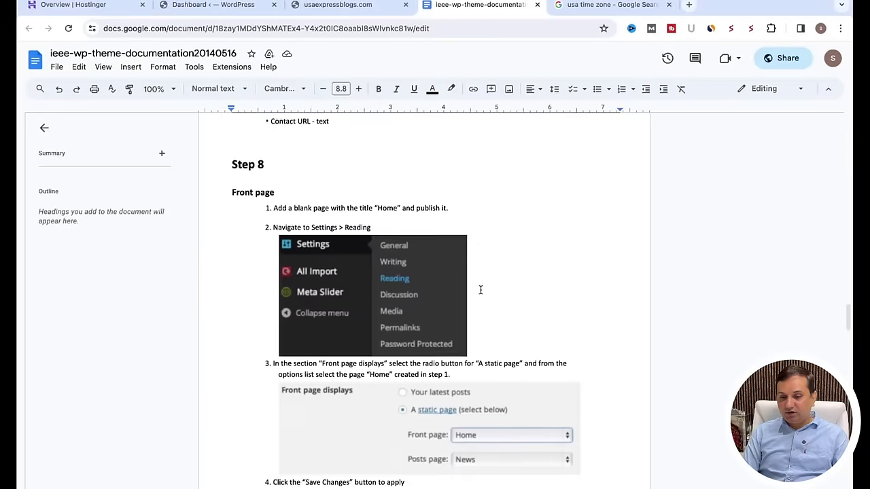
{"action": "scroll", "coordinate": [480, 290], "scroll_direction": "down", "scroll_amount": 6}
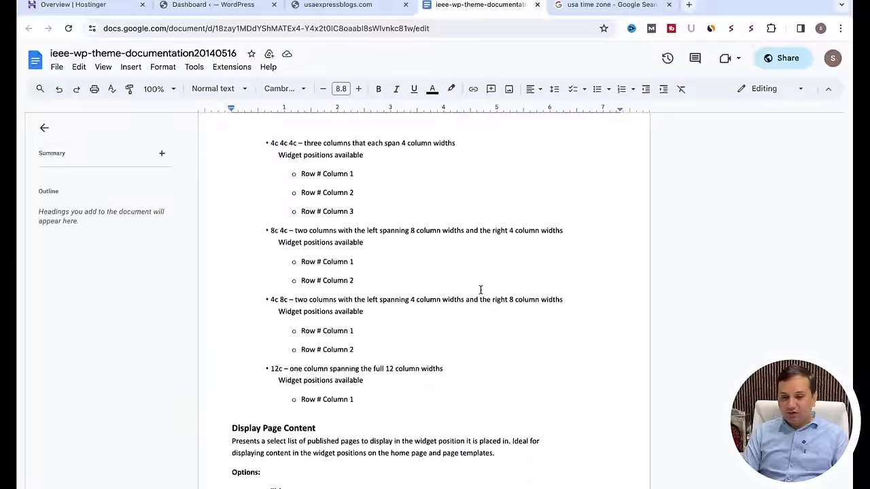
{"action": "scroll", "coordinate": [479, 290], "scroll_direction": "up", "scroll_amount": 3}
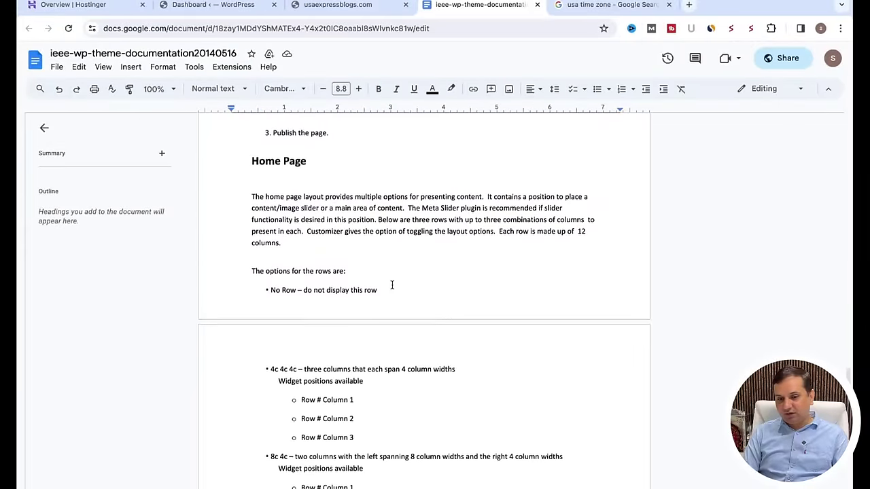
{"action": "scroll", "coordinate": [392, 285], "scroll_direction": "down", "scroll_amount": 15}
{"action": "scroll", "coordinate": [392, 285], "scroll_direction": "down", "scroll_amount": 20}
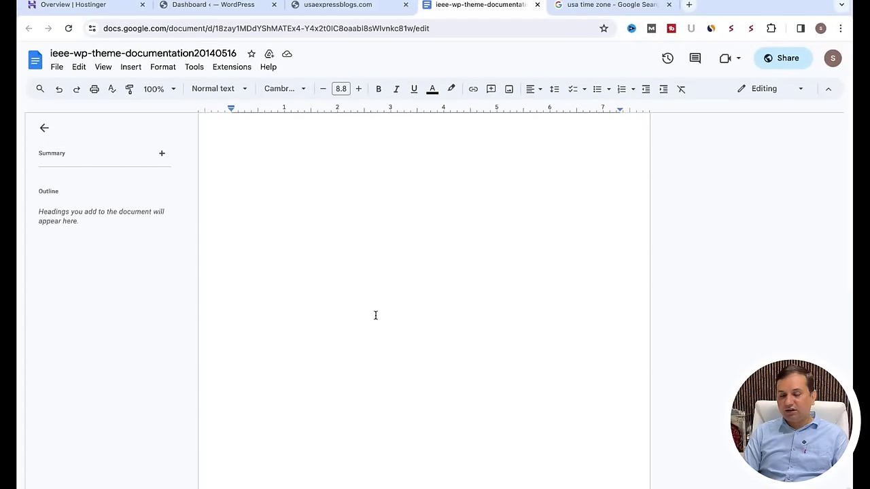
{"action": "scroll", "coordinate": [375, 315], "scroll_direction": "up", "scroll_amount": 15}
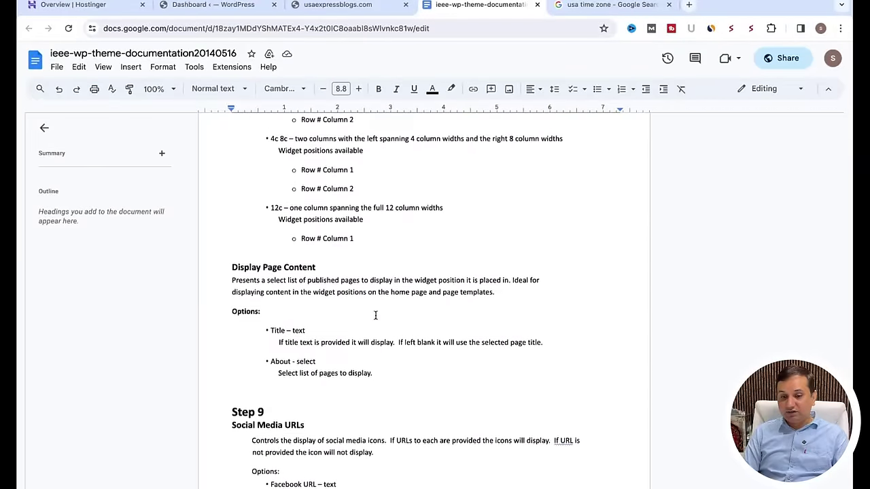
{"action": "scroll", "coordinate": [375, 315], "scroll_direction": "up", "scroll_amount": 15}
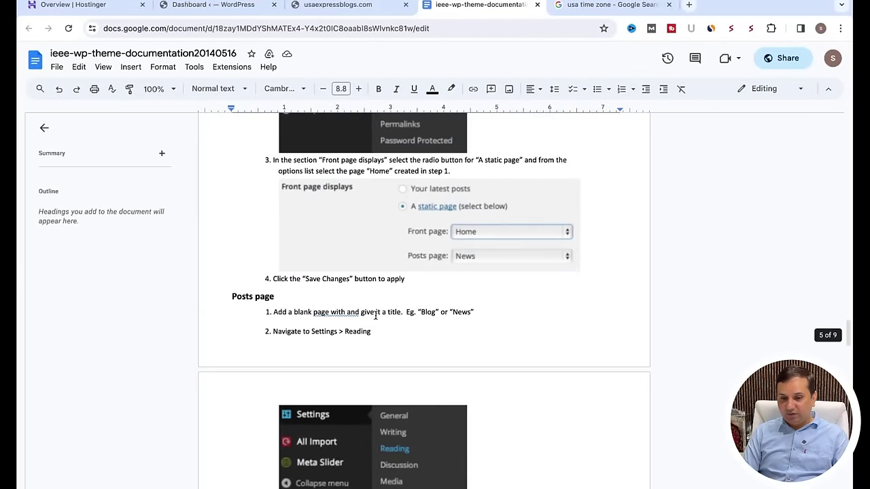
{"action": "scroll", "coordinate": [375, 315], "scroll_direction": "up", "scroll_amount": 20}
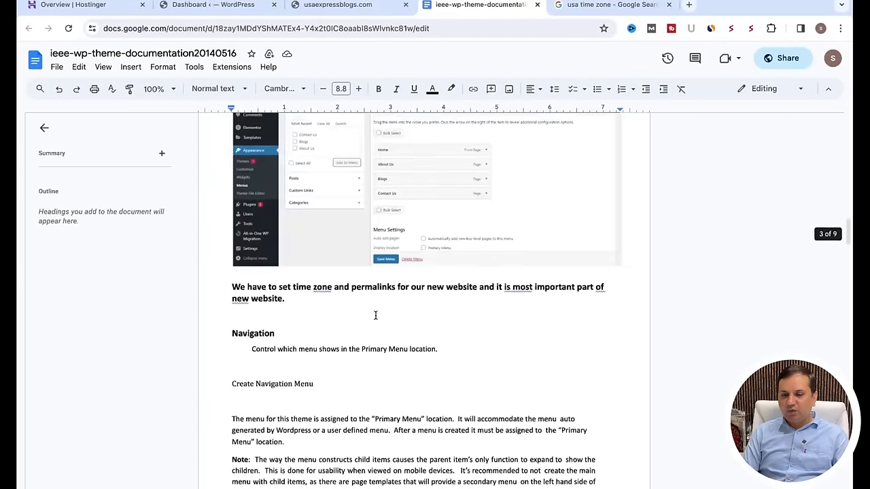
{"action": "scroll", "coordinate": [375, 315], "scroll_direction": "up", "scroll_amount": 3}
{"action": "left_click", "coordinate": [218, 6]}
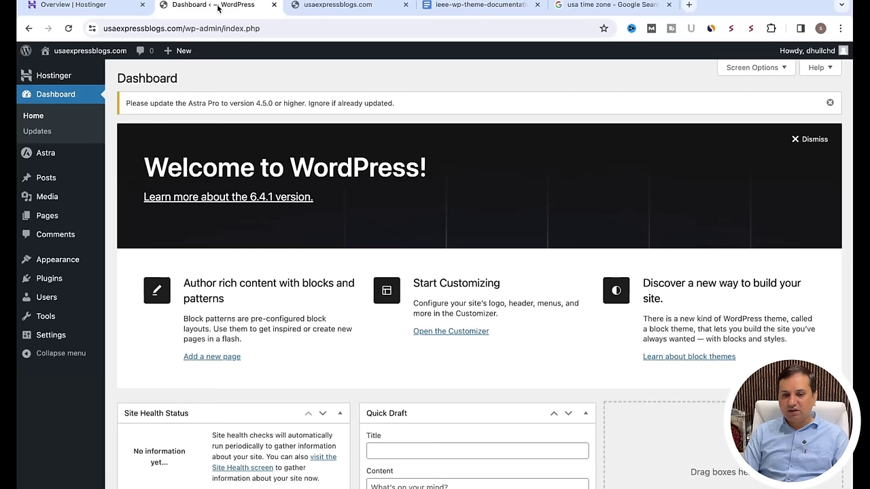
Deactivate and delete the Hostinger plugin and its data, leaving only Astra Pro installed
{"action": "mouse_move", "coordinate": [66, 280]}
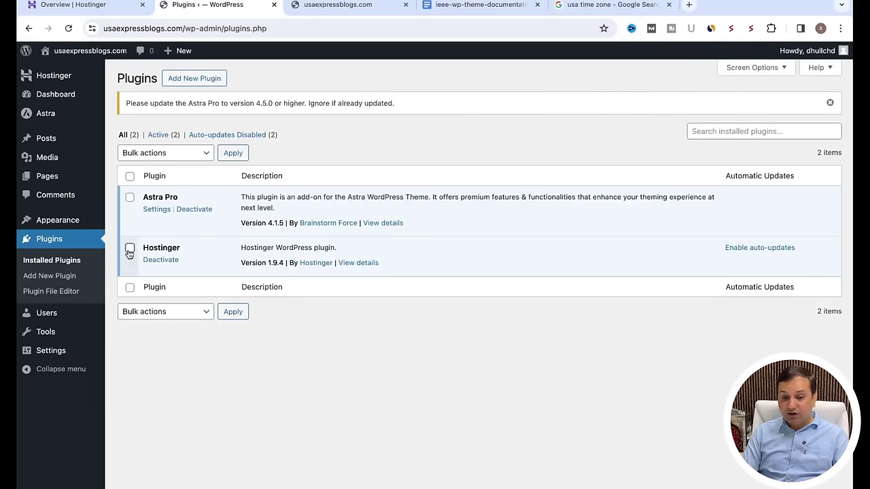
{"action": "left_click", "coordinate": [169, 265]}
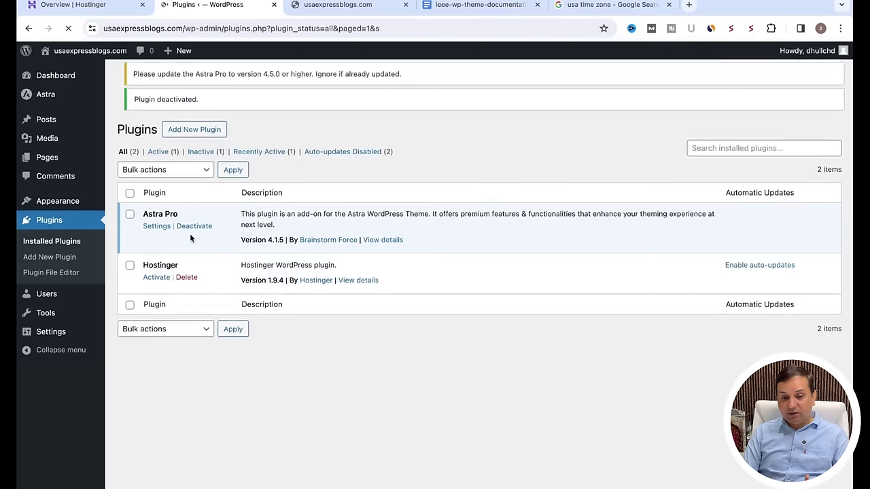
{"action": "left_click", "coordinate": [187, 290]}
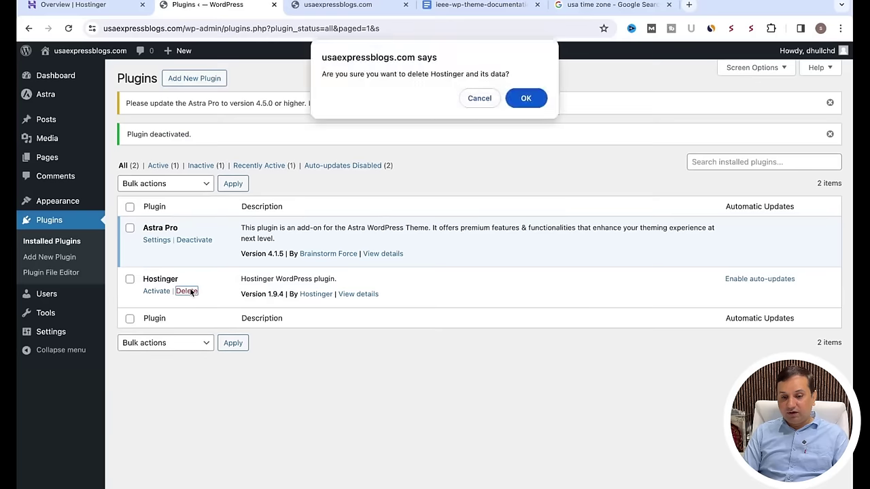
{"action": "left_click", "coordinate": [524, 98]}
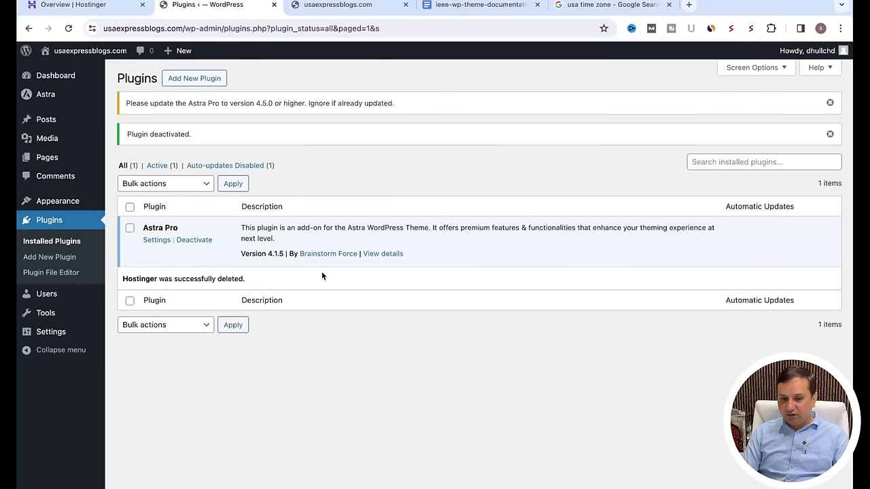
{"action": "left_click", "coordinate": [466, 7]}
Scroll the documentation to the list of required plugins
{"action": "scroll", "coordinate": [469, 330], "scroll_direction": "down", "scroll_amount": 5}
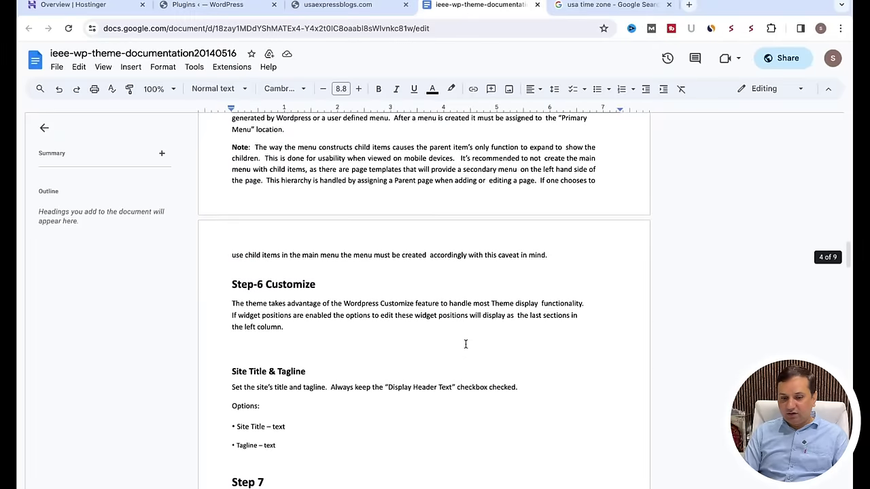
{"action": "scroll", "coordinate": [465, 344], "scroll_direction": "up", "scroll_amount": 20}
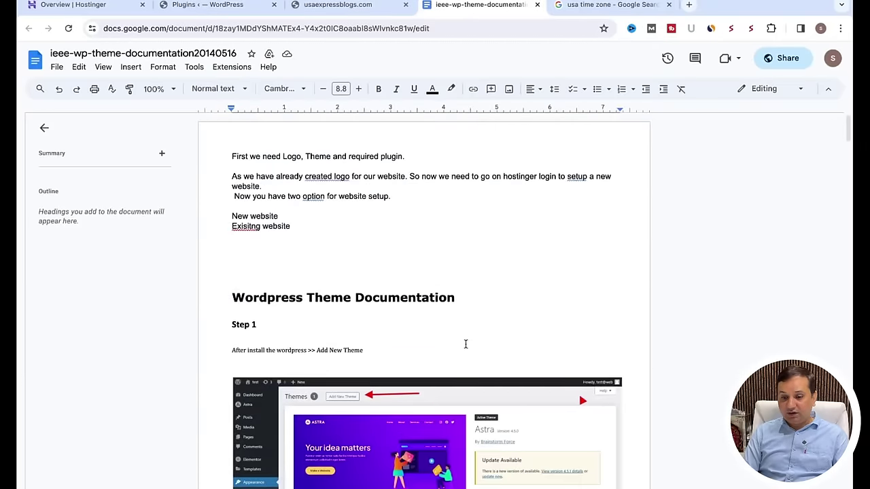
{"action": "scroll", "coordinate": [466, 345], "scroll_direction": "down", "scroll_amount": 15}
{"action": "scroll", "coordinate": [465, 345], "scroll_direction": "down", "scroll_amount": 15}
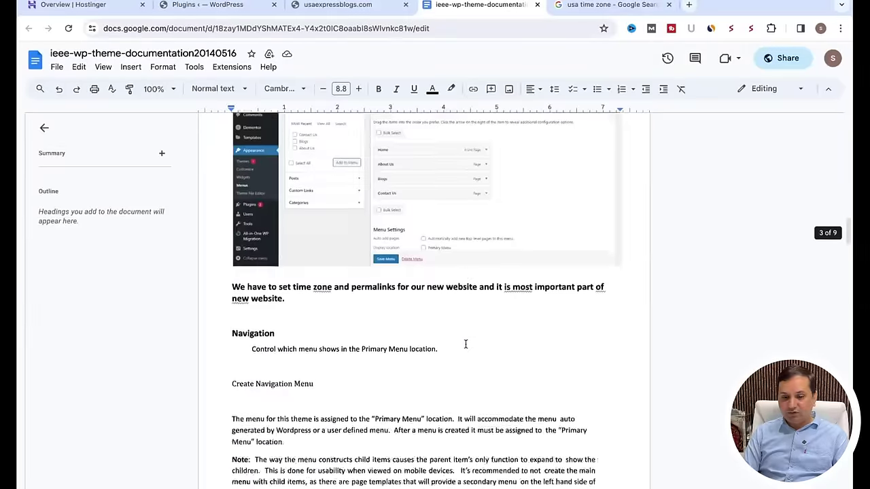
{"action": "scroll", "coordinate": [465, 344], "scroll_direction": "down", "scroll_amount": 15}
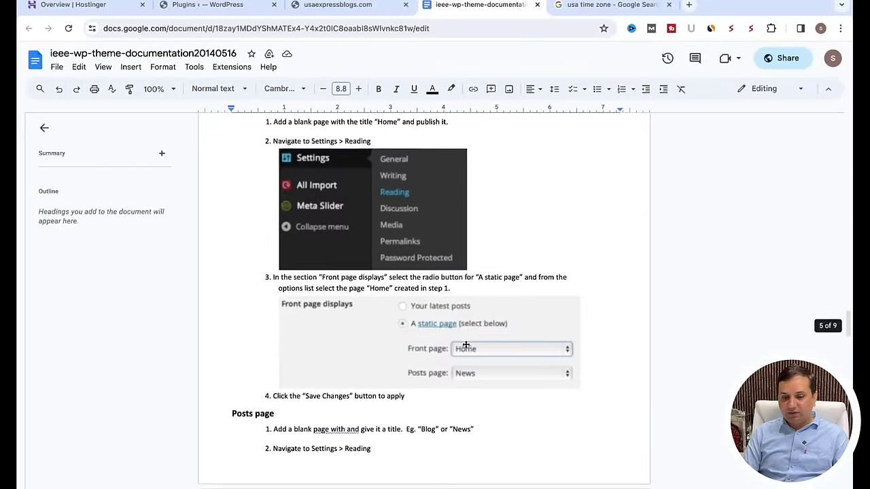
{"action": "scroll", "coordinate": [465, 344], "scroll_direction": "down", "scroll_amount": 15}
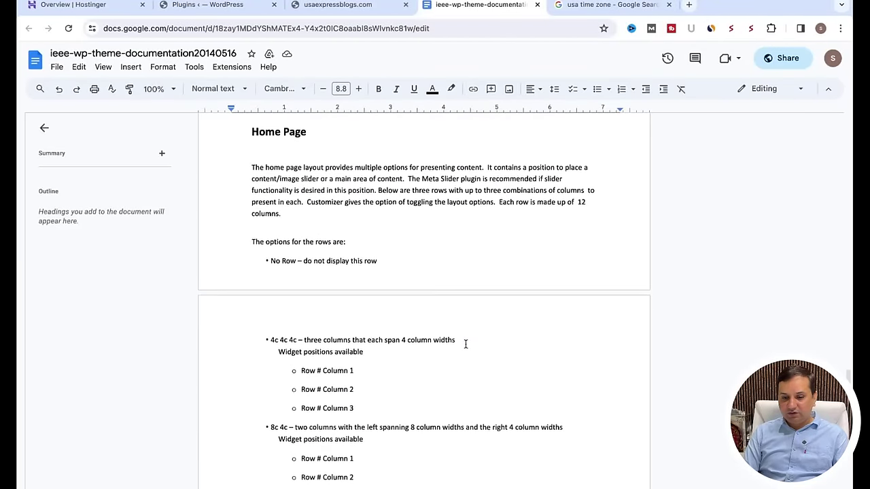
{"action": "scroll", "coordinate": [466, 344], "scroll_direction": "down", "scroll_amount": 12}
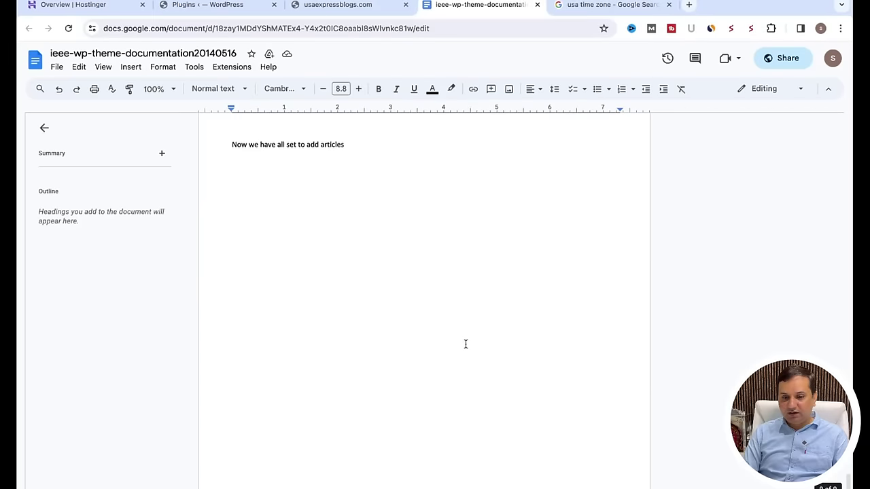
{"action": "scroll", "coordinate": [465, 345], "scroll_direction": "up", "scroll_amount": 6}
{"action": "scroll", "coordinate": [466, 344], "scroll_direction": "up", "scroll_amount": 5}
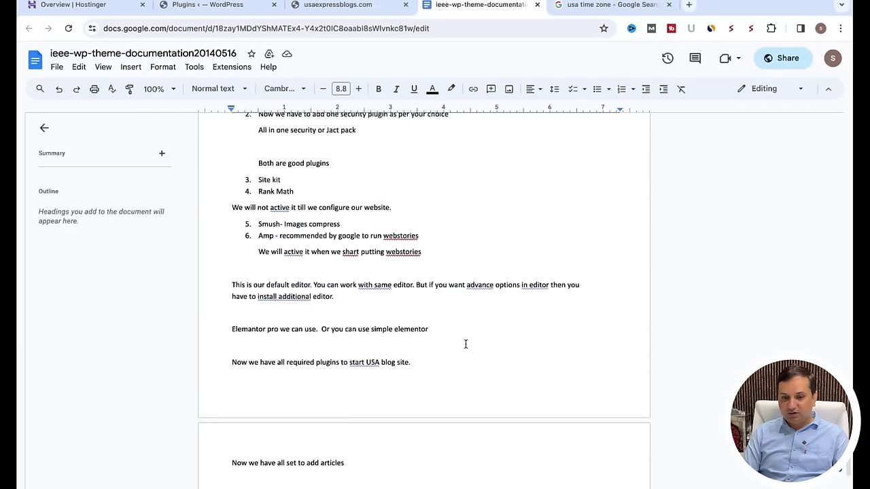
{"action": "scroll", "coordinate": [466, 344], "scroll_direction": "up", "scroll_amount": 2}
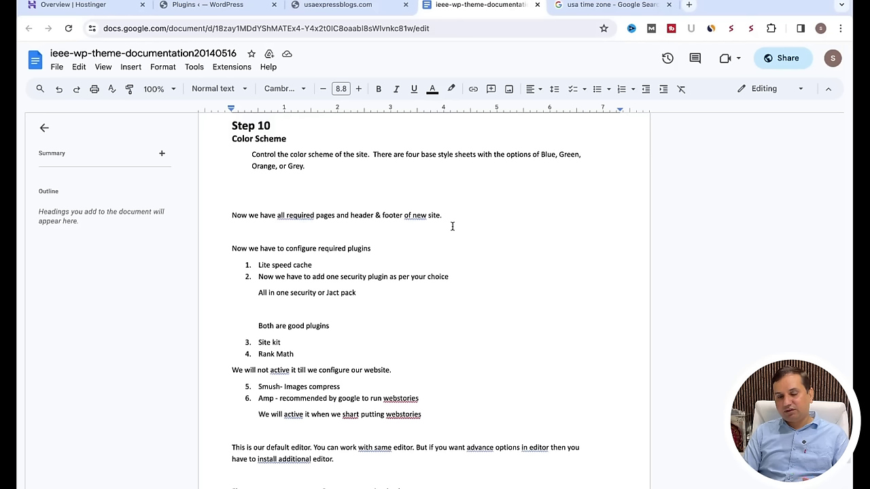
Select the 'Lite speed cache' list item and return to the WordPress plugins page
{"action": "left_click", "coordinate": [314, 248]}
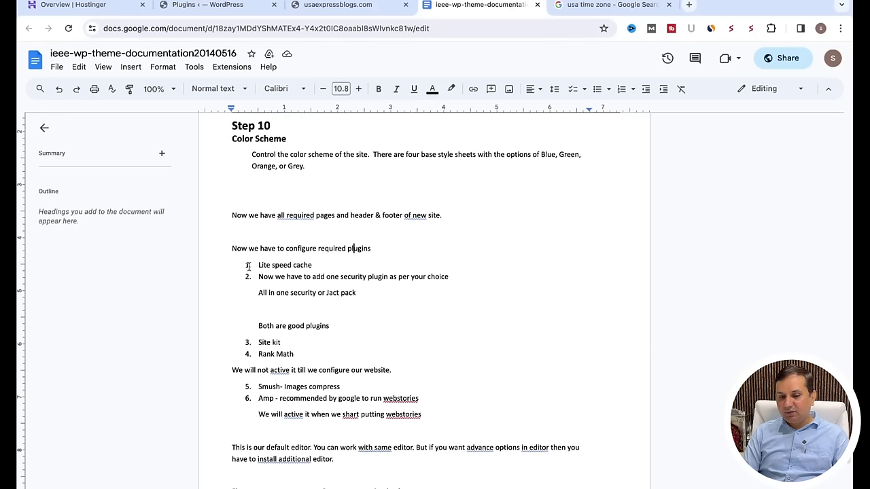
{"action": "left_click_drag", "start_coordinate": [247, 267], "coordinate": [343, 263]}
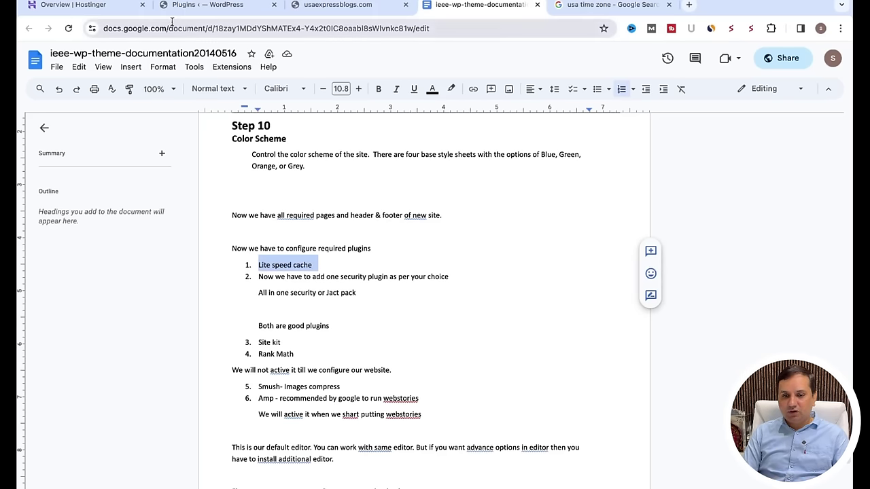
{"action": "left_click", "coordinate": [88, 6]}
{"action": "left_click", "coordinate": [214, 4]}
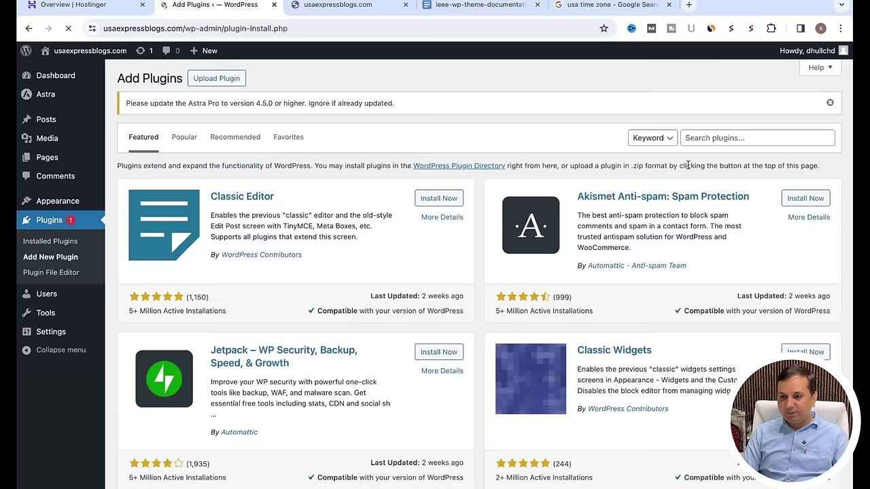
Search the plugin directory for 'litespeed plugin'
{"action": "left_click", "coordinate": [723, 138]}
{"action": "type", "text": "lite"}
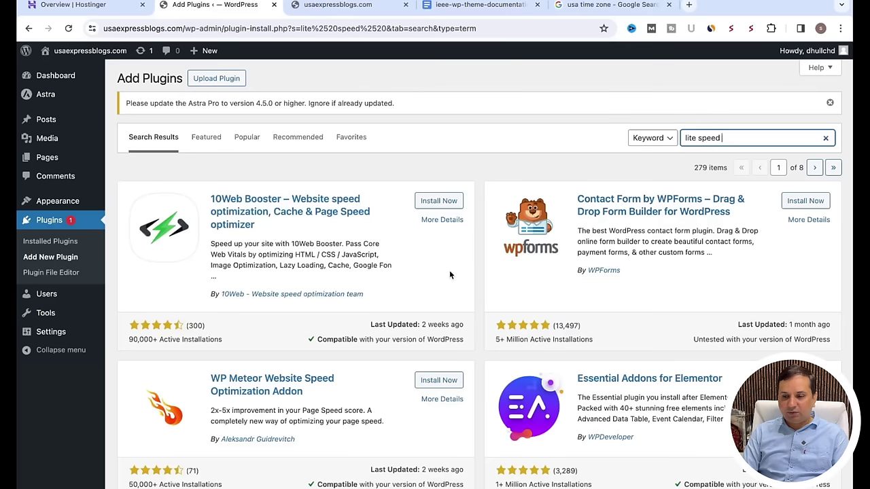
{"action": "type", "text": "speed "}
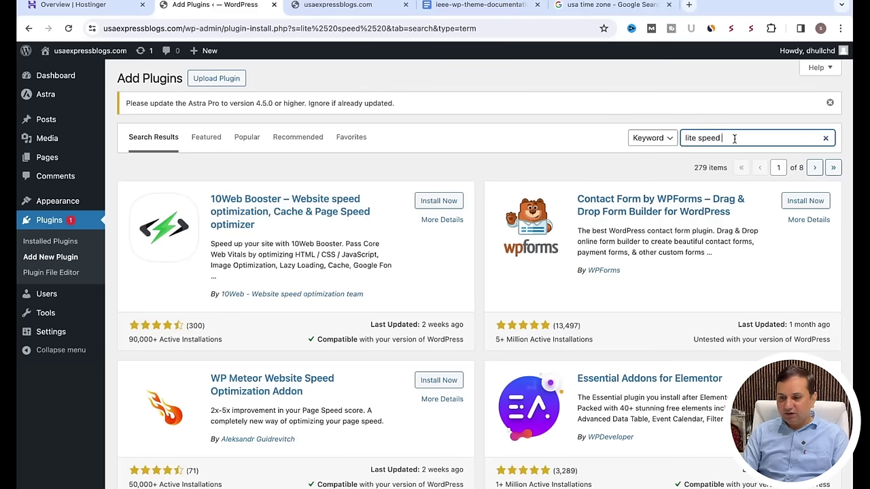
{"action": "type", "text": "plugin"}
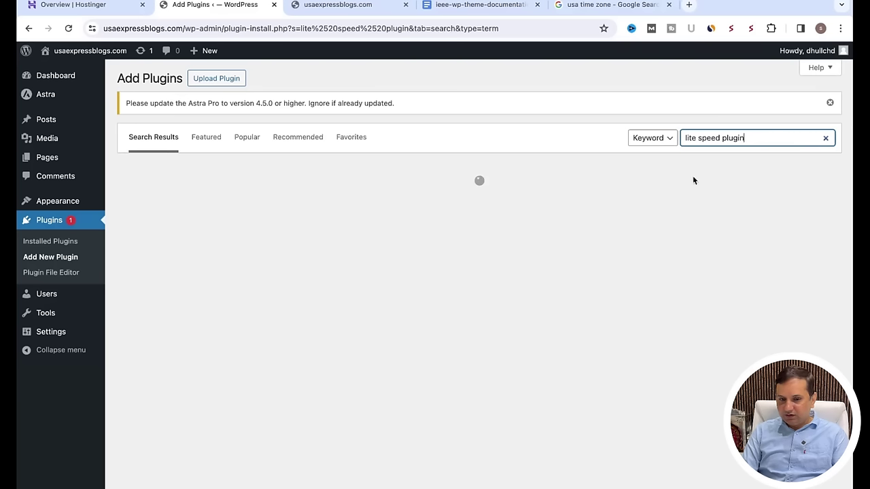
{"action": "scroll", "coordinate": [350, 278], "scroll_direction": "down", "scroll_amount": 2}
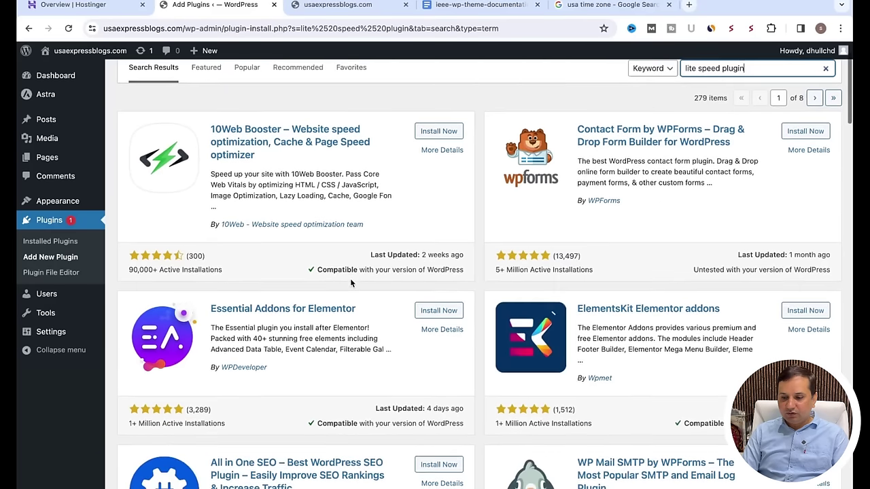
{"action": "scroll", "coordinate": [350, 278], "scroll_direction": "up", "scroll_amount": 2}
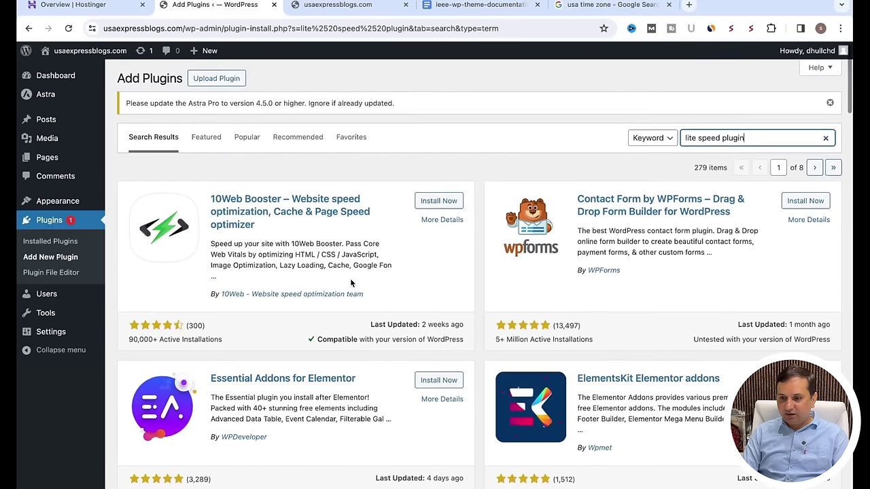
{"action": "left_click", "coordinate": [485, 5]}
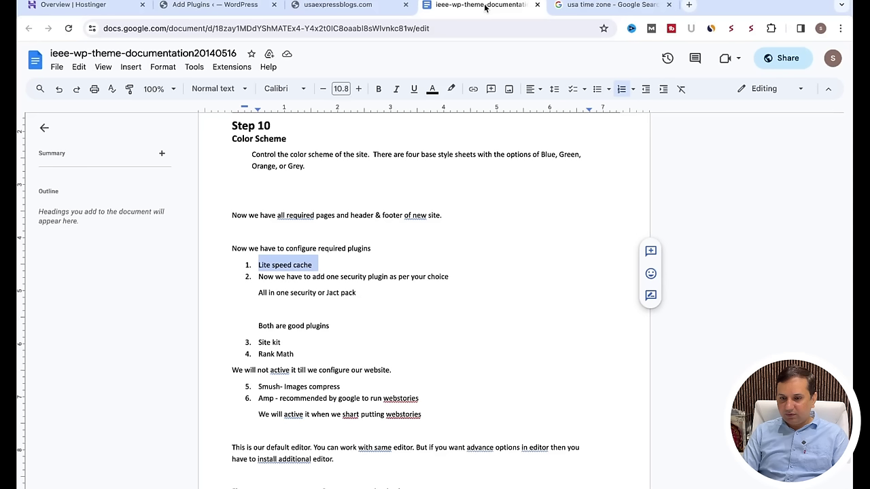
{"action": "left_click", "coordinate": [607, 6]}
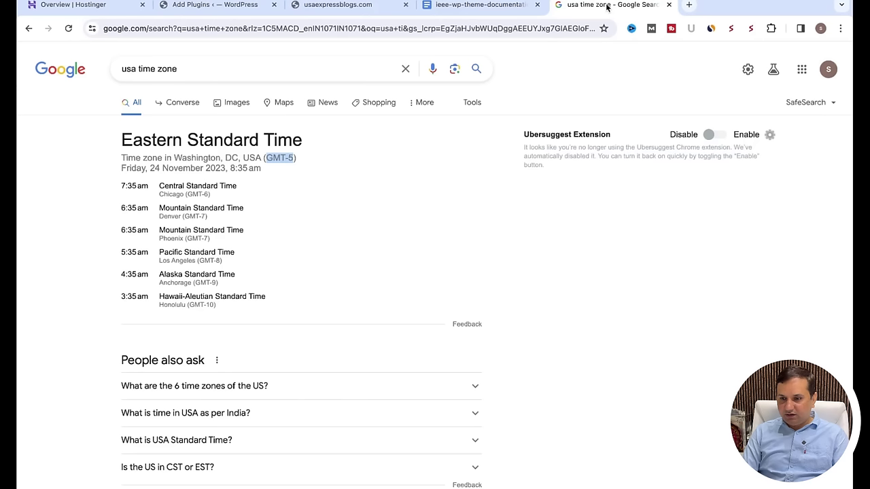
{"action": "left_click", "coordinate": [333, 9]}
{"action": "left_click", "coordinate": [258, 9]}
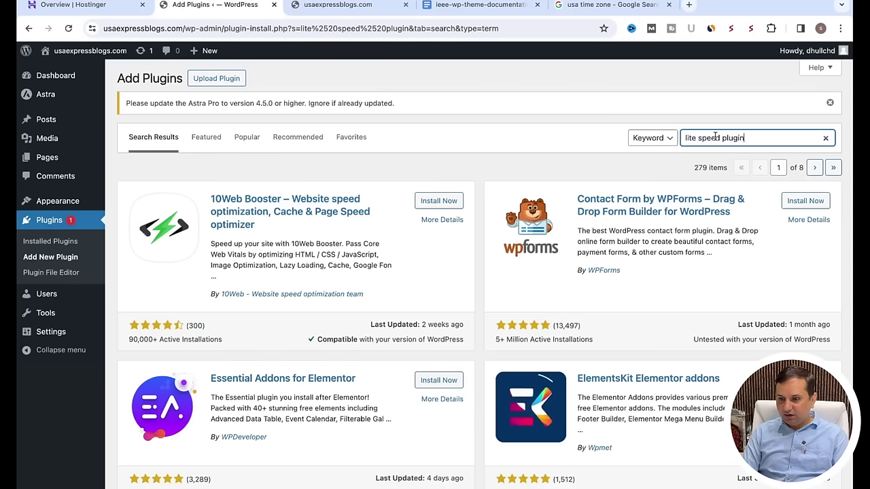
{"action": "key", "text": "BackSpace"}
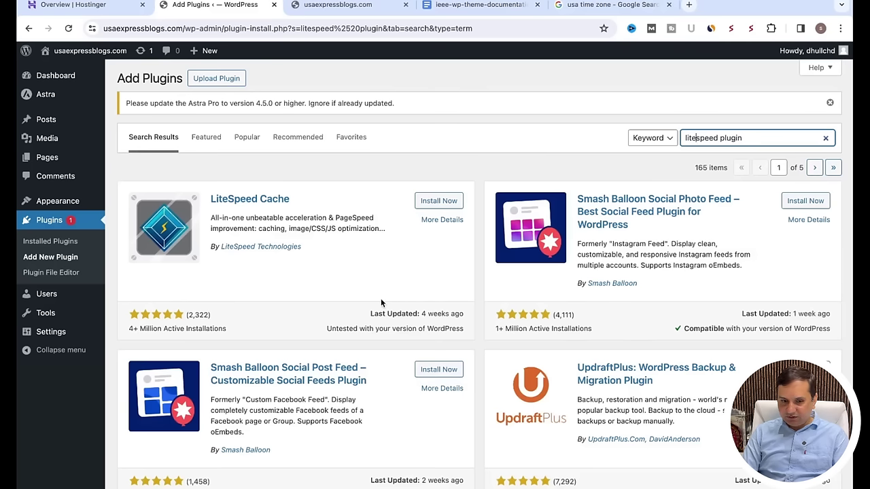
Install and activate LiteSpeed Cache 5.7.0.1 from the search results
{"action": "scroll", "coordinate": [380, 299], "scroll_direction": "down", "scroll_amount": 1}
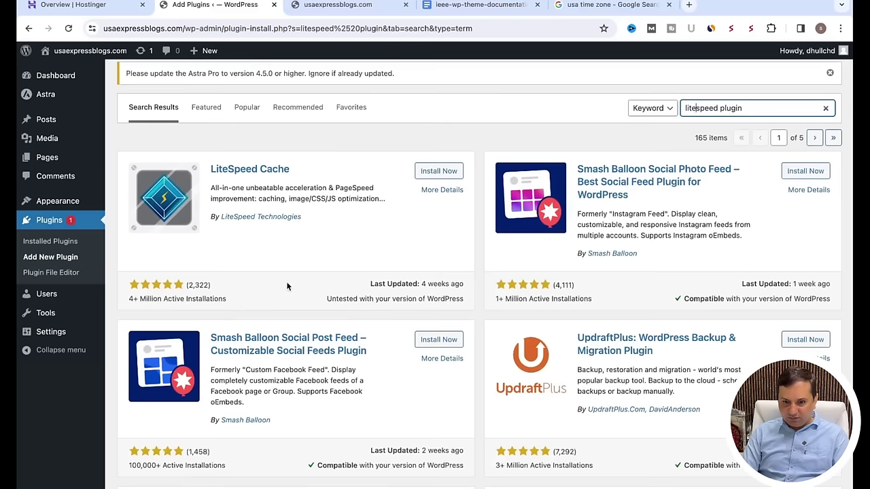
{"action": "scroll", "coordinate": [286, 285], "scroll_direction": "down", "scroll_amount": 3}
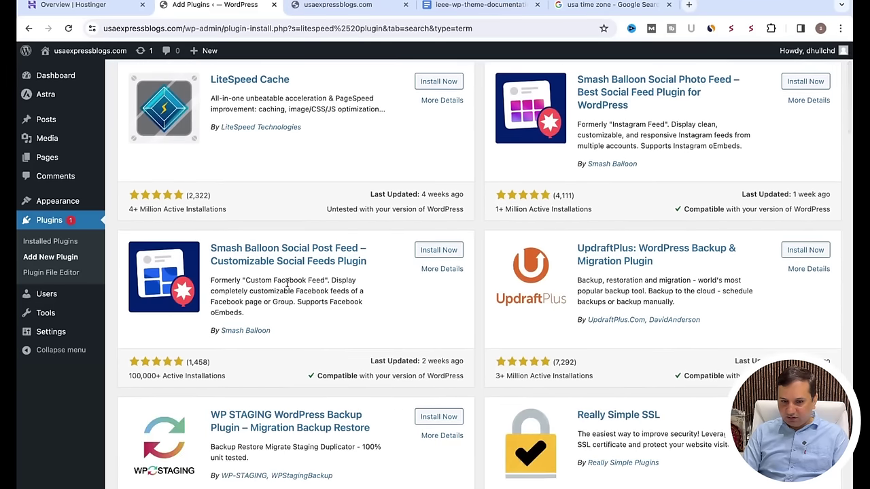
{"action": "scroll", "coordinate": [287, 285], "scroll_direction": "down", "scroll_amount": 5}
{"action": "scroll", "coordinate": [286, 282], "scroll_direction": "down", "scroll_amount": 2}
{"action": "scroll", "coordinate": [287, 271], "scroll_direction": "up", "scroll_amount": 1}
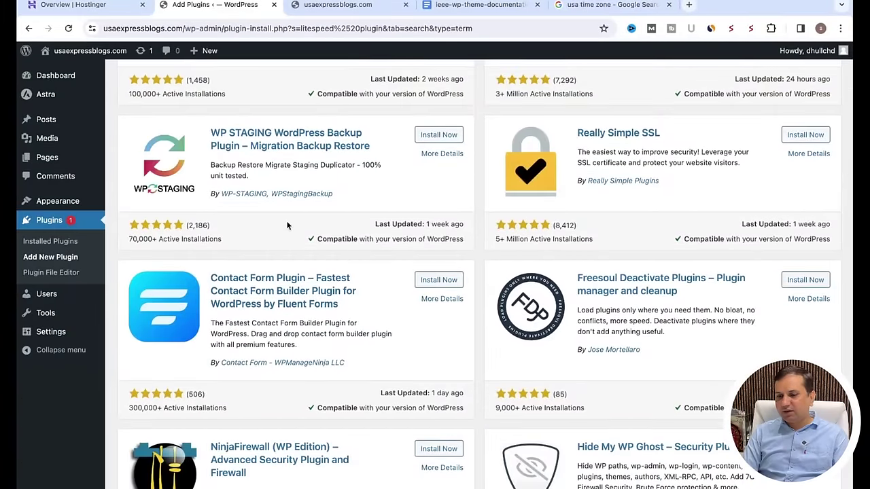
{"action": "scroll", "coordinate": [287, 225], "scroll_direction": "up", "scroll_amount": 5}
{"action": "scroll", "coordinate": [287, 225], "scroll_direction": "up", "scroll_amount": 1}
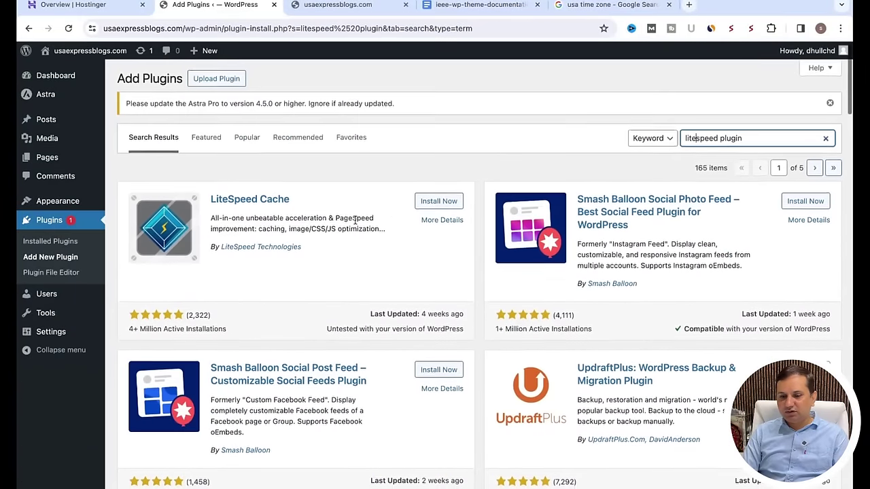
{"action": "left_click", "coordinate": [439, 202]}
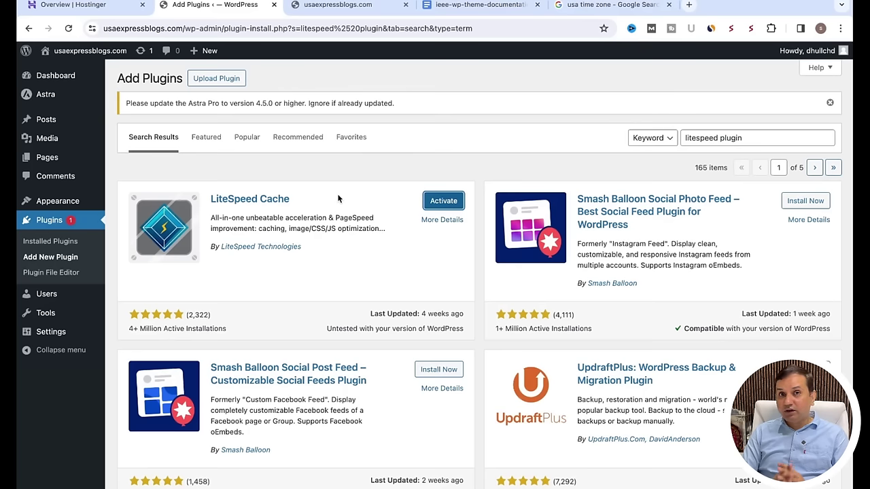
{"action": "left_click", "coordinate": [434, 202]}
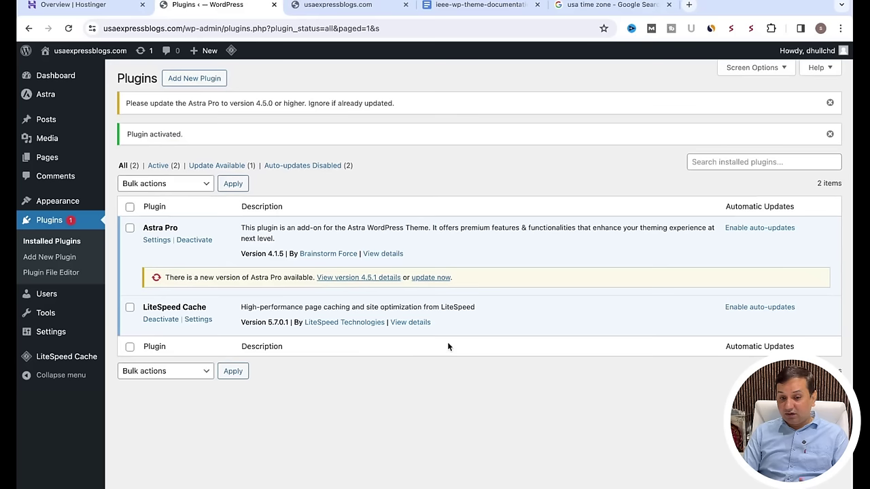
Run LiteSpeed Purge All twice to purge every cache and clear QUIC.cloud queues
{"action": "mouse_move", "coordinate": [231, 50]}
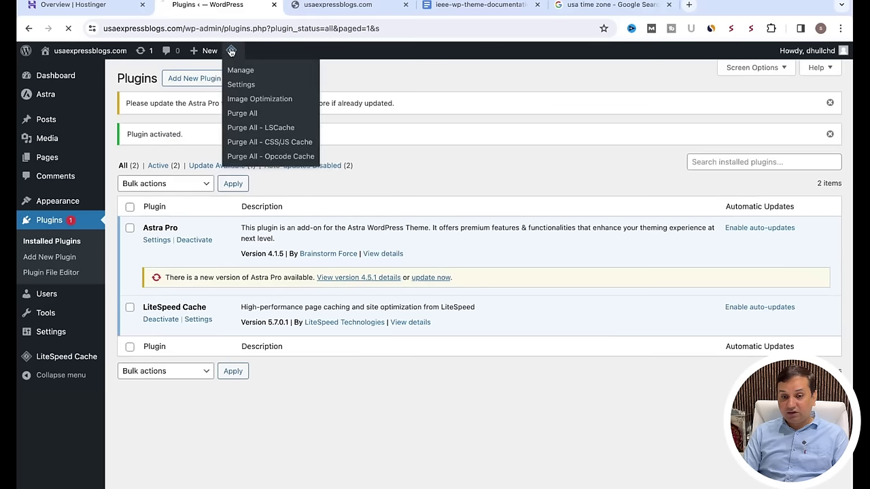
{"action": "left_click", "coordinate": [243, 113]}
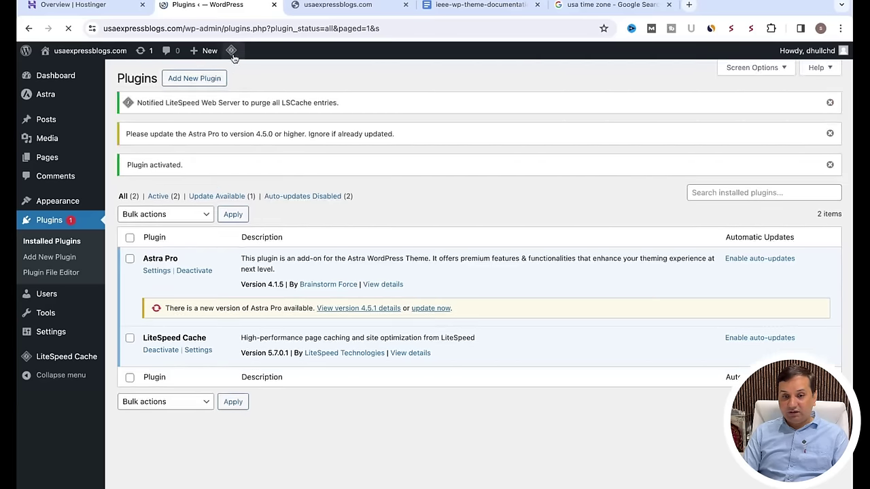
{"action": "mouse_move", "coordinate": [231, 50]}
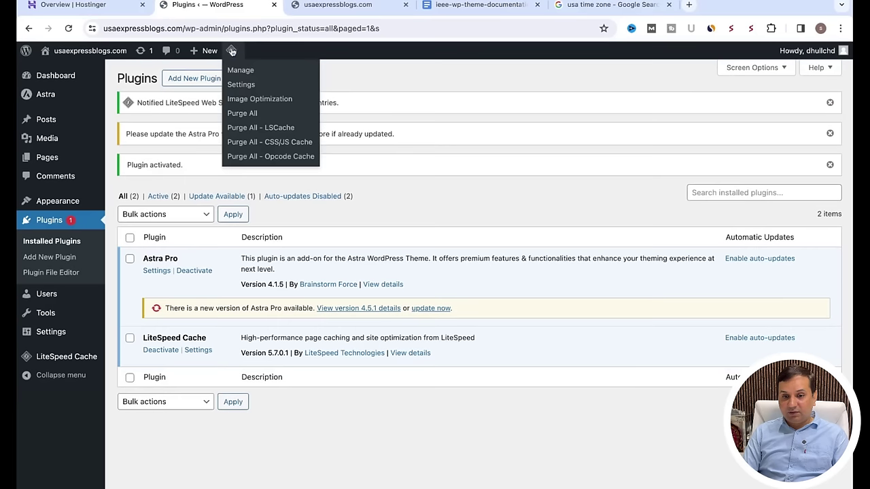
{"action": "left_click", "coordinate": [257, 117]}
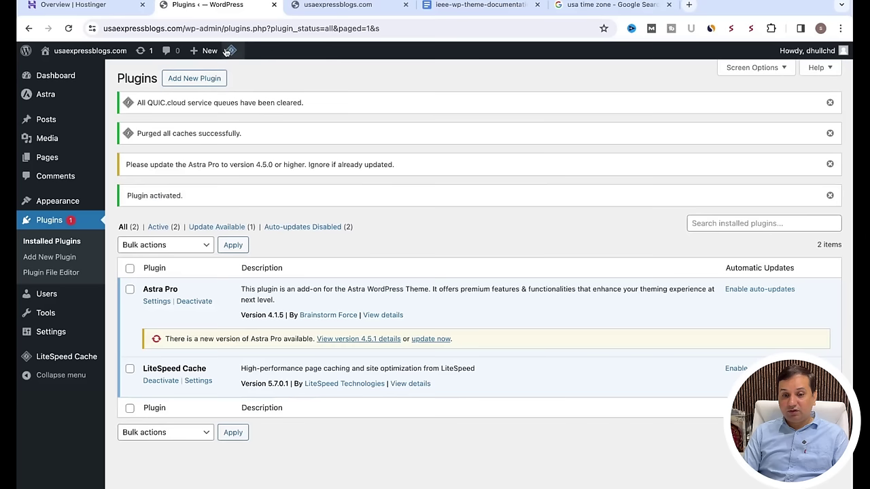
{"action": "mouse_move", "coordinate": [232, 52]}
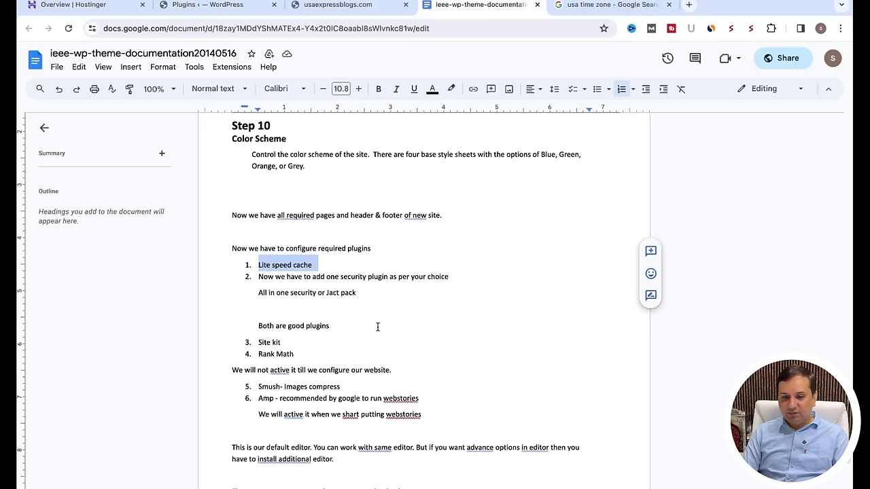
Deselect the 'Lite speed cache' item and go back to the WordPress Installed Plugins page
{"action": "left_click", "coordinate": [320, 277]}
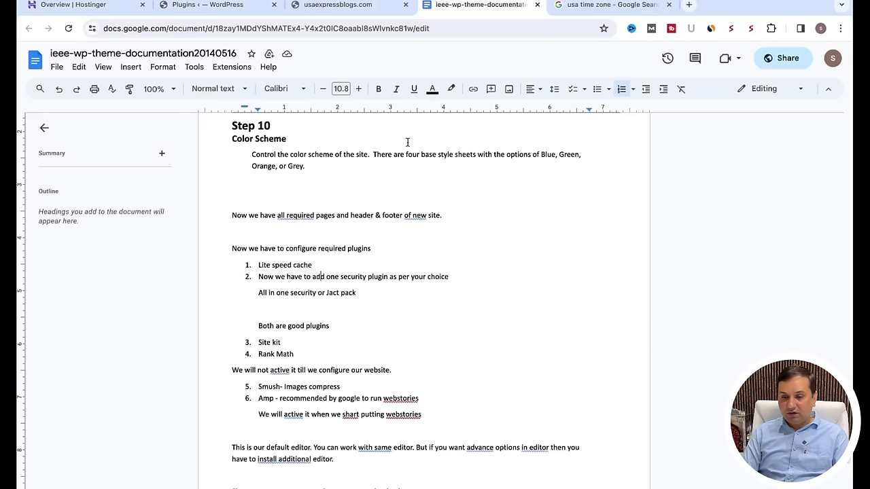
{"action": "left_click", "coordinate": [337, 6]}
{"action": "left_click", "coordinate": [241, 7]}
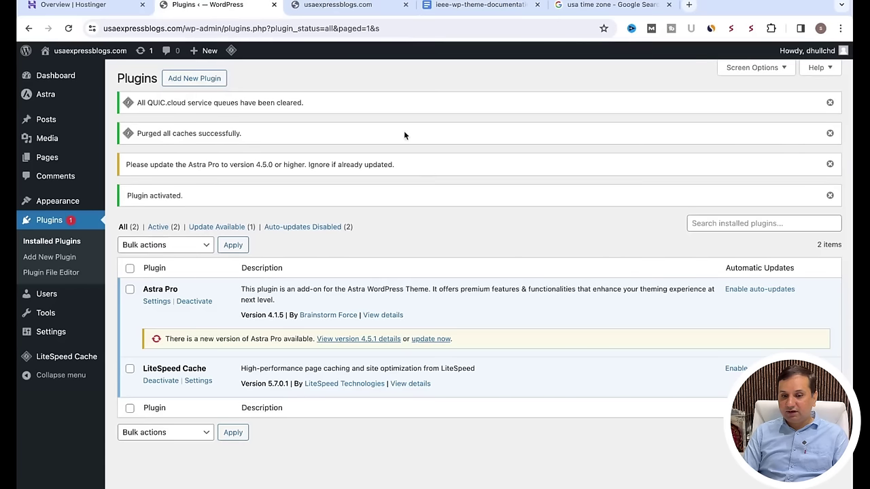
Search 'all in one security', then install and activate All In One WP Security 5.2.5
{"action": "left_click", "coordinate": [194, 78]}
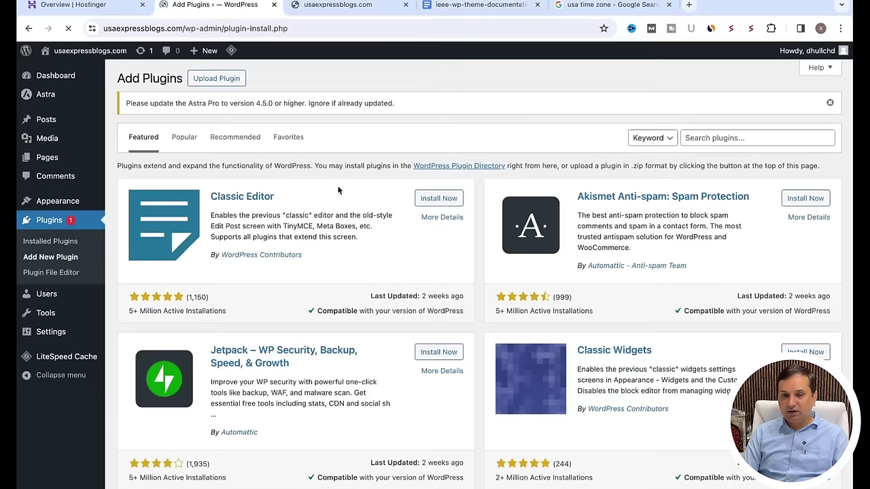
{"action": "left_click", "coordinate": [707, 138]}
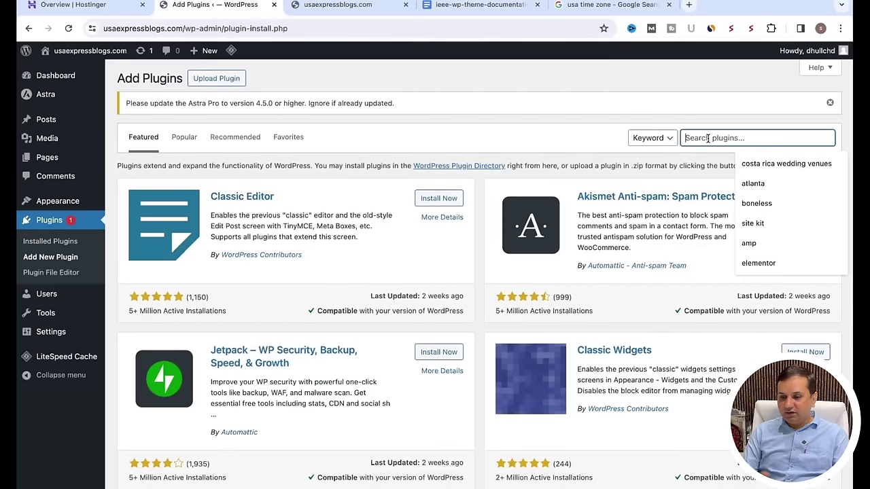
{"action": "type", "text": "all"}
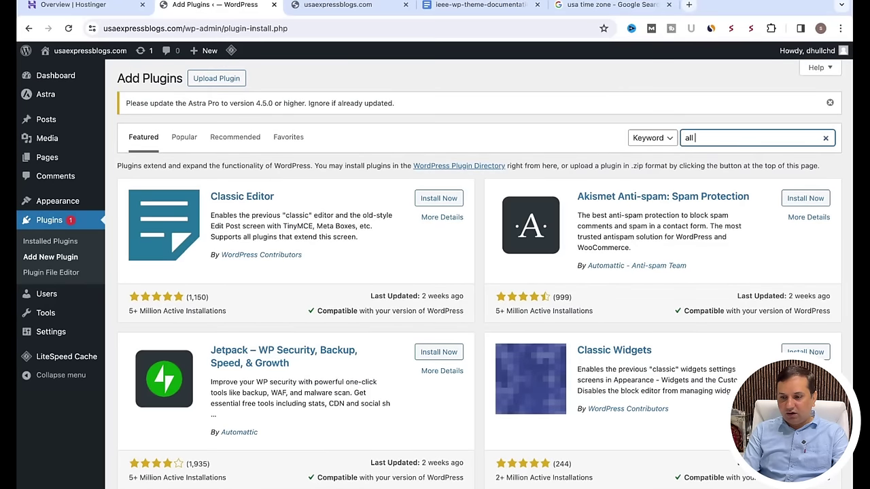
{"action": "type", "text": " in one secu"}
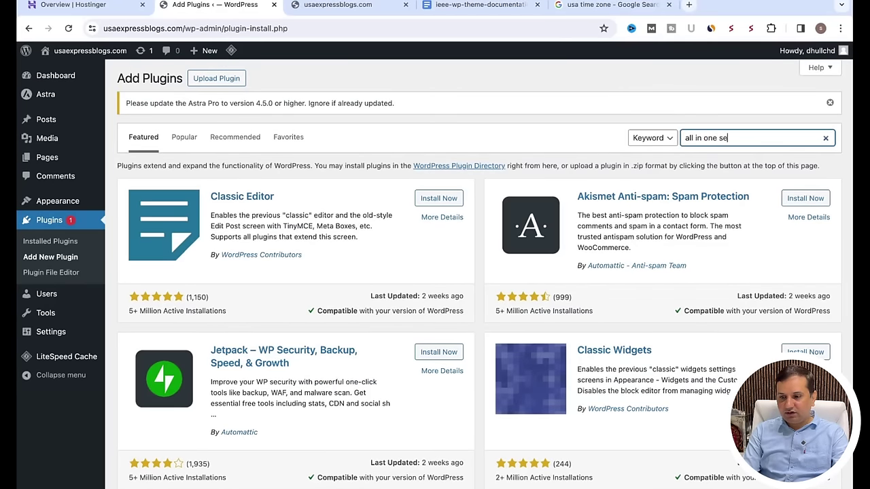
{"action": "type", "text": "rity"}
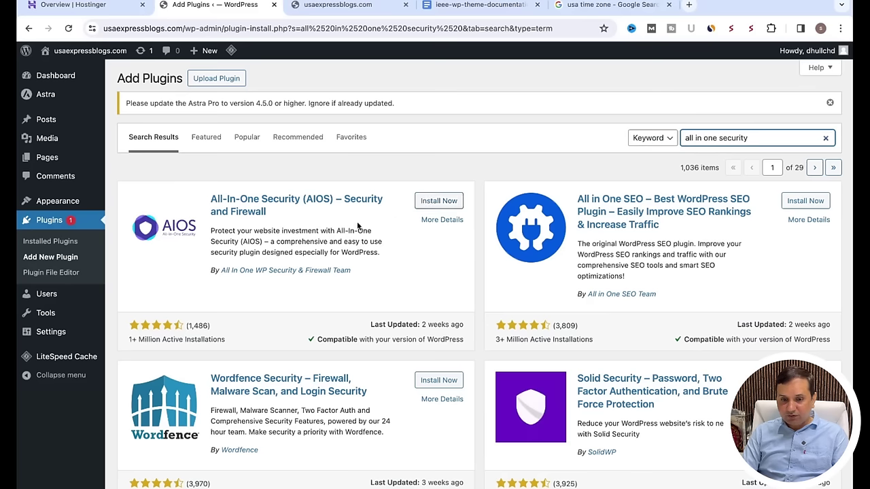
{"action": "left_click", "coordinate": [440, 202]}
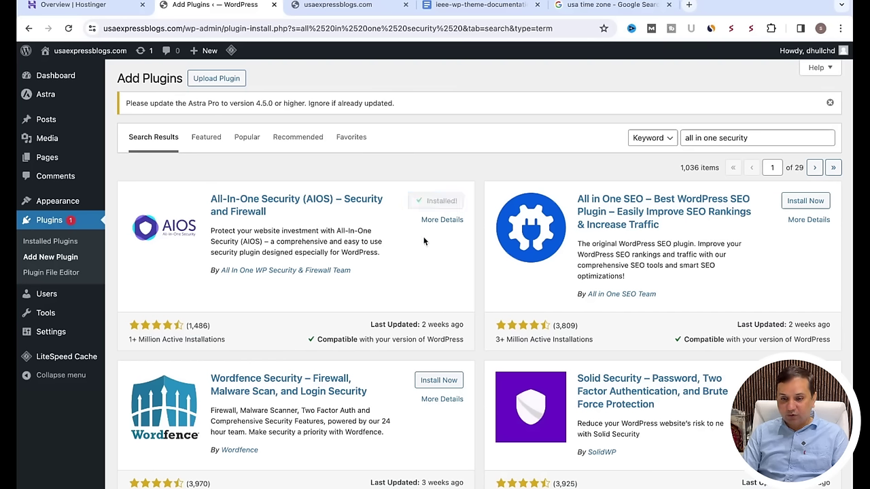
{"action": "left_click", "coordinate": [447, 204]}
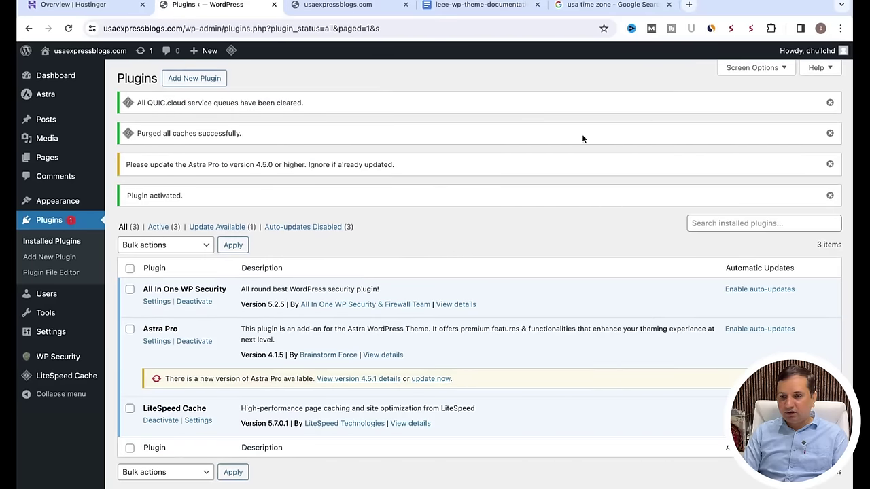
{"action": "left_click", "coordinate": [479, 4]}
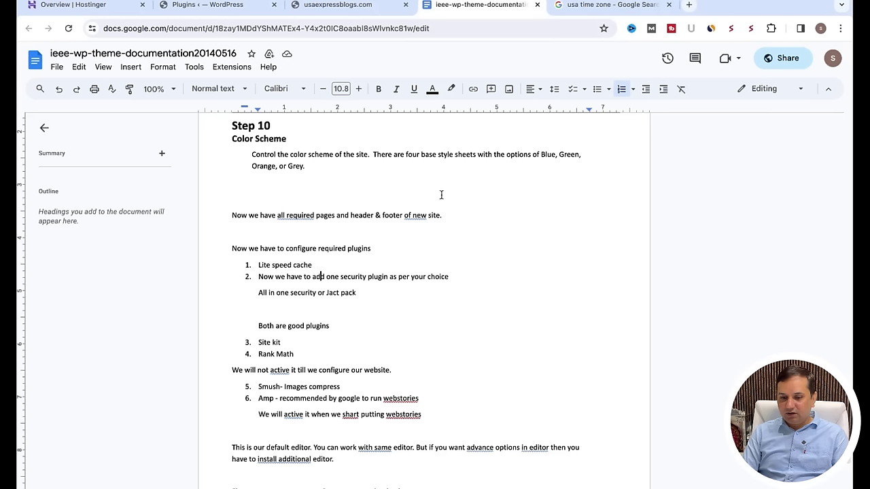
Check the security-plugin note in the checklist, then return to the Installed Plugins page
{"action": "left_click", "coordinate": [331, 326]}
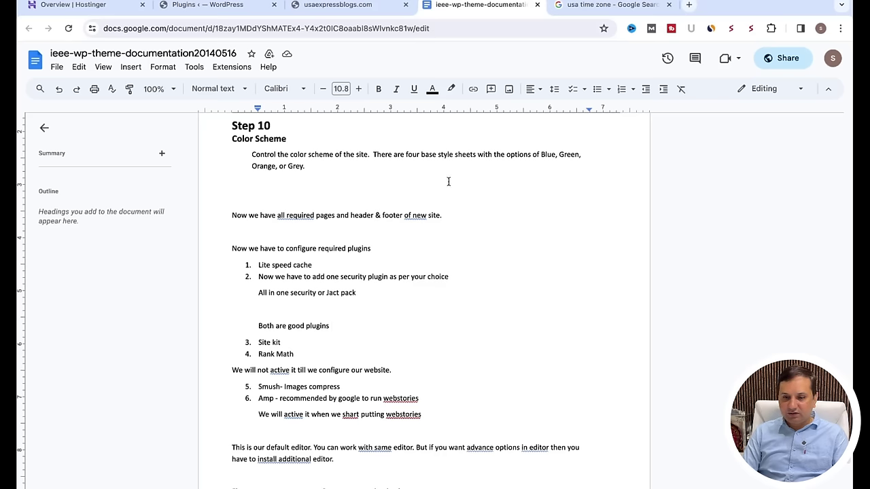
{"action": "left_click", "coordinate": [227, 4]}
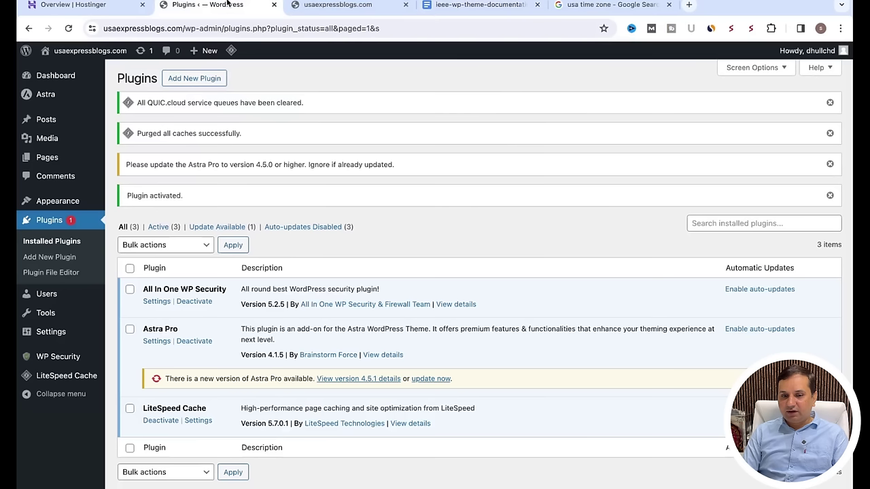
Search 'site kit', then install and activate Site Kit by Google as the fourth active plugin
{"action": "left_click", "coordinate": [208, 80]}
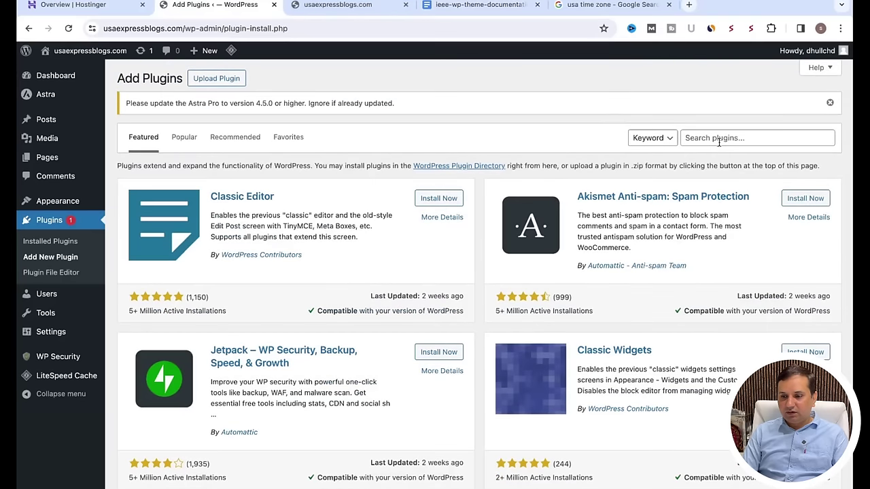
{"action": "left_click", "coordinate": [718, 139]}
{"action": "type", "text": "site kit"}
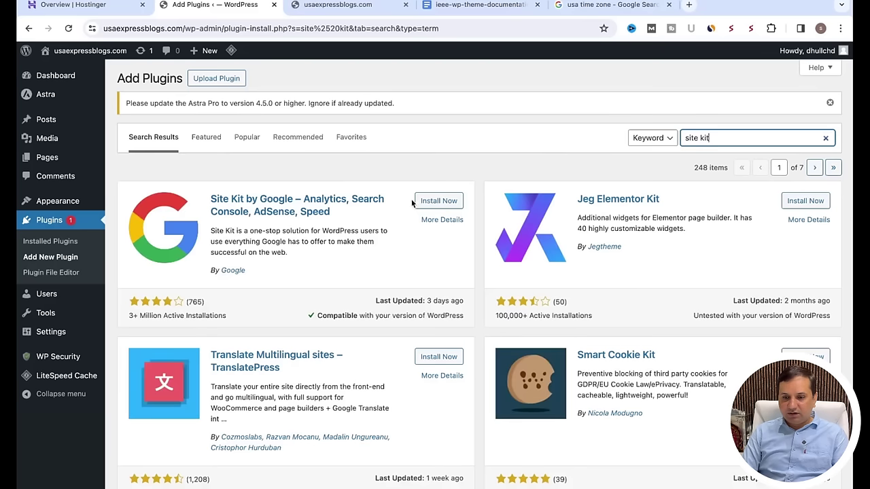
{"action": "left_click", "coordinate": [438, 200]}
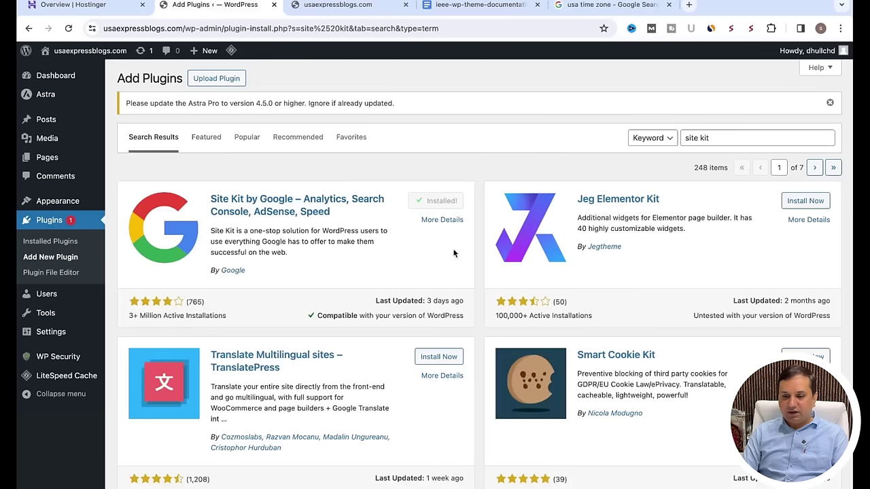
{"action": "left_click", "coordinate": [444, 203]}
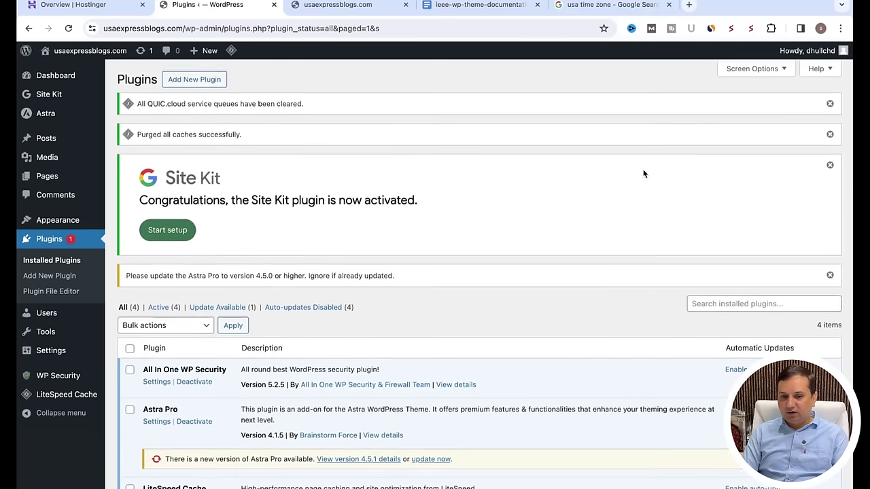
{"action": "left_click", "coordinate": [193, 80]}
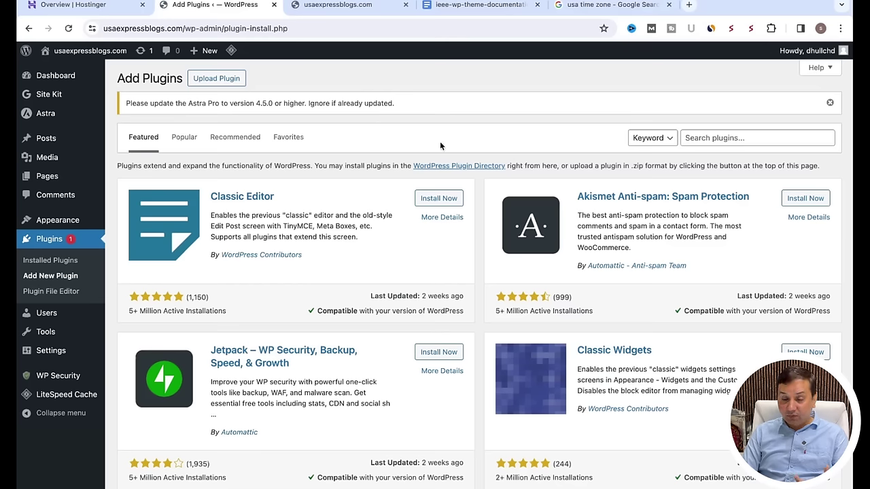
{"action": "left_click", "coordinate": [479, 5]}
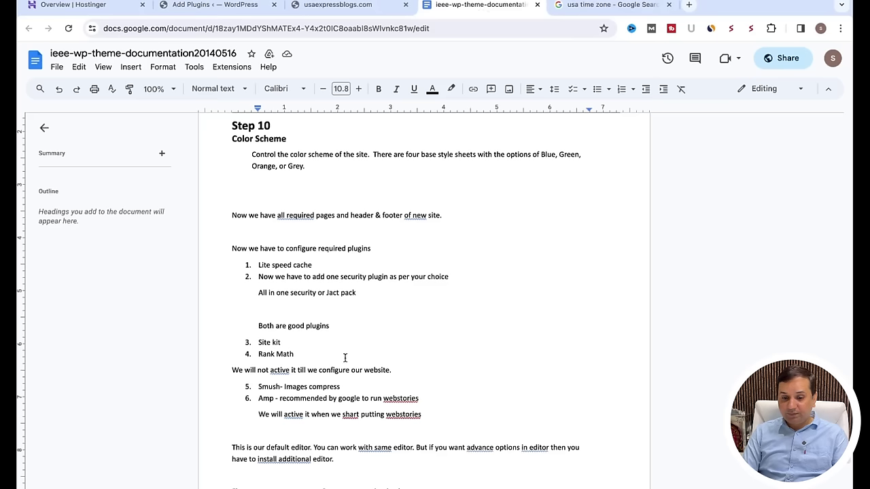
Check the Rank Math item on the checklist, then return to the Add Plugins search box
{"action": "left_click", "coordinate": [297, 354]}
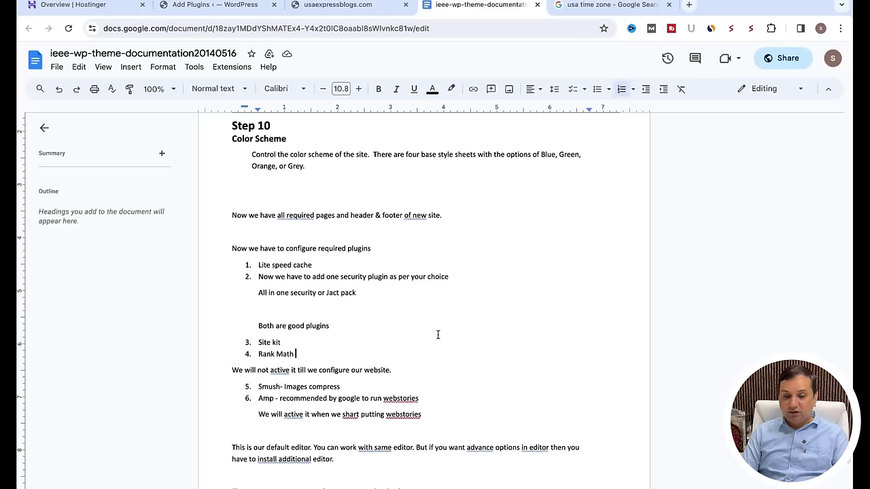
{"action": "left_click", "coordinate": [335, 6]}
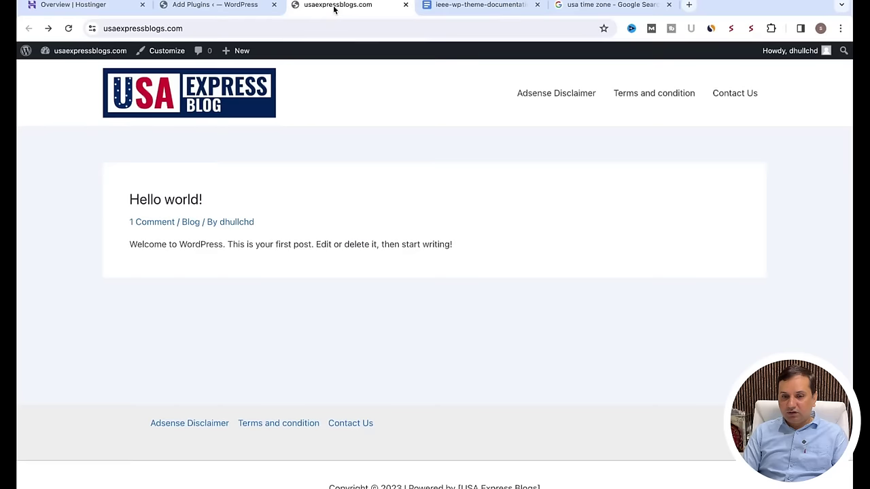
{"action": "left_click", "coordinate": [244, 8]}
{"action": "left_click", "coordinate": [704, 137]}
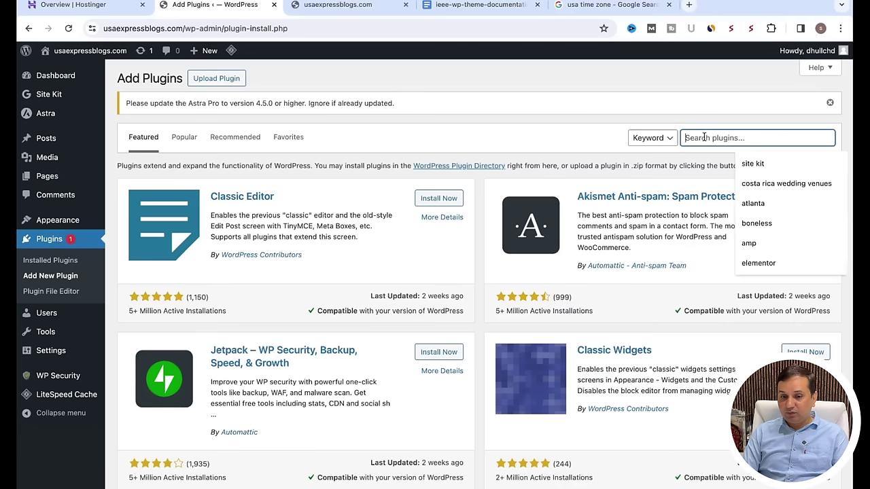
Search 'rank math', install and activate Rank Math SEO, skipping its setup wizard
{"action": "type", "text": "ran"}
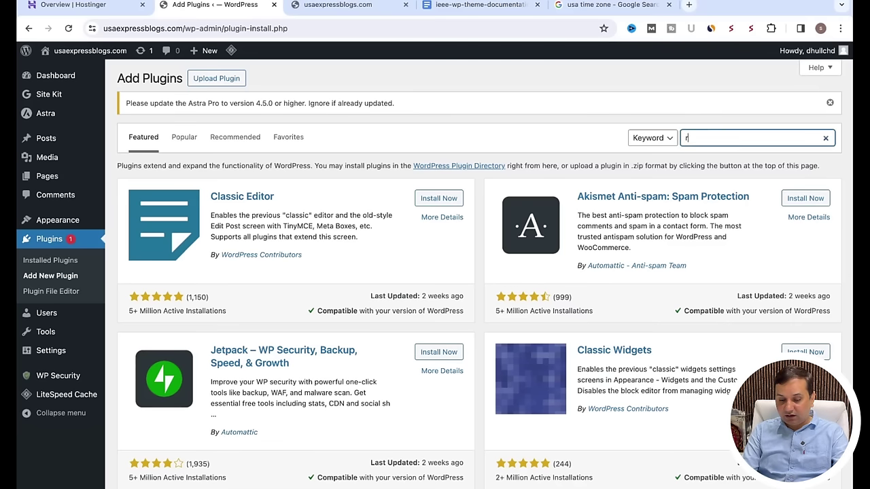
{"action": "type", "text": "k math"}
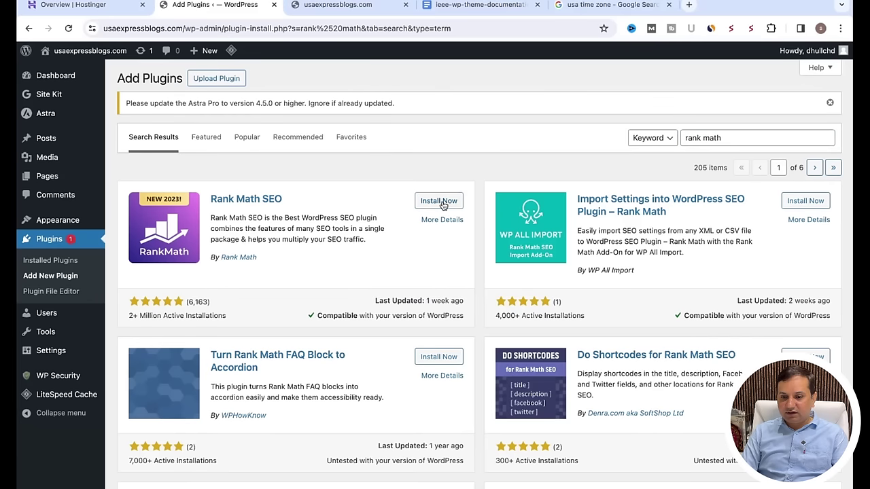
{"action": "left_click", "coordinate": [440, 201]}
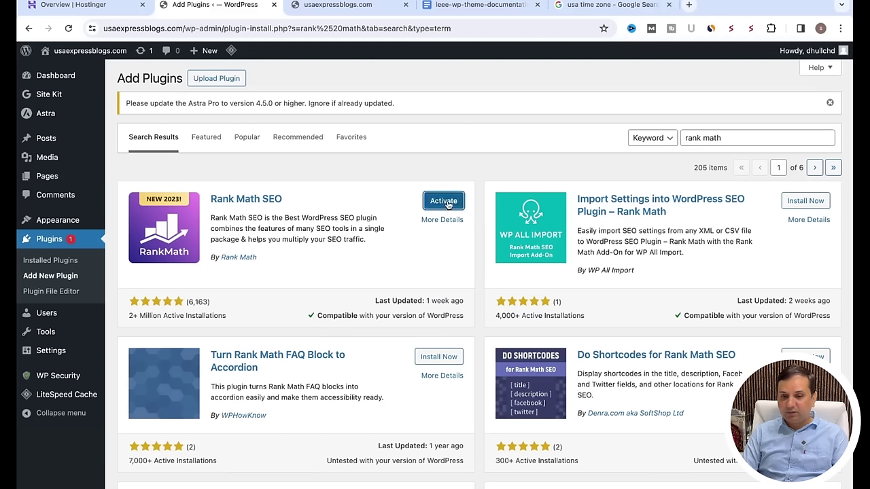
{"action": "left_click", "coordinate": [445, 202]}
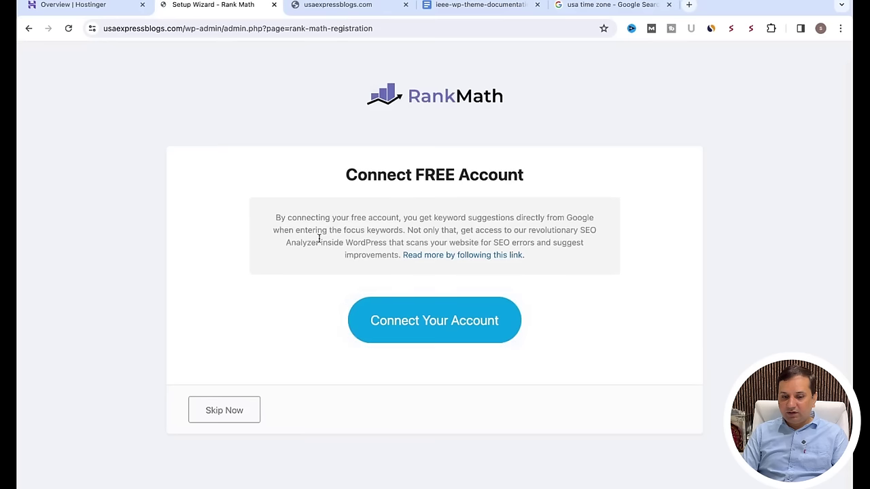
{"action": "left_click", "coordinate": [27, 28]}
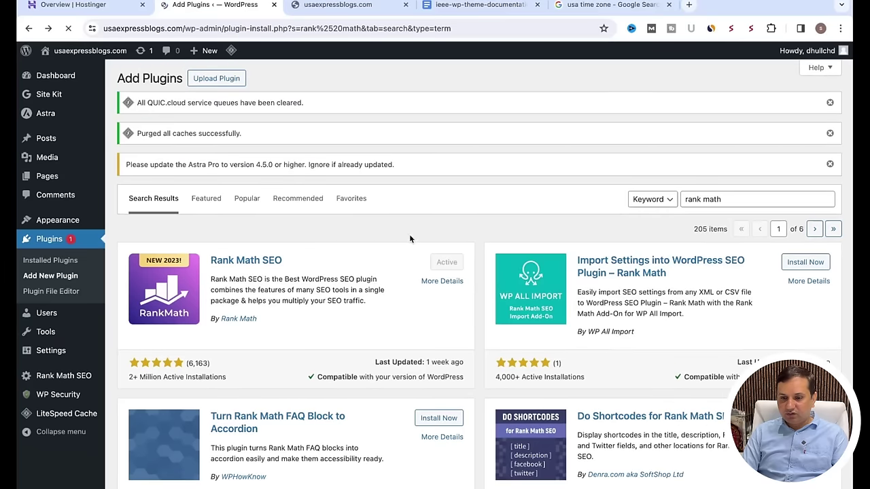
Review the Rank Math SEO details, then view the five installed plugins
{"action": "left_click", "coordinate": [259, 264]}
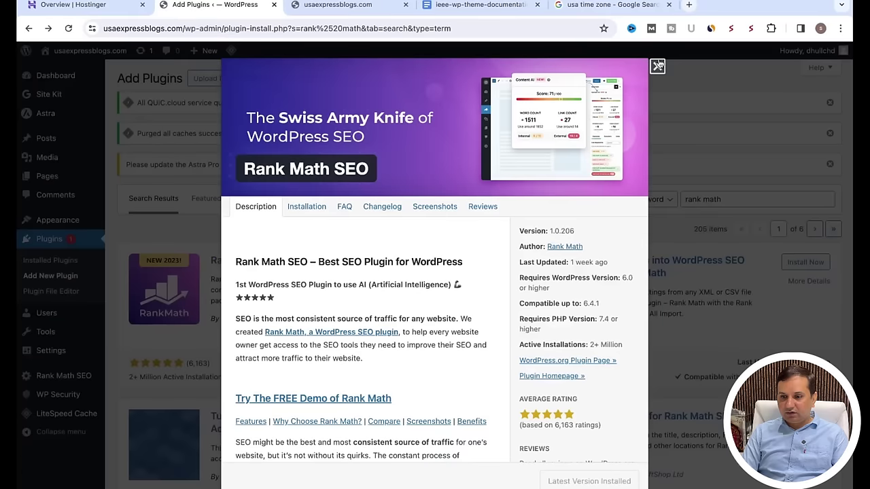
{"action": "left_click", "coordinate": [657, 66]}
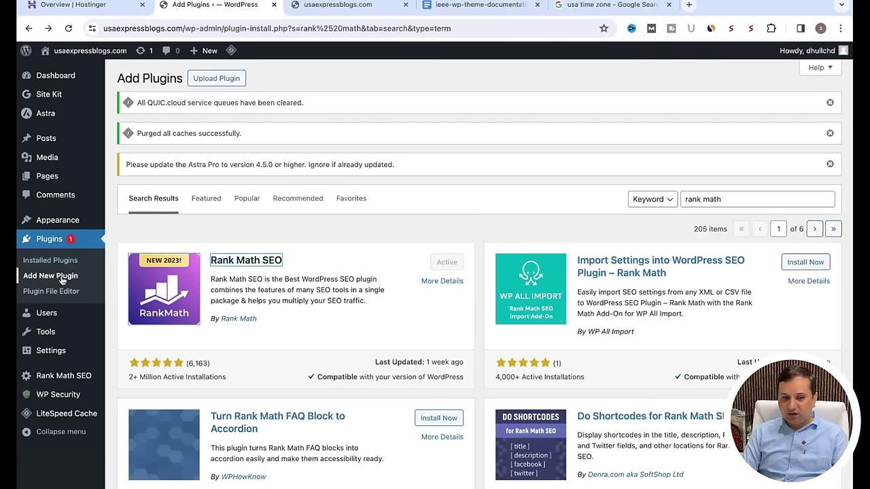
{"action": "left_click", "coordinate": [58, 263]}
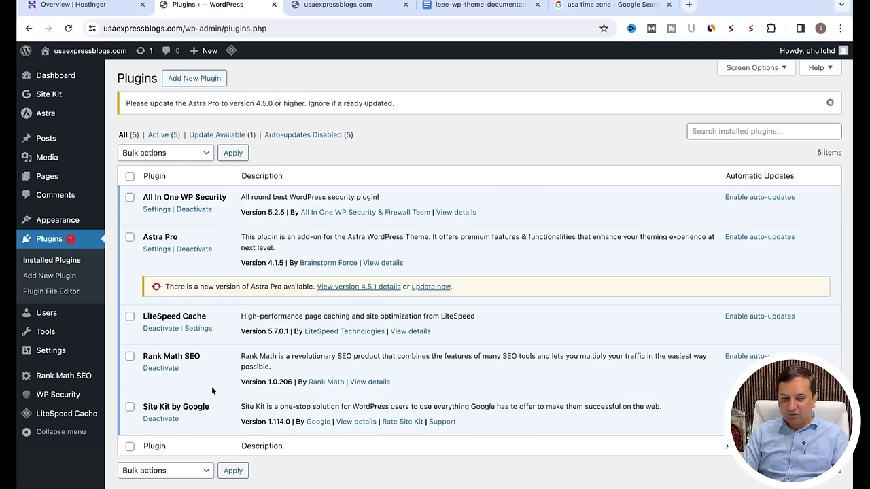
Deactivate Rank Math SEO, leaving four active plugins
{"action": "left_click", "coordinate": [159, 369]}
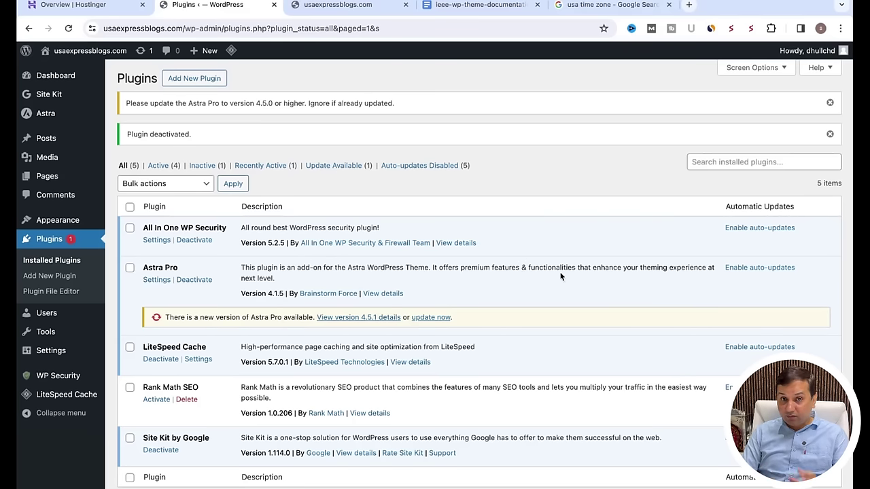
{"action": "scroll", "coordinate": [560, 275], "scroll_direction": "down", "scroll_amount": 1}
{"action": "scroll", "coordinate": [560, 275], "scroll_direction": "up", "scroll_amount": 1}
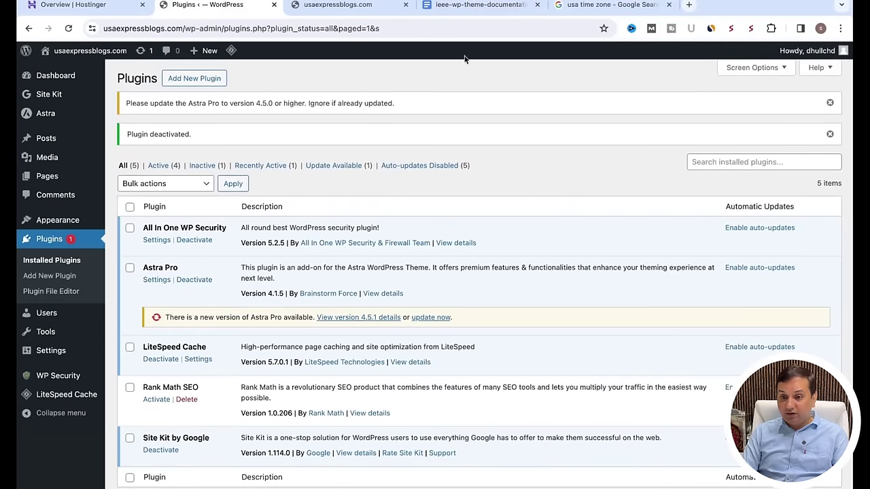
Review the plugin checklist and the live blog, then go to Add New Plugin
{"action": "left_click", "coordinate": [469, 5]}
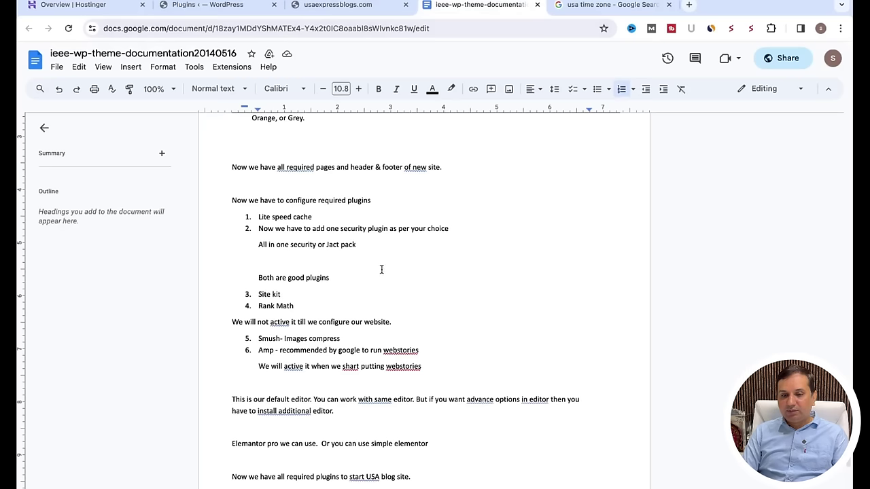
{"action": "left_click", "coordinate": [340, 7]}
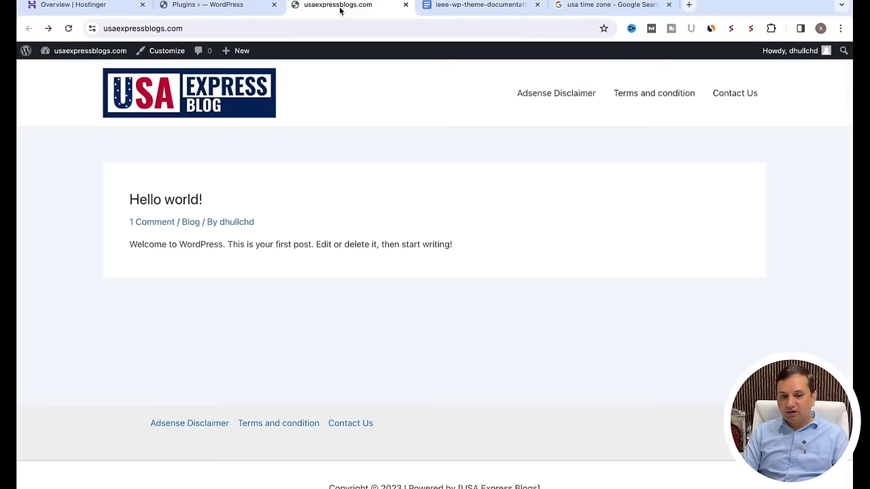
{"action": "left_click", "coordinate": [243, 5]}
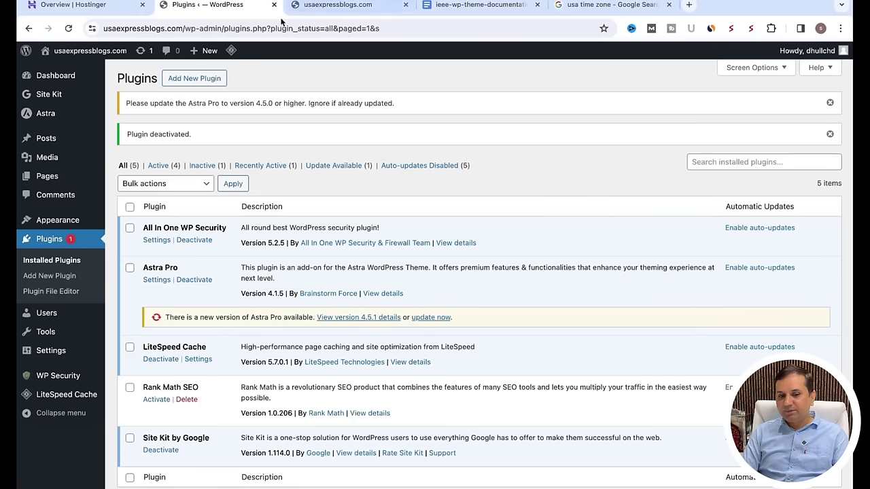
{"action": "left_click", "coordinate": [194, 79]}
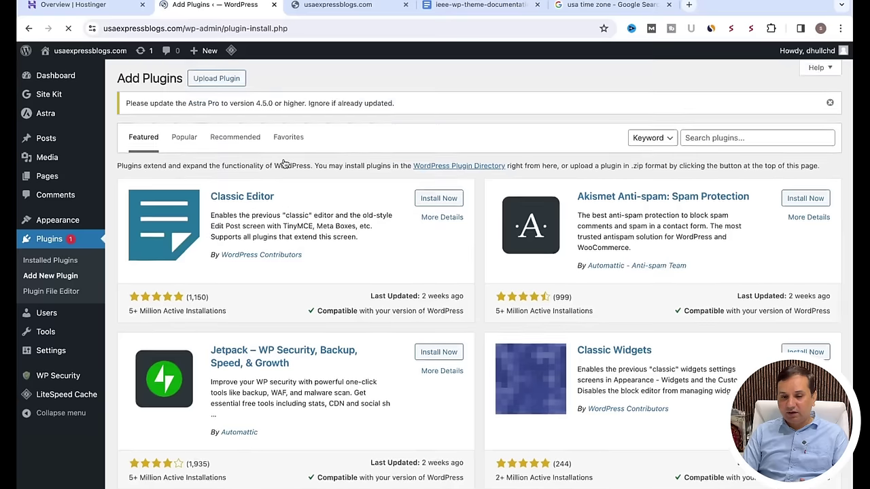
Search 'smush', then install and activate the Smush image compression plugin
{"action": "left_click", "coordinate": [709, 137]}
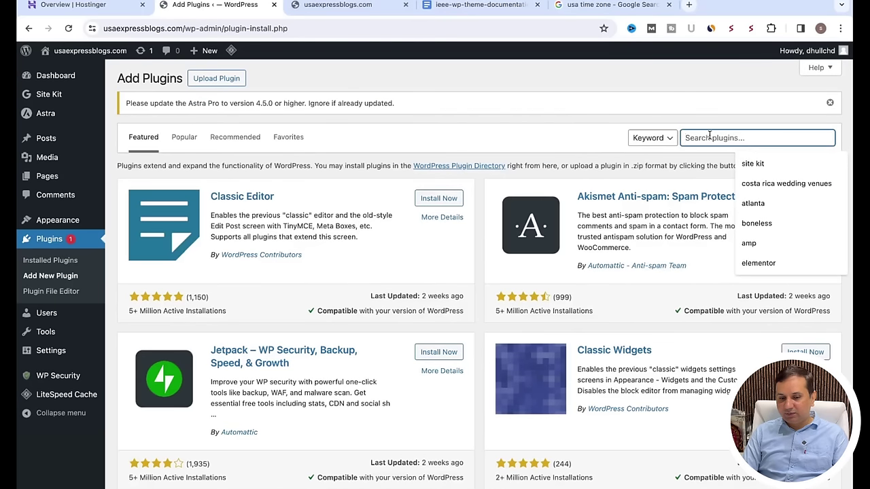
{"action": "type", "text": "smush"}
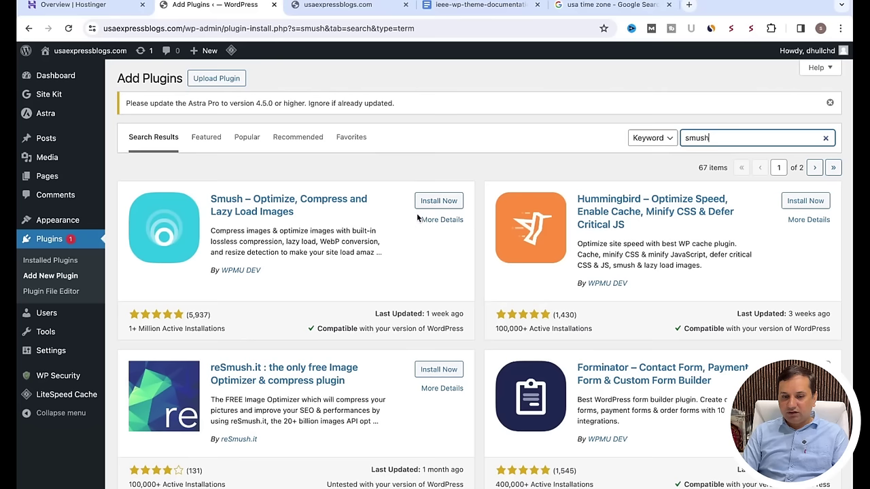
{"action": "left_click", "coordinate": [487, 6]}
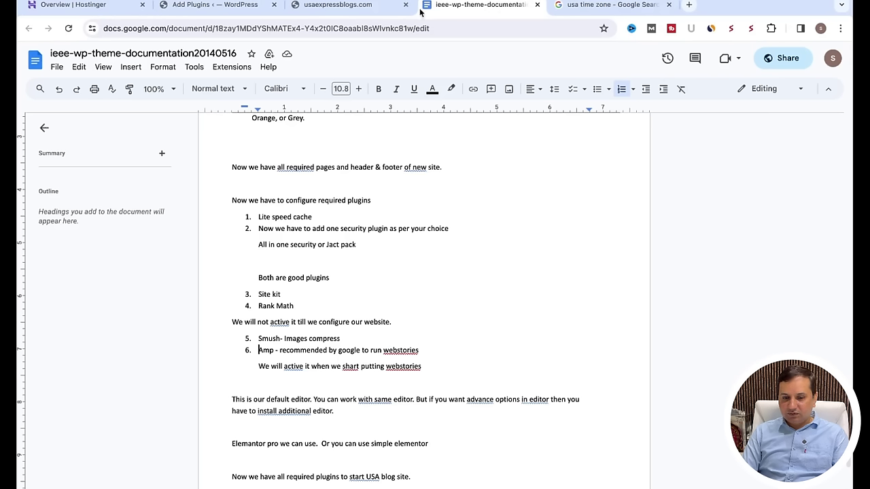
{"action": "left_click", "coordinate": [258, 8]}
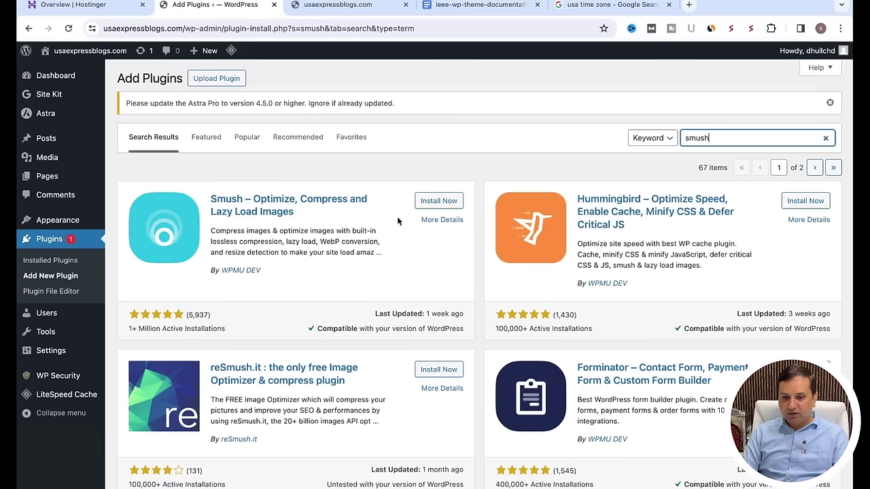
{"action": "left_click", "coordinate": [441, 200]}
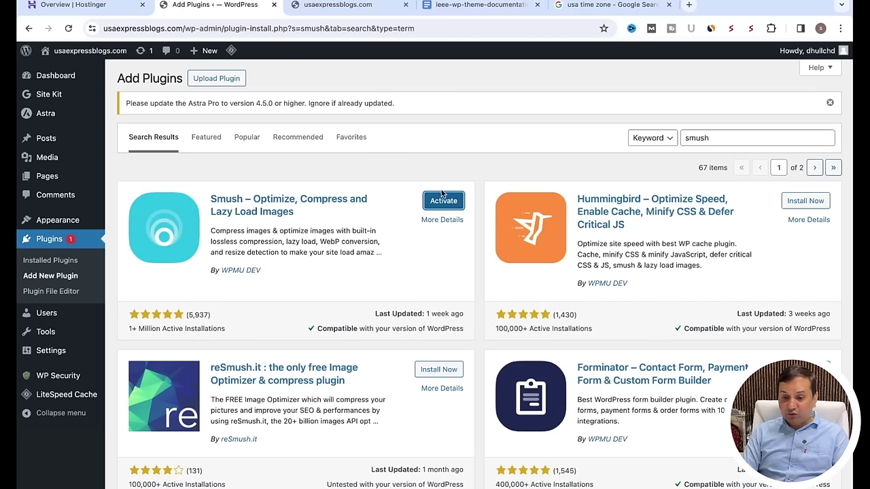
{"action": "left_click", "coordinate": [443, 203]}
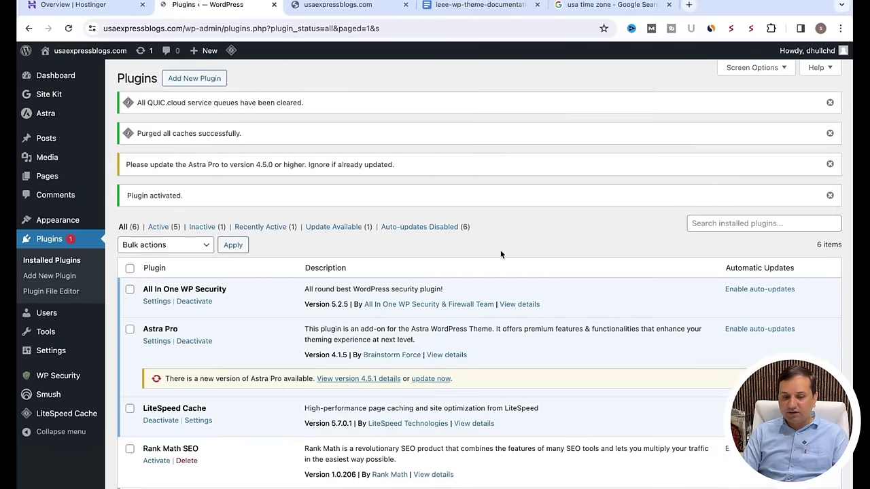
Check the next checklist item and reopen the Add Plugins page
{"action": "scroll", "coordinate": [500, 254], "scroll_direction": "down", "scroll_amount": 2}
{"action": "scroll", "coordinate": [500, 254], "scroll_direction": "up", "scroll_amount": 2}
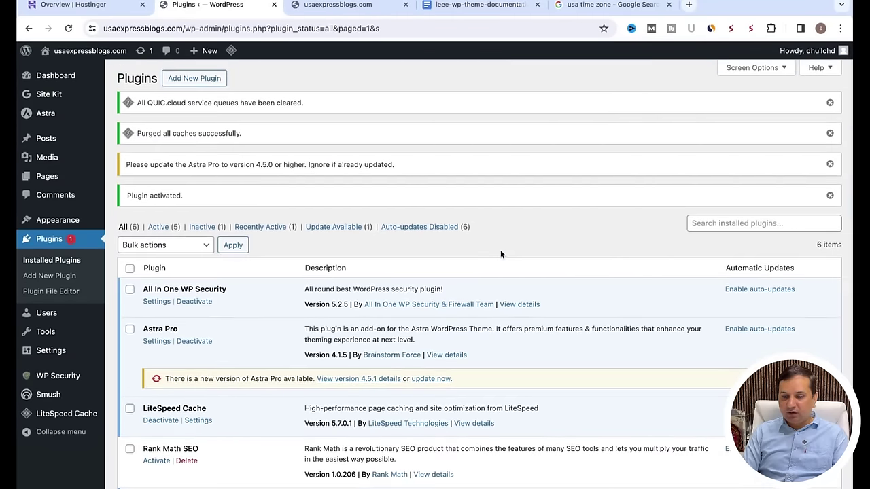
{"action": "scroll", "coordinate": [500, 255], "scroll_direction": "down", "scroll_amount": 3}
{"action": "scroll", "coordinate": [500, 252], "scroll_direction": "up", "scroll_amount": 3}
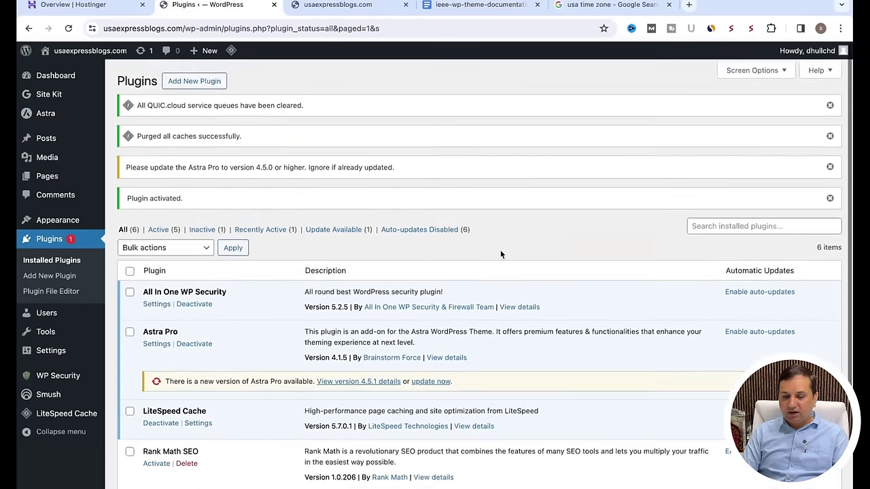
{"action": "left_click", "coordinate": [476, 6]}
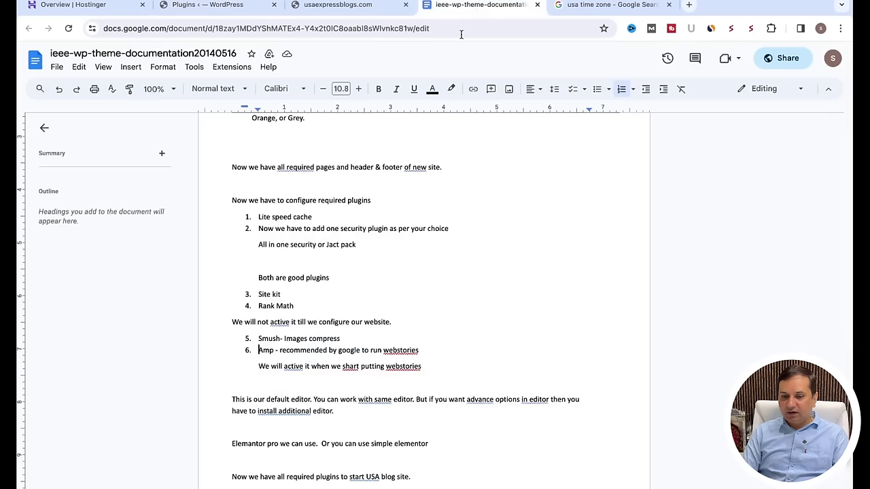
{"action": "scroll", "coordinate": [456, 343], "scroll_direction": "down", "scroll_amount": 2}
{"action": "scroll", "coordinate": [458, 344], "scroll_direction": "up", "scroll_amount": 2}
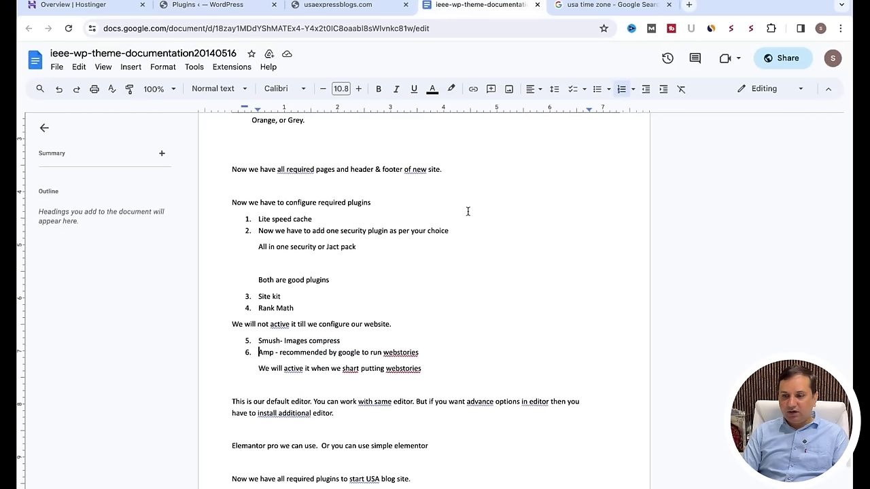
{"action": "left_click", "coordinate": [216, 6]}
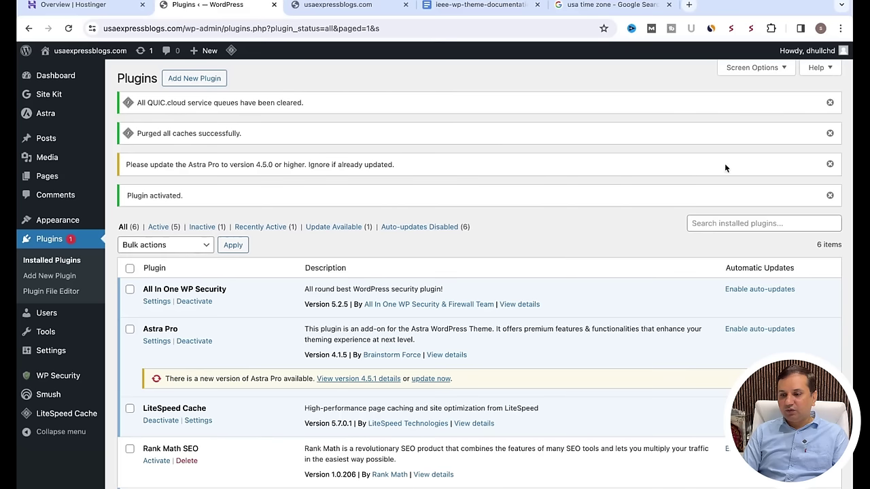
{"action": "left_click", "coordinate": [736, 226]}
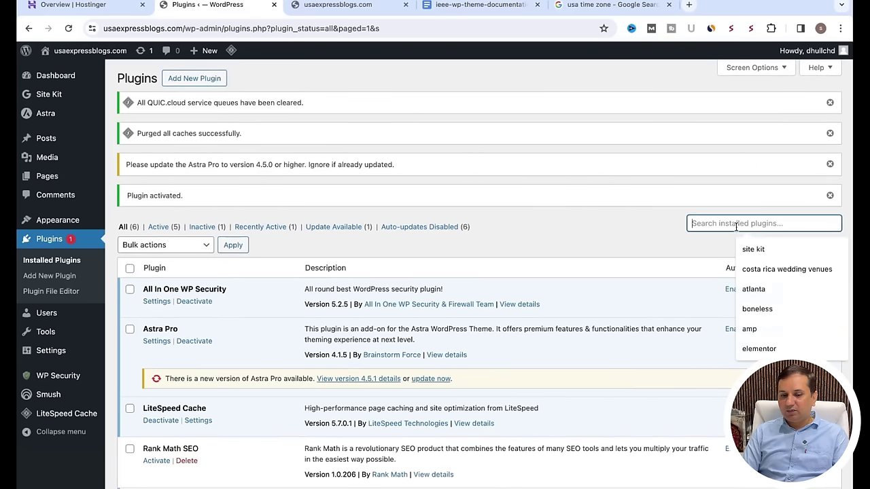
{"action": "left_click", "coordinate": [213, 83]}
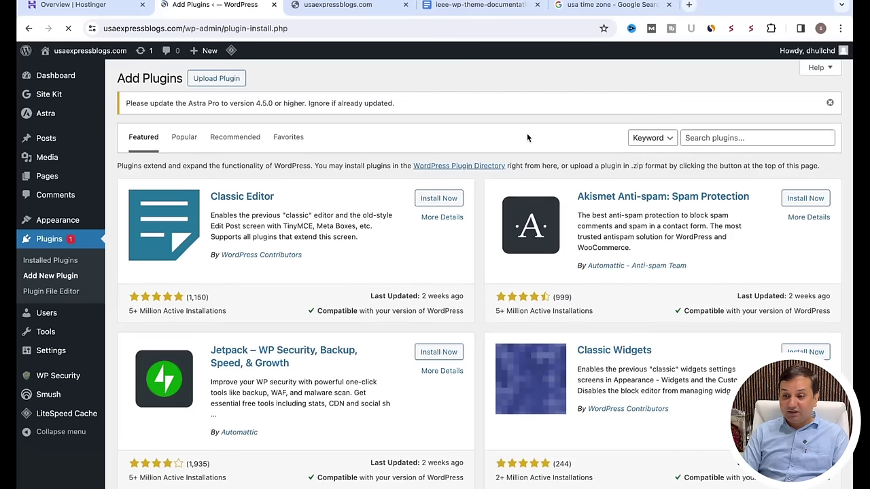
Search 'web stories', then install and activate Google's Web Stories plugin
{"action": "left_click", "coordinate": [707, 137]}
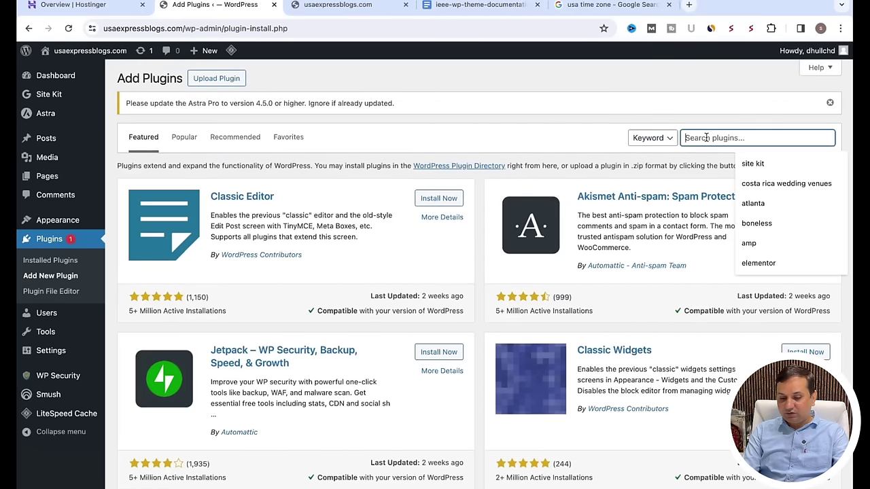
{"action": "type", "text": "web stories"}
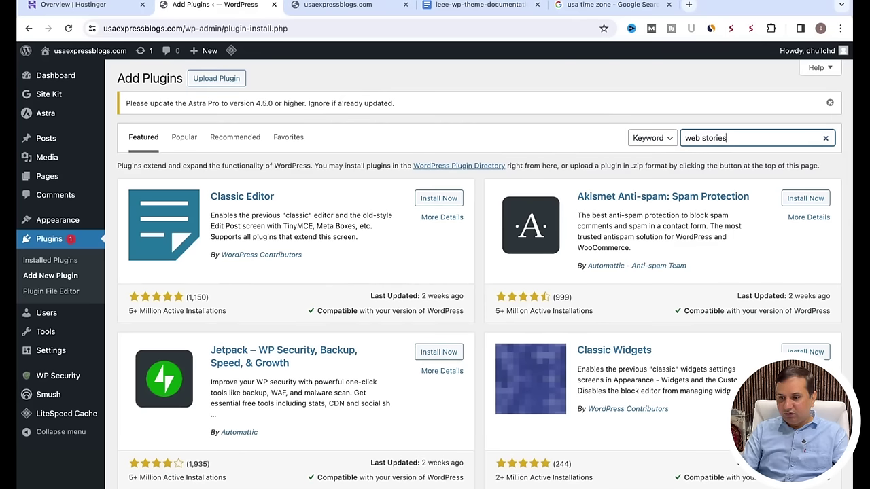
{"action": "key", "text": "Return"}
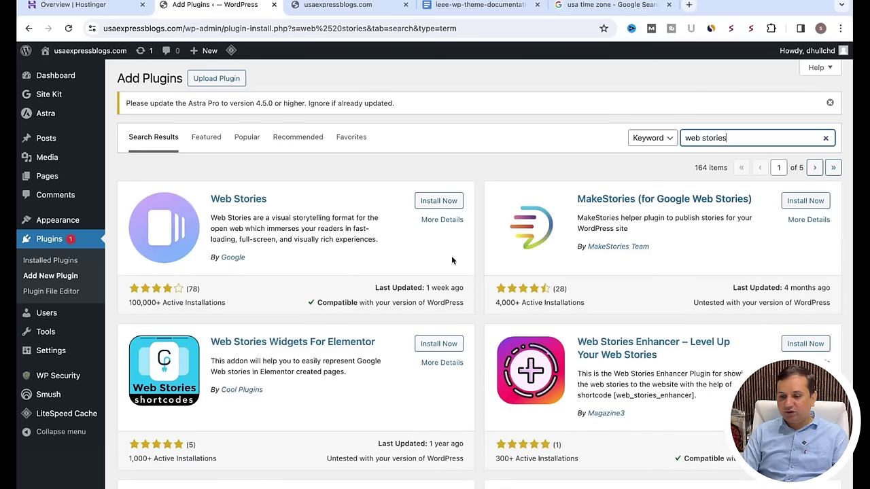
{"action": "left_click", "coordinate": [435, 201]}
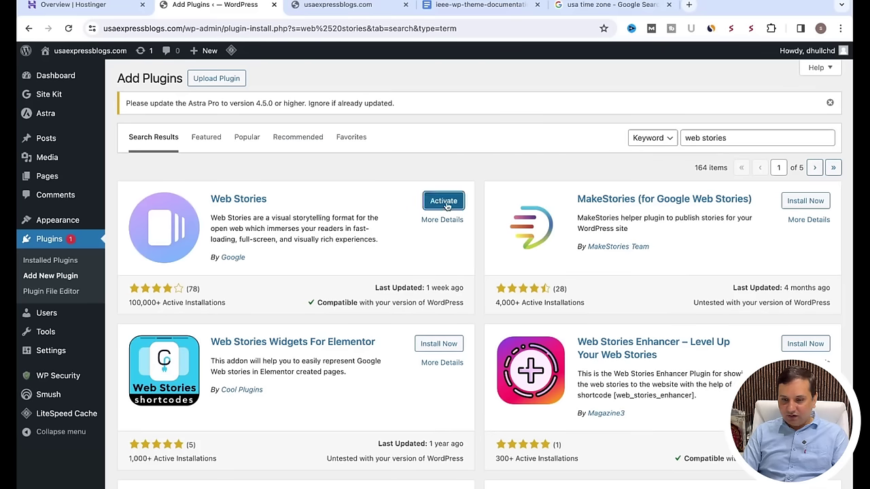
{"action": "left_click", "coordinate": [445, 201]}
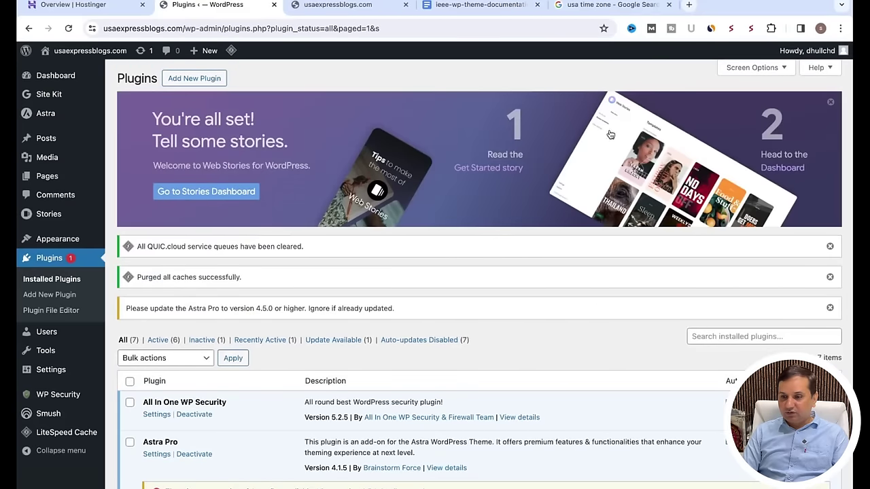
Search 'amp' and install AMP 2.5.0, leaving it inactive in the plugins list
{"action": "left_click", "coordinate": [201, 80]}
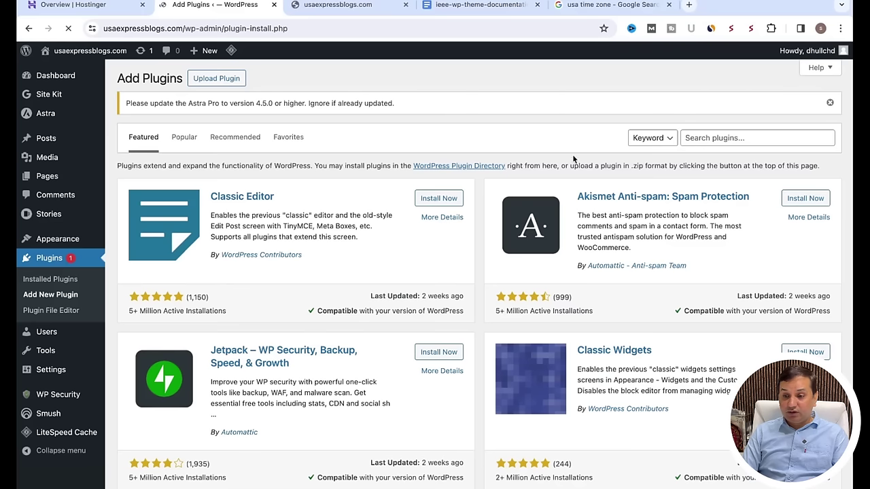
{"action": "left_click", "coordinate": [719, 137]}
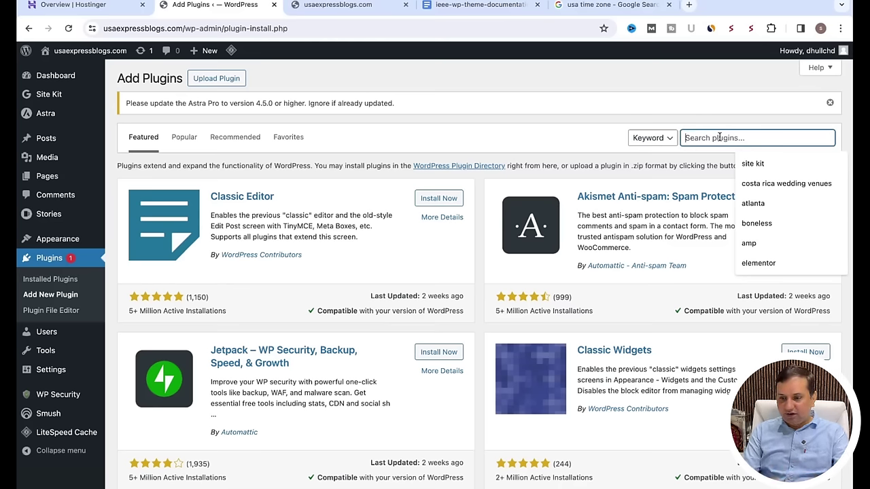
{"action": "type", "text": "amp"}
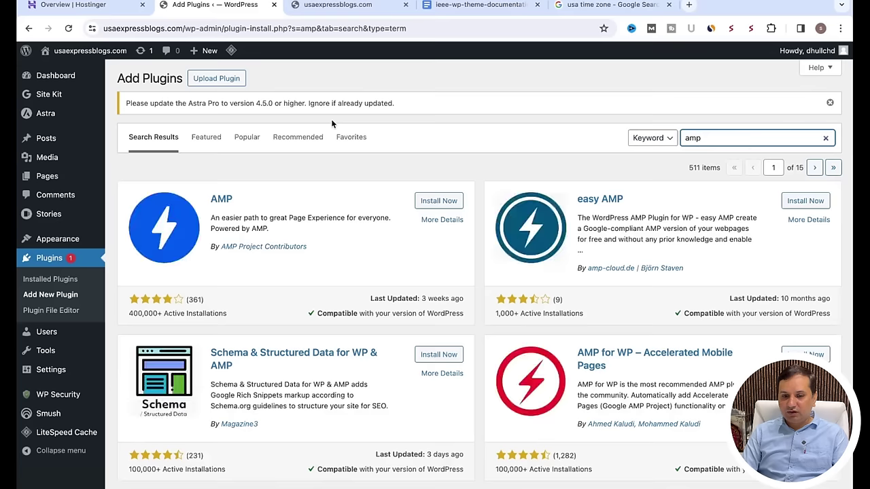
{"action": "left_click", "coordinate": [435, 202]}
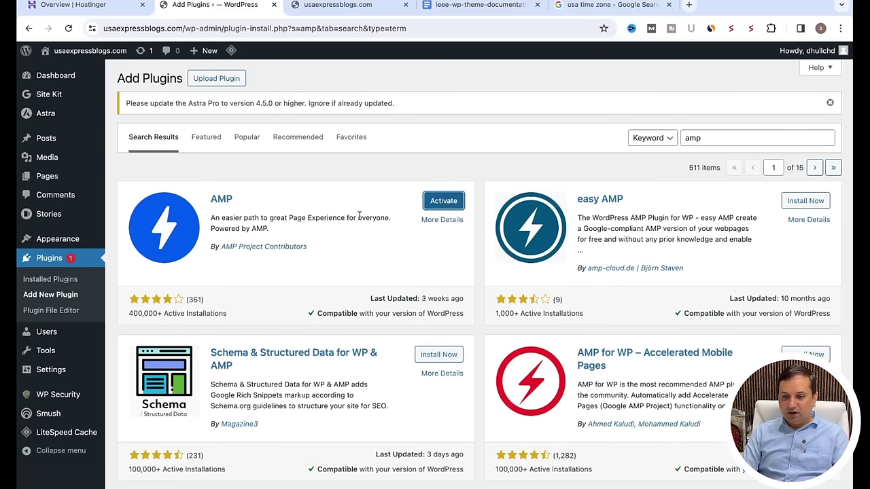
{"action": "left_click", "coordinate": [46, 263]}
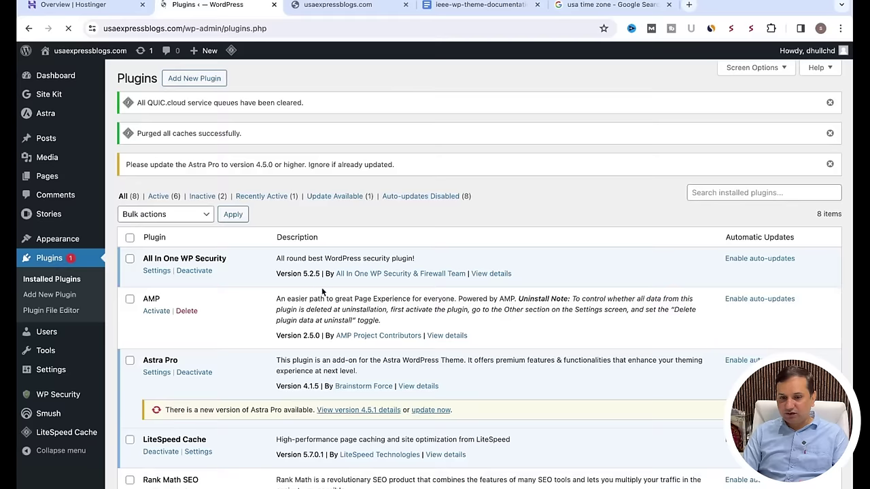
Scroll through the installed plugins list to review the eight plugins
{"action": "scroll", "coordinate": [484, 325], "scroll_direction": "down", "scroll_amount": 3}
{"action": "scroll", "coordinate": [484, 325], "scroll_direction": "down", "scroll_amount": 1}
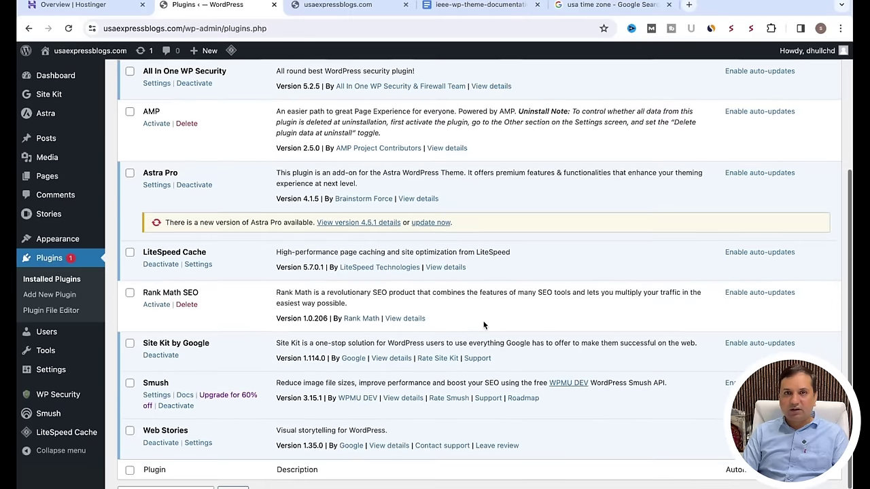
{"action": "scroll", "coordinate": [484, 325], "scroll_direction": "down", "scroll_amount": 2}
{"action": "scroll", "coordinate": [484, 325], "scroll_direction": "up", "scroll_amount": 5}
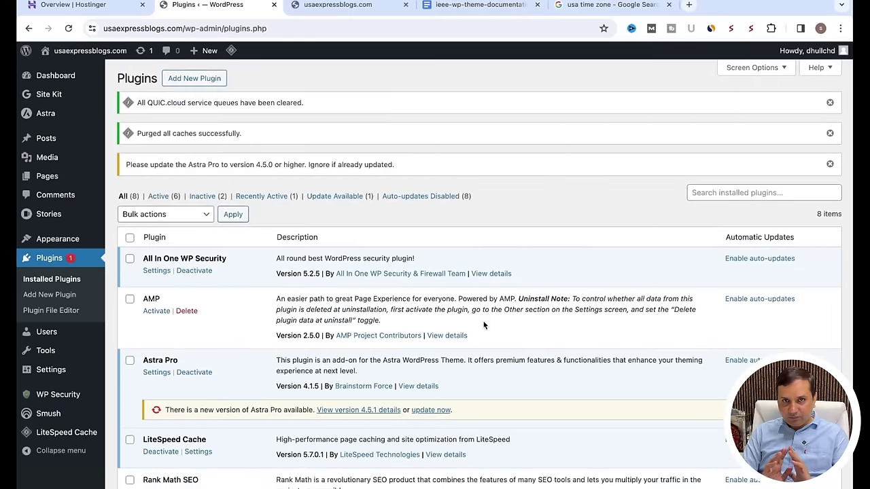
{"action": "scroll", "coordinate": [485, 314], "scroll_direction": "down", "scroll_amount": 4}
{"action": "scroll", "coordinate": [484, 314], "scroll_direction": "up", "scroll_amount": 4}
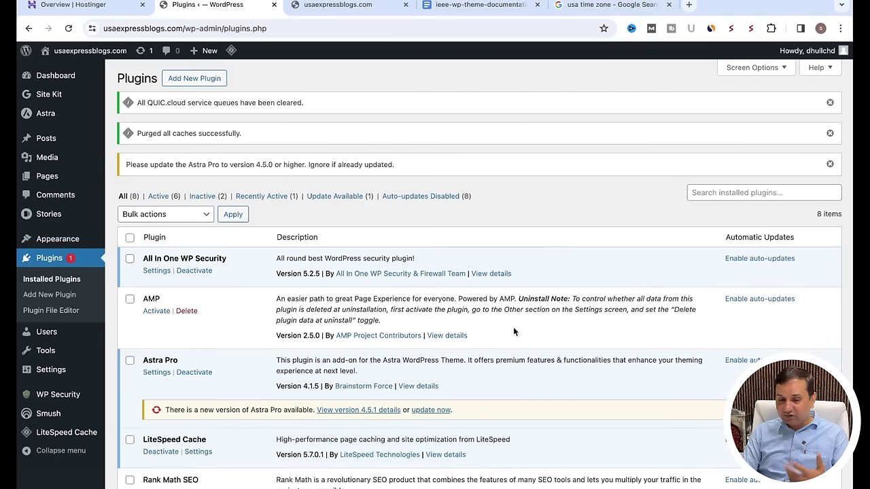
{"action": "scroll", "coordinate": [421, 248], "scroll_direction": "down", "scroll_amount": 1}
{"action": "scroll", "coordinate": [421, 248], "scroll_direction": "down", "scroll_amount": 5}
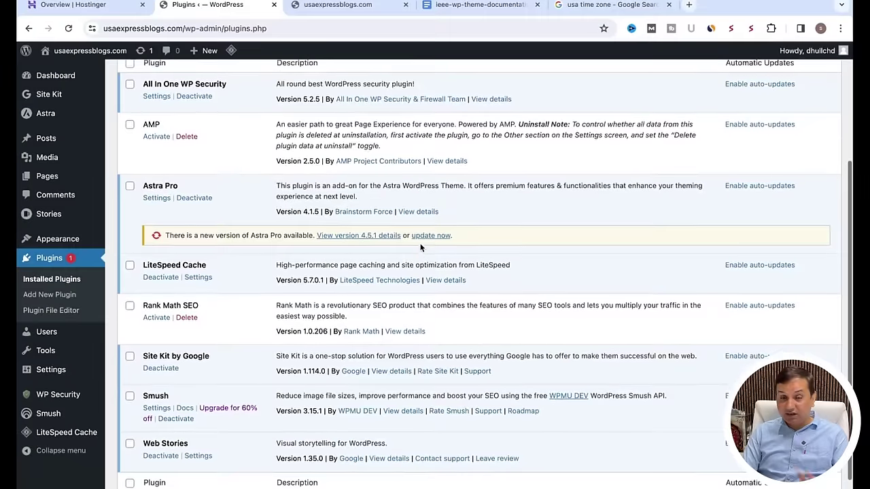
{"action": "scroll", "coordinate": [420, 248], "scroll_direction": "up", "scroll_amount": 6}
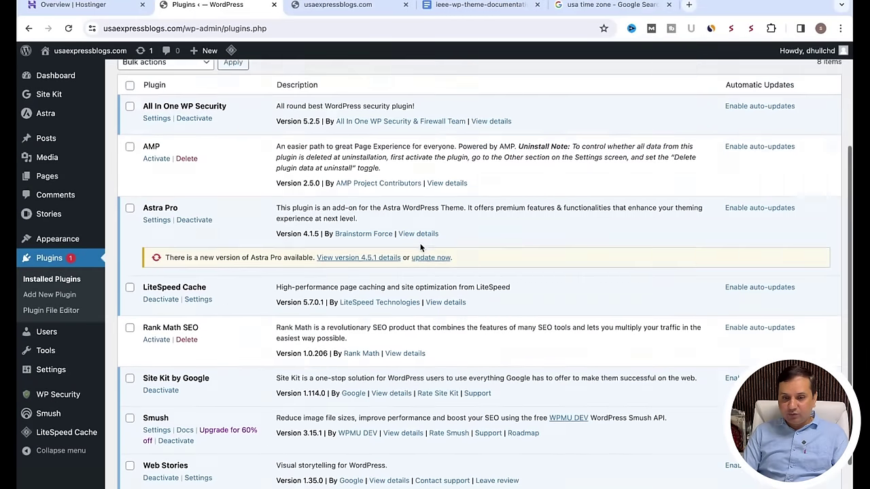
Open Posts > All Posts to see the single Hello world! post
{"action": "left_click", "coordinate": [195, 79]}
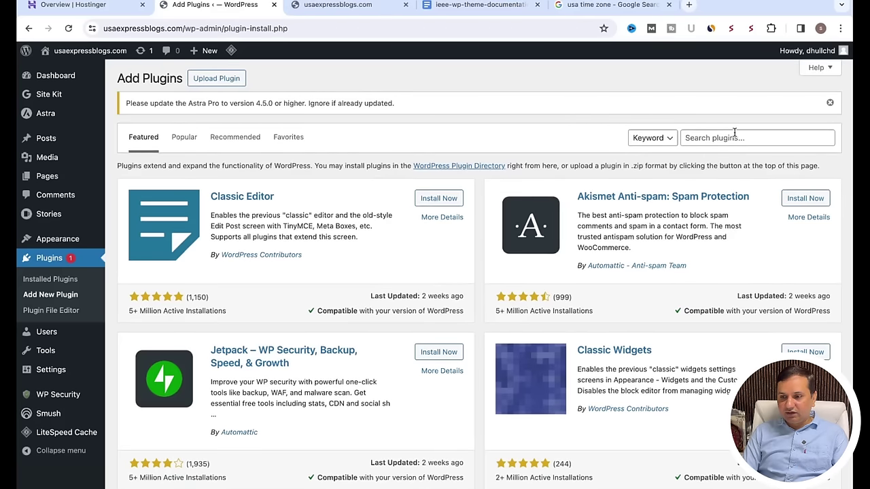
{"action": "left_click", "coordinate": [727, 138]}
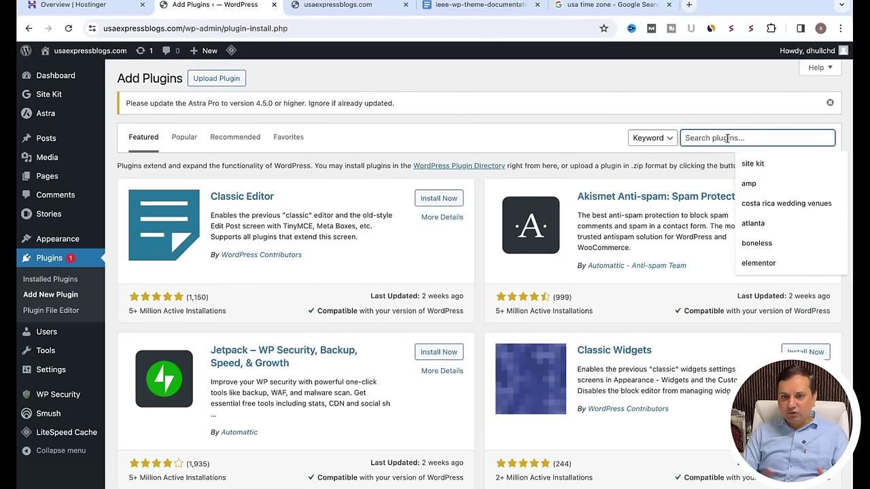
{"action": "mouse_move", "coordinate": [61, 175]}
{"action": "mouse_move", "coordinate": [62, 141]}
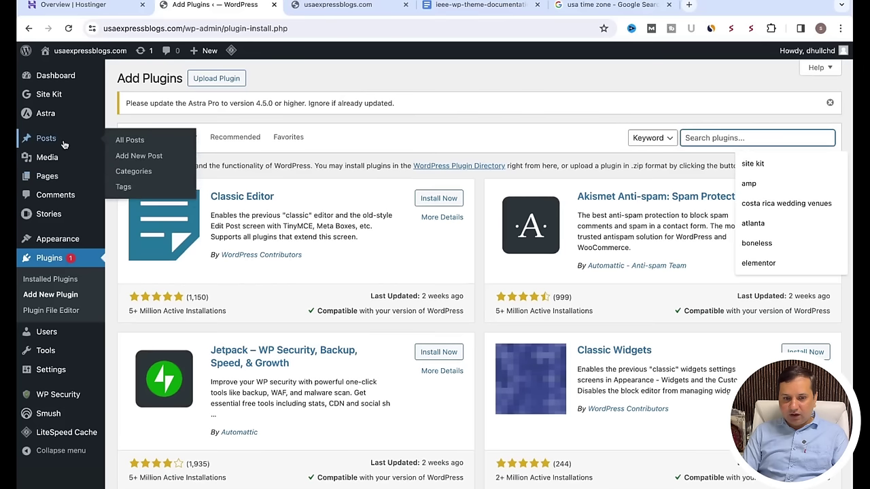
{"action": "left_click", "coordinate": [144, 141]}
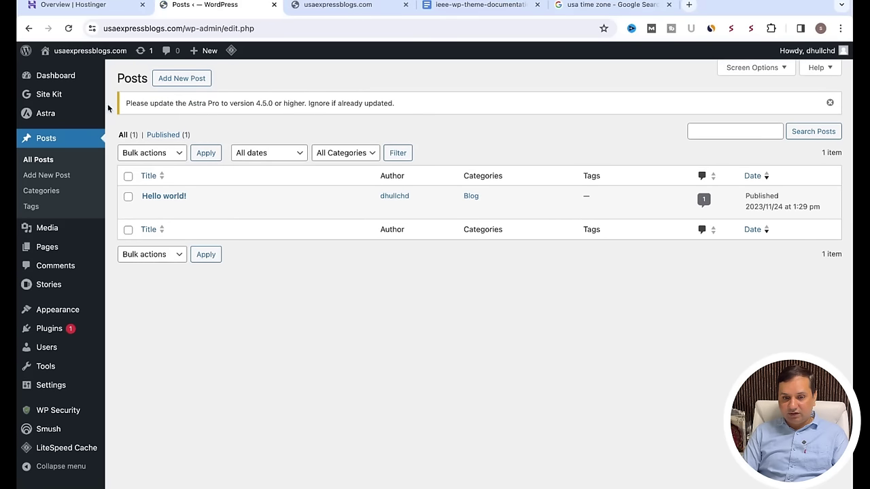
Start a new post and expand its Featured image settings
{"action": "left_click", "coordinate": [192, 81]}
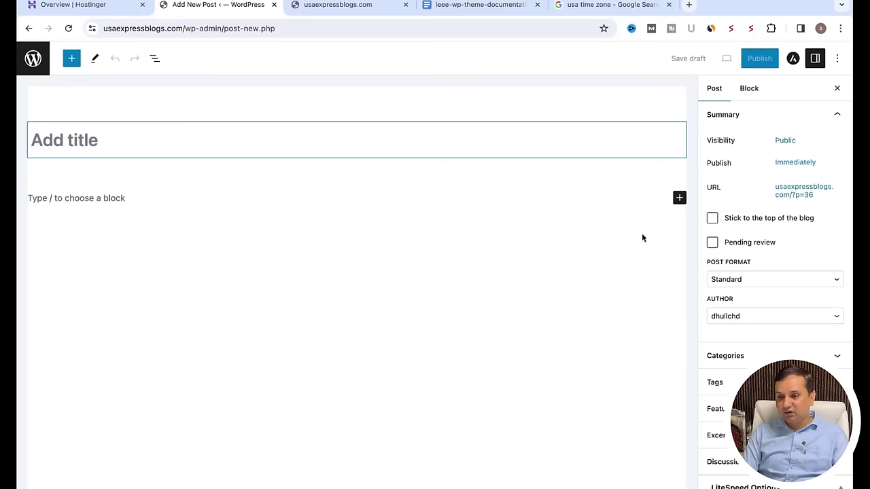
{"action": "scroll", "coordinate": [794, 301], "scroll_direction": "down", "scroll_amount": 2}
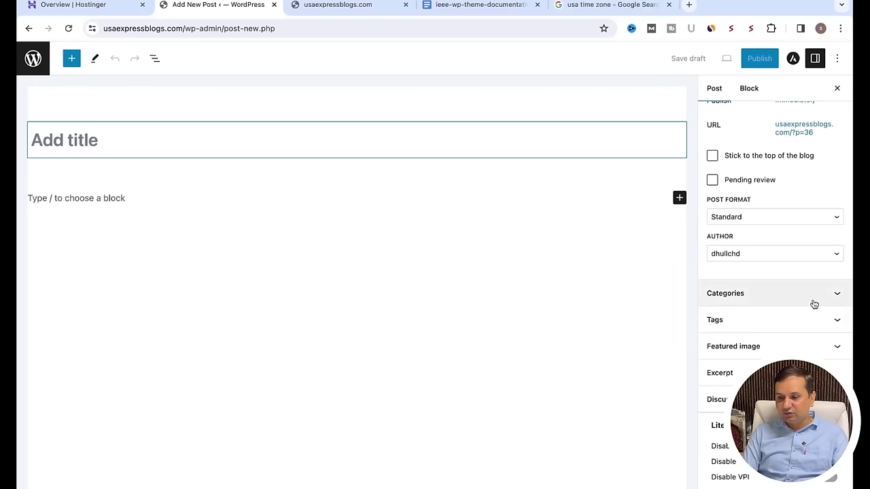
{"action": "left_click", "coordinate": [806, 347]}
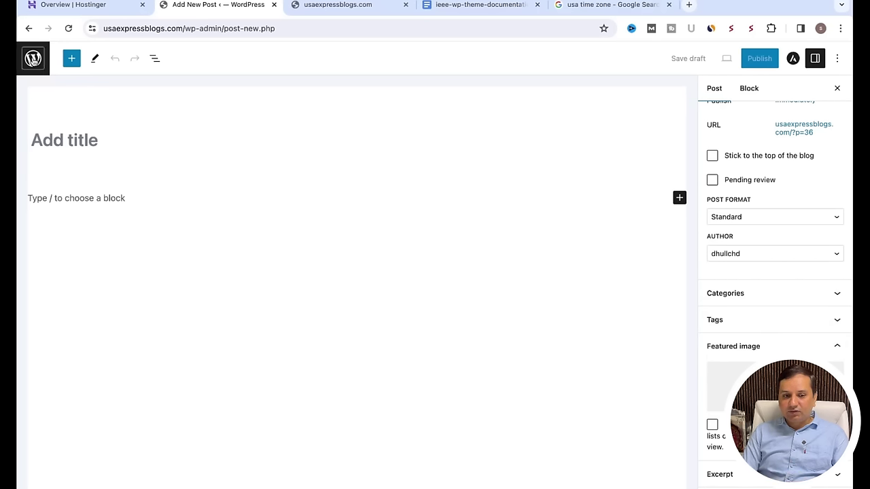
Leave the post unsaved and go to Plugins > Add New Plugin
{"action": "left_click", "coordinate": [32, 59]}
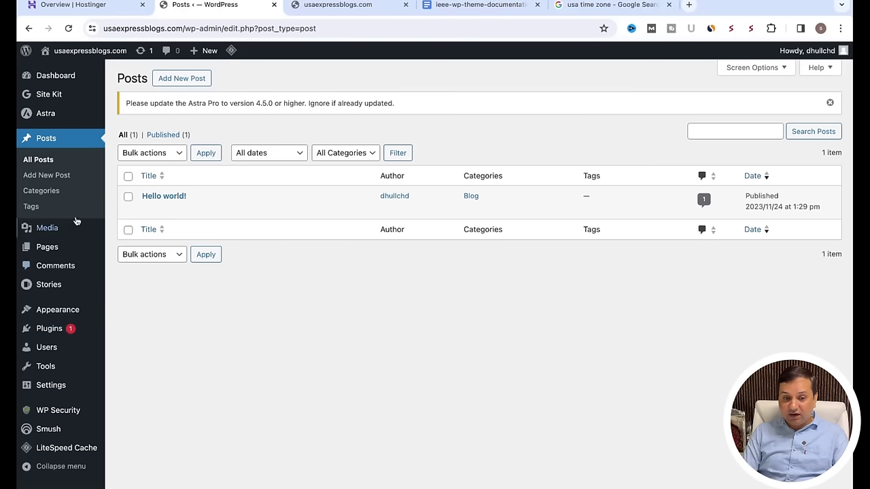
{"action": "mouse_move", "coordinate": [66, 331]}
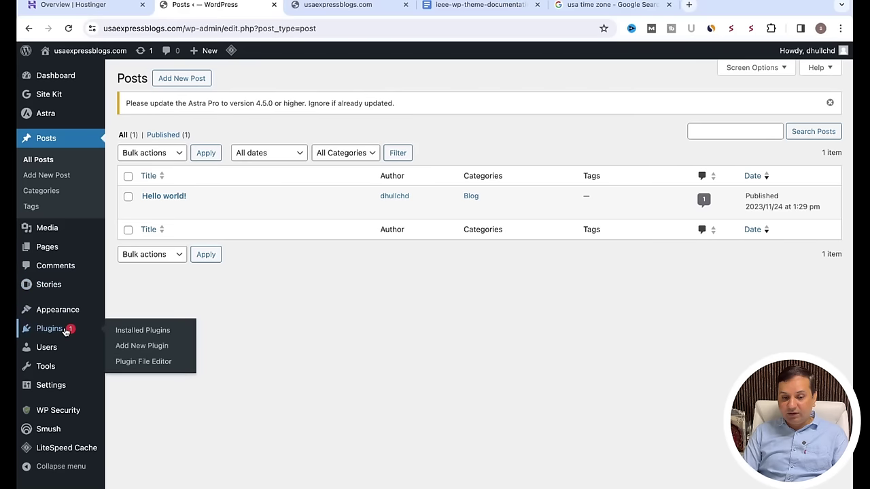
{"action": "left_click", "coordinate": [150, 347]}
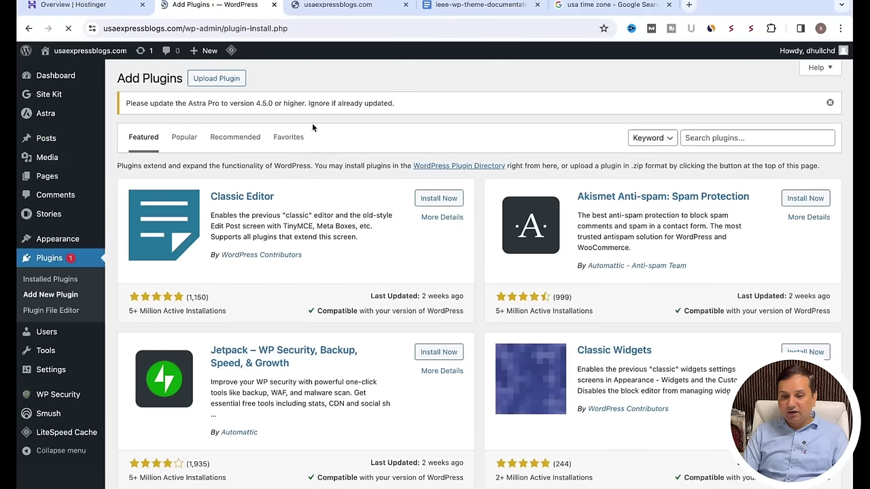
{"action": "left_click", "coordinate": [712, 137]}
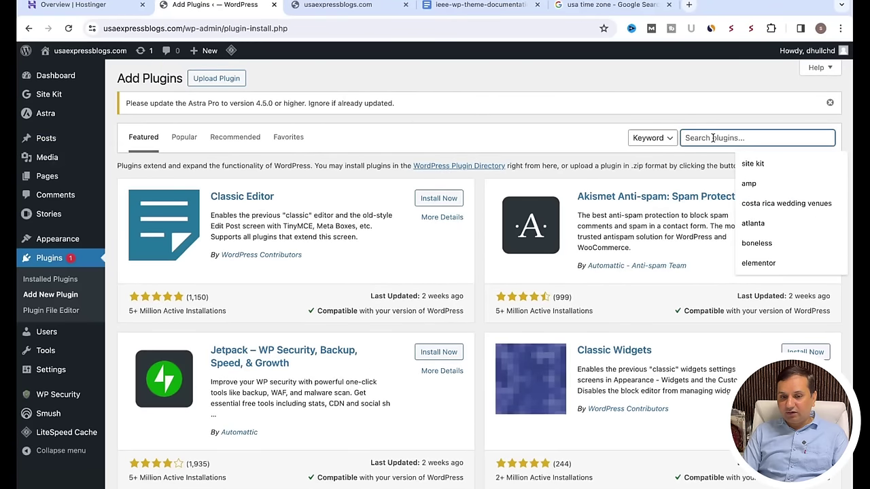
{"action": "left_click", "coordinate": [217, 79]}
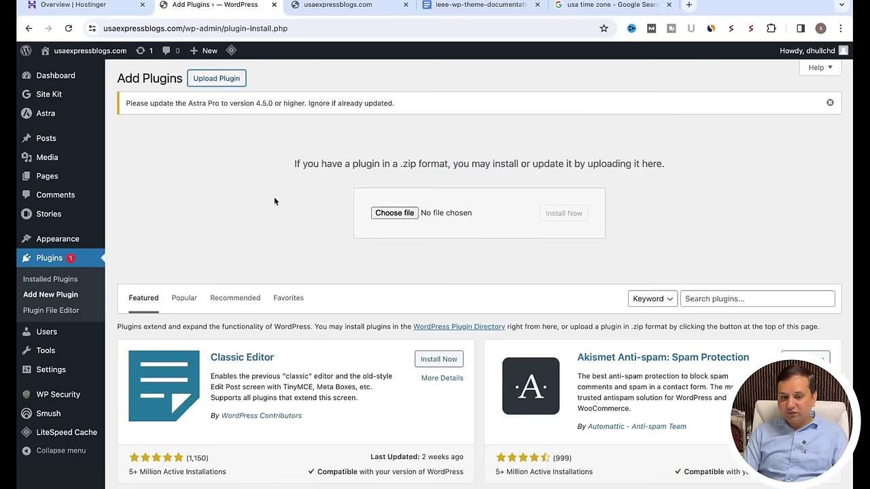
{"action": "left_click", "coordinate": [52, 297]}
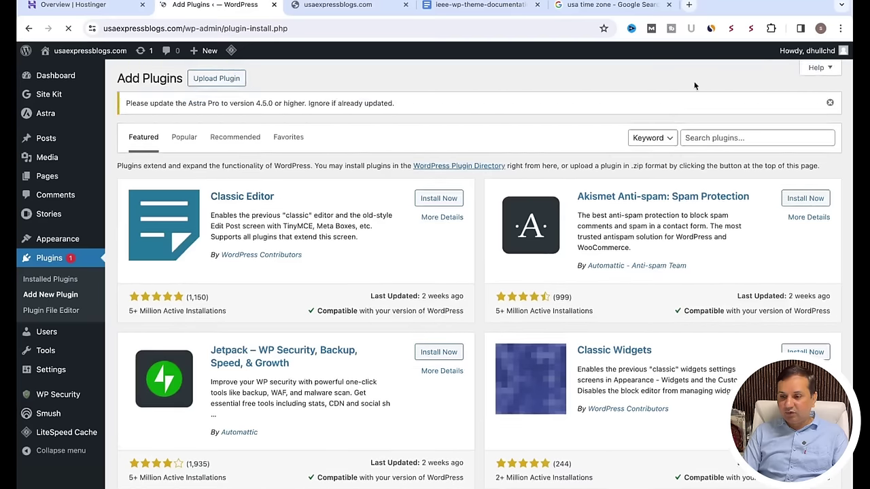
{"action": "left_click", "coordinate": [700, 136]}
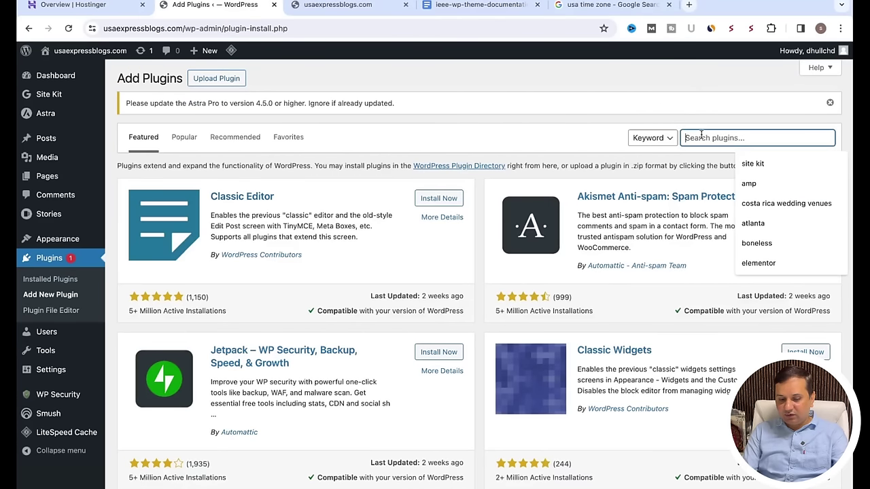
Search 'elementor', then install and activate Elementor Website Builder
{"action": "type", "text": "el"}
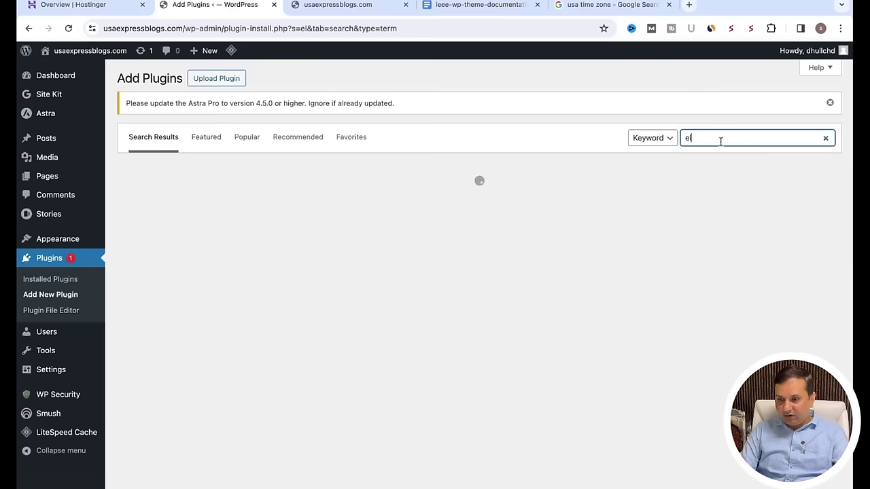
{"action": "type", "text": "w"}
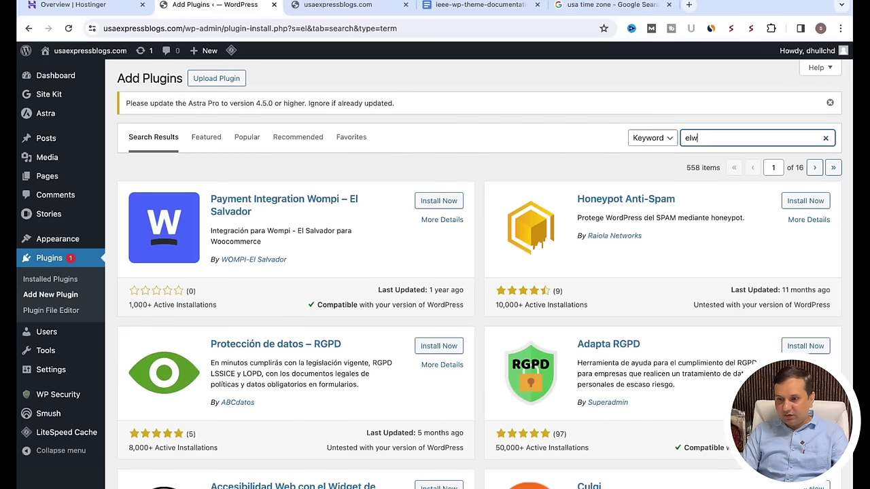
{"action": "key", "text": "BackSpace"}
{"action": "type", "text": "e"}
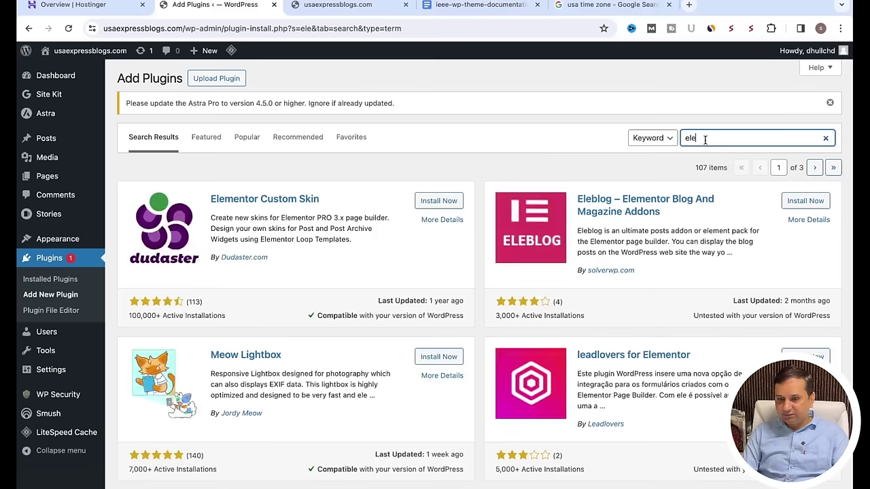
{"action": "type", "text": "m"}
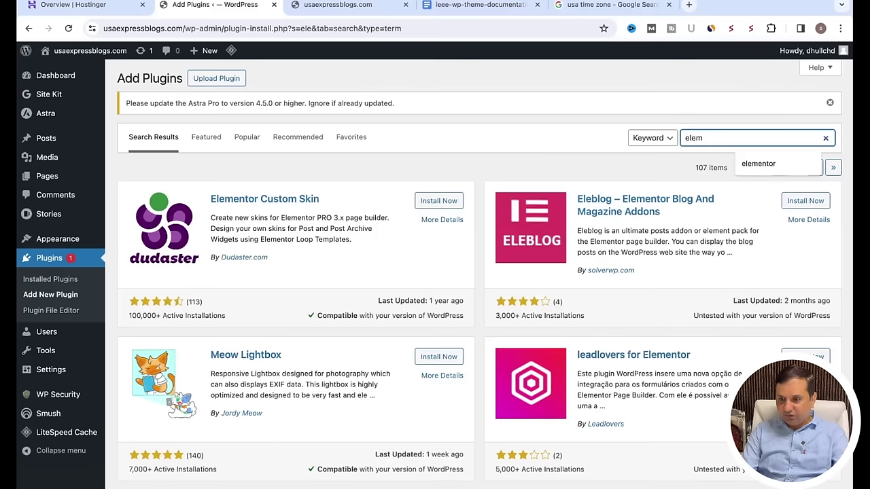
{"action": "type", "text": "entor"}
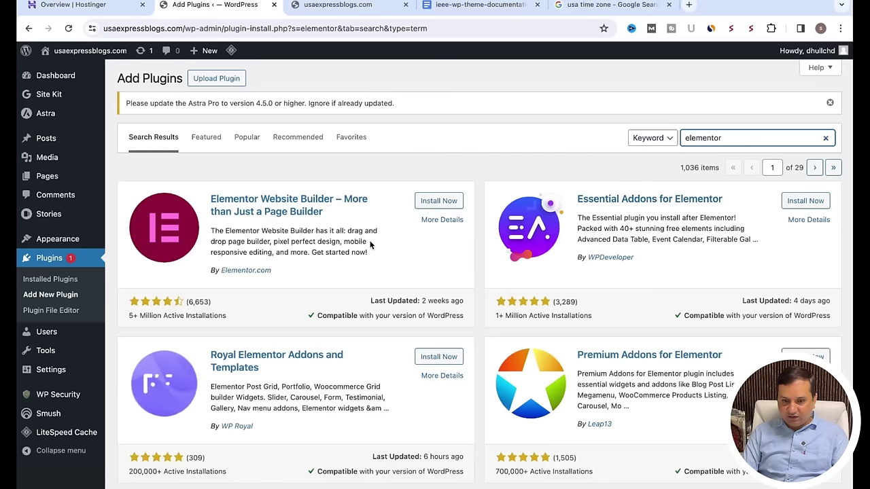
{"action": "left_click", "coordinate": [440, 202]}
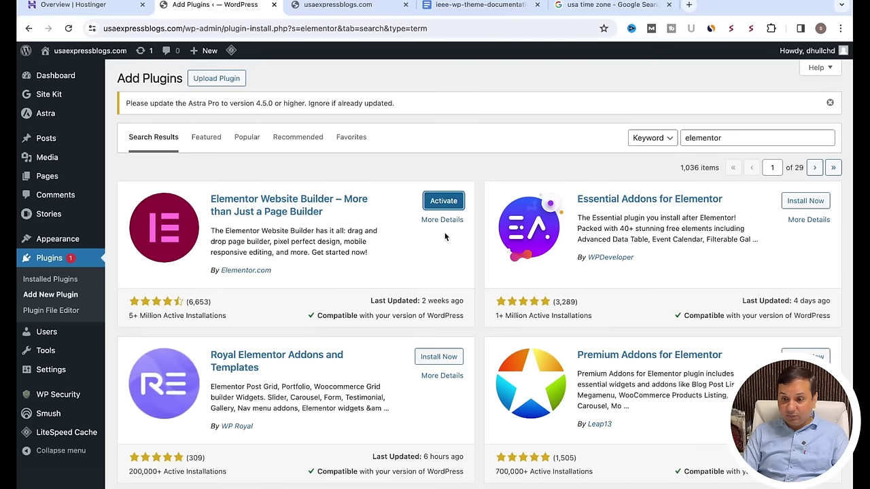
{"action": "left_click", "coordinate": [443, 202]}
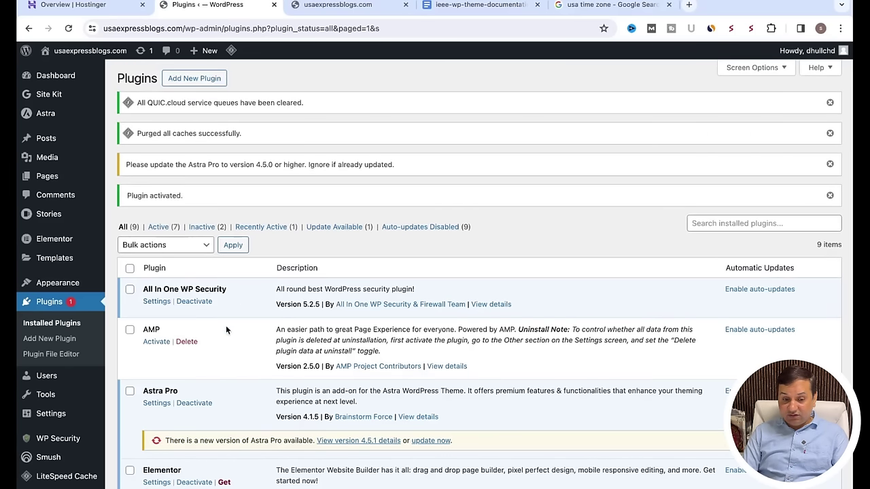
Open Posts > Add New Post to get an empty post in the block editor
{"action": "scroll", "coordinate": [225, 325], "scroll_direction": "down", "scroll_amount": 2}
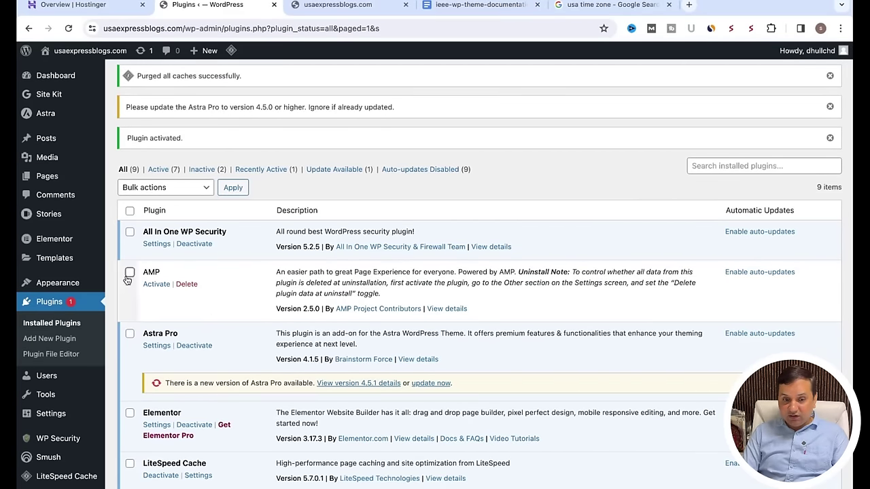
{"action": "mouse_move", "coordinate": [47, 139]}
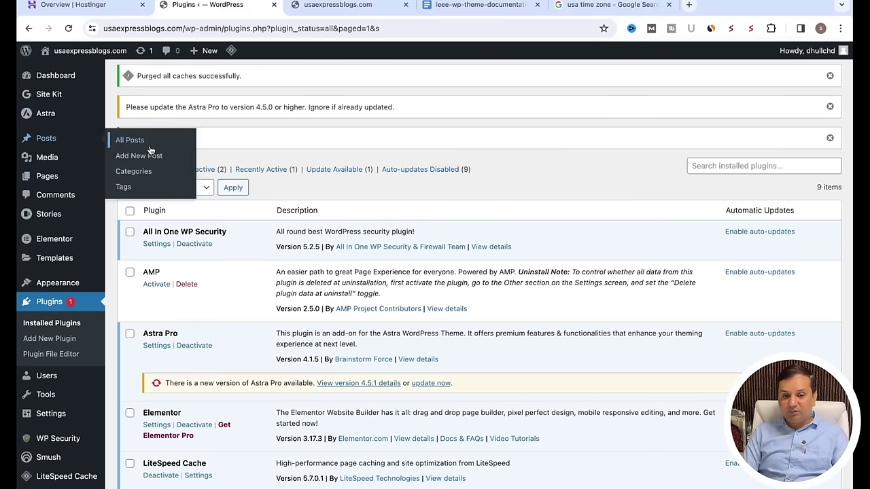
{"action": "left_click", "coordinate": [146, 158]}
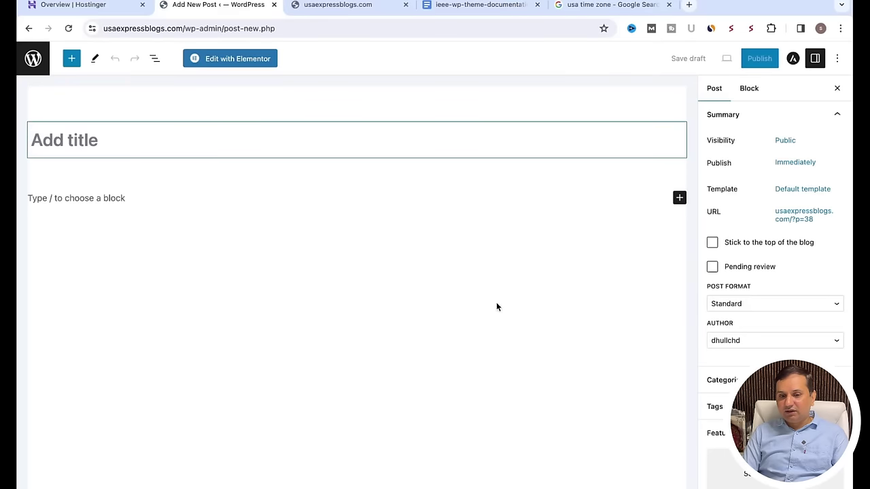
Open Elementor #38 in Elementor, dismiss the notifications, and drop a Heading widget on it
{"action": "left_click", "coordinate": [234, 59]}
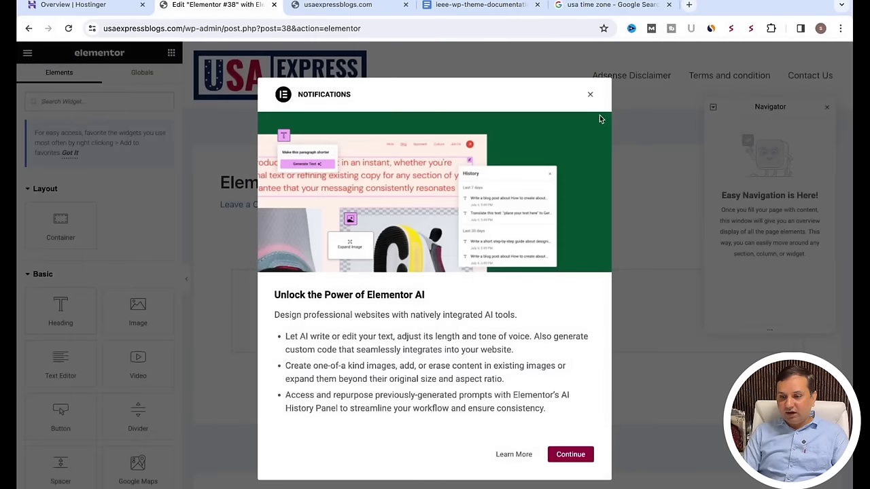
{"action": "left_click", "coordinate": [590, 95]}
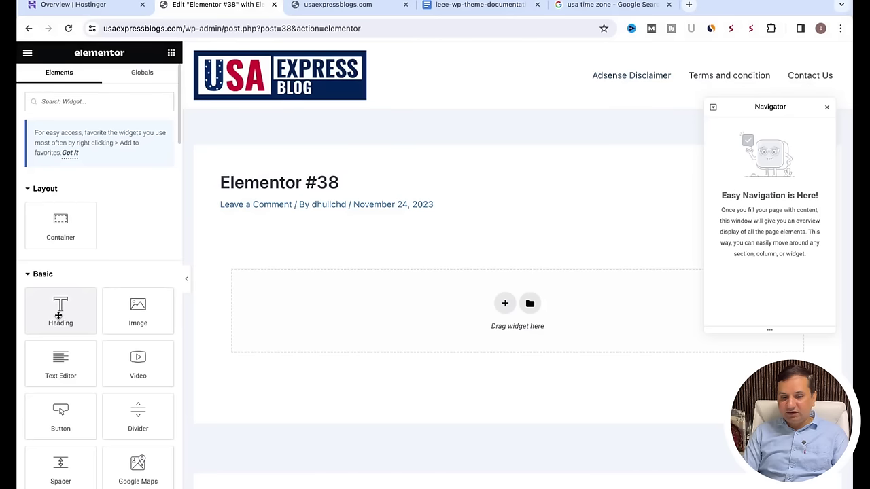
{"action": "left_click_drag", "start_coordinate": [58, 314], "coordinate": [462, 320]}
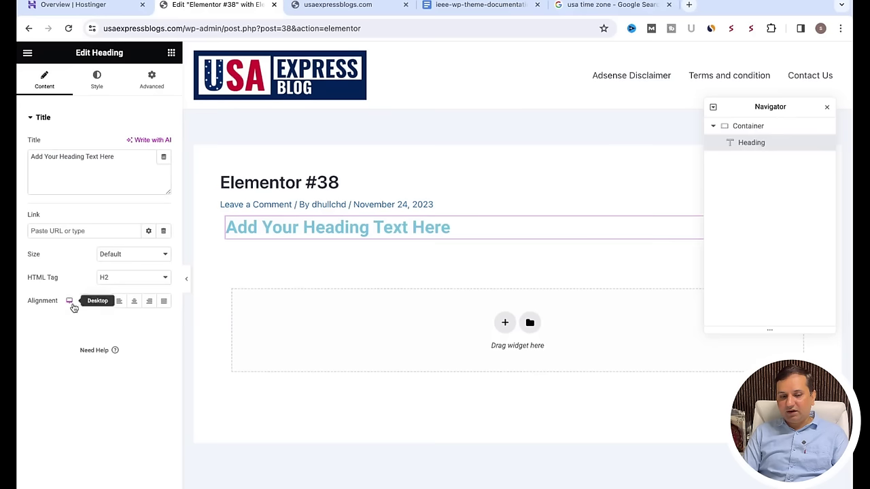
Replace the heading's placeholder title with 'Test Article'
{"action": "left_click", "coordinate": [453, 227]}
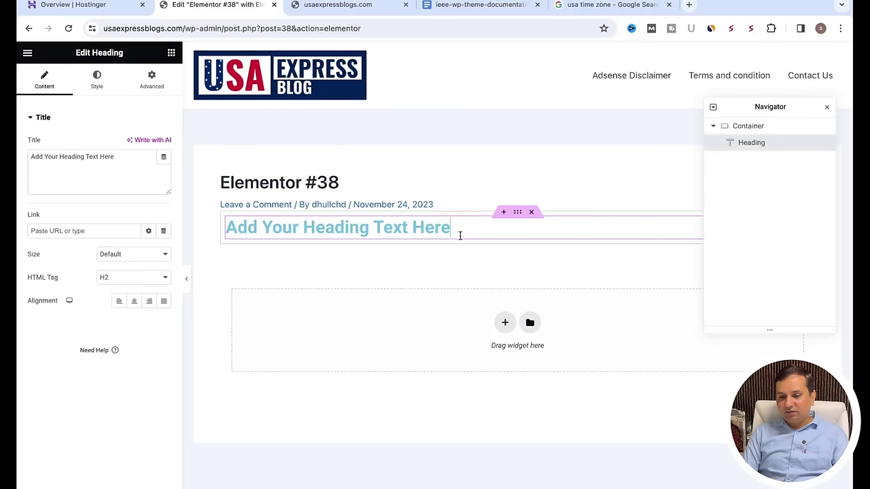
{"action": "left_click_drag", "start_coordinate": [460, 235], "coordinate": [394, 228]}
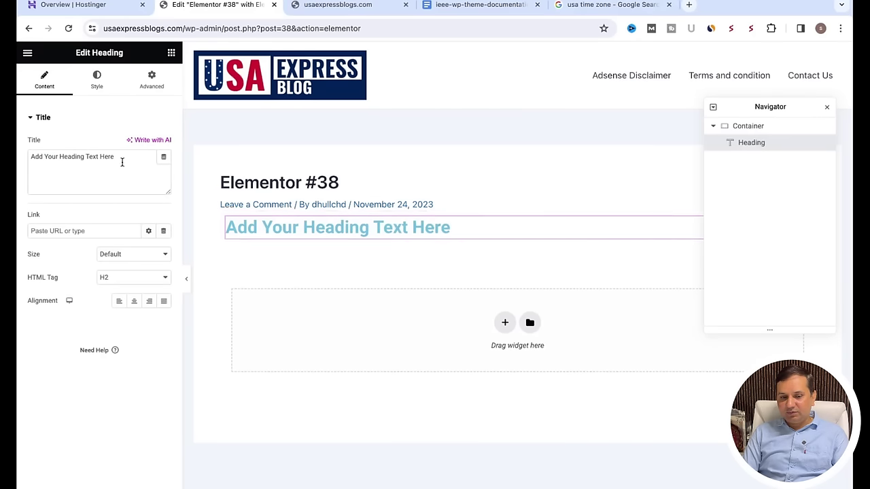
{"action": "left_click_drag", "start_coordinate": [122, 162], "coordinate": [25, 157]}
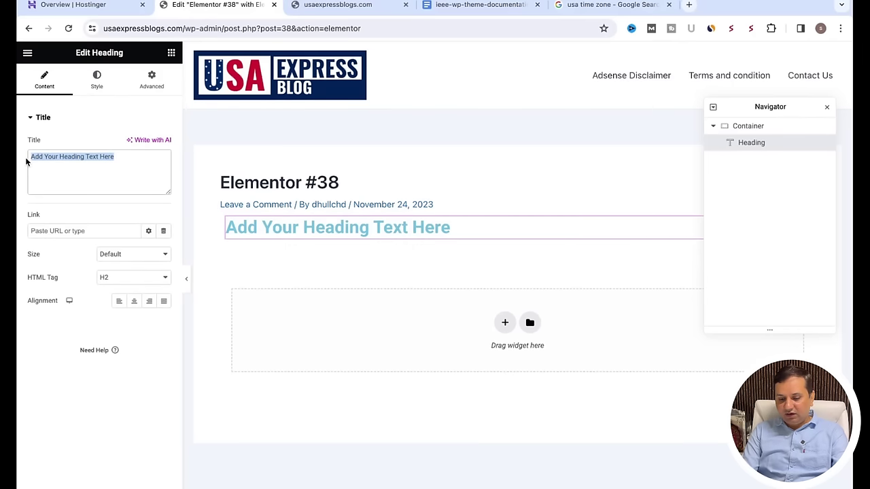
{"action": "type", "text": "Test At"}
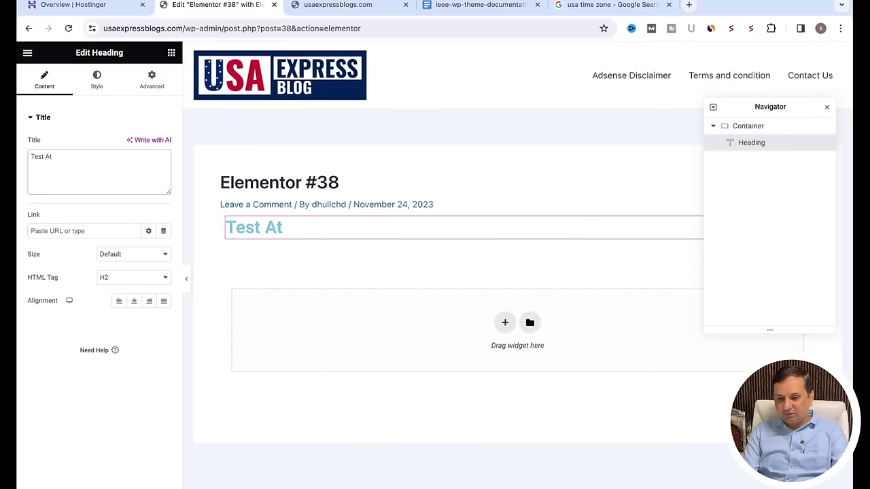
{"action": "key", "text": "BackSpace"}
{"action": "type", "text": "rticle"}
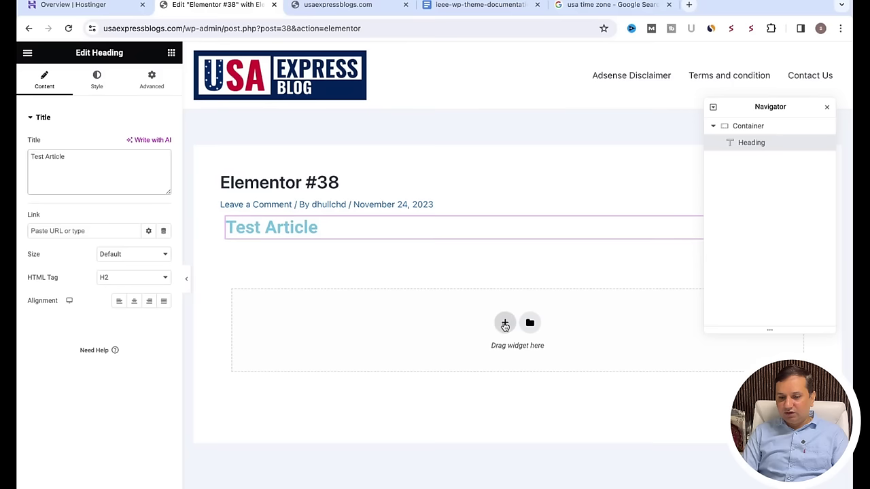
Add a one-column section below the heading containing an Image widget
{"action": "left_click", "coordinate": [505, 322]}
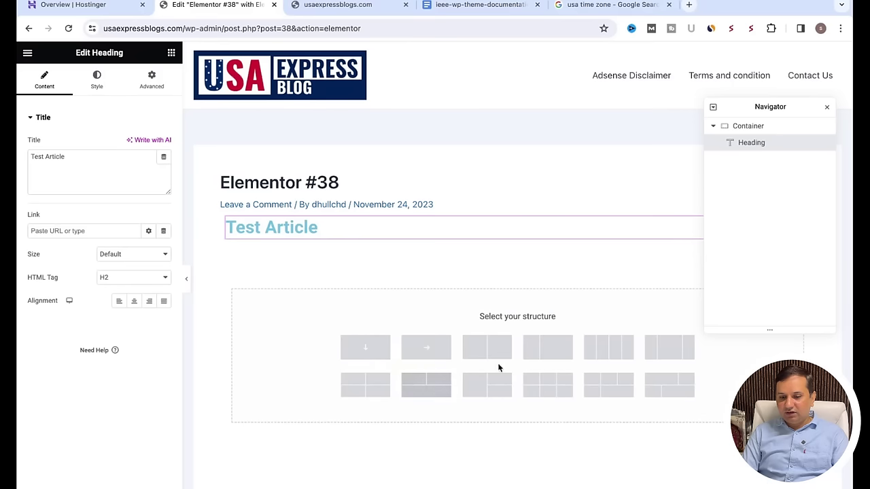
{"action": "left_click", "coordinate": [371, 350]}
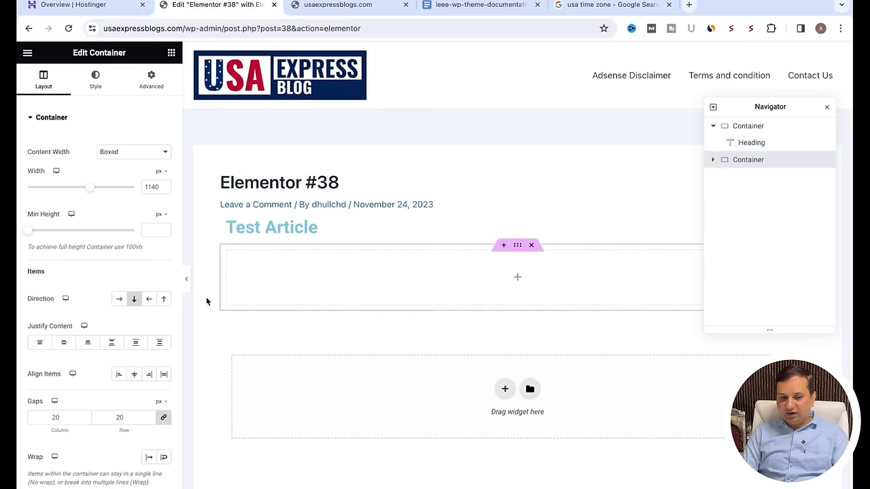
{"action": "left_click", "coordinate": [514, 277]}
{"action": "left_click_drag", "start_coordinate": [138, 328], "coordinate": [475, 286]}
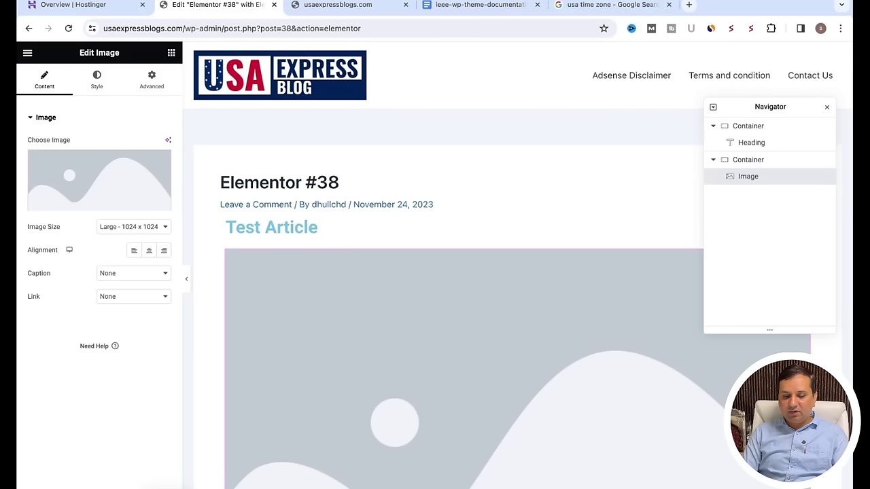
Save the post as a draft and exit Elementor, choosing Decide Later for the exit destination
{"action": "left_click", "coordinate": [174, 483]}
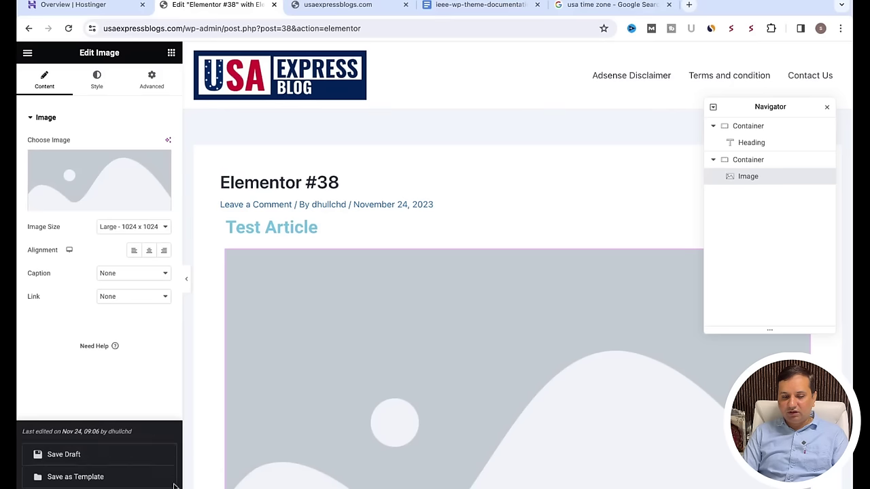
{"action": "left_click", "coordinate": [87, 458]}
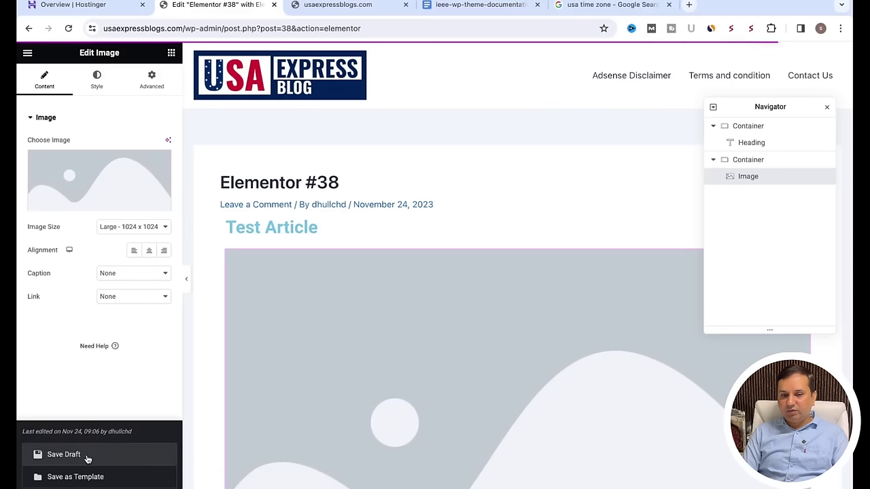
{"action": "left_click", "coordinate": [27, 52]}
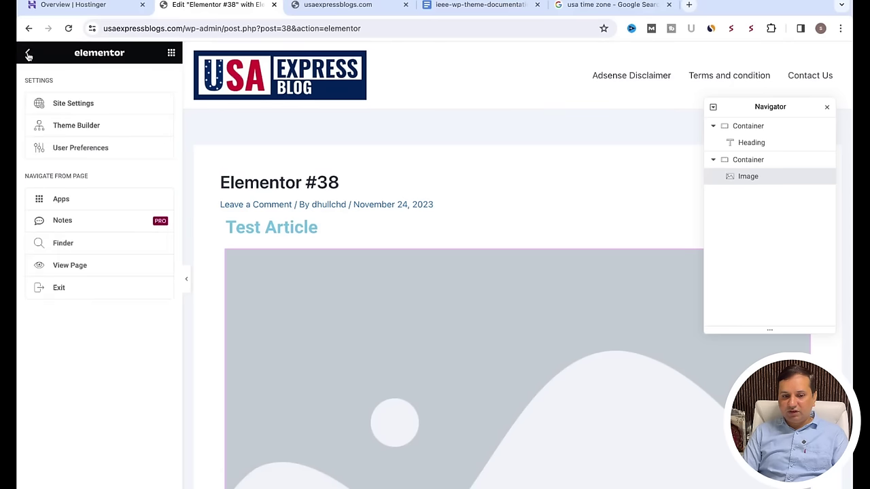
{"action": "left_click", "coordinate": [63, 291]}
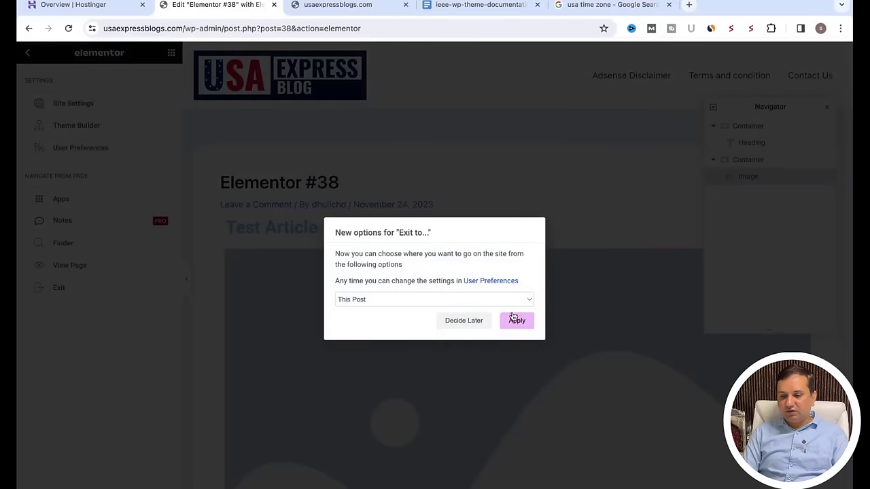
{"action": "left_click", "coordinate": [465, 321]}
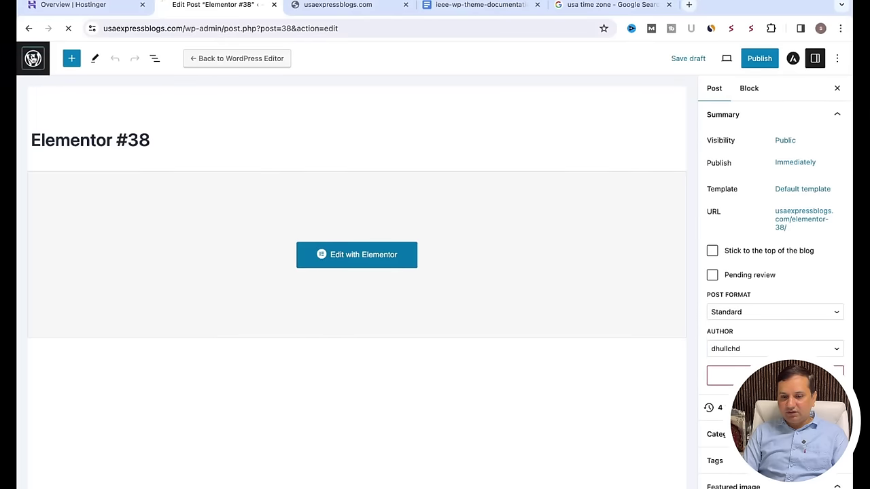
Move the Hello world! and Elementor #38 posts to the Trash from All Posts
{"action": "left_click", "coordinate": [33, 57]}
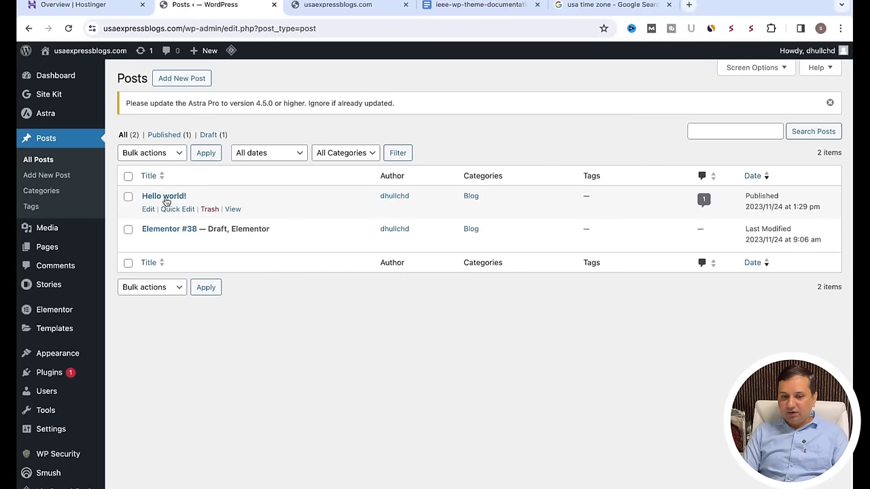
{"action": "left_click", "coordinate": [128, 196]}
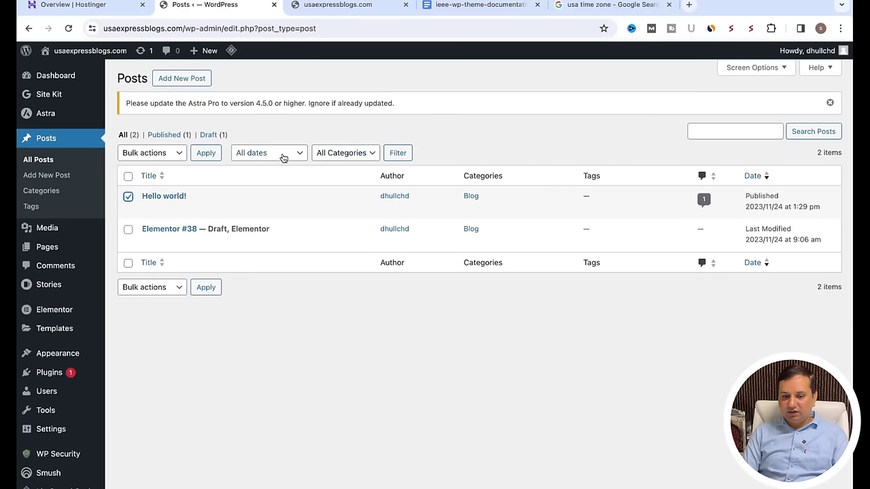
{"action": "left_click", "coordinate": [173, 154]}
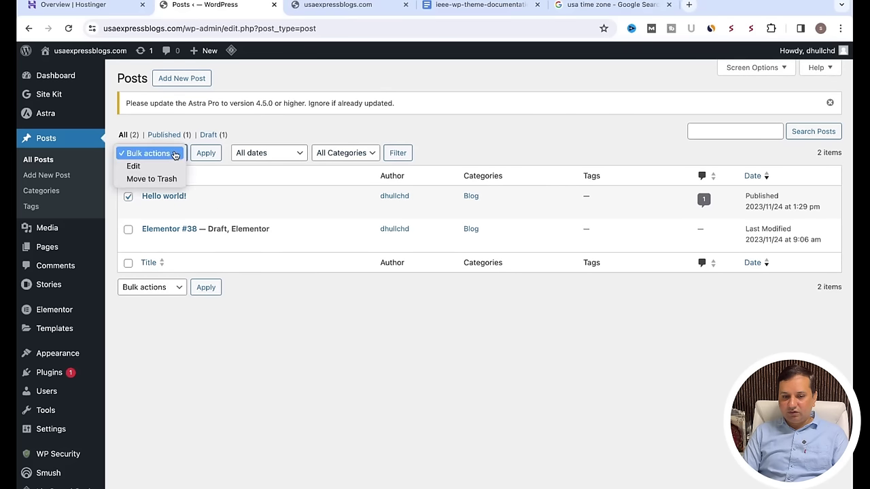
{"action": "left_click", "coordinate": [312, 325]}
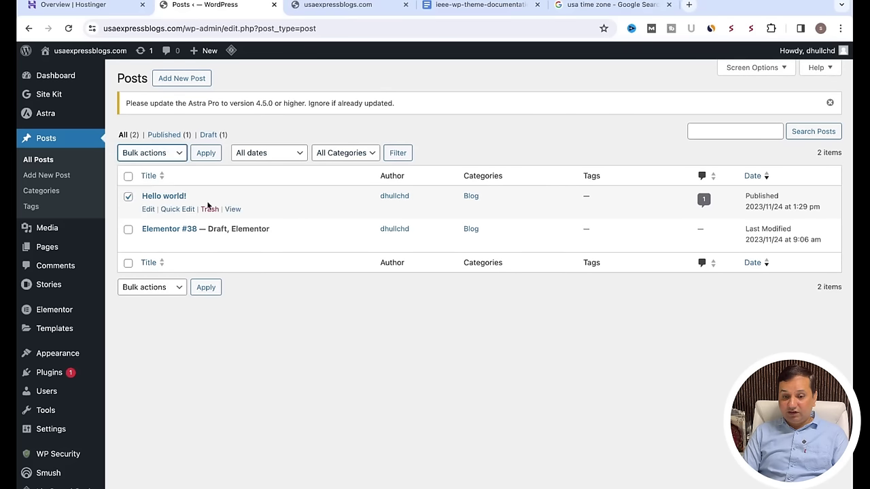
{"action": "left_click", "coordinate": [209, 210]}
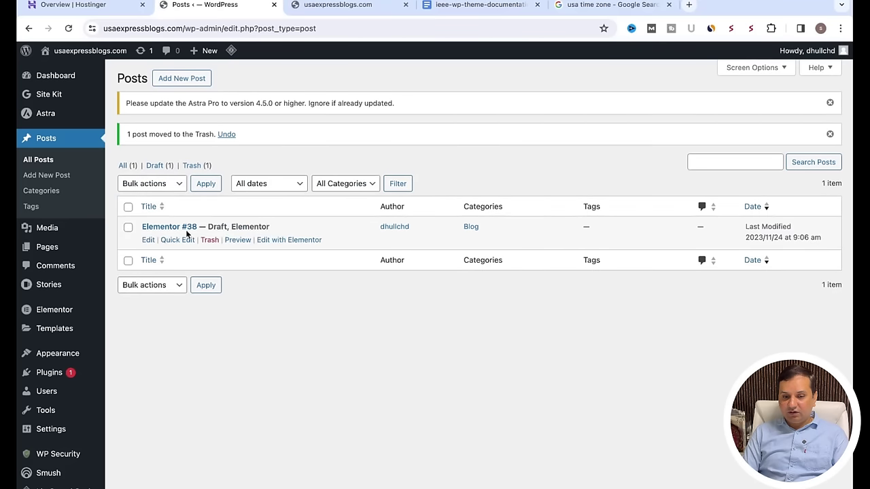
{"action": "left_click", "coordinate": [209, 240]}
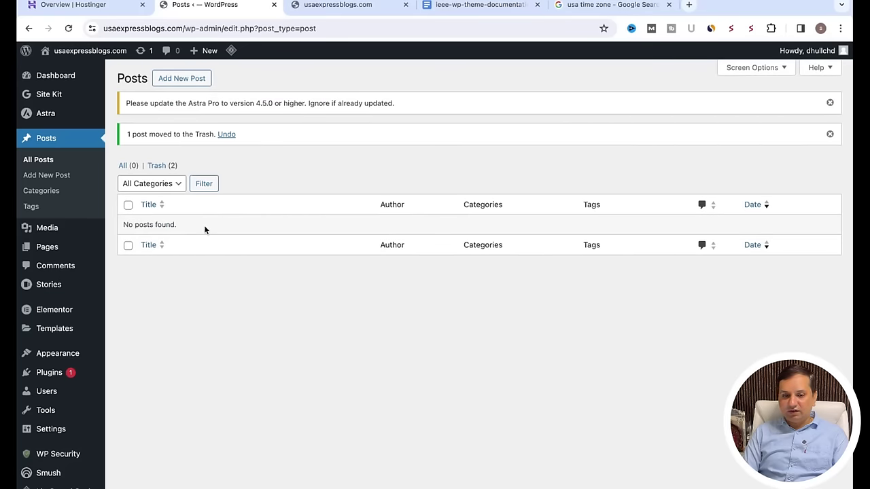
Return to the Dashboard and view the site's public front page
{"action": "left_click", "coordinate": [174, 188]}
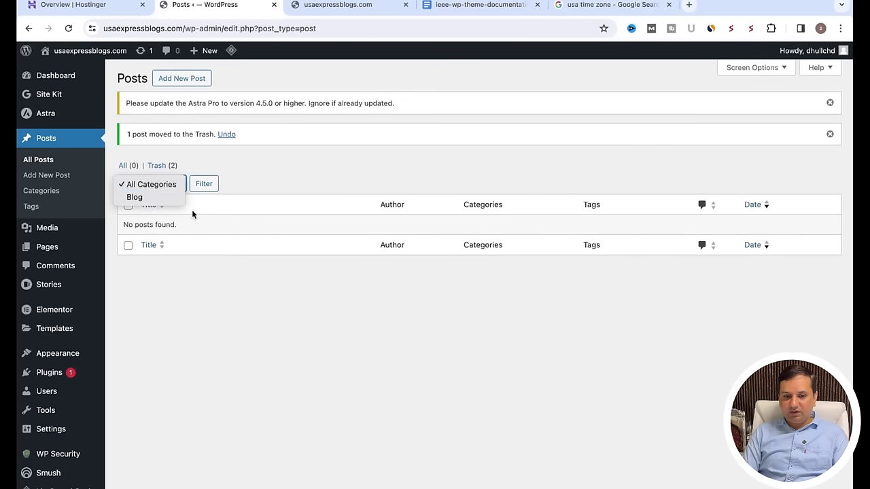
{"action": "left_click", "coordinate": [274, 304]}
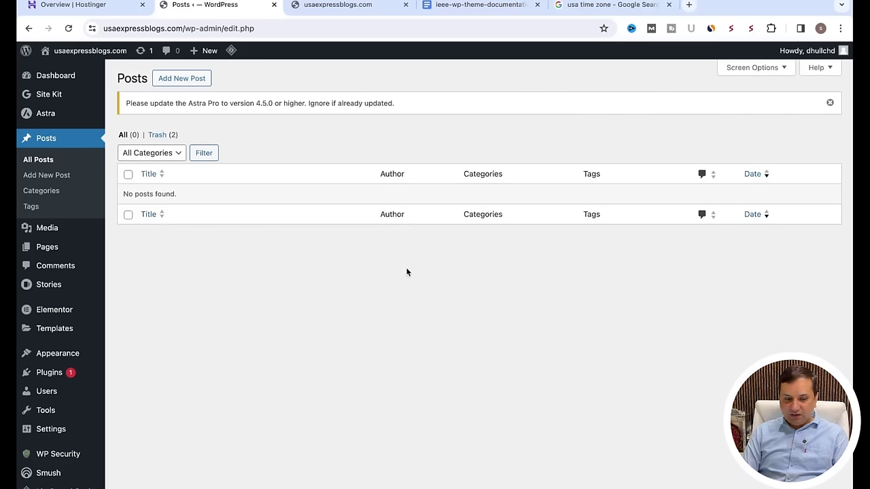
{"action": "left_click", "coordinate": [54, 79]}
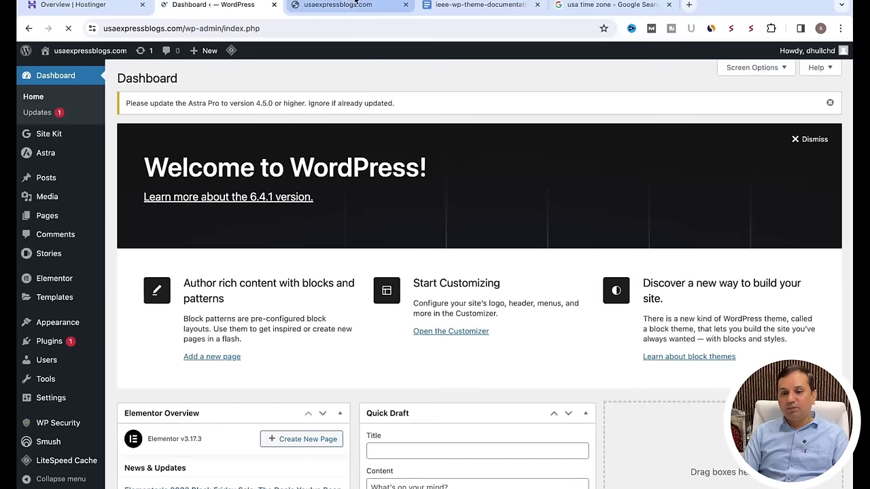
{"action": "left_click", "coordinate": [333, 5]}
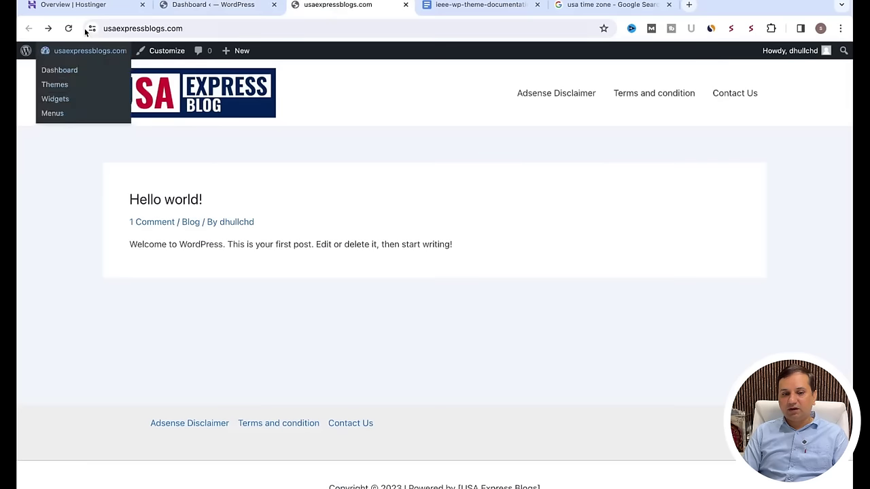